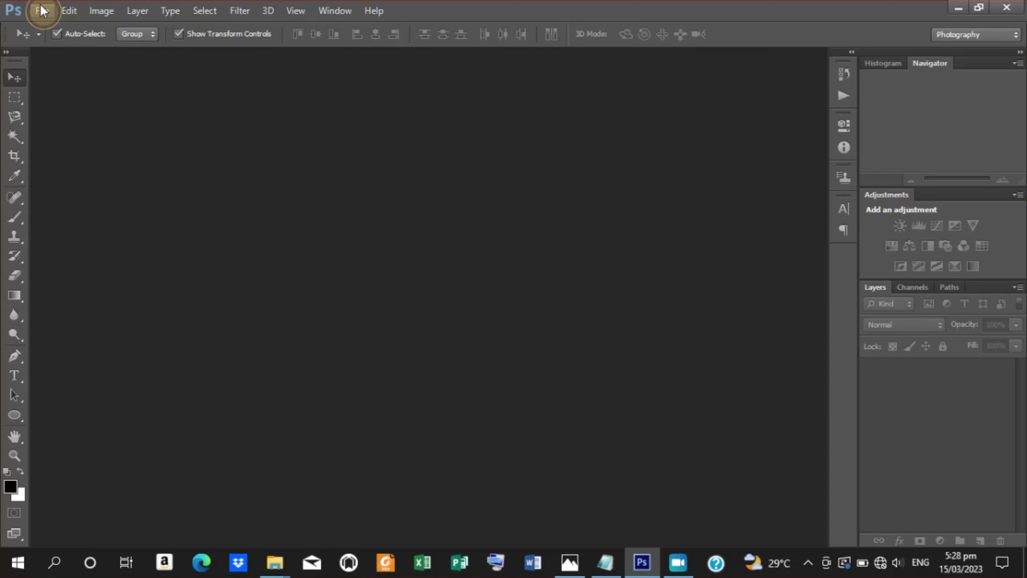
Start a new document from the International Paper preset, sized 20 × 15 cm.
left_click(40, 10)
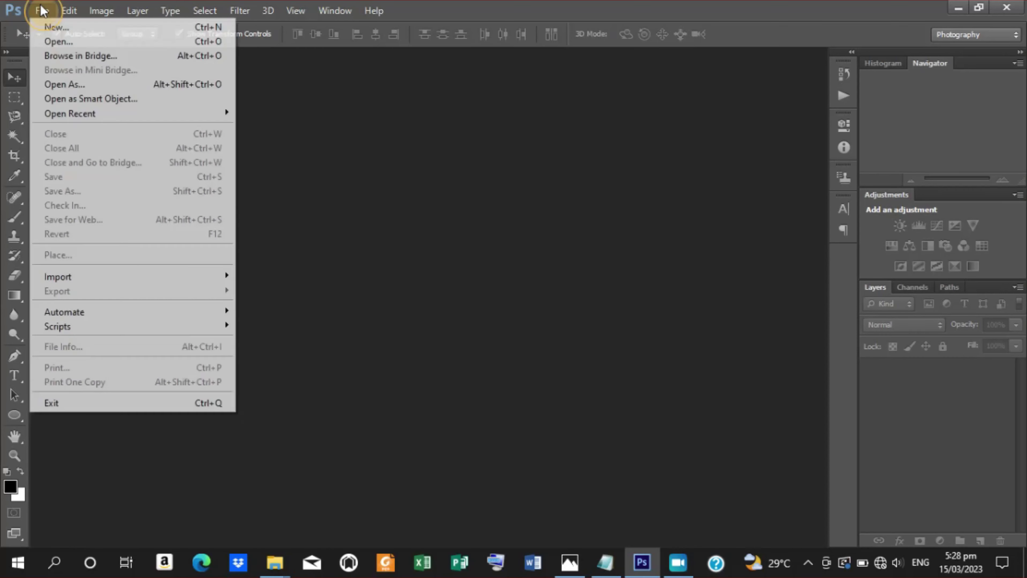
left_click(51, 27)
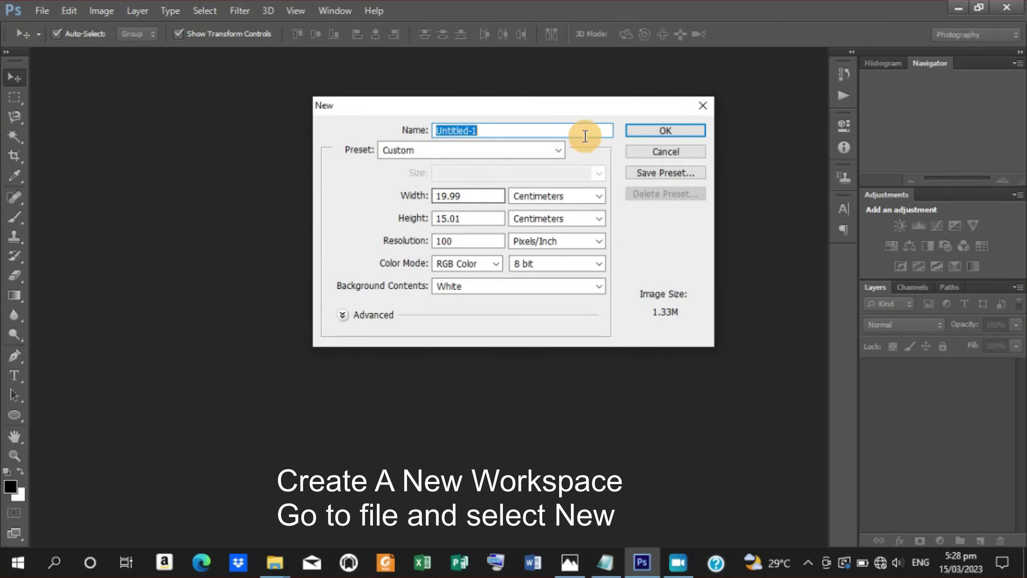
left_click(560, 151)
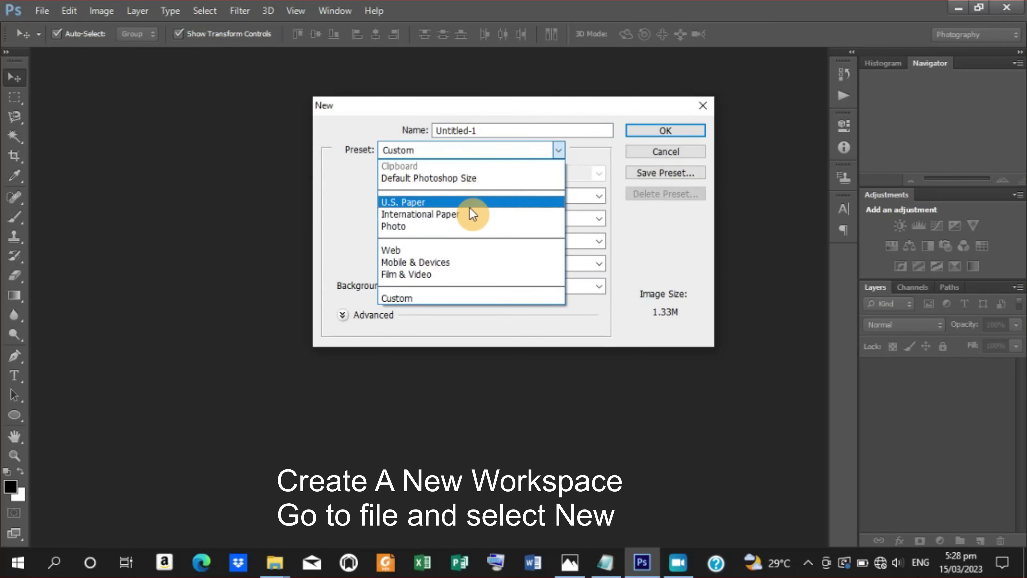
left_click(465, 213)
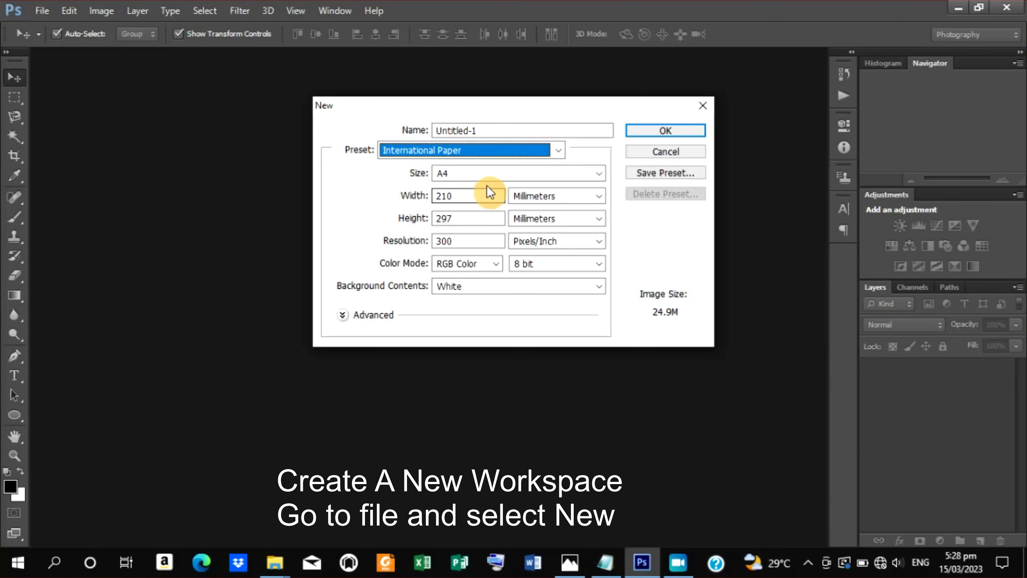
double_click(456, 196)
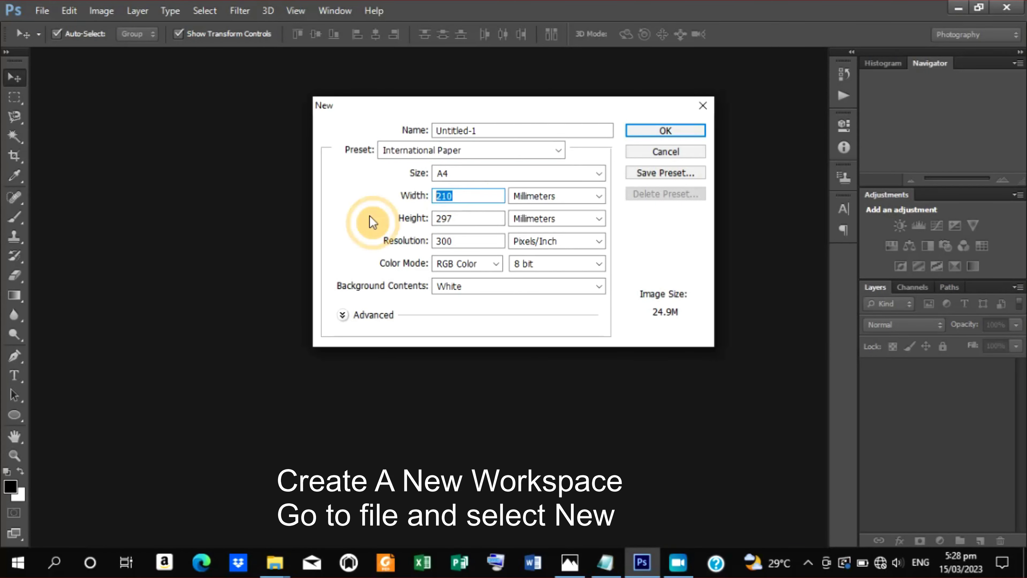
type("20")
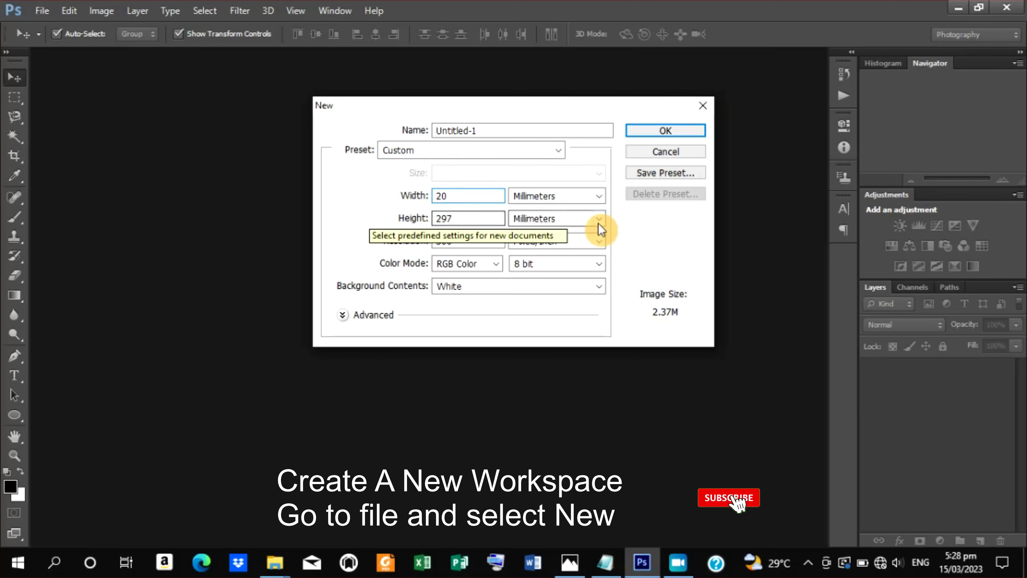
left_click(599, 197)
left_click(553, 233)
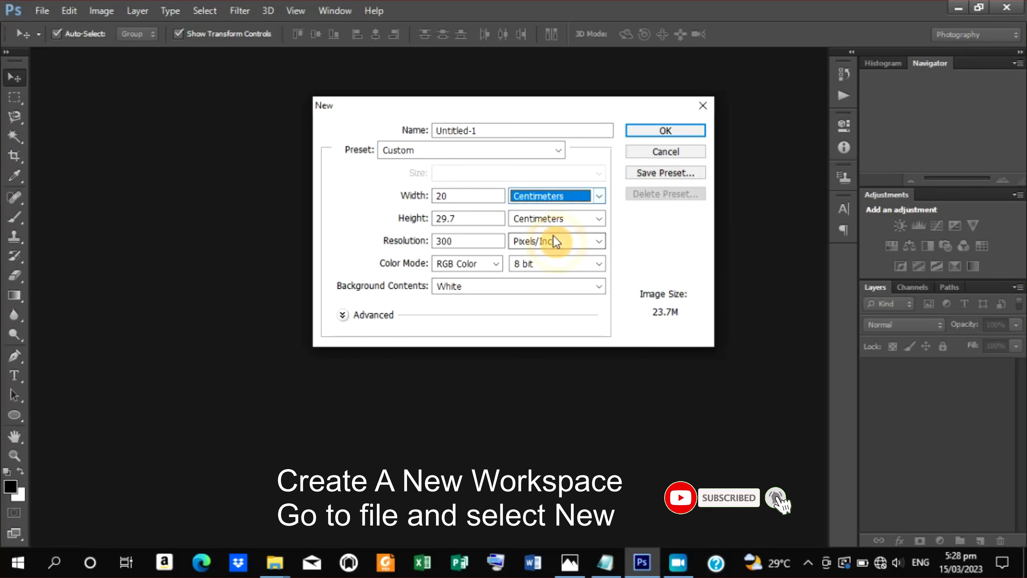
double_click(463, 219)
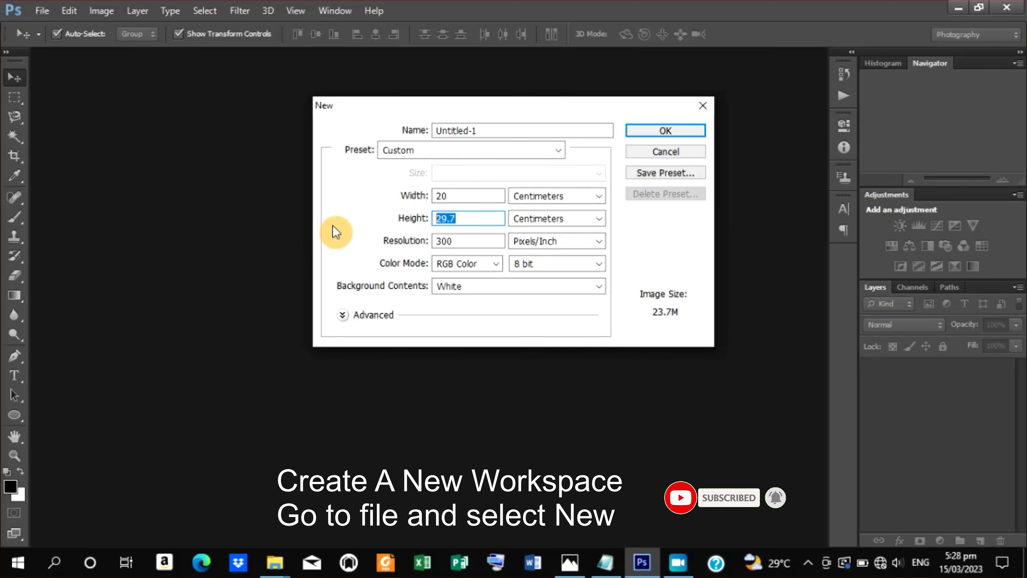
type("15")
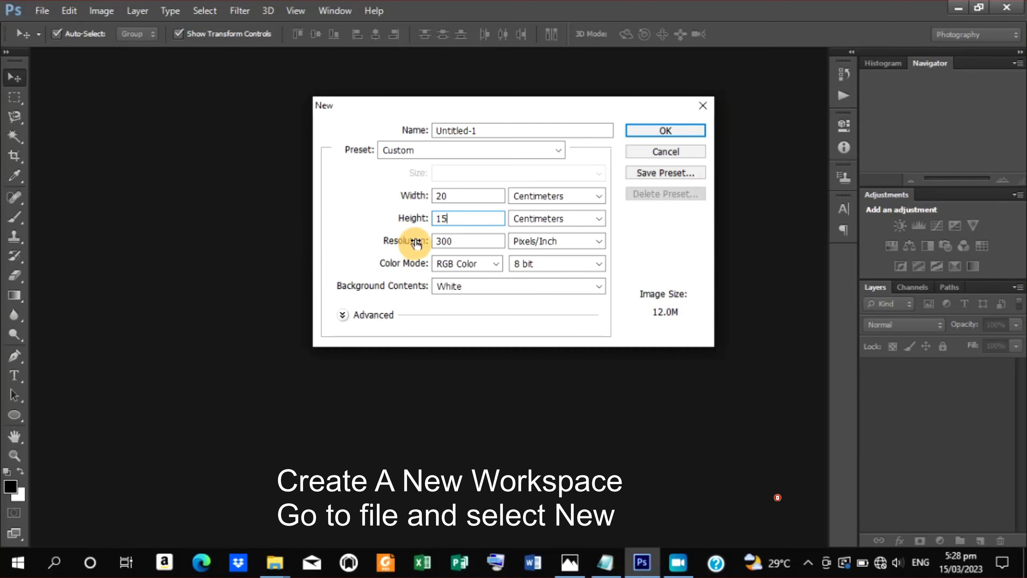
Set resolution to 100 pixels/inch, keep RGB Color, and create the document.
double_click(447, 242)
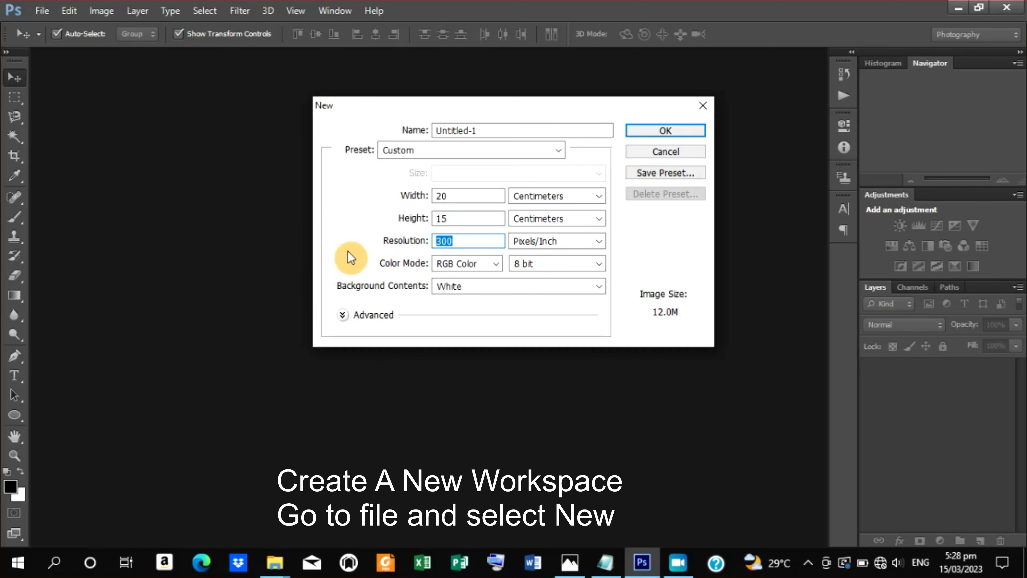
type("100")
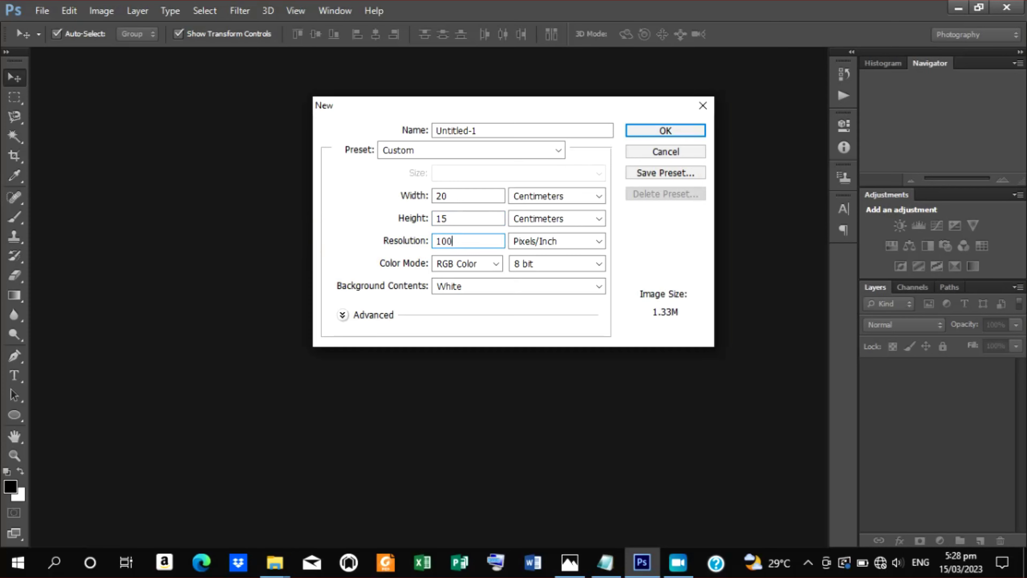
left_click(497, 263)
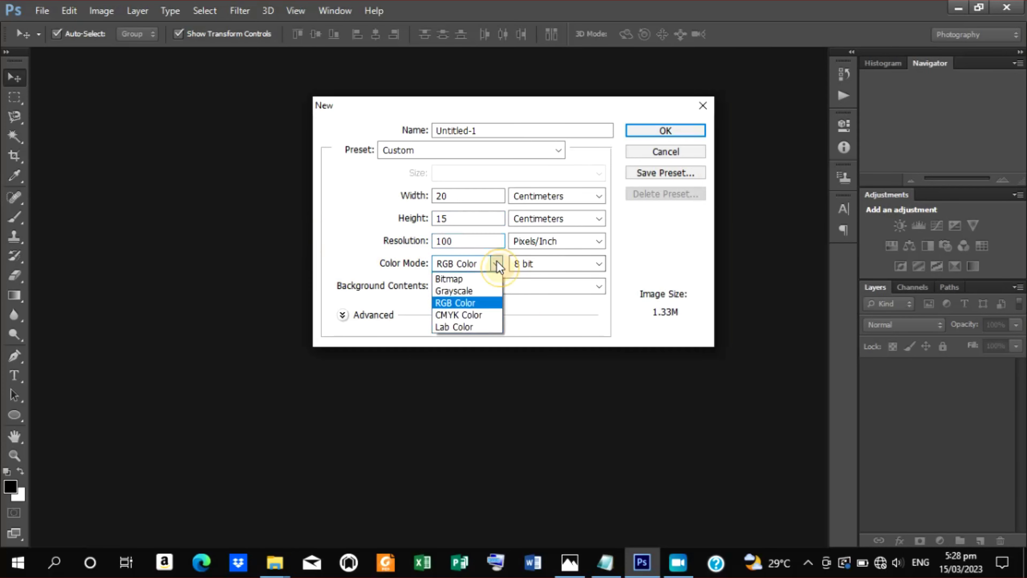
left_click(464, 303)
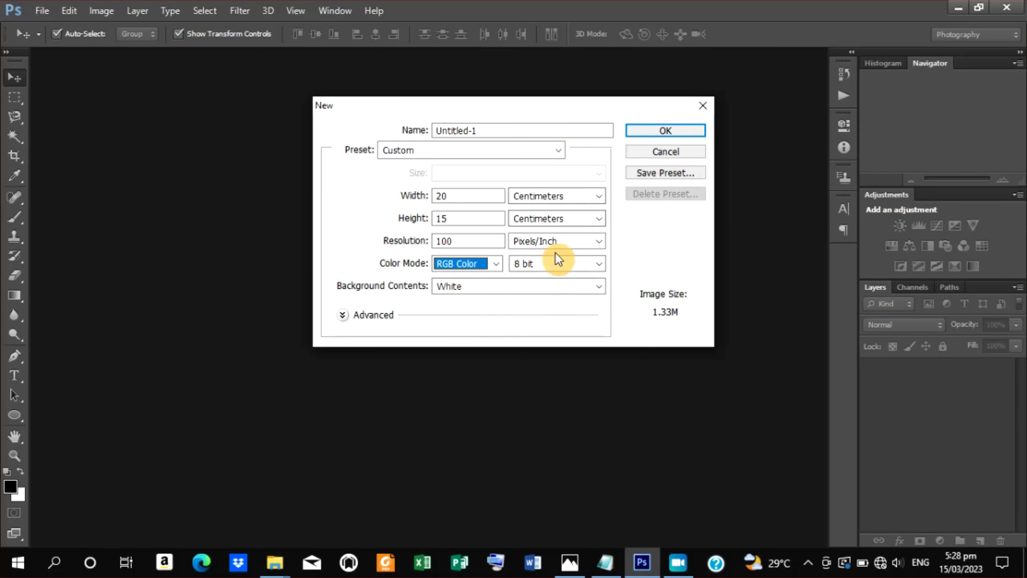
left_click(673, 130)
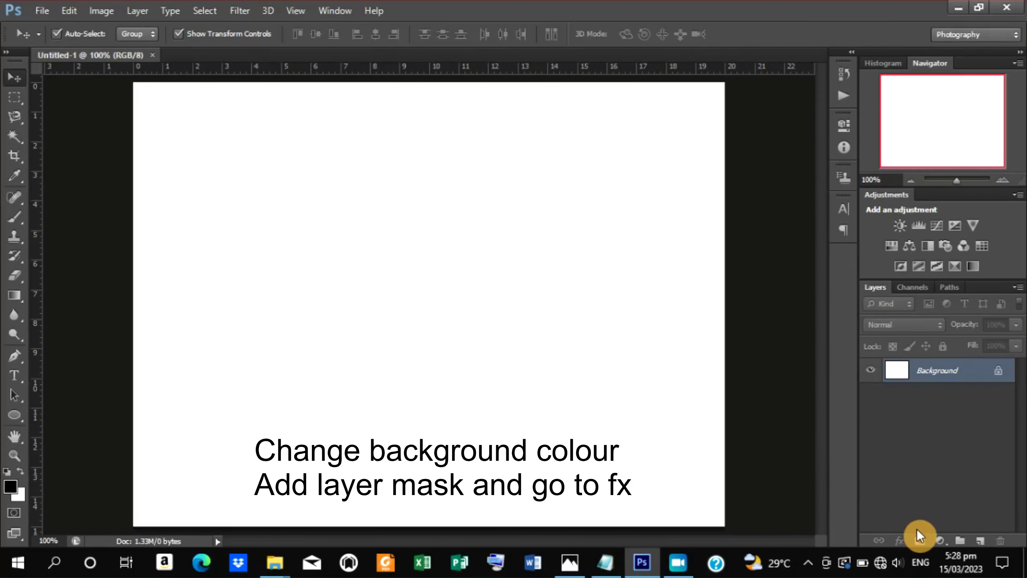
Add a layer mask and a Gradient Overlay style to the background layer.
left_click(920, 540)
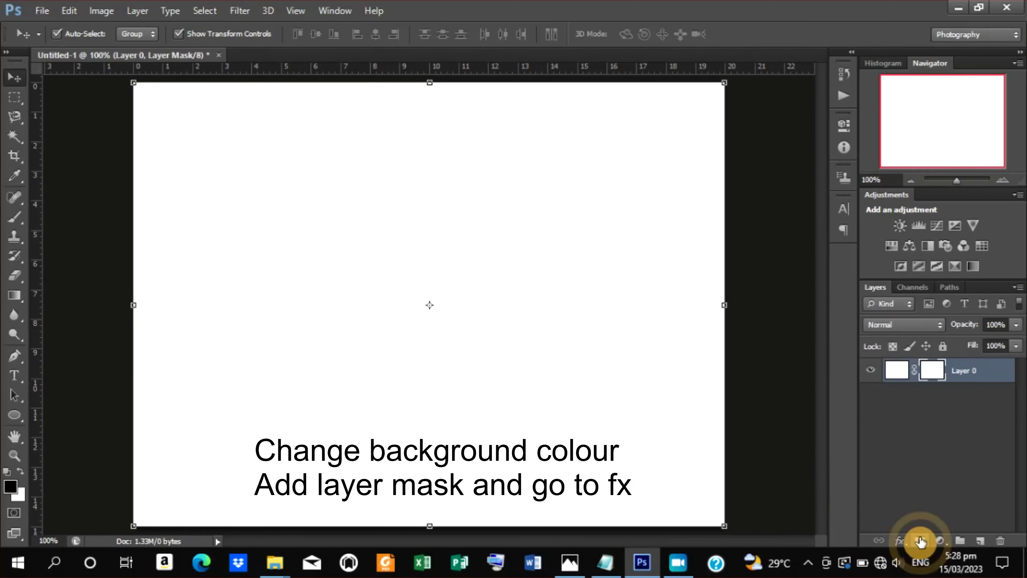
left_click(900, 540)
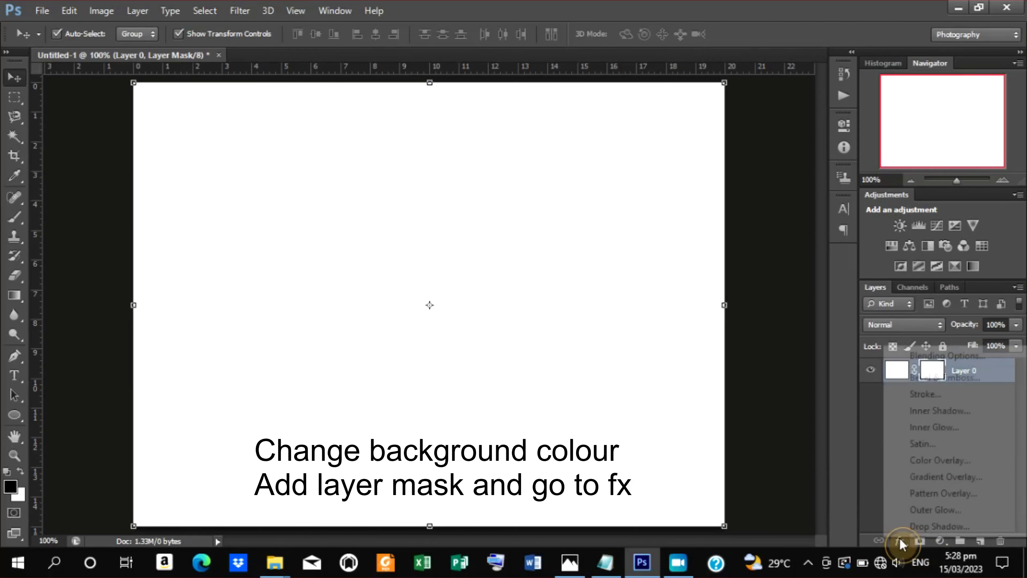
left_click(924, 486)
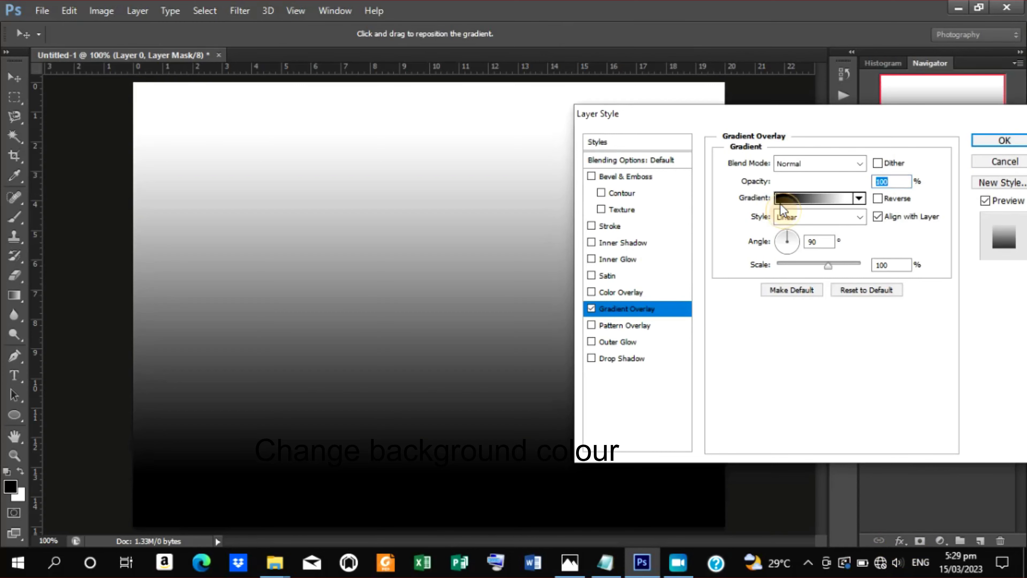
Set the left gradient stop to hex 290029, pasted from the Notepad notes.
left_click(780, 201)
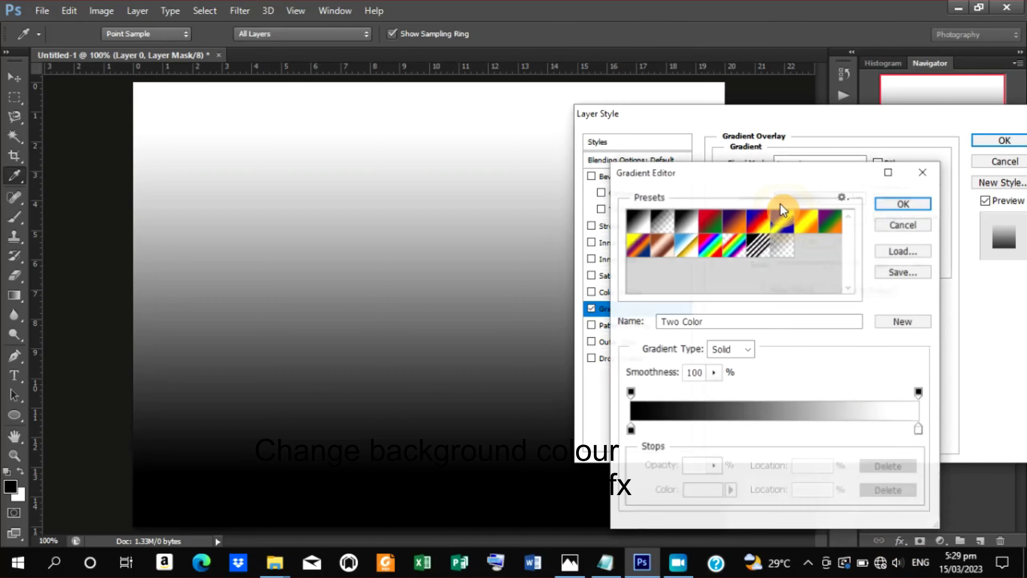
double_click(631, 433)
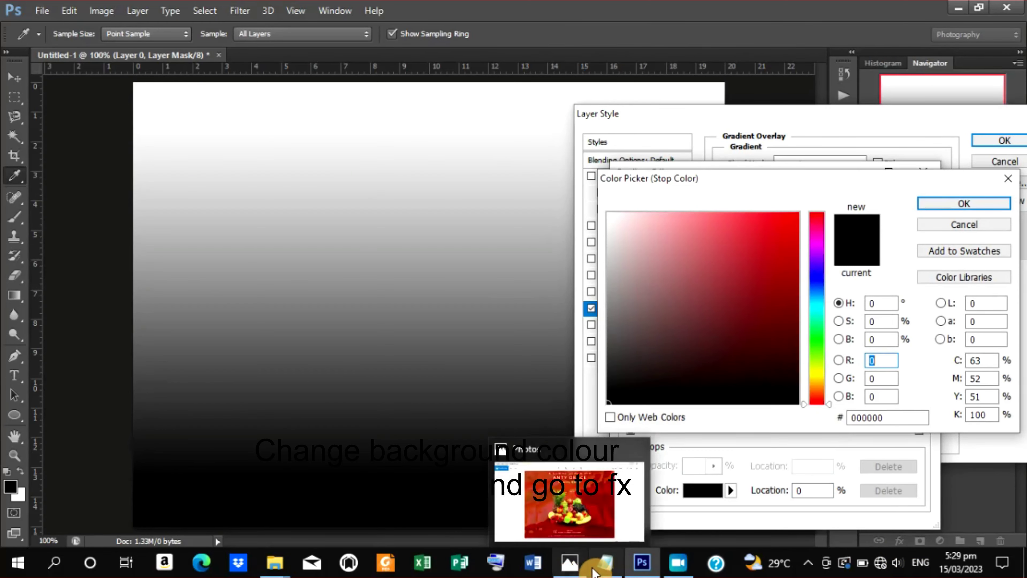
mouse_move(606, 562)
left_click(594, 537)
left_click(718, 50)
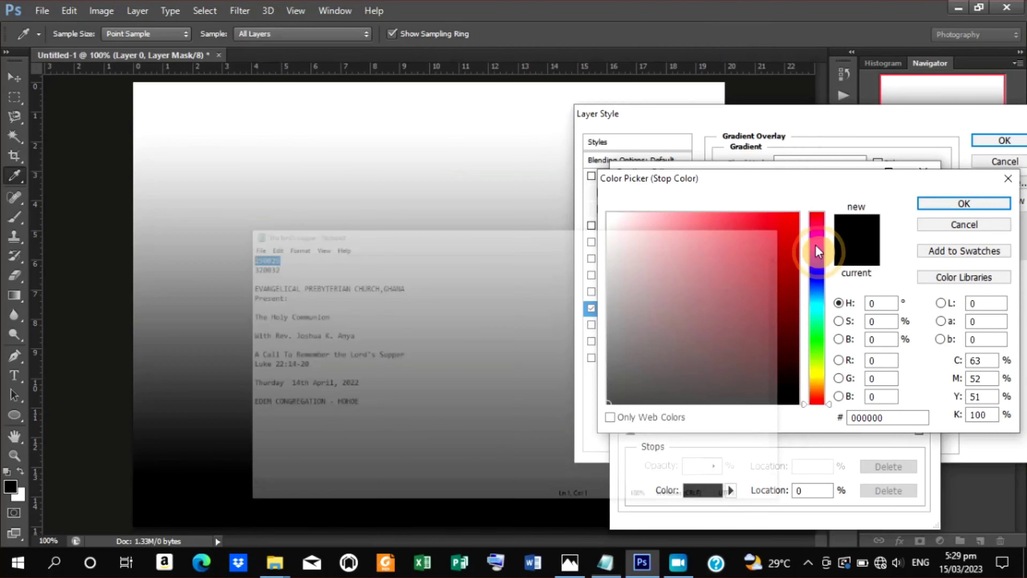
left_click_drag(886, 418, 786, 420)
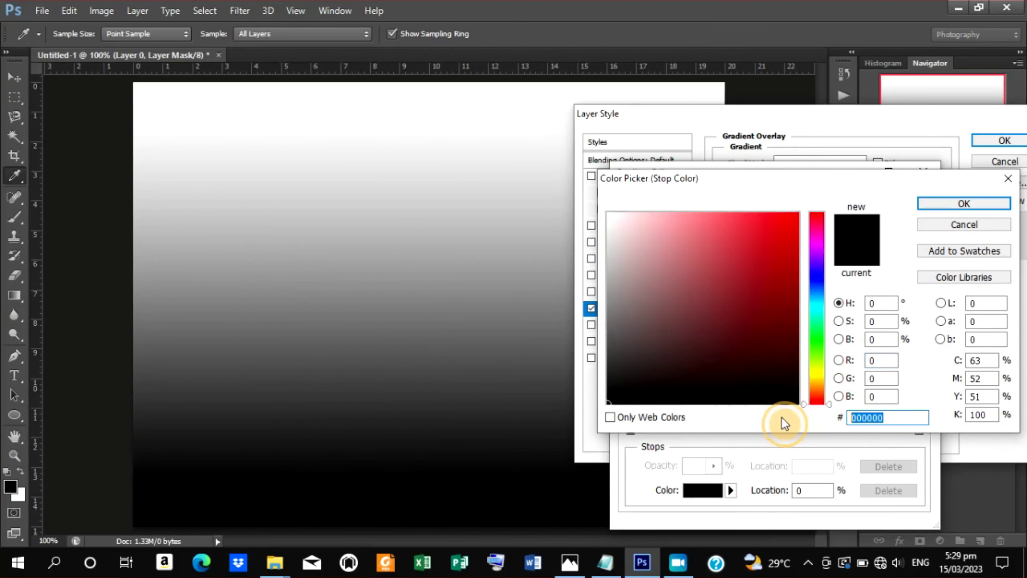
right_click(863, 415)
left_click(865, 271)
left_click(963, 204)
Copy hex 320032 from Notepad and make it the right gradient stop's colour.
double_click(919, 431)
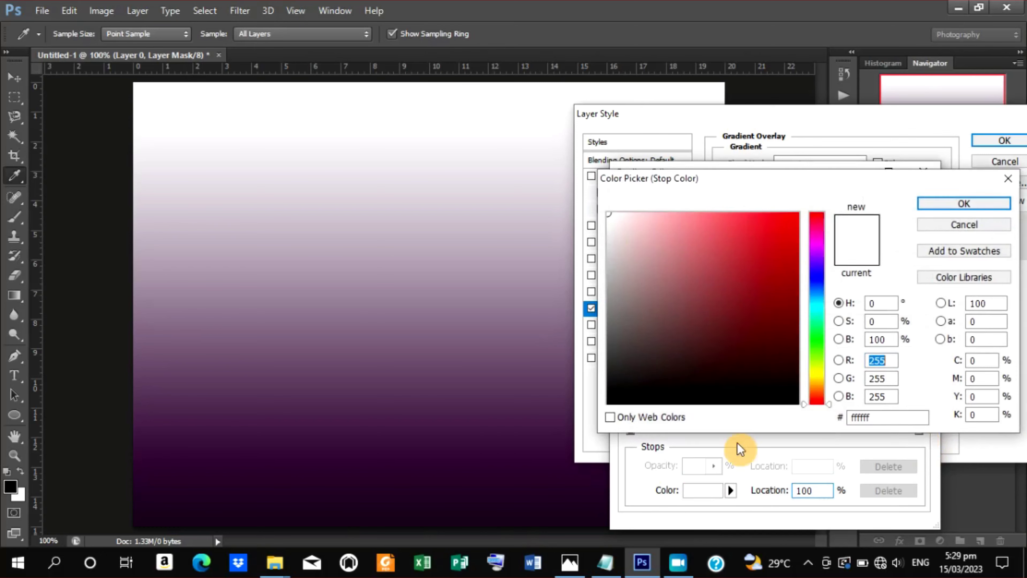
left_click(606, 563)
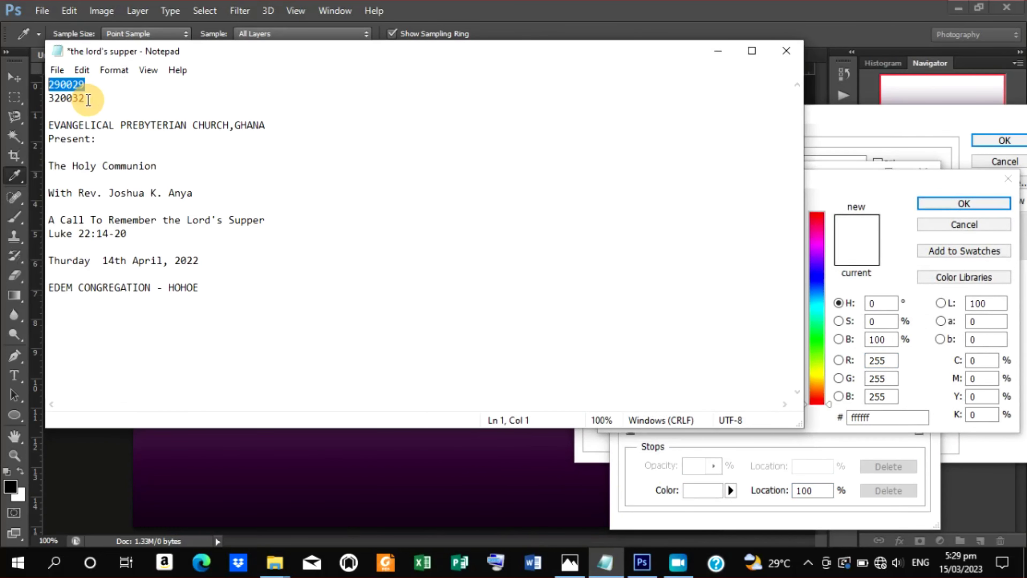
left_click_drag(86, 98, 38, 106)
right_click(61, 102)
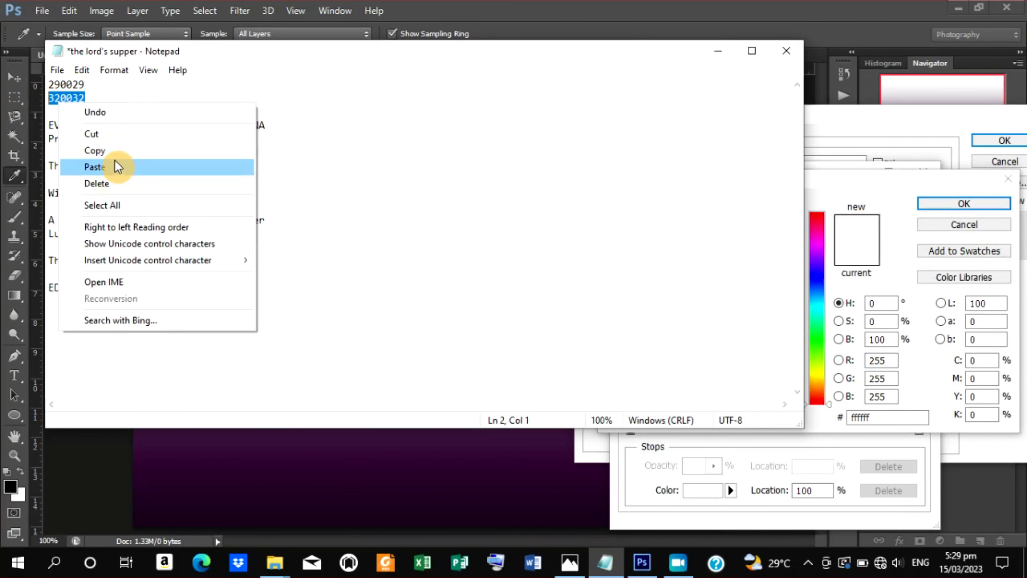
left_click(95, 150)
left_click(643, 562)
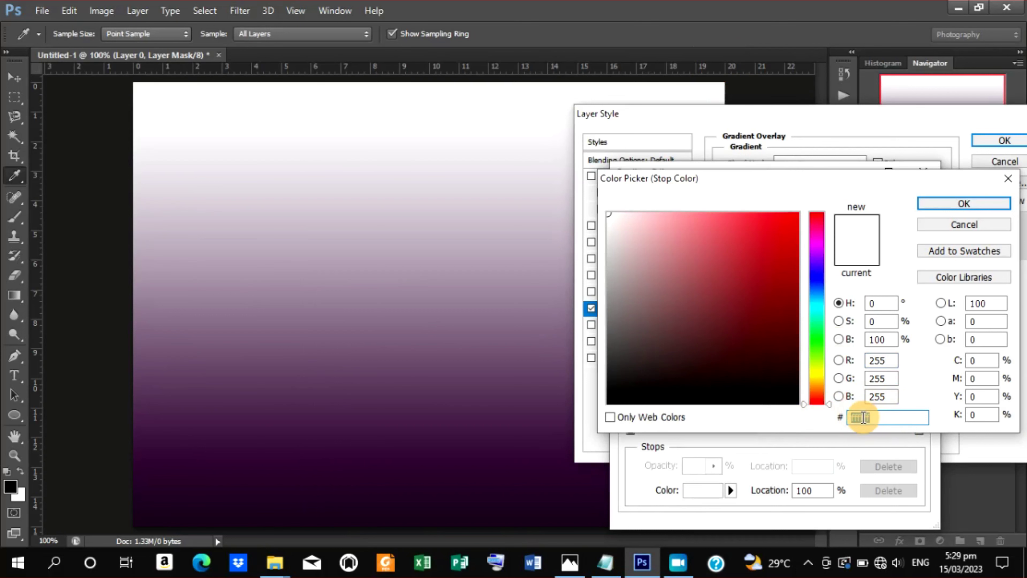
right_click(861, 417)
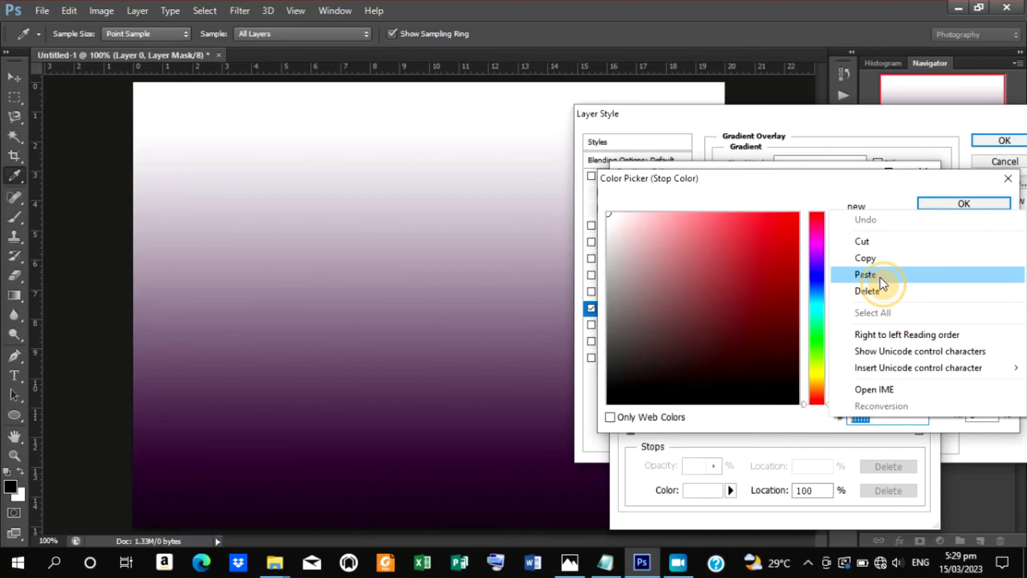
left_click(880, 276)
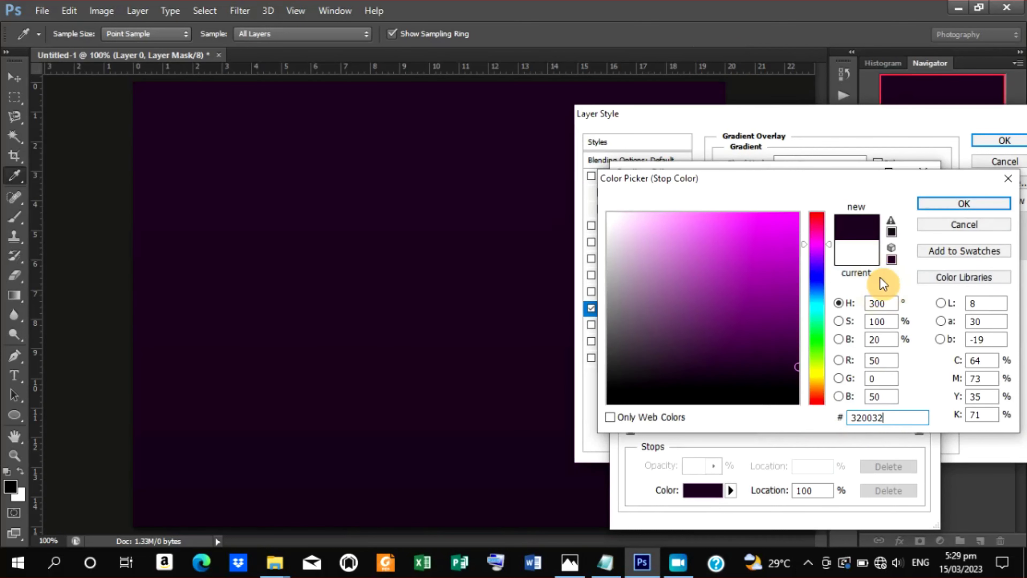
left_click(955, 204)
Set the gradient overlay to Reverse with Radial style and apply it.
left_click(914, 202)
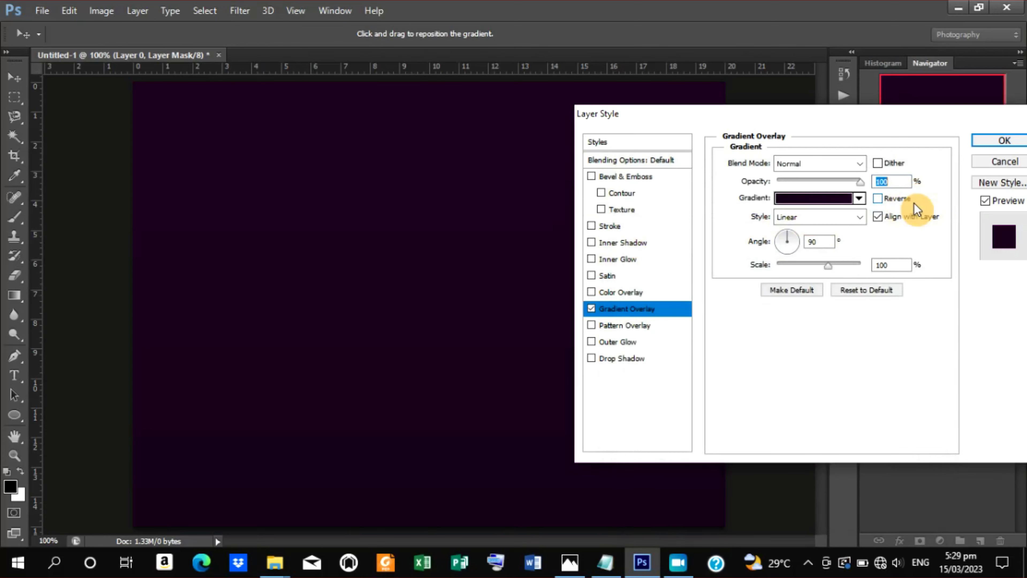
left_click(881, 200)
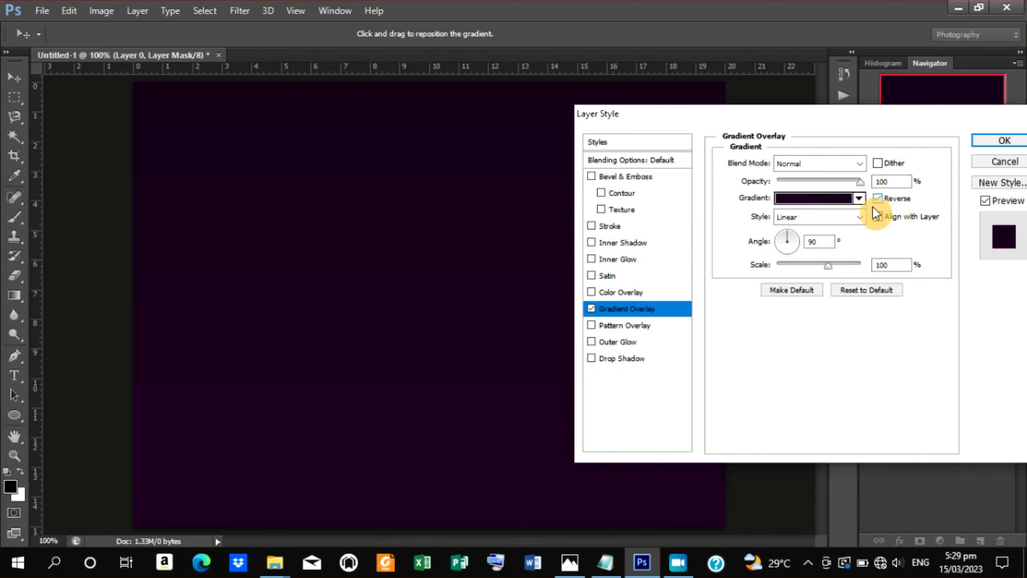
left_click(859, 220)
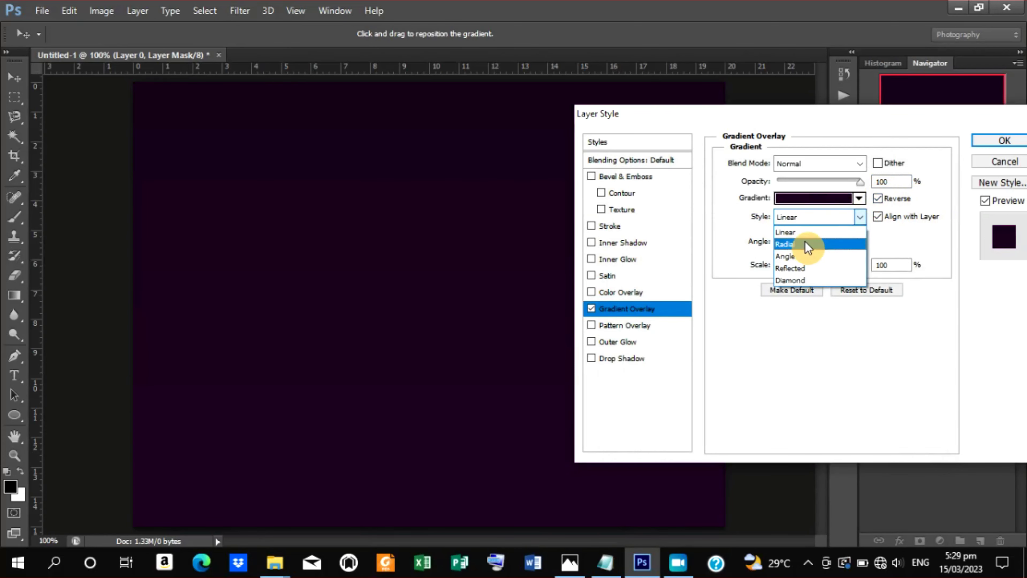
left_click(805, 244)
left_click(1004, 140)
Place Church backgrounds (2) and stretch it to cover the whole canvas.
left_click(42, 11)
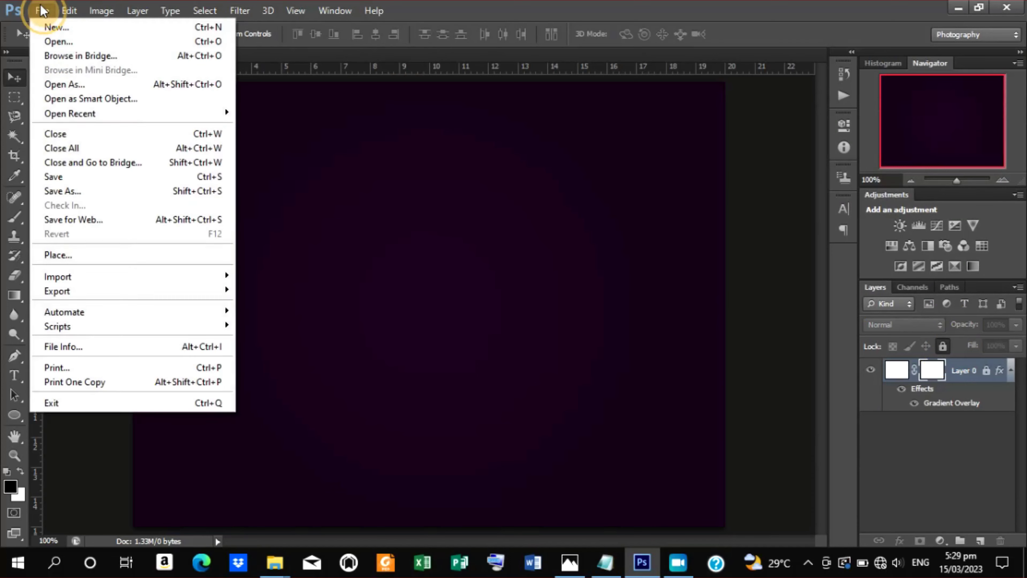
left_click(64, 254)
left_click(777, 101)
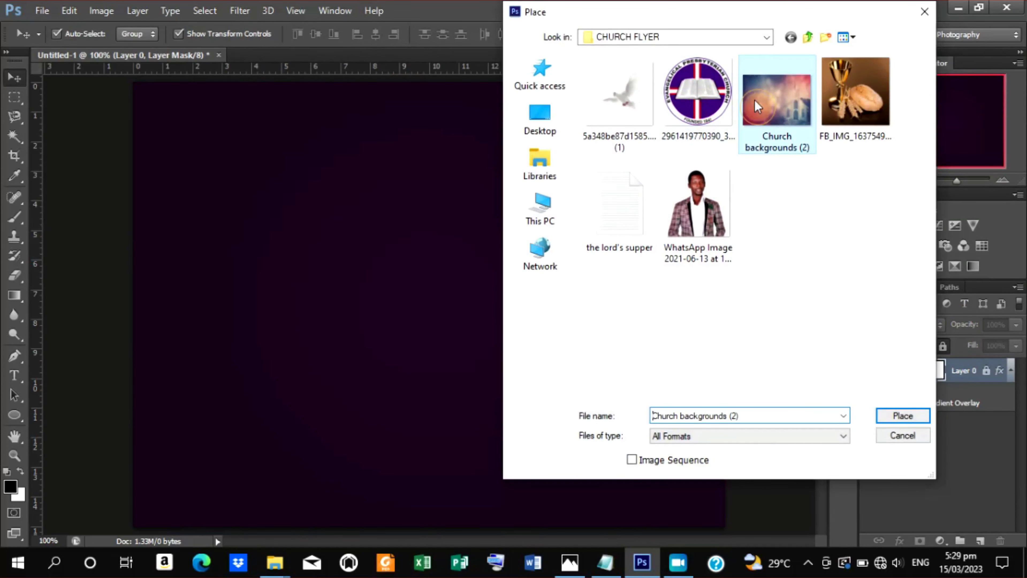
left_click(902, 416)
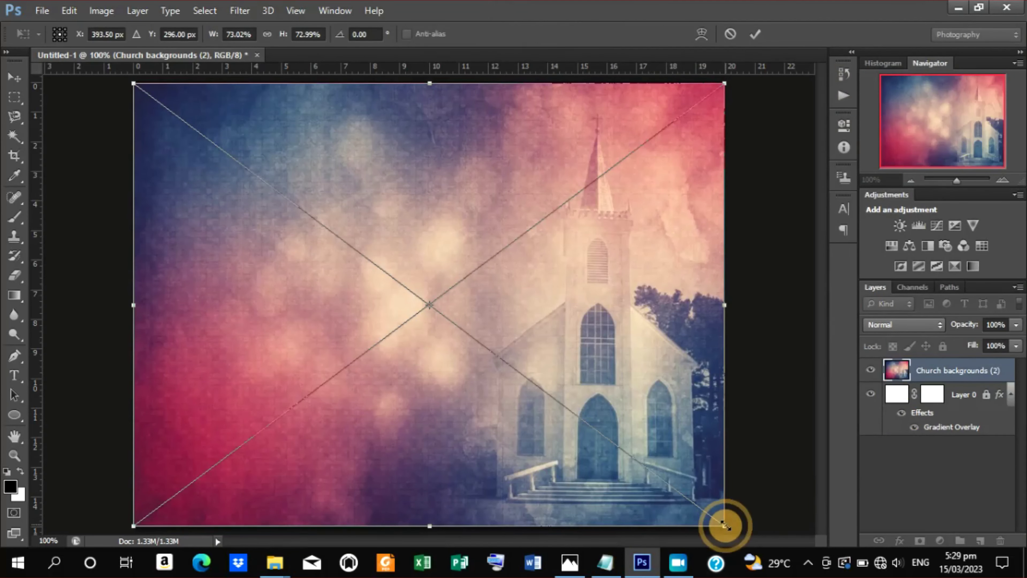
left_click_drag(725, 526, 730, 530)
key("Return")
Blend the church layer in Multiply mode at 90% opacity.
left_click(903, 325)
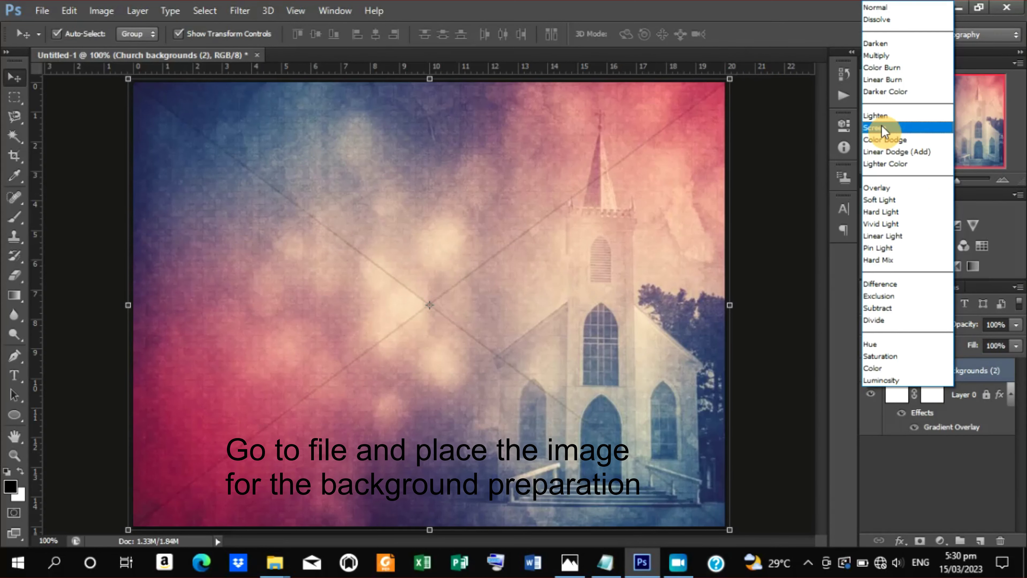
left_click(879, 55)
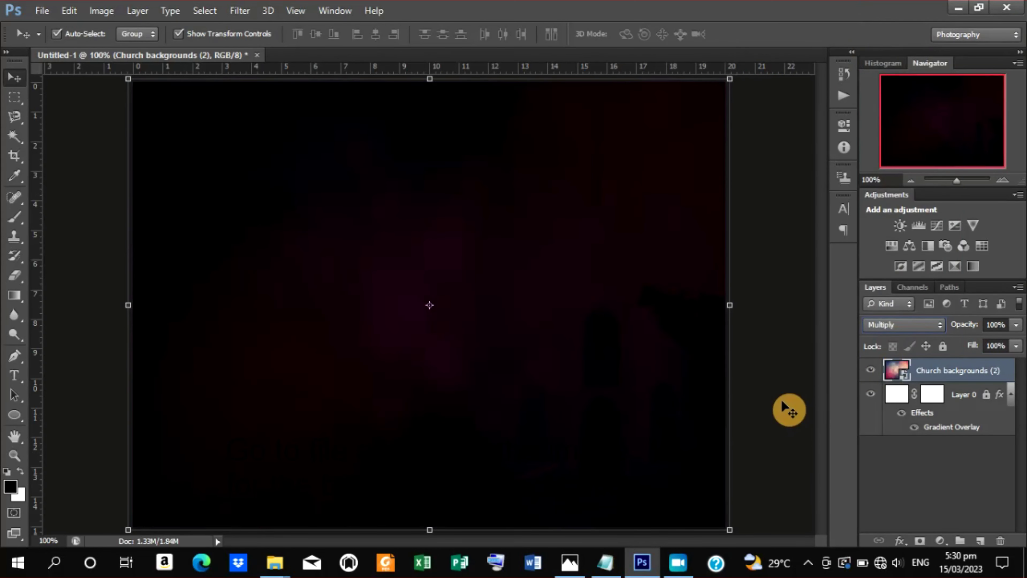
left_click(994, 324)
type("9")
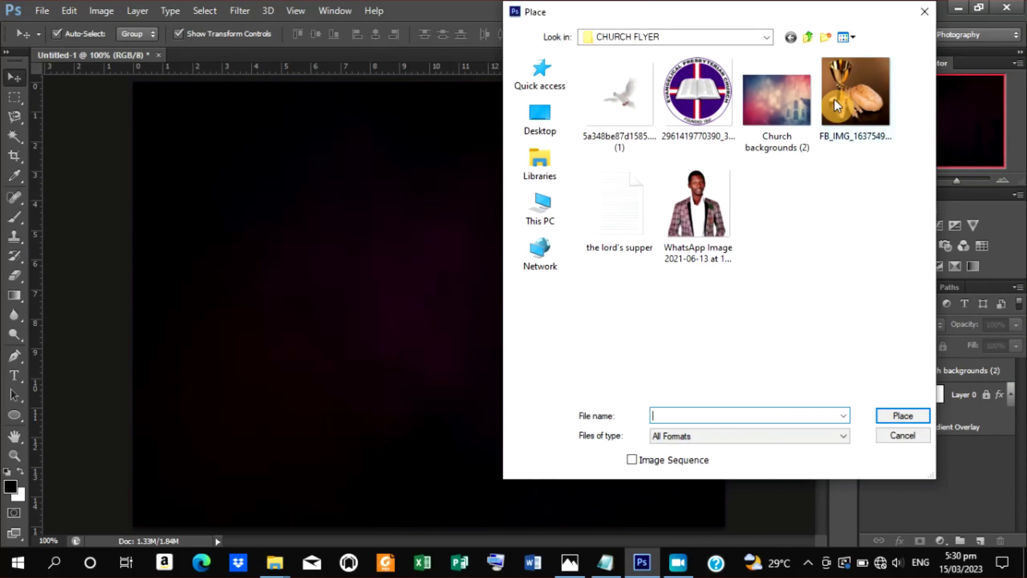
left_click(835, 99)
left_click(900, 418)
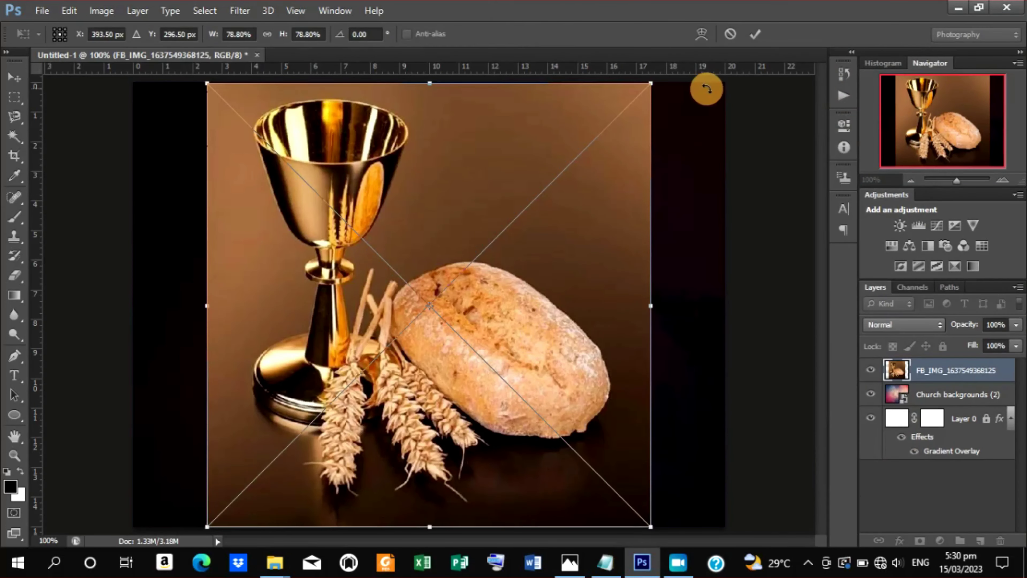
left_click(756, 34)
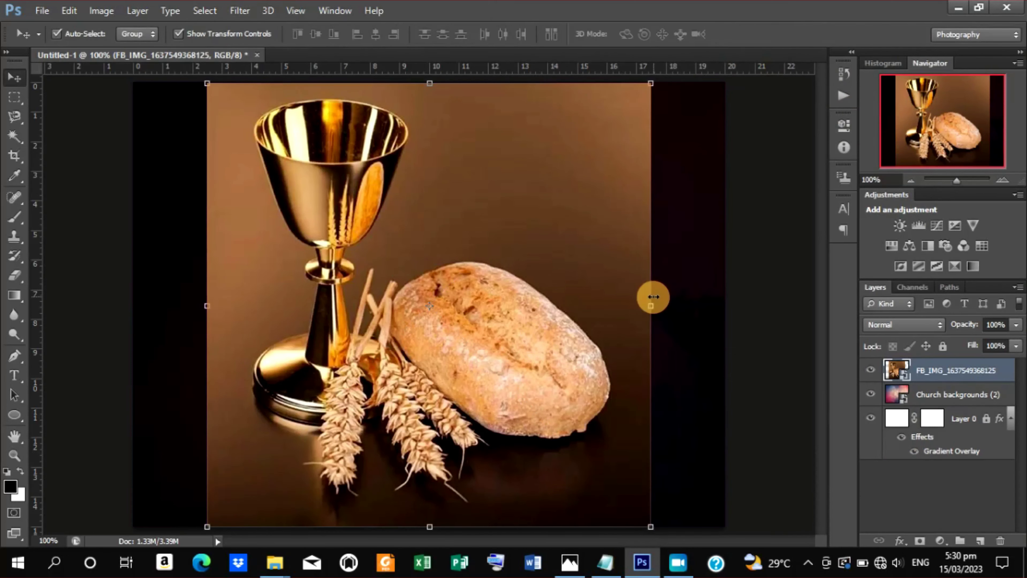
left_click_drag(652, 309, 659, 311)
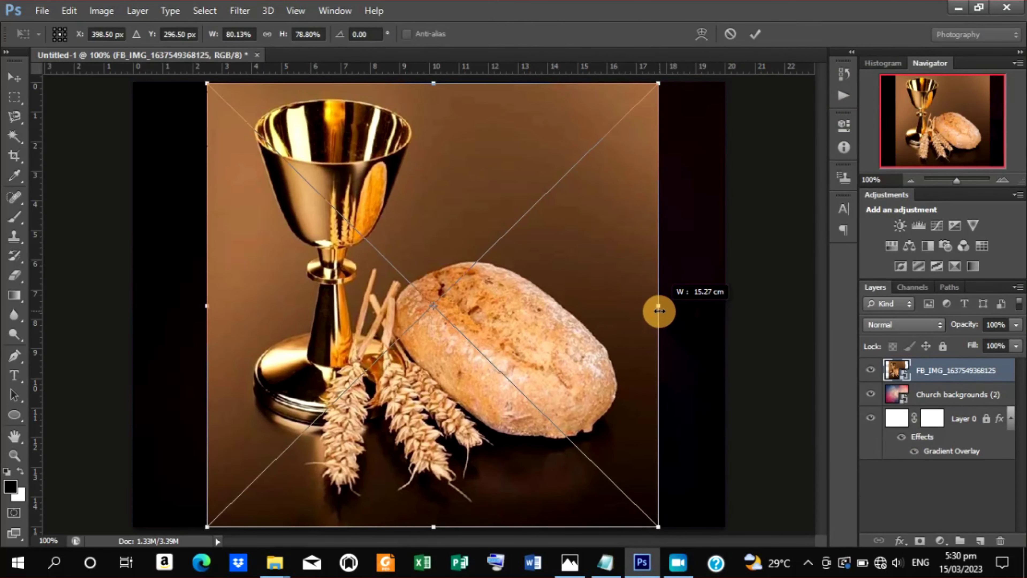
left_click_drag(207, 83, 343, 119)
left_click(754, 32)
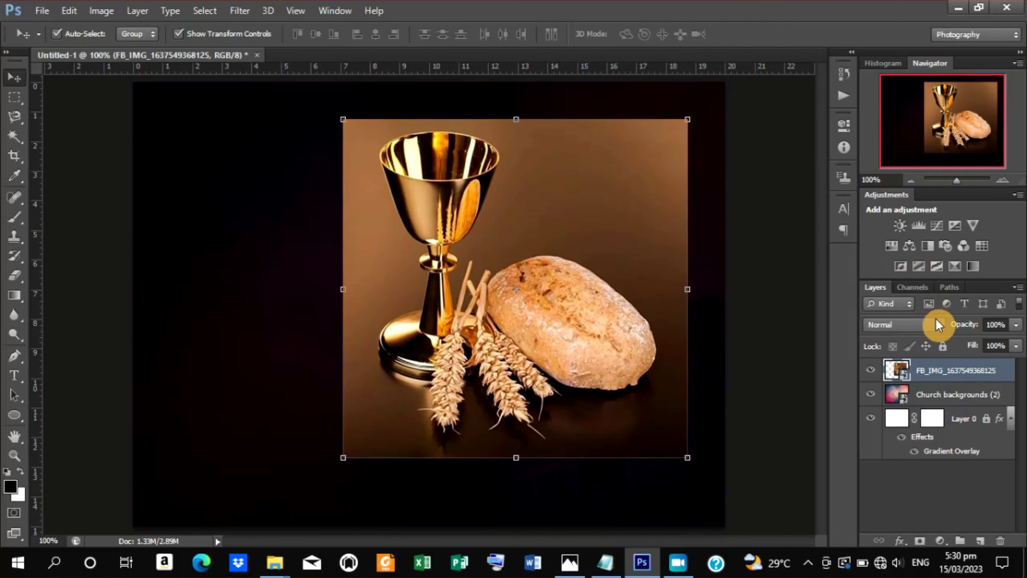
After trying Screen, Multiply and Overlay, blend the photo in Soft Light at 90% opacity.
left_click(937, 329)
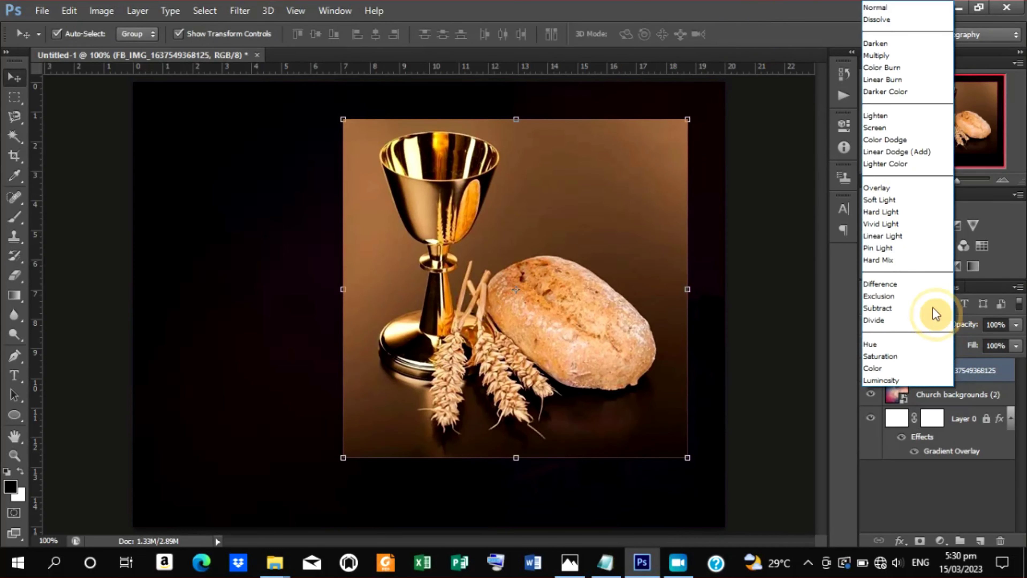
left_click(874, 128)
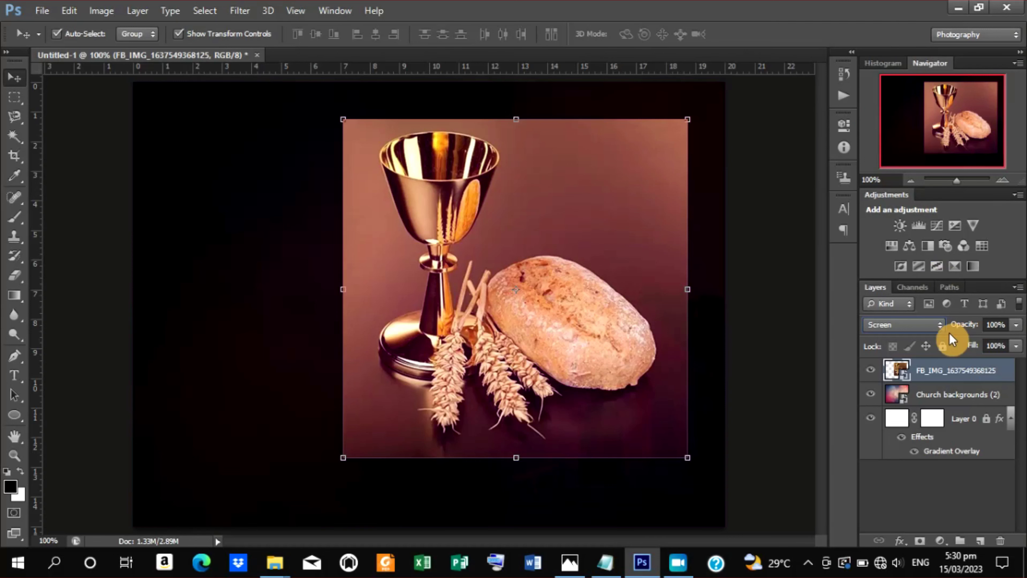
left_click(940, 328)
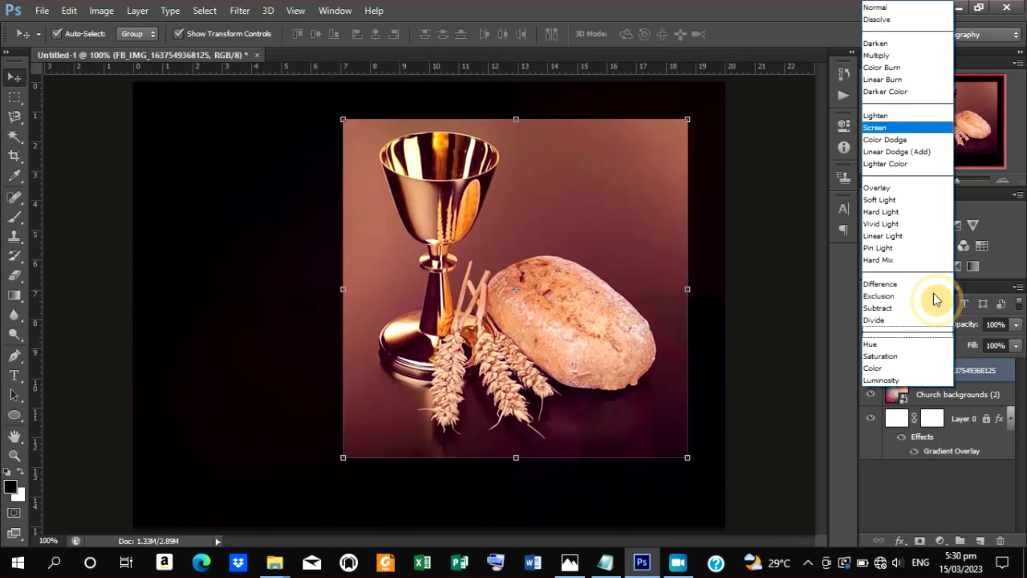
left_click(885, 55)
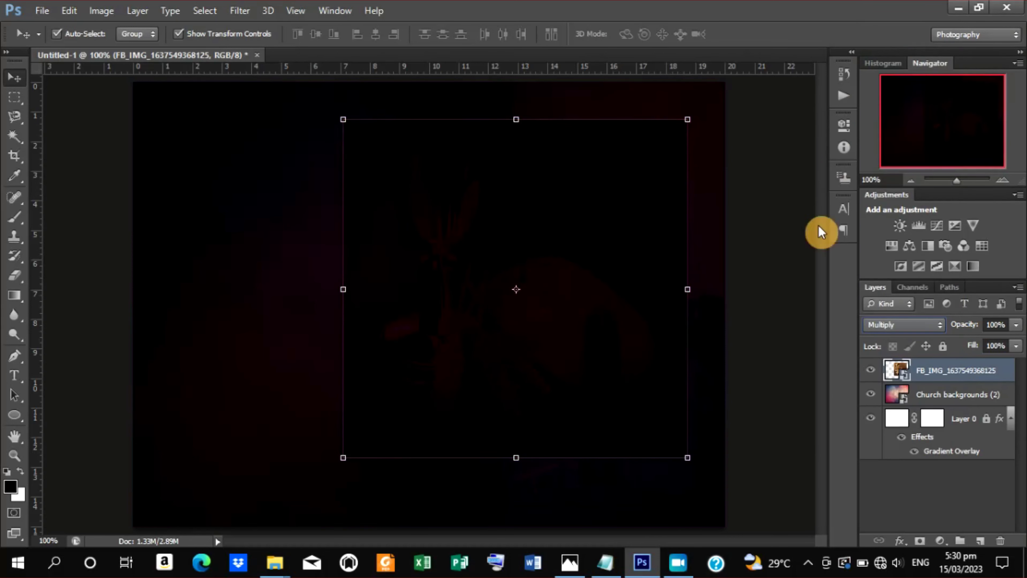
left_click(940, 327)
left_click(892, 188)
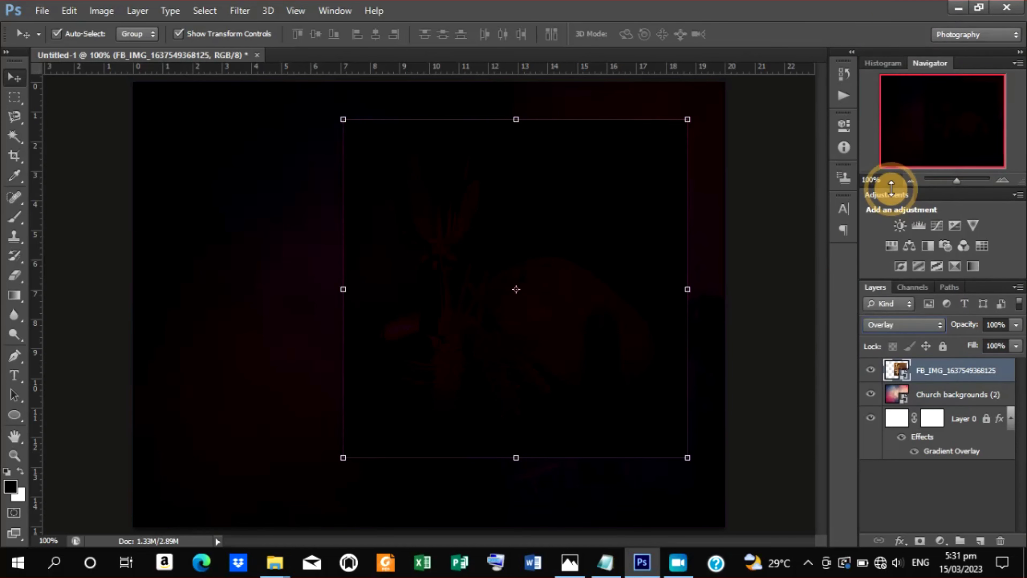
left_click(931, 326)
left_click(899, 200)
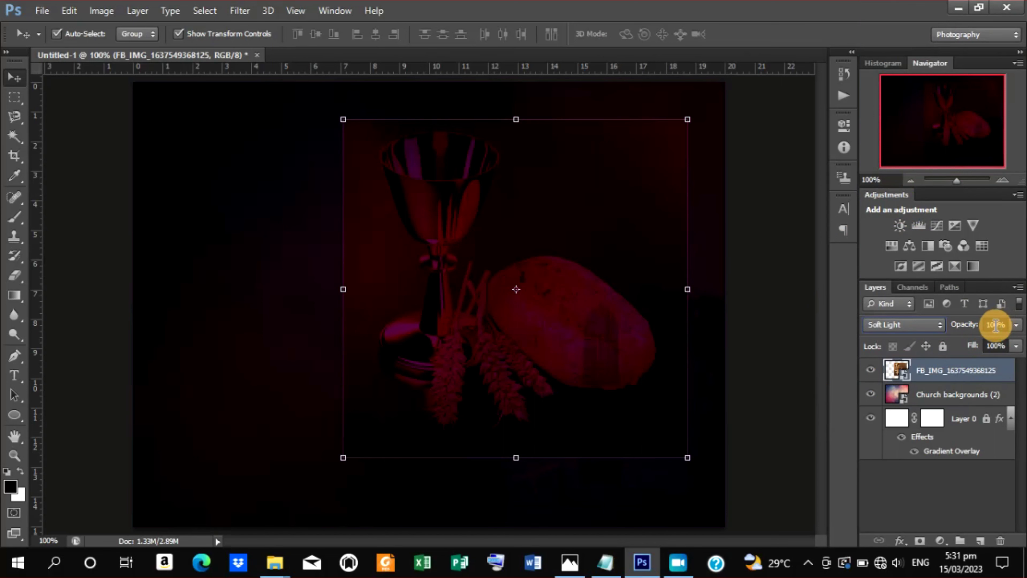
left_click_drag(956, 326, 952, 329)
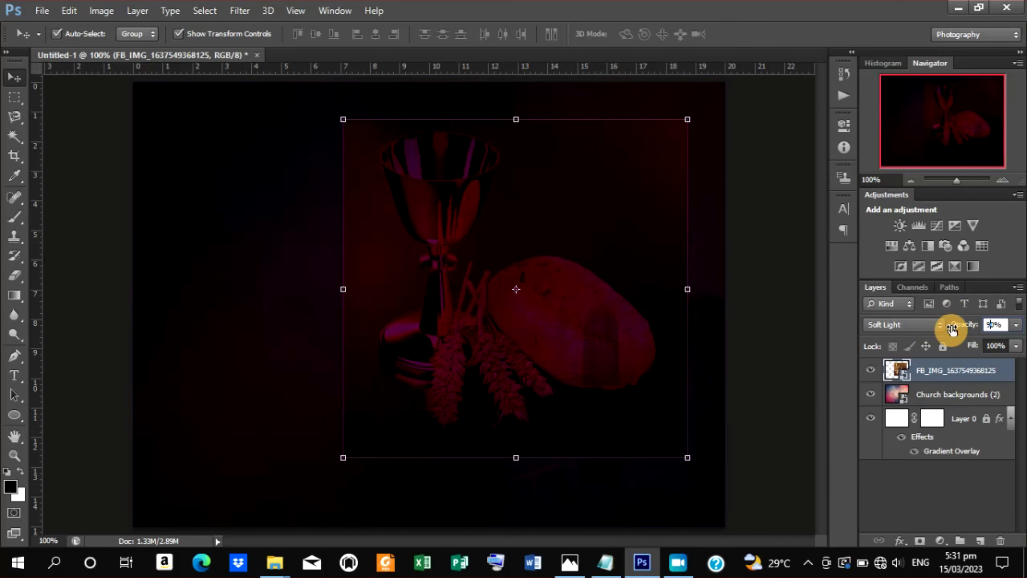
left_click(759, 361)
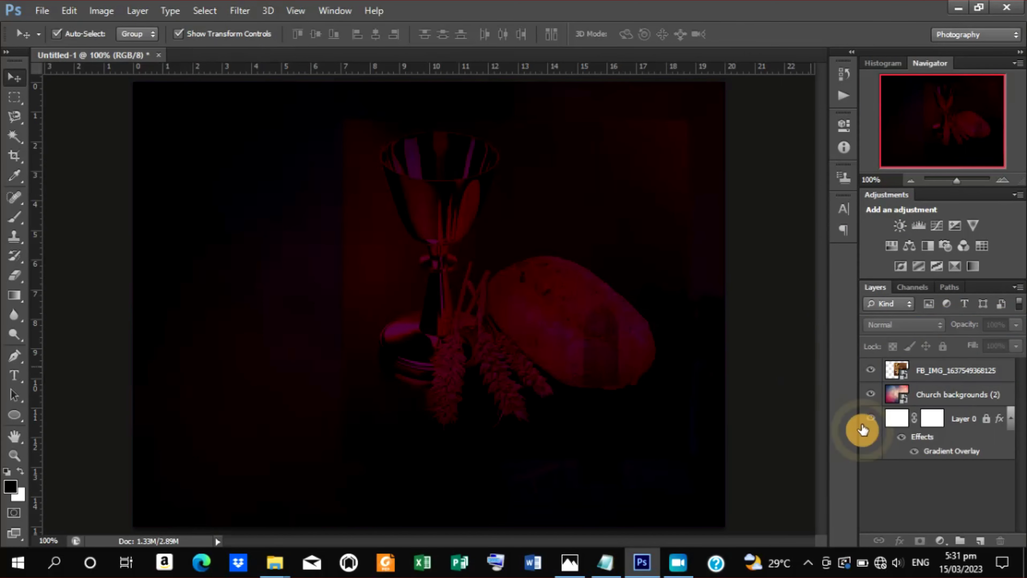
Add a layer mask to the chalice photo and paint out its left, bottom and top-right edges.
left_click(645, 355)
left_click(919, 541)
key("b")
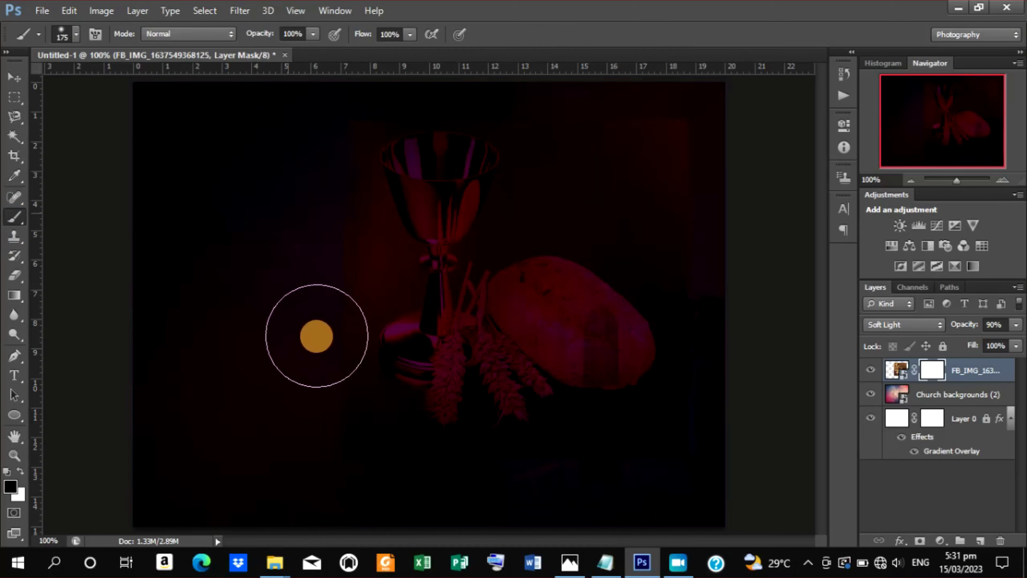
left_click_drag(287, 241, 312, 487)
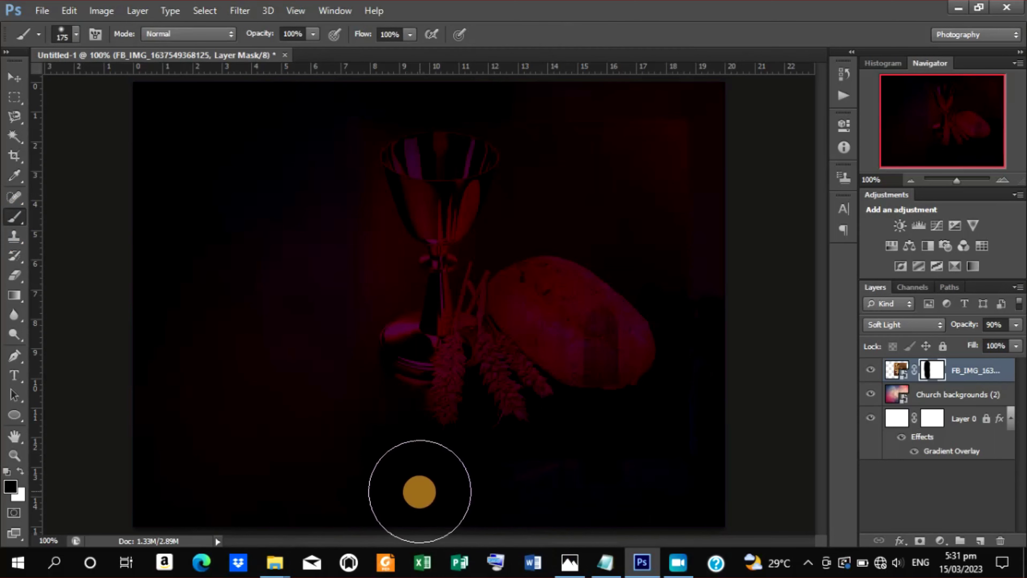
mouse_move(419, 492)
left_mouse_down()
mouse_move(376, 507)
mouse_move(704, 501)
mouse_move(522, 517)
mouse_move(718, 436)
mouse_move(736, 346)
mouse_move(728, 211)
left_mouse_up()
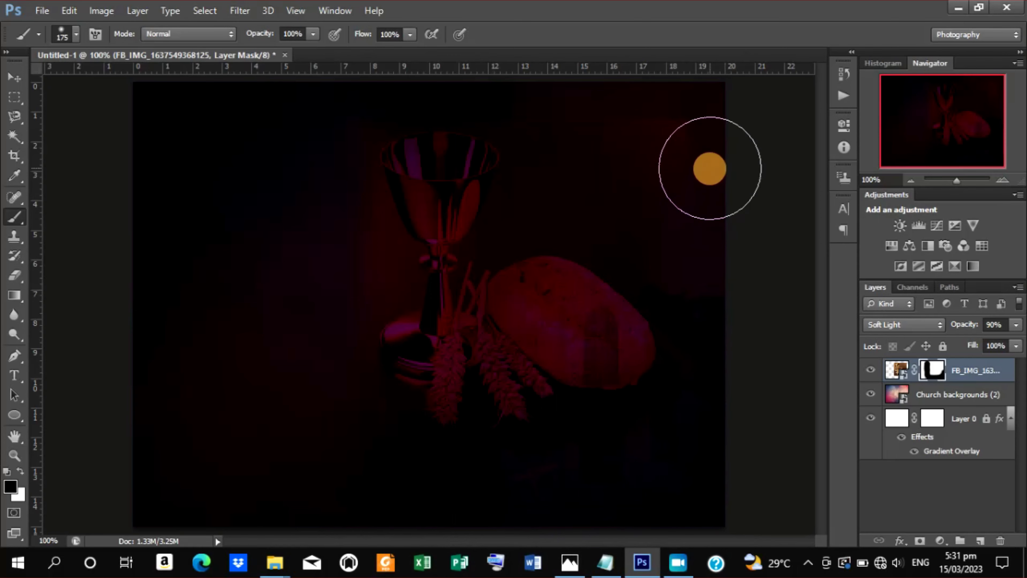
left_click_drag(708, 168, 679, 107)
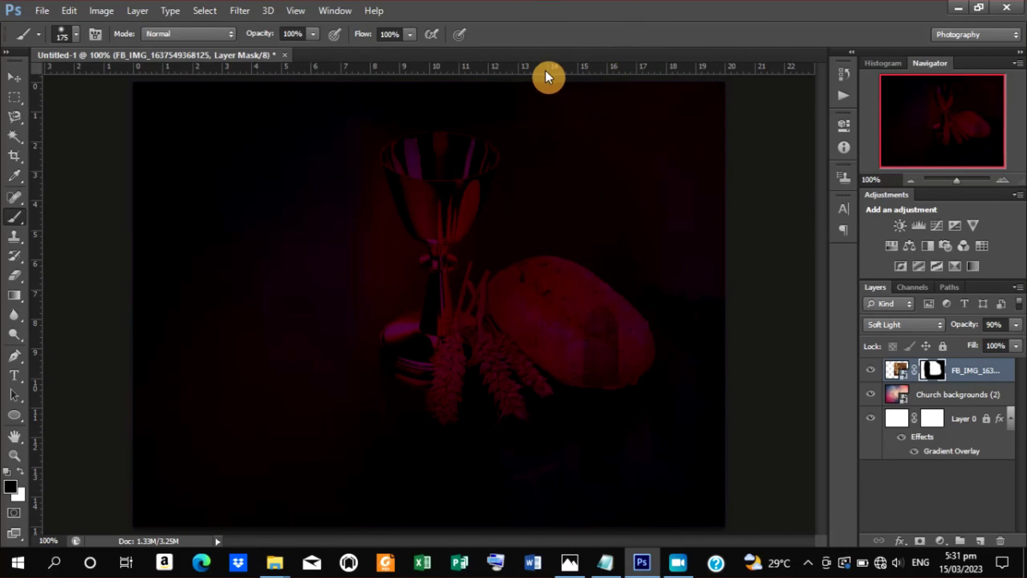
left_click(573, 93)
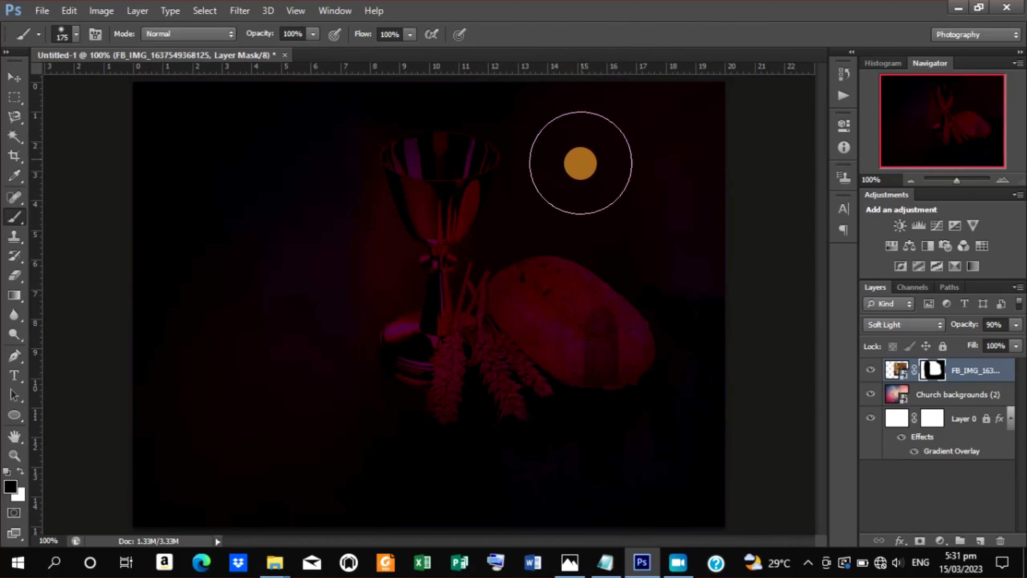
Mask away remaining background around the bread and chalice with a smaller brush.
mouse_move(678, 259)
left_mouse_down()
mouse_move(474, 64)
mouse_move(339, 90)
left_mouse_up()
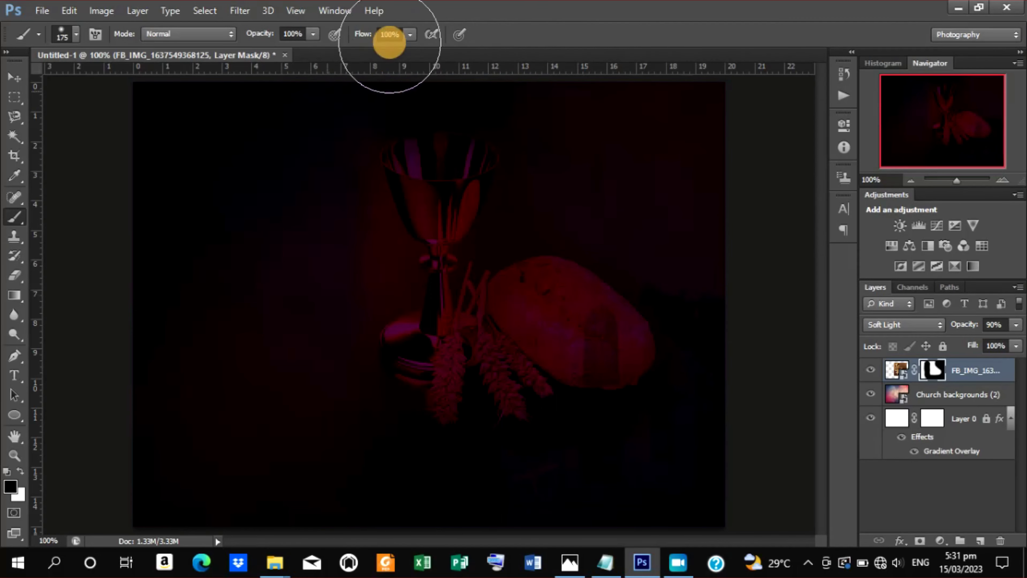
mouse_move(339, 89)
left_mouse_down()
mouse_move(313, 217)
mouse_move(345, 264)
left_mouse_up()
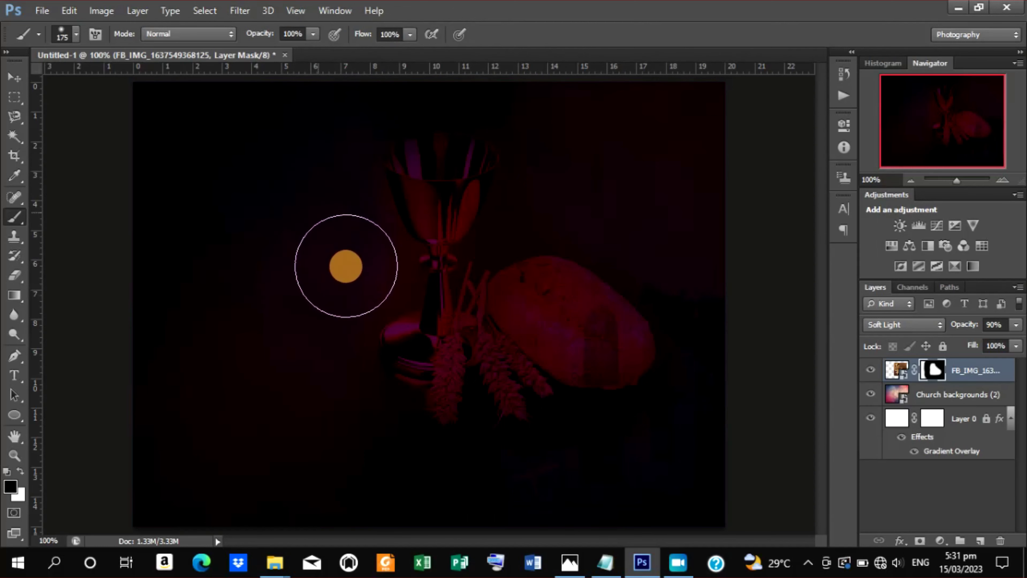
mouse_move(345, 263)
left_mouse_down()
mouse_move(354, 282)
mouse_move(305, 365)
mouse_move(346, 431)
mouse_move(502, 489)
mouse_move(571, 487)
mouse_move(601, 442)
mouse_move(648, 444)
mouse_move(683, 413)
mouse_move(713, 348)
mouse_move(710, 317)
mouse_move(644, 229)
mouse_move(555, 181)
mouse_move(554, 193)
left_mouse_up()
left_click(729, 324)
left_click(636, 216)
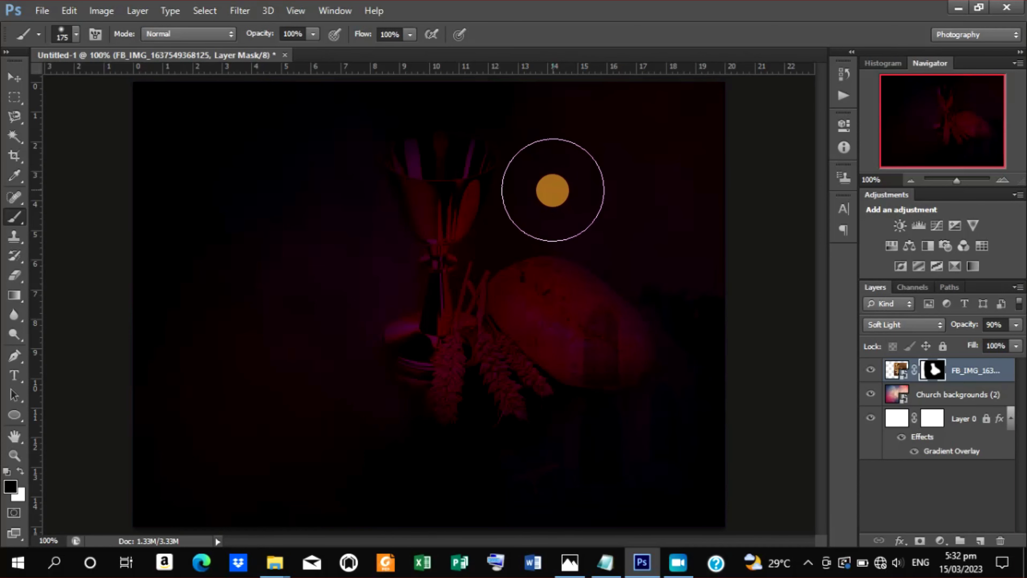
key("bracketleft")
key("bracketleft")
key("bracketleft")
key("bracketleft")
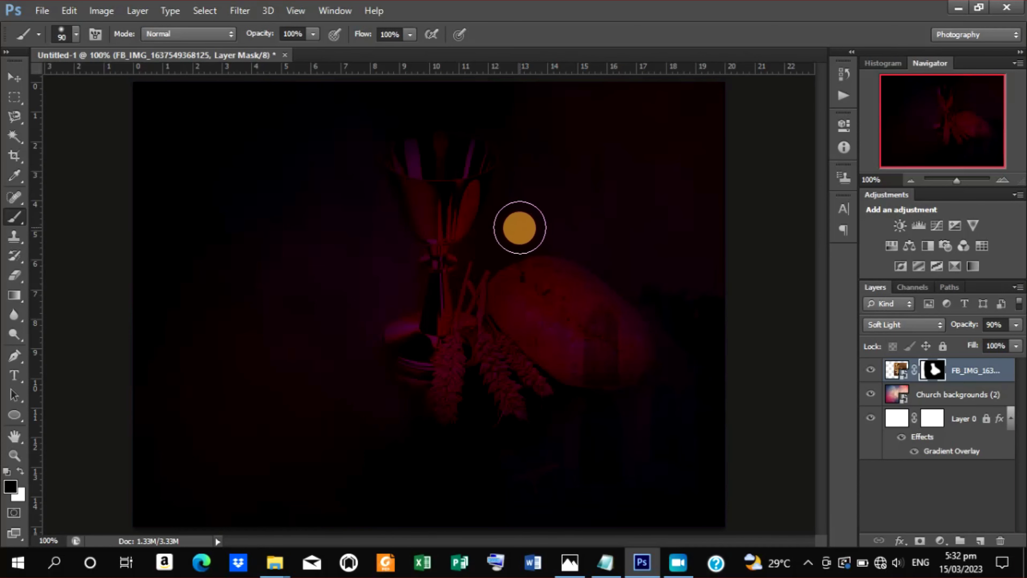
mouse_move(496, 237)
left_mouse_down()
mouse_move(484, 253)
mouse_move(539, 210)
mouse_move(520, 193)
mouse_move(534, 131)
mouse_move(475, 103)
mouse_move(401, 98)
mouse_move(488, 328)
mouse_move(484, 433)
mouse_move(477, 413)
mouse_move(475, 438)
mouse_move(544, 438)
mouse_move(575, 420)
left_mouse_up()
key("bracketleft")
key("bracketleft")
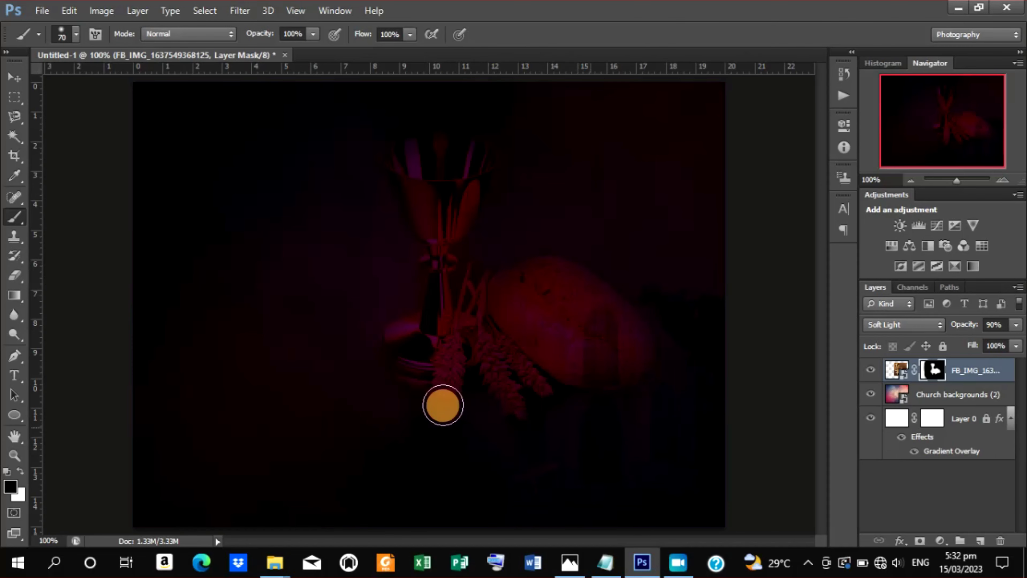
left_click(14, 77)
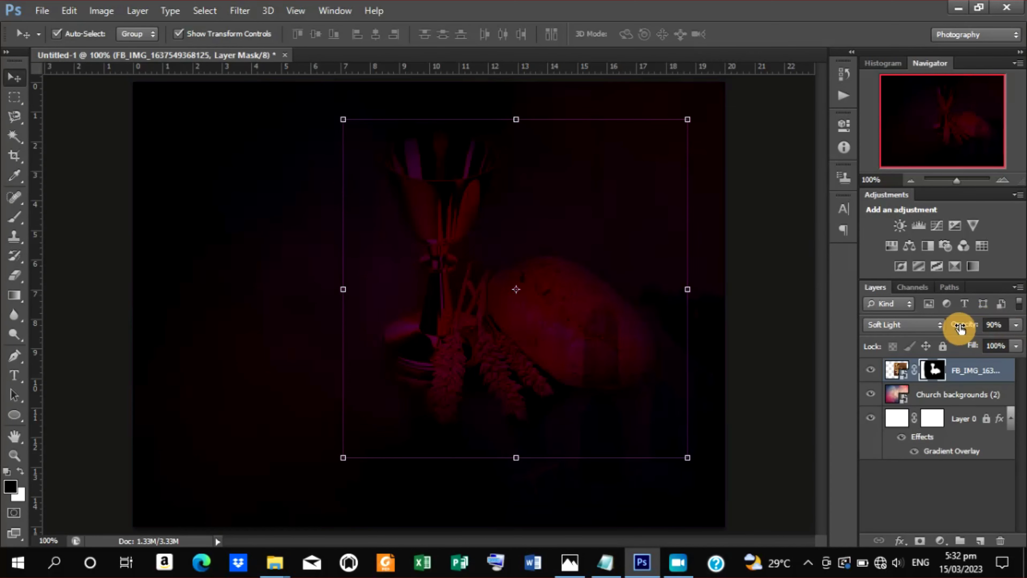
Lower the communion photo layer's opacity to 42%.
left_click_drag(964, 327, 956, 328)
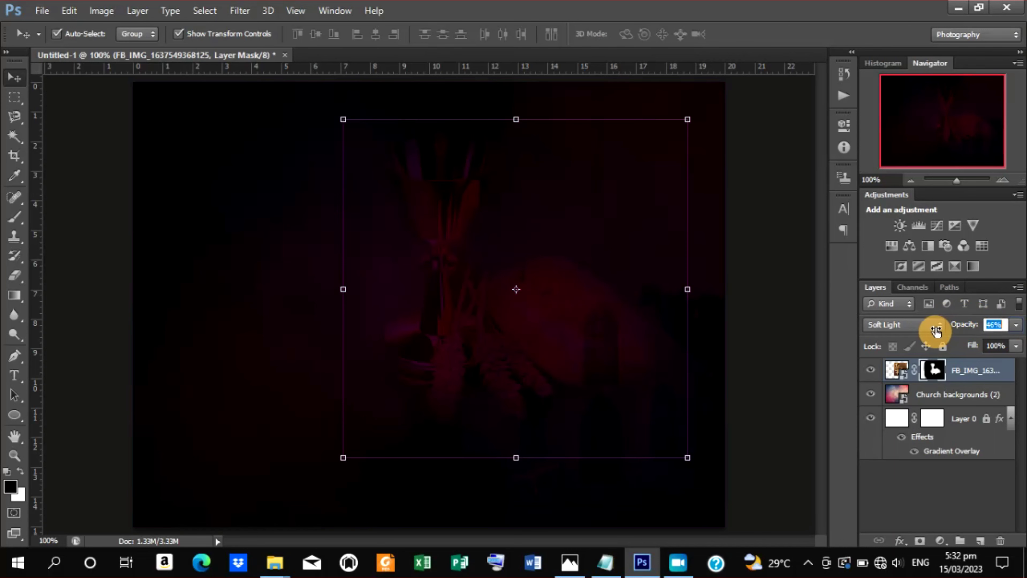
left_click_drag(933, 331, 936, 332)
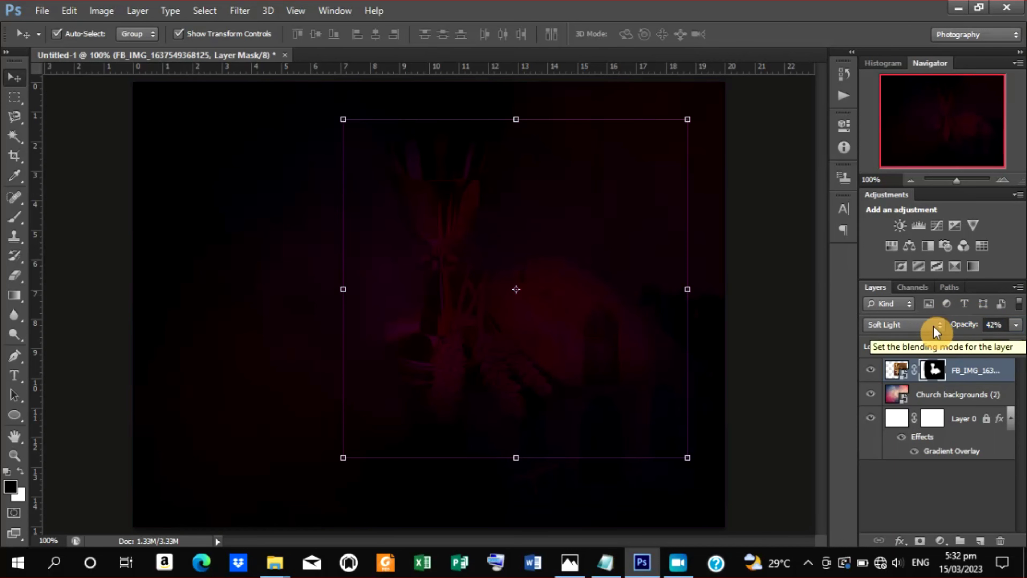
left_click(755, 300)
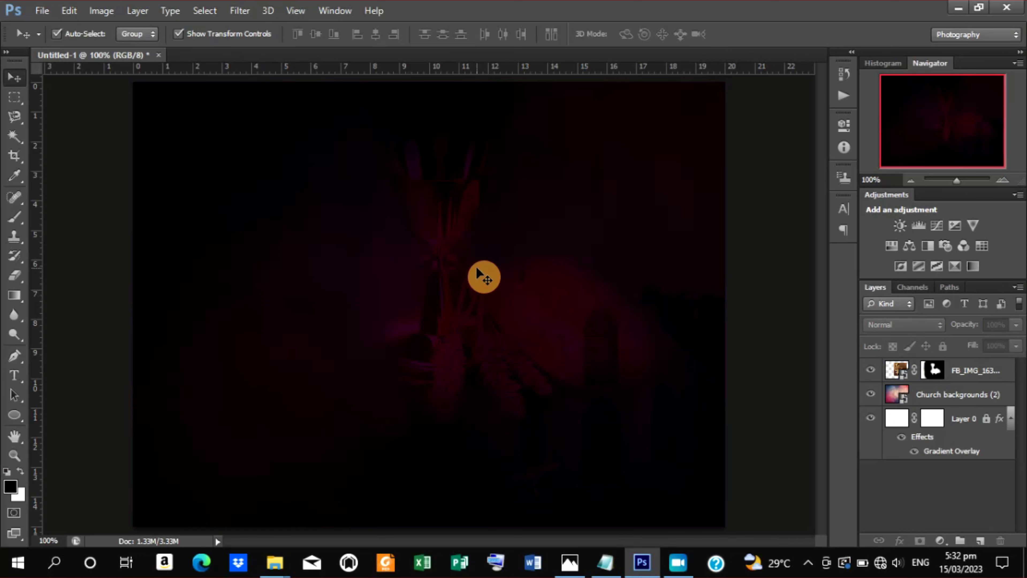
Scale the communion photo down to about 90% and commit the resize.
left_click(496, 328)
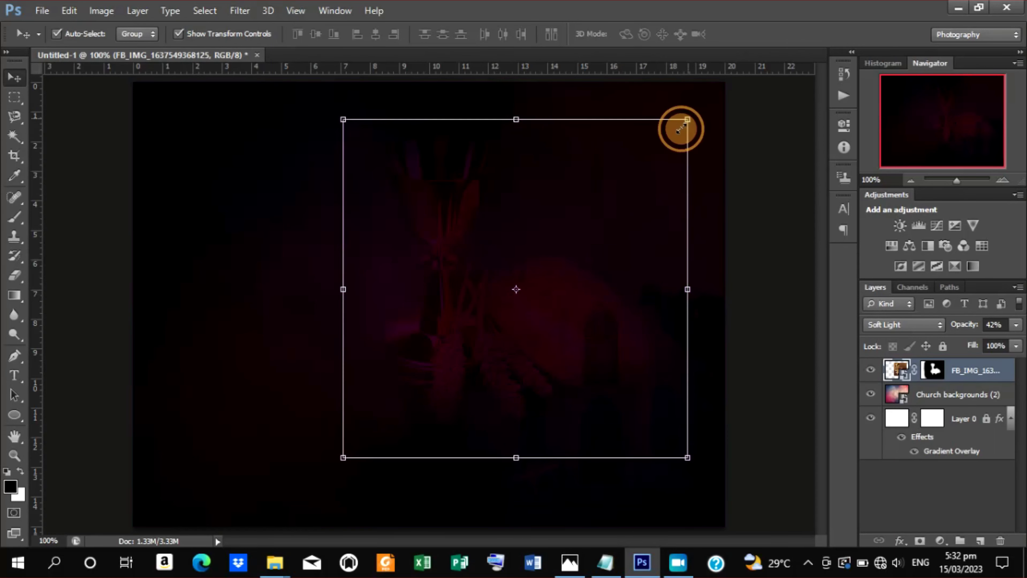
left_click_drag(688, 119, 672, 137)
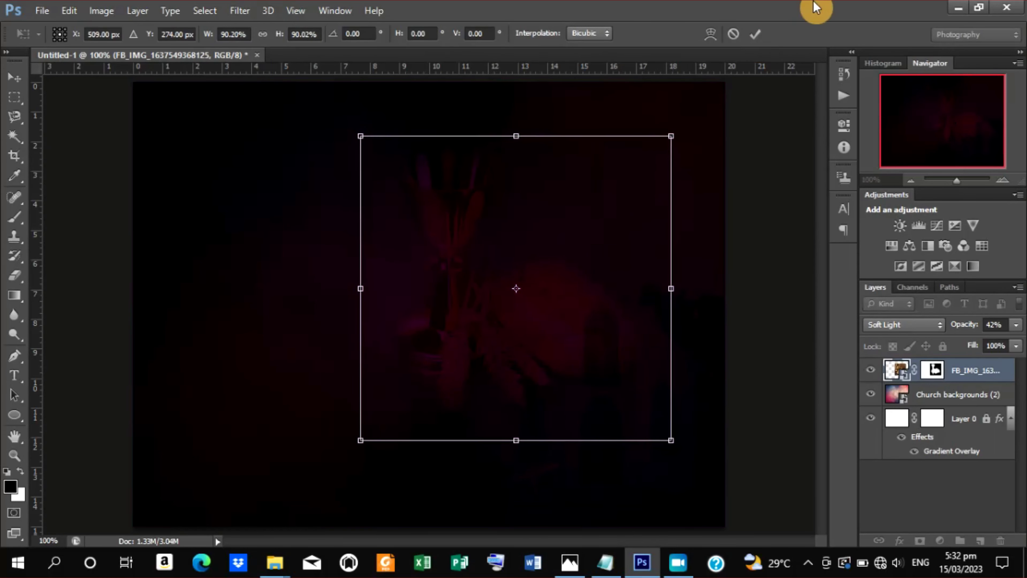
left_click(758, 40)
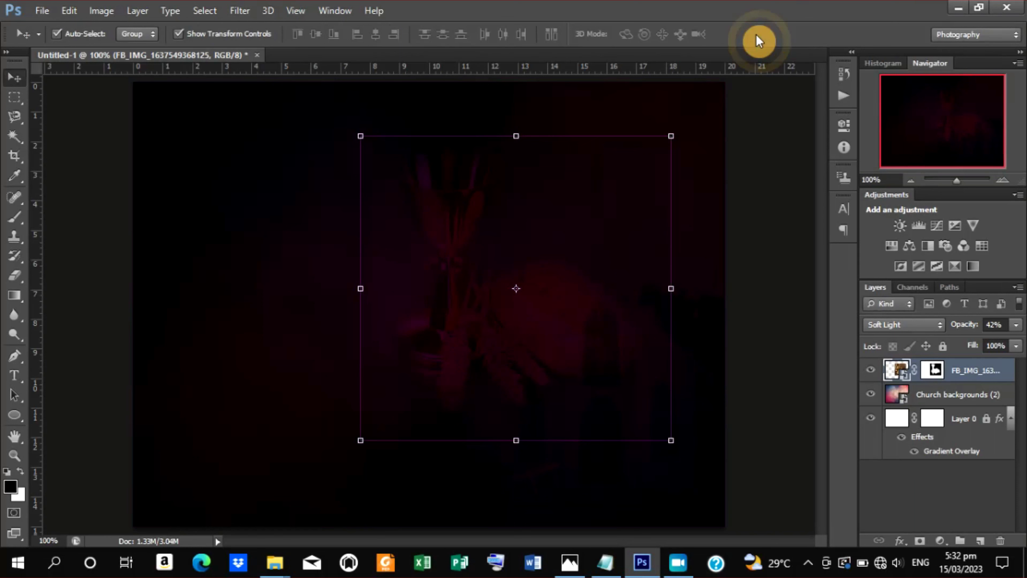
left_click(787, 239)
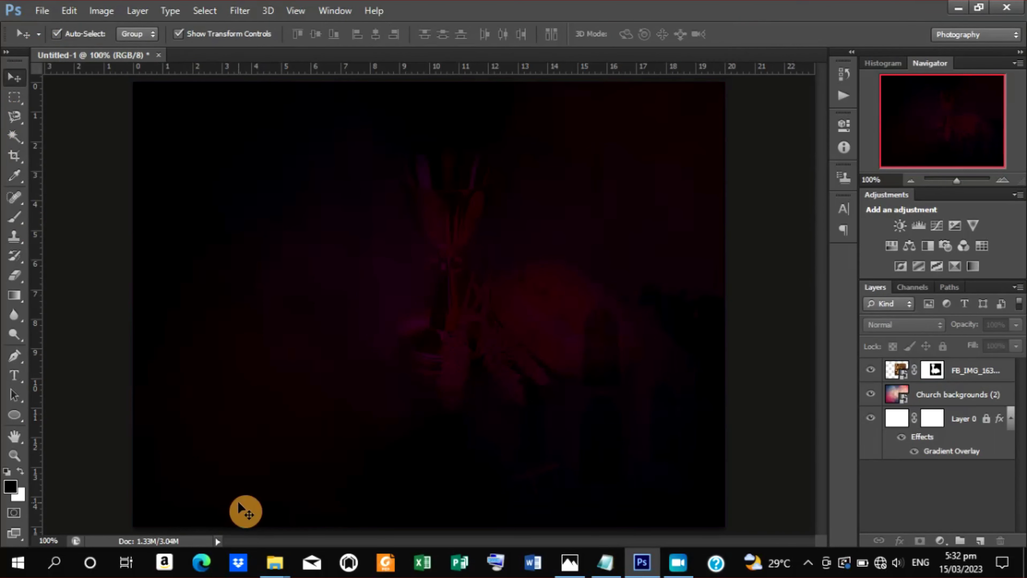
Copy 'EVANGELICAL PREBYTERIAN CHURCH,GHANA' from the Notepad notes, then minimize Notepad.
left_click(599, 561)
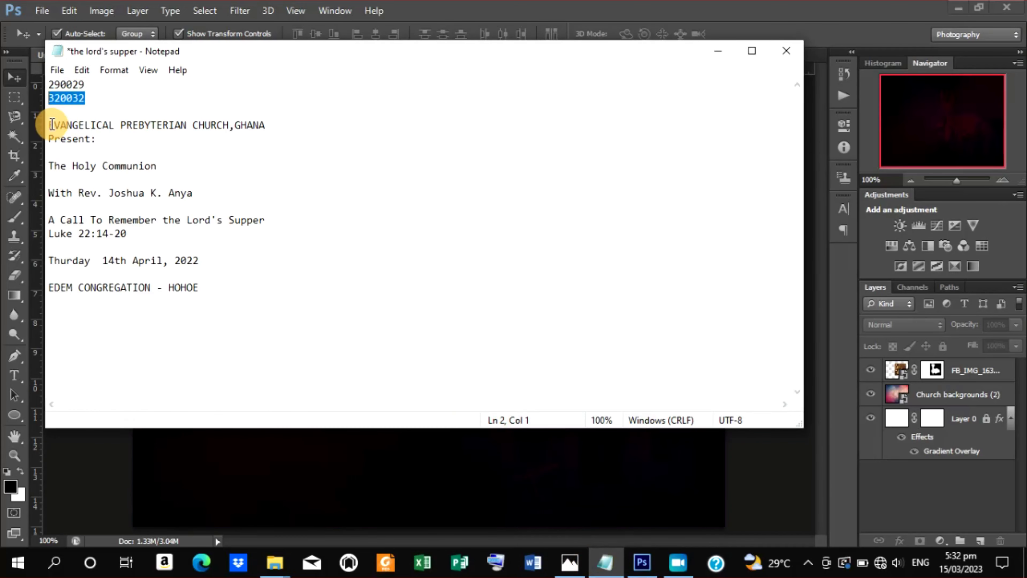
left_click_drag(48, 124, 269, 126)
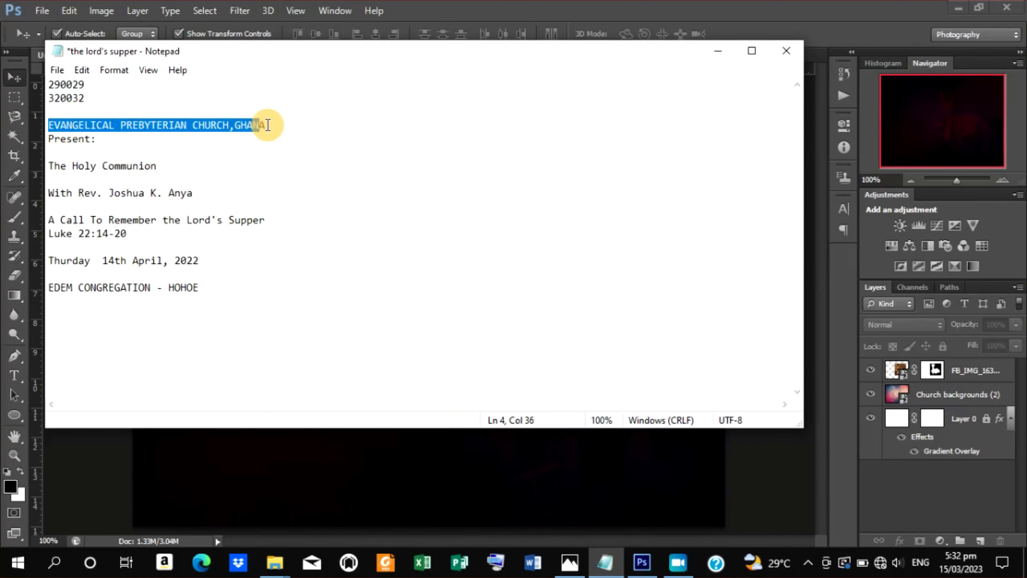
right_click(211, 123)
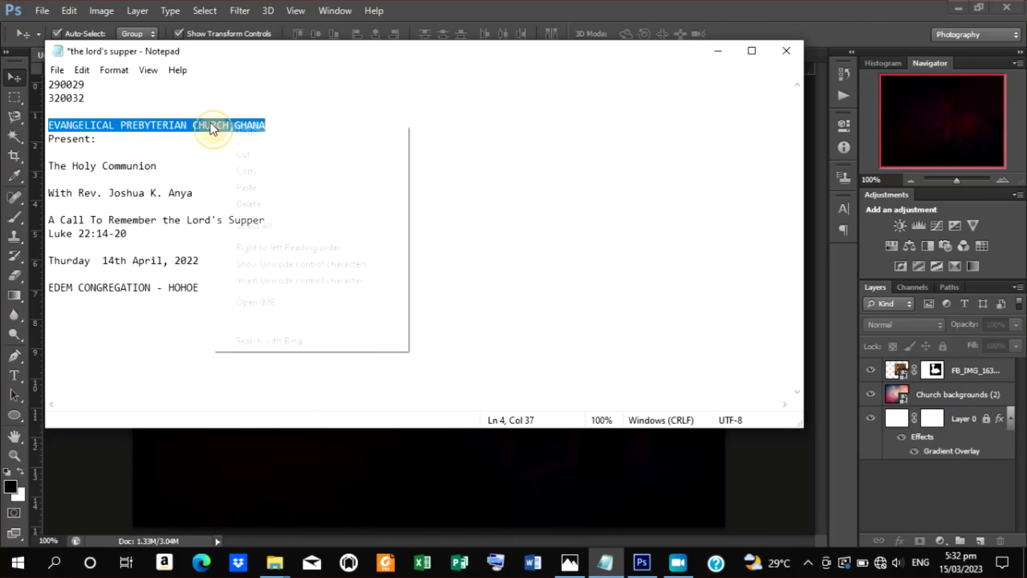
left_click(245, 174)
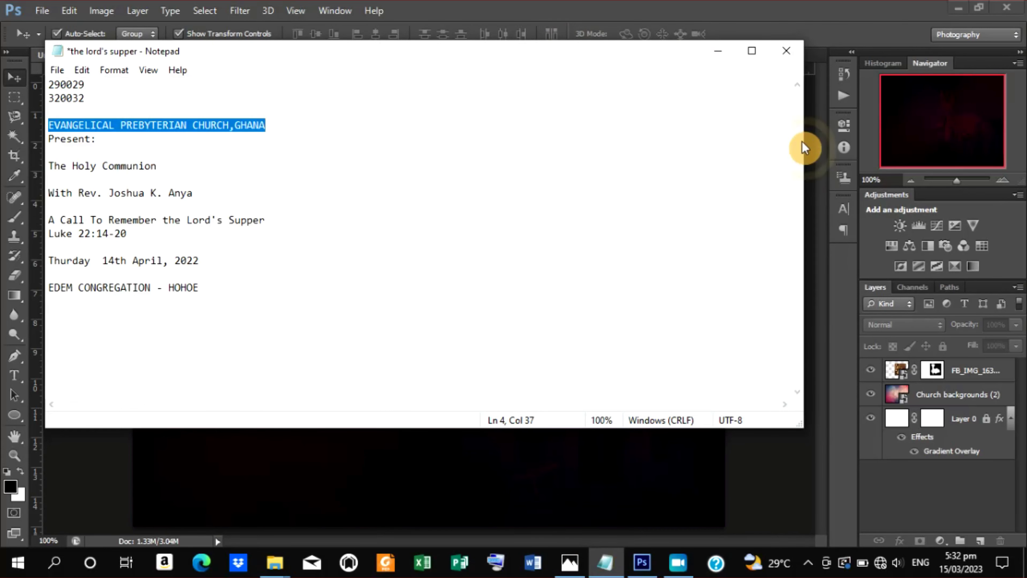
left_click(711, 56)
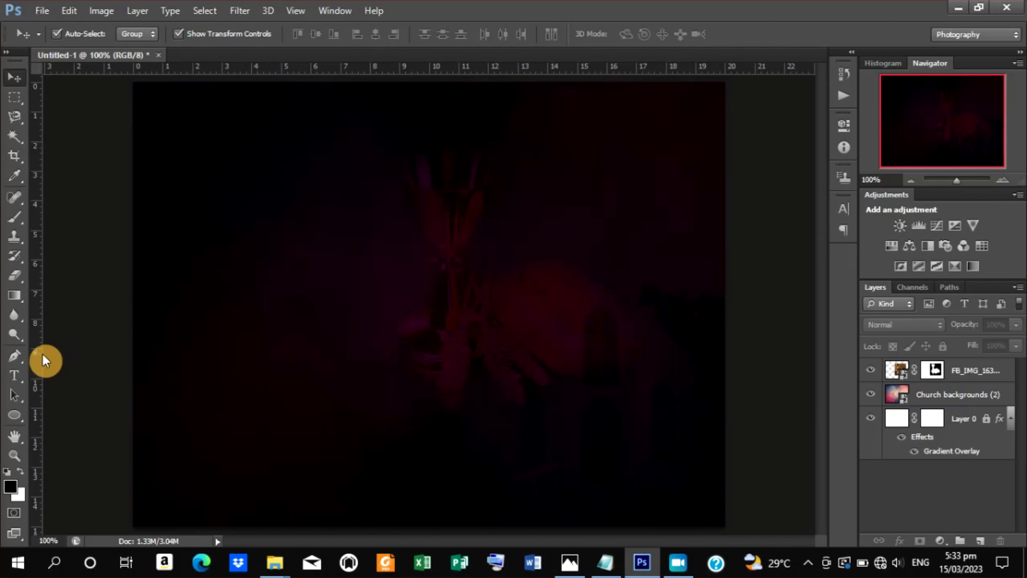
Paste the church name as a new text layer near the flyer's top and commit it.
left_click(14, 376)
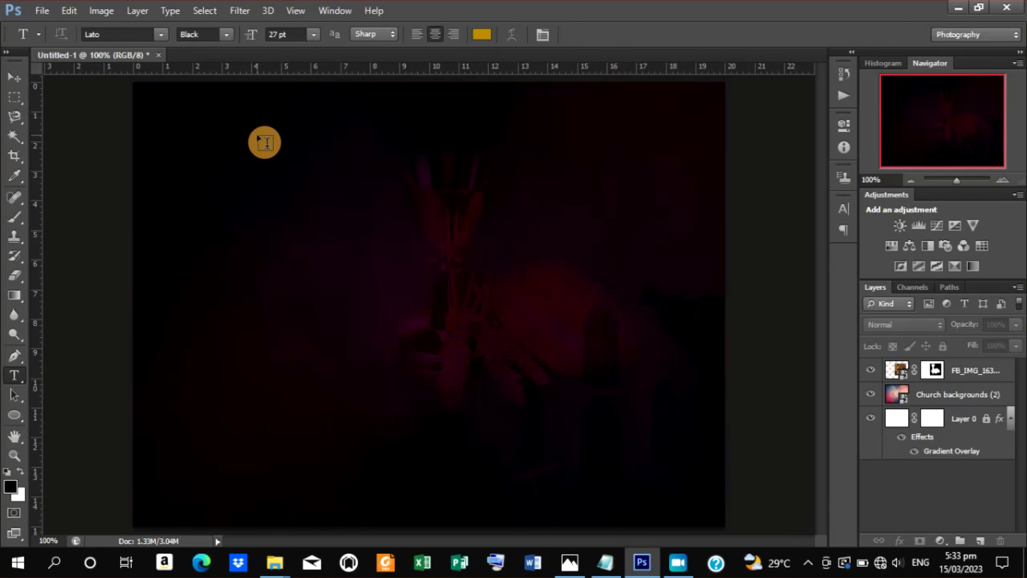
left_click(303, 149)
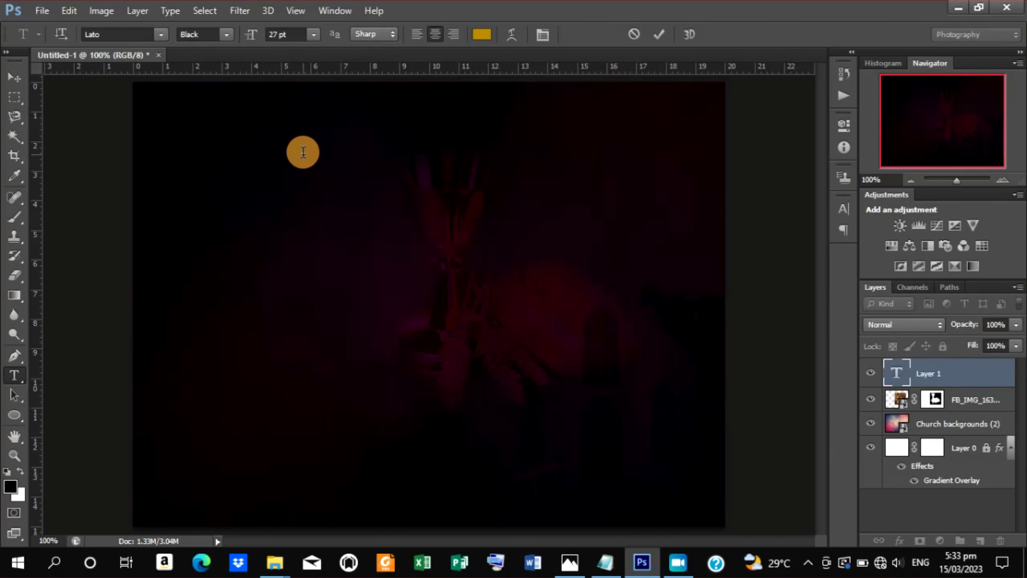
right_click(304, 157)
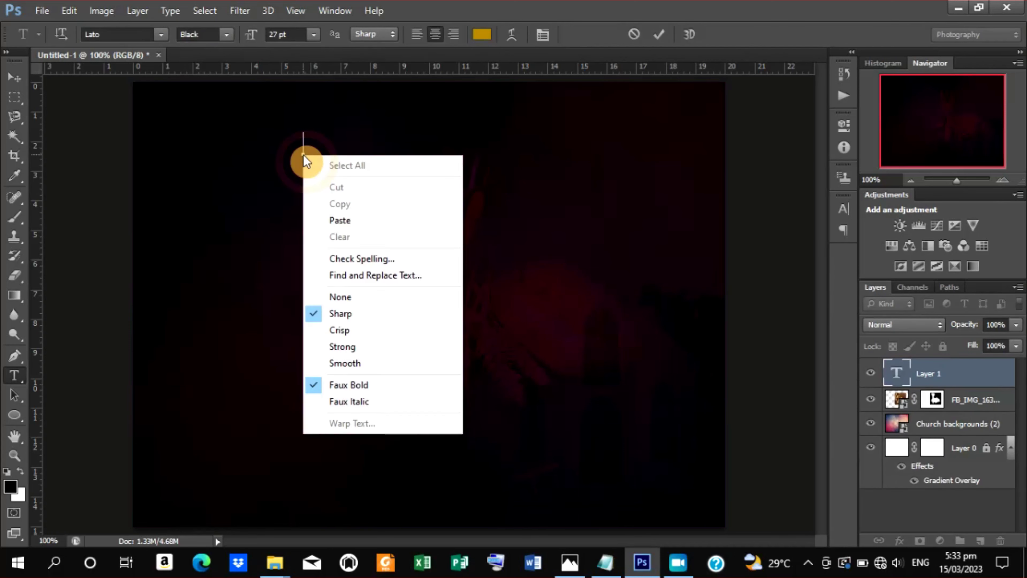
left_click(349, 220)
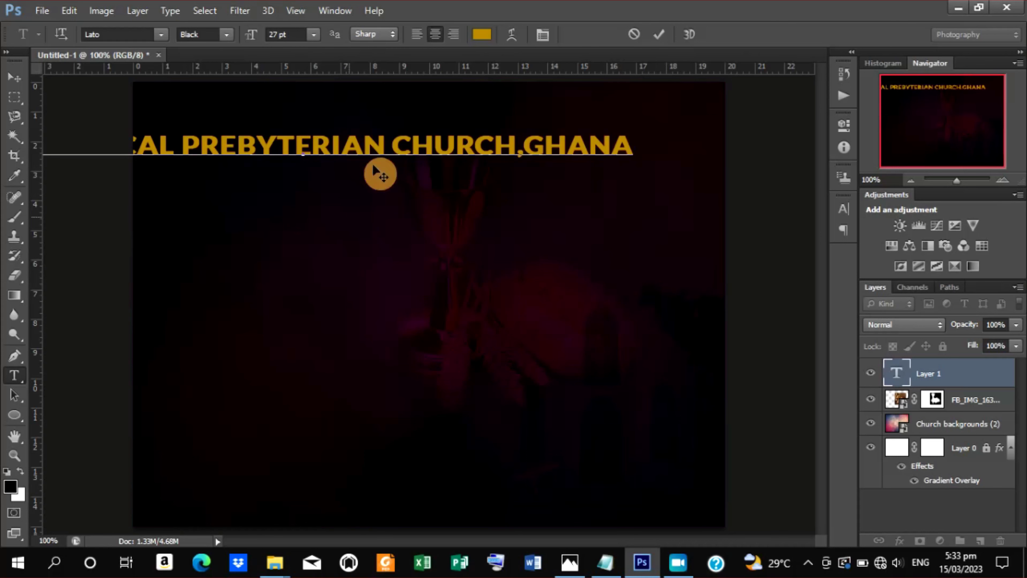
left_click(662, 36)
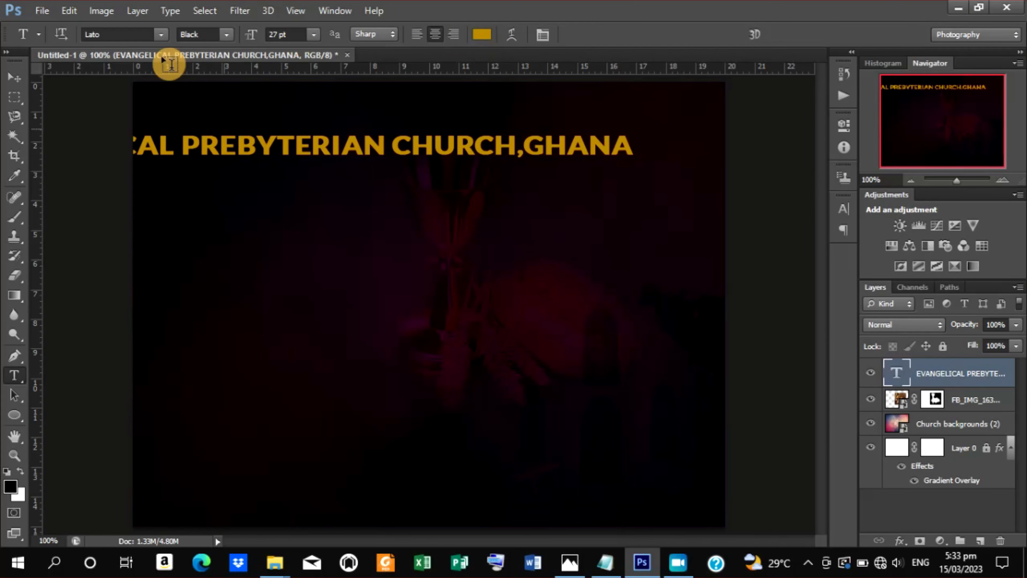
left_click(15, 78)
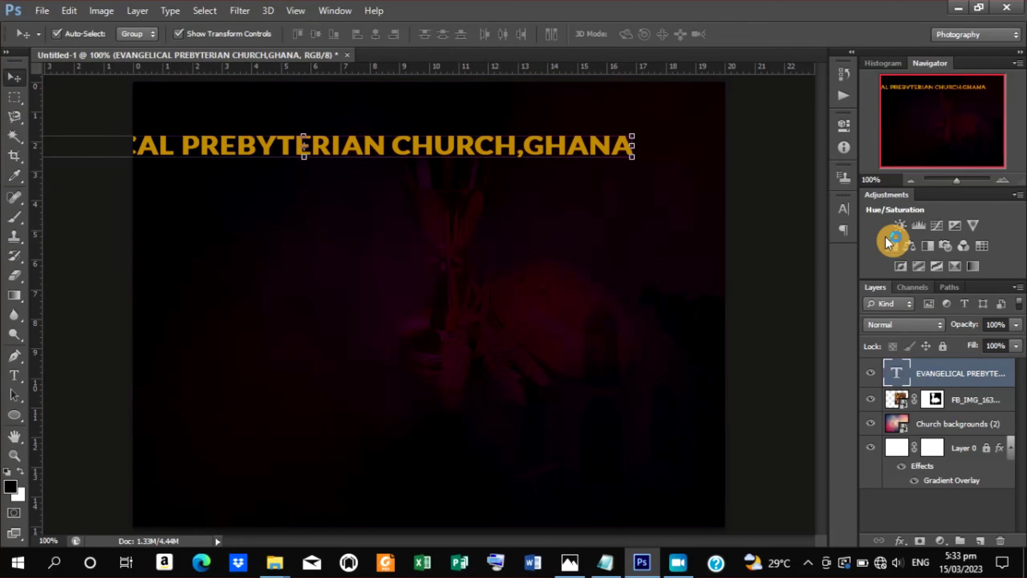
Change the church name's text colour to pale yellow.
left_click(844, 211)
left_click_drag(666, 215, 665, 201)
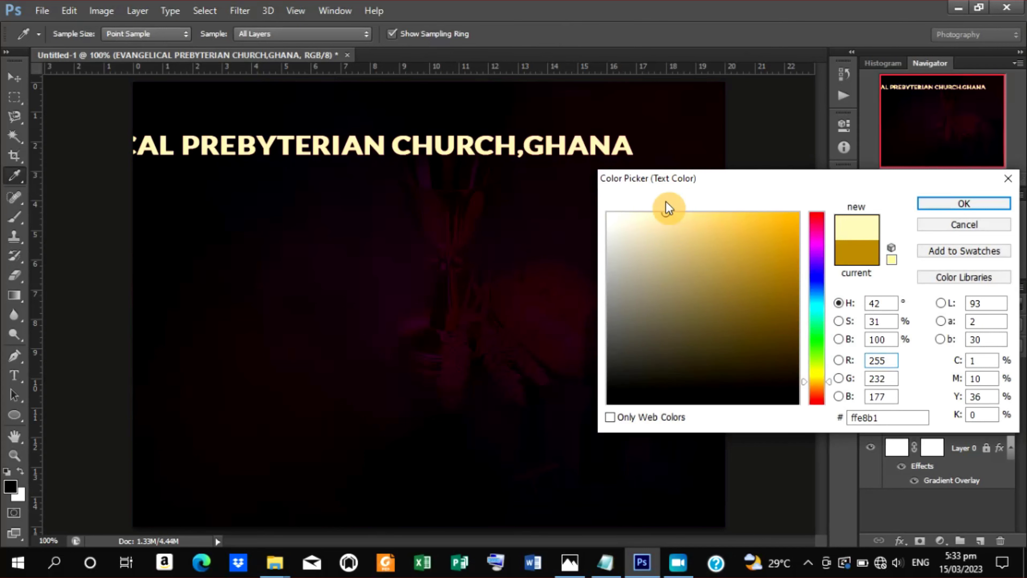
left_click(956, 203)
key("v")
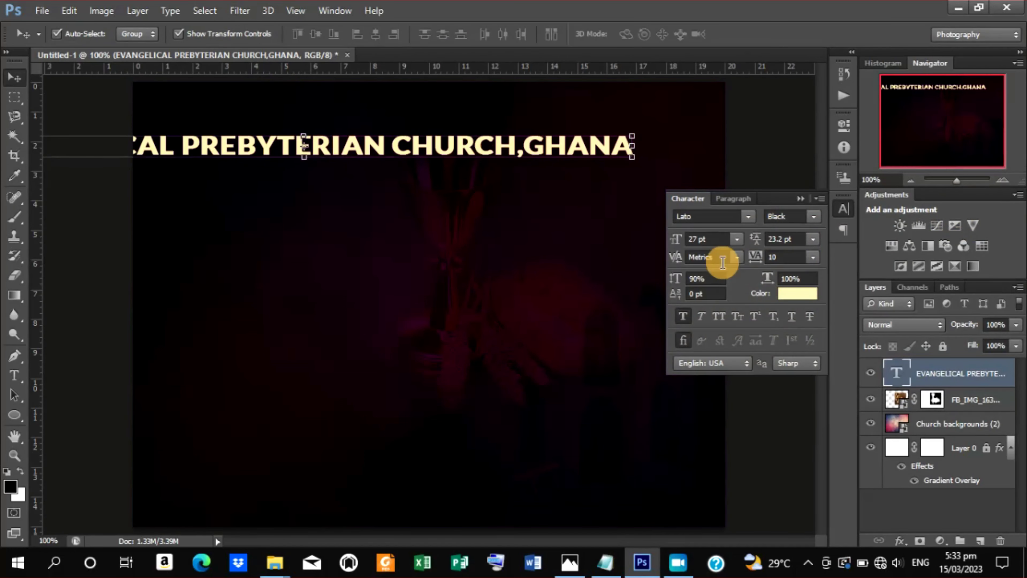
Set the heading to Lato Regular and shrink it to about 43% near the top.
left_click(813, 218)
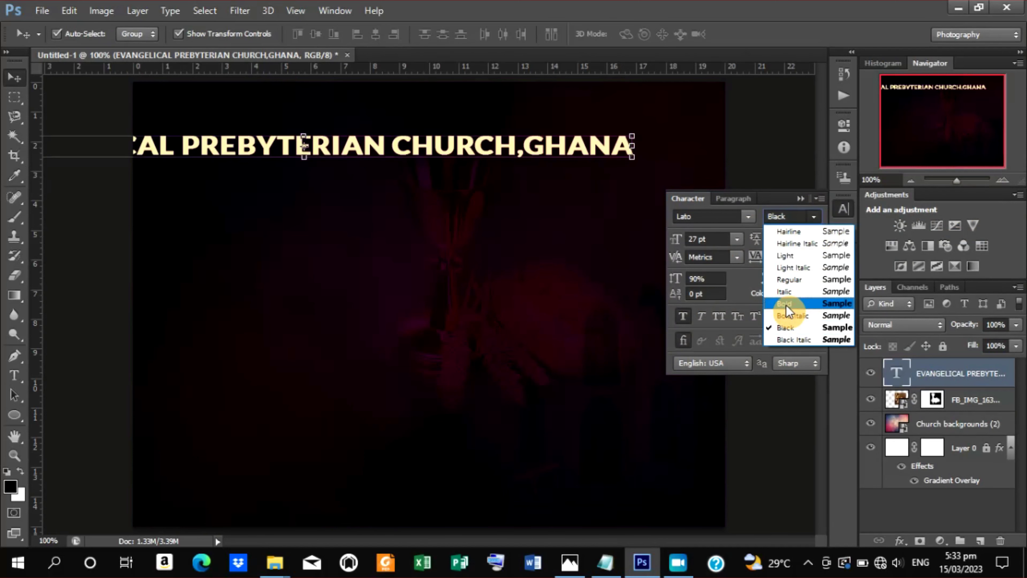
left_click(801, 279)
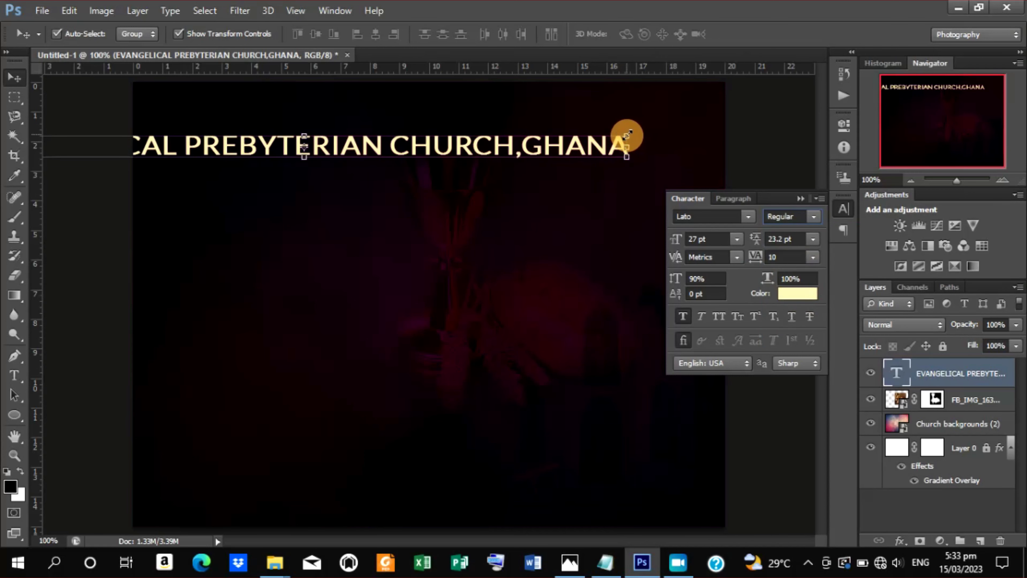
mouse_move(627, 134)
left_mouse_down()
mouse_move(526, 153)
mouse_move(594, 107)
mouse_move(570, 116)
left_mouse_up()
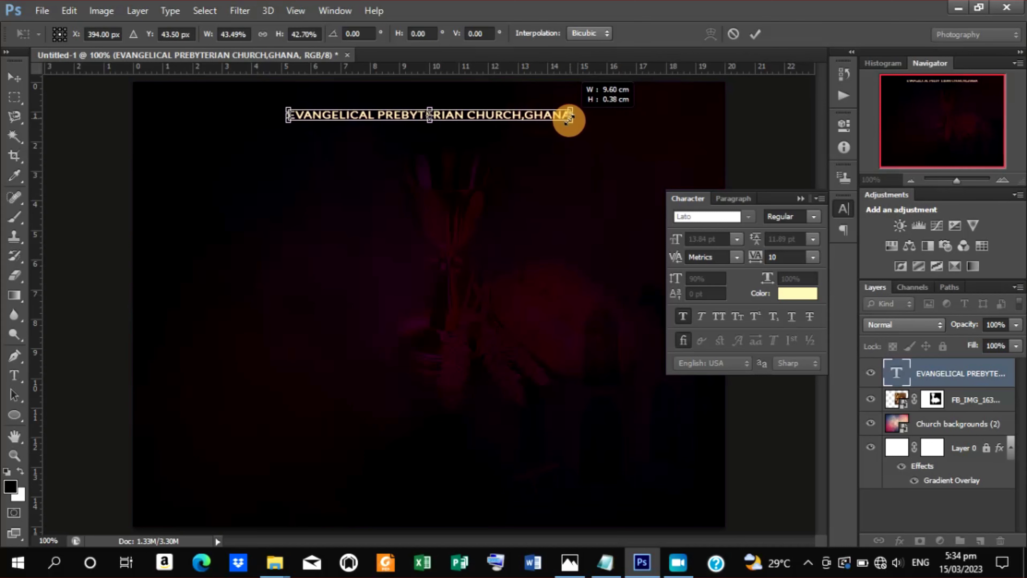
Commit the header resize and recolour the church header text light grey.
left_click(757, 33)
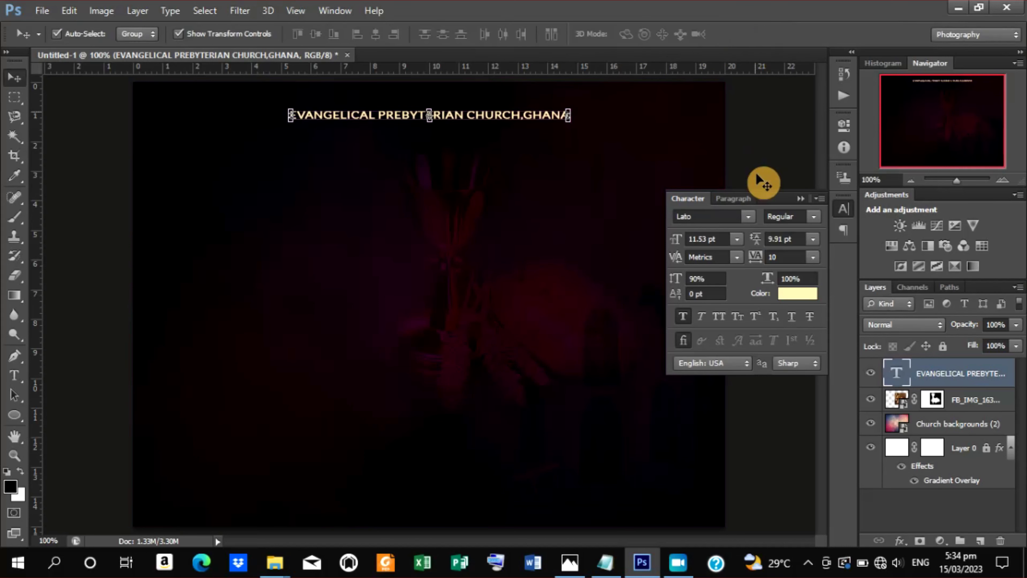
left_click(796, 293)
left_click(614, 230)
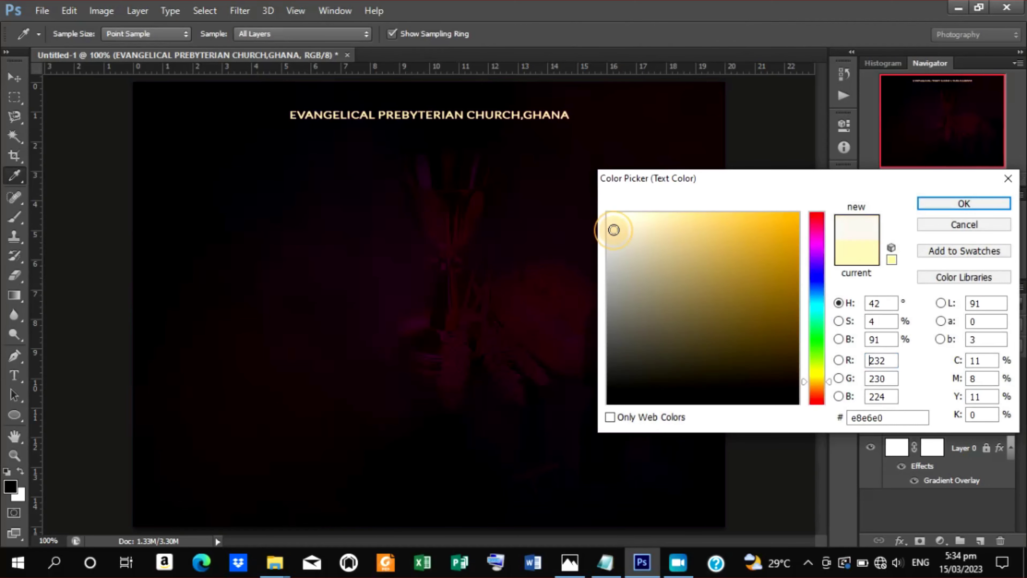
left_click_drag(611, 231, 591, 271)
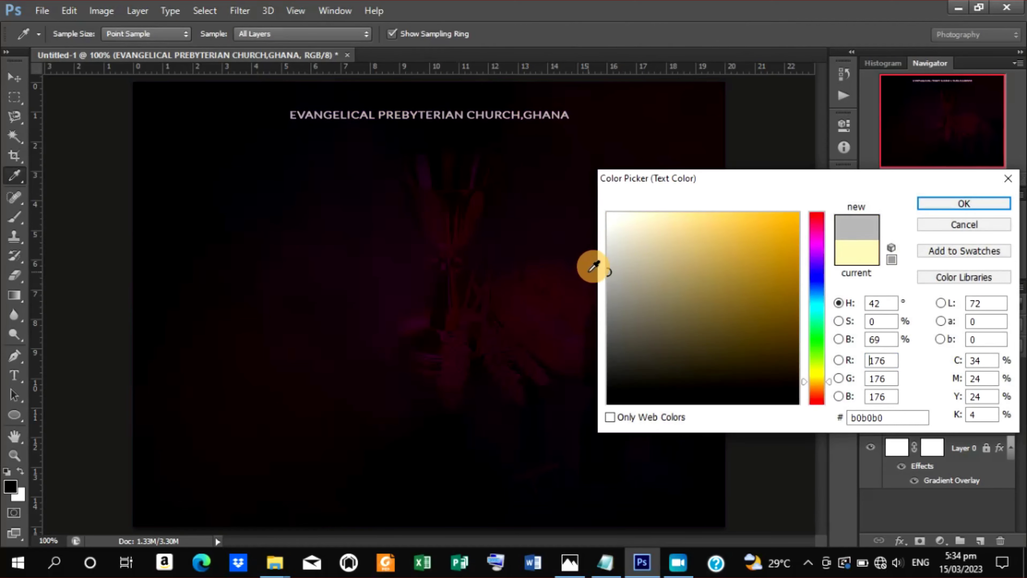
left_click(954, 203)
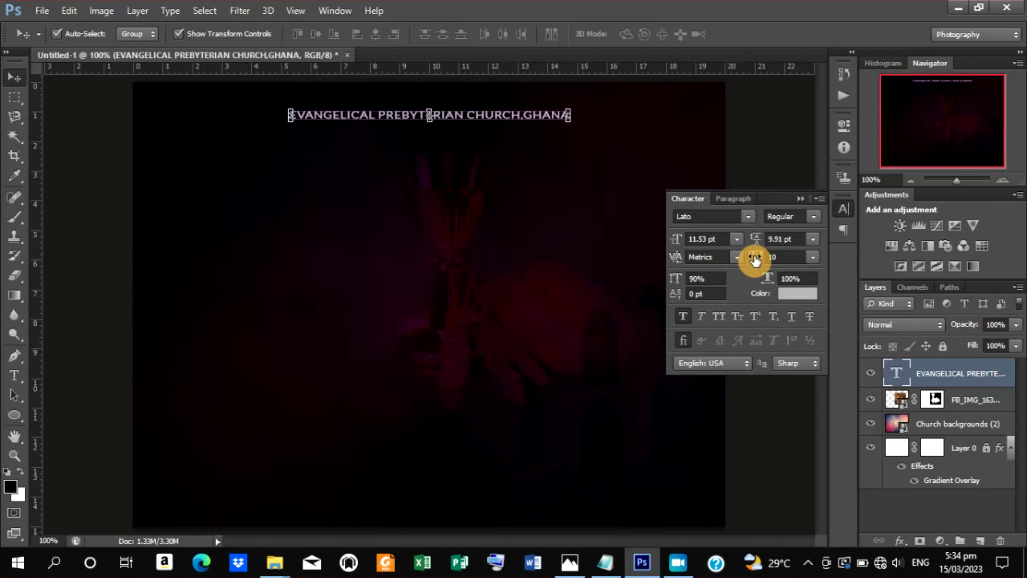
Give the header wider tracking (130), Bold style and 150% vertical scale.
left_click_drag(755, 260, 757, 262)
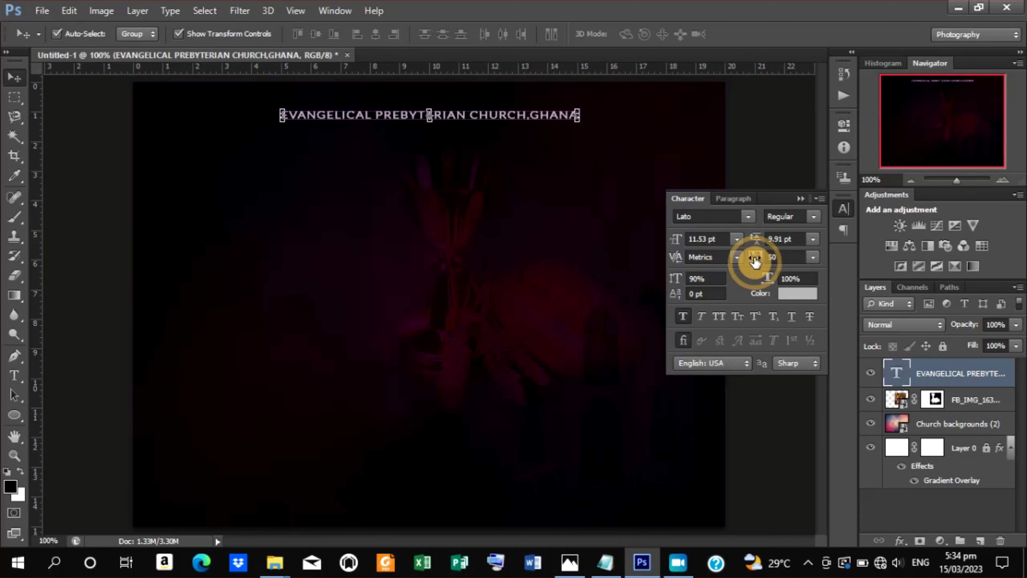
left_click_drag(754, 261, 756, 263)
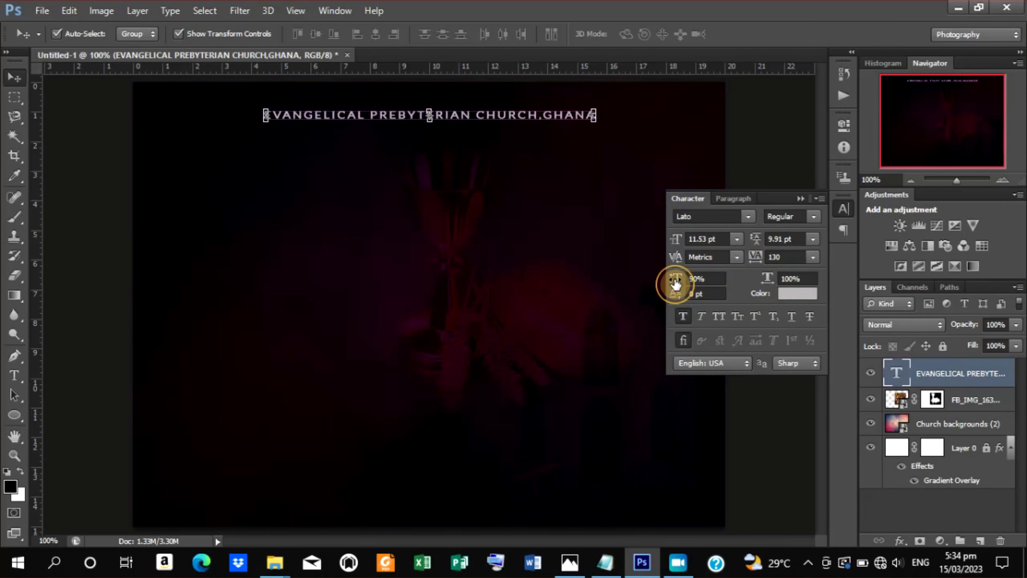
left_click_drag(677, 283, 682, 285)
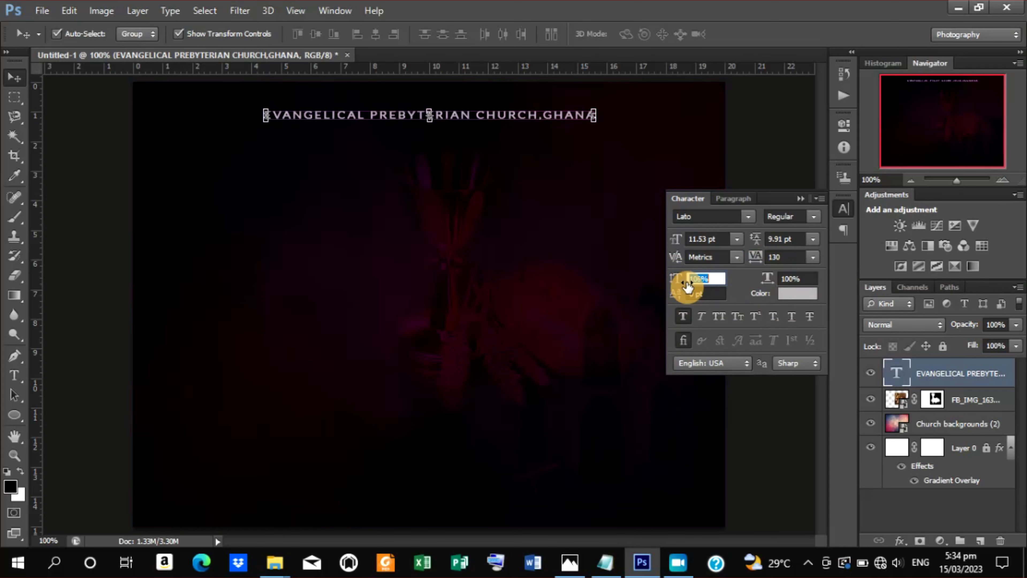
left_click_drag(691, 286, 698, 286)
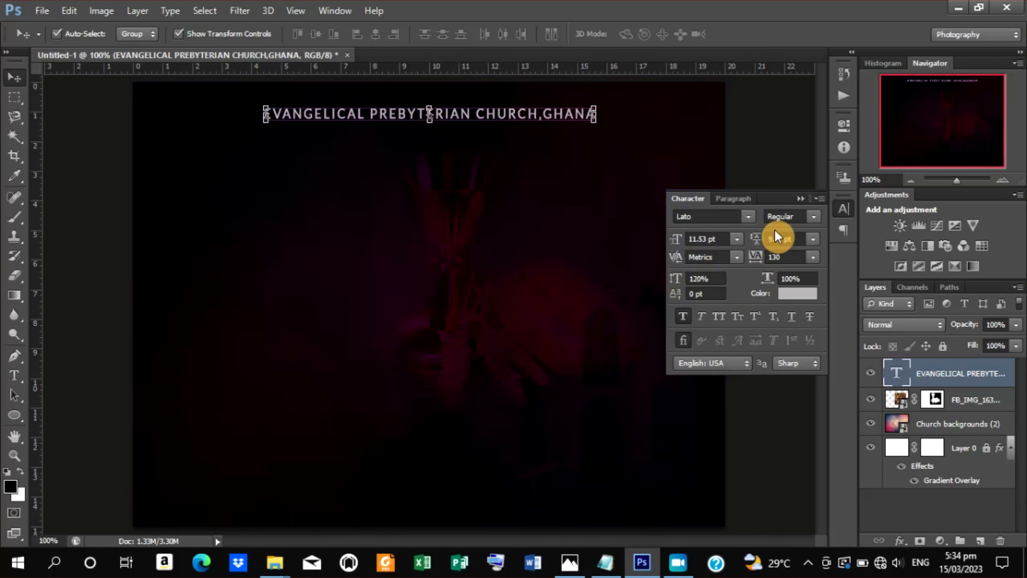
left_click(813, 215)
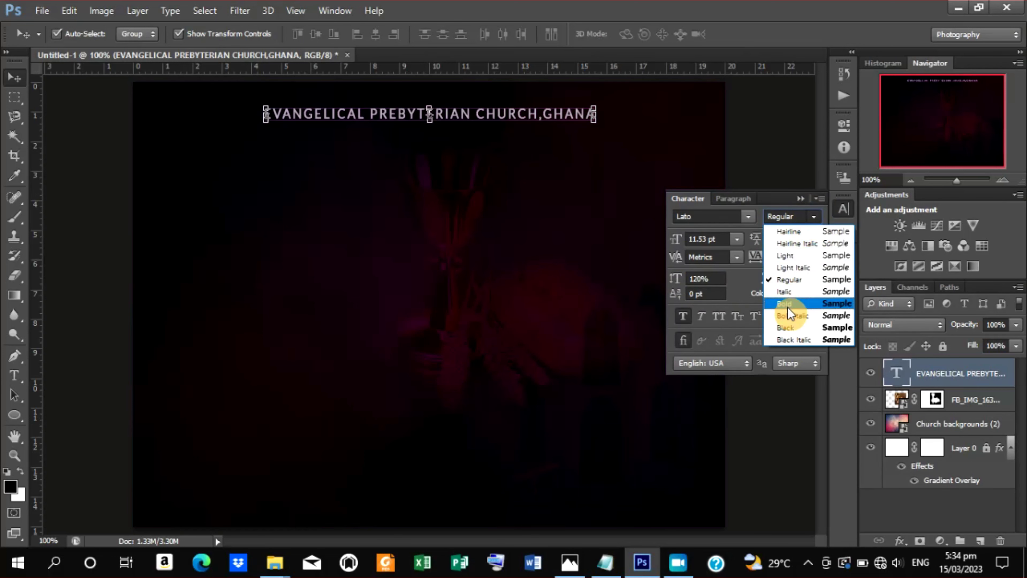
left_click(787, 307)
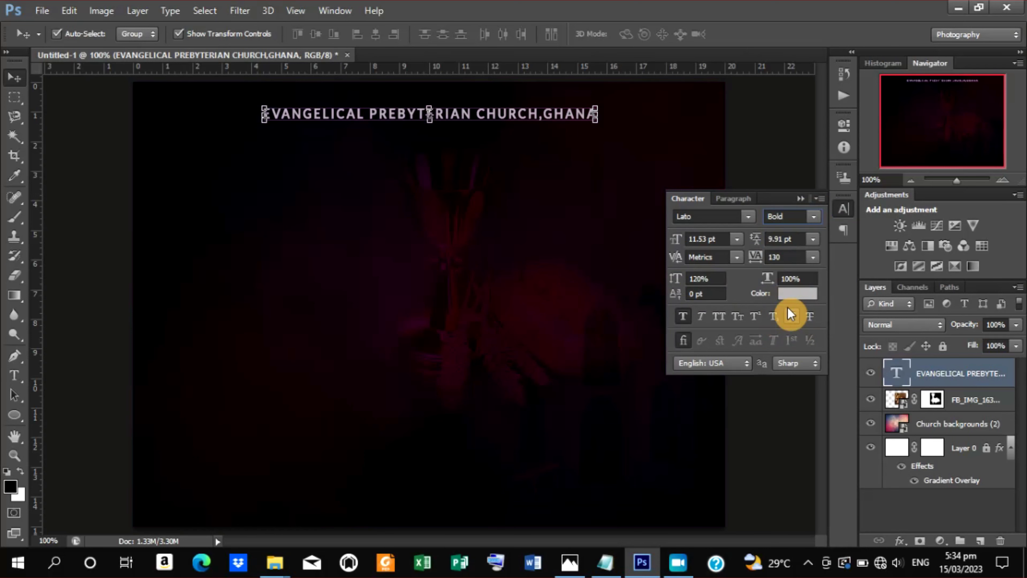
double_click(702, 280)
type("15")
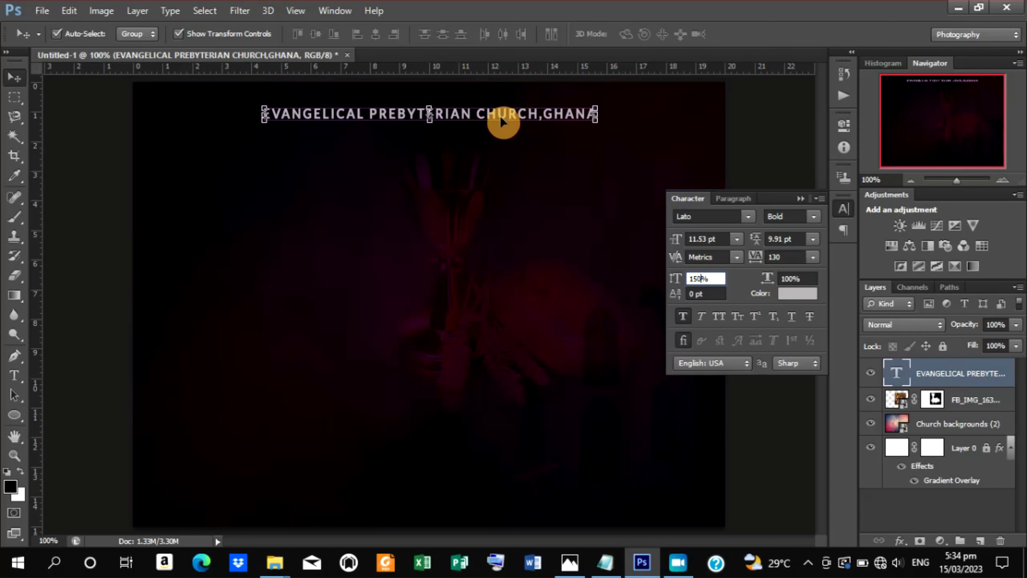
left_click(500, 116)
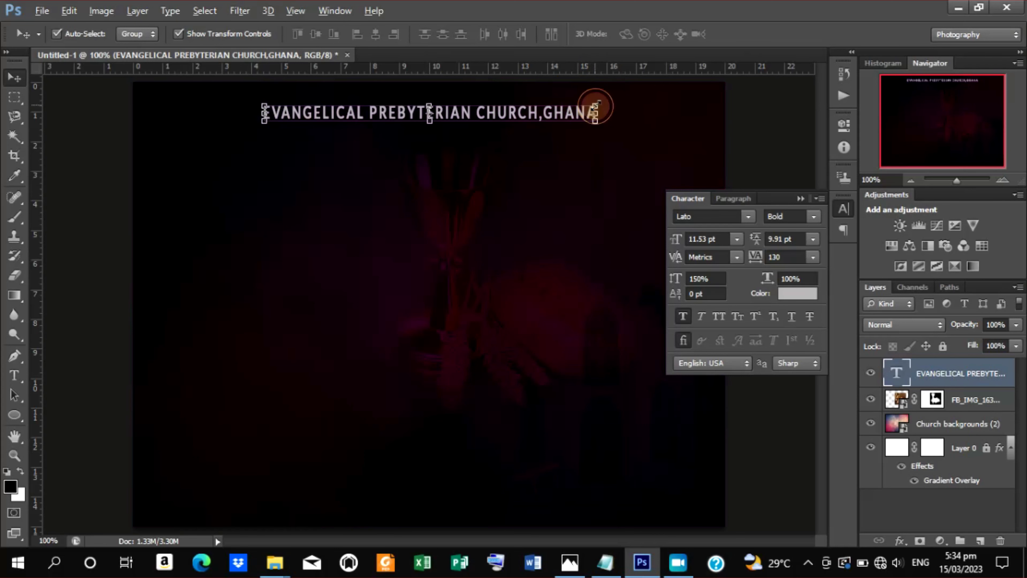
Shrink the header to about 89% and nudge it right to re-centre it.
left_click_drag(595, 108, 578, 118)
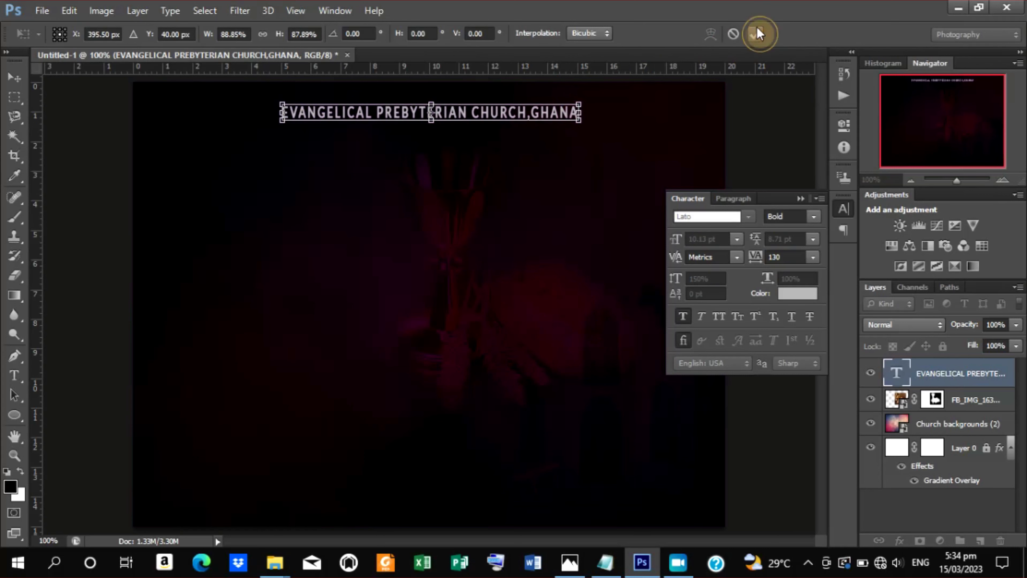
left_click(755, 33)
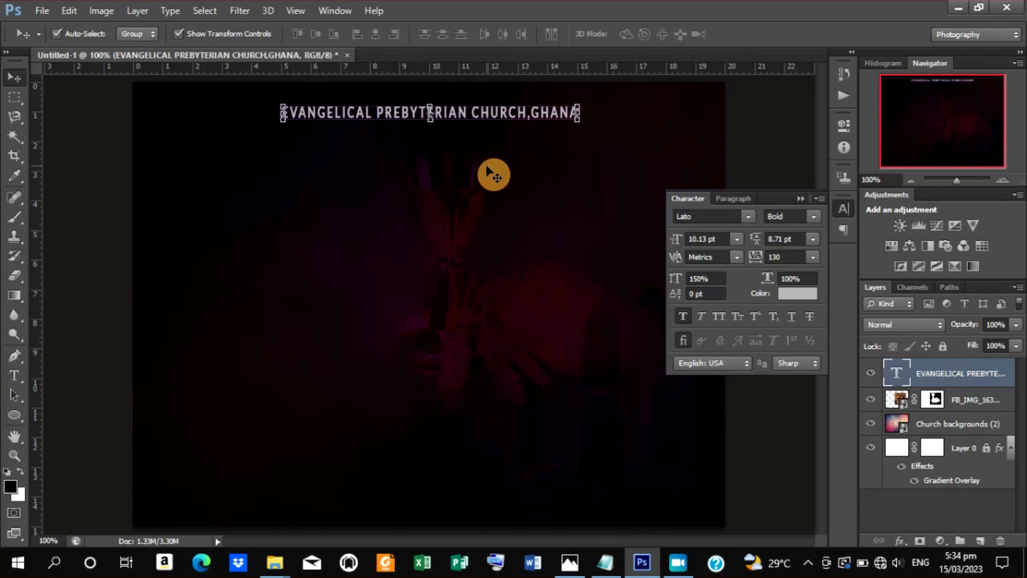
key("Right")
key("Right")
key("Right")
key("Right")
key("Right")
key("Right")
key("Right")
key("Right")
key("Right")
key("Right")
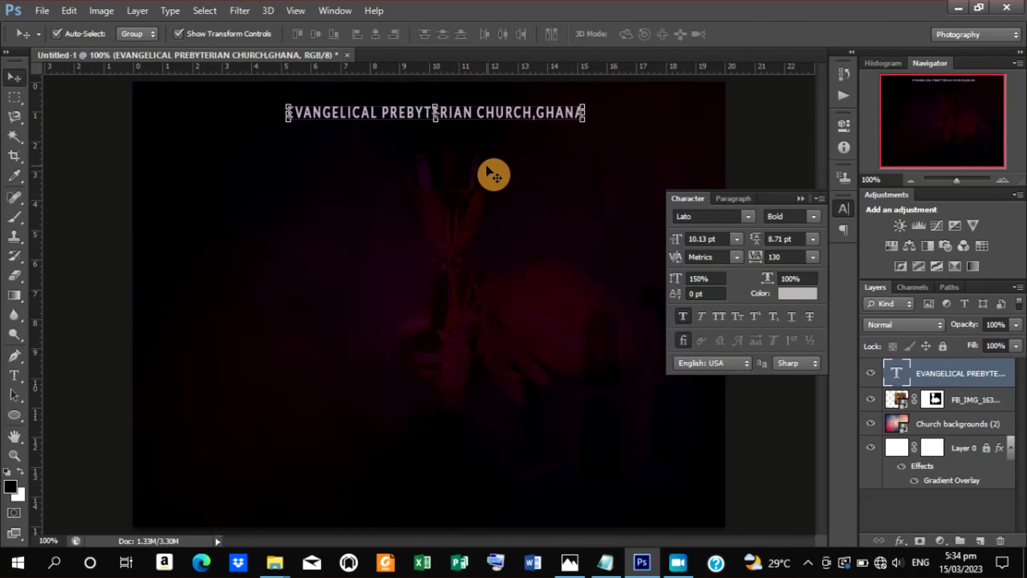
key("Right")
key("Right")
key("Right")
key("Right")
key("Right")
key("Right")
key("Right")
key("Right")
key("Right")
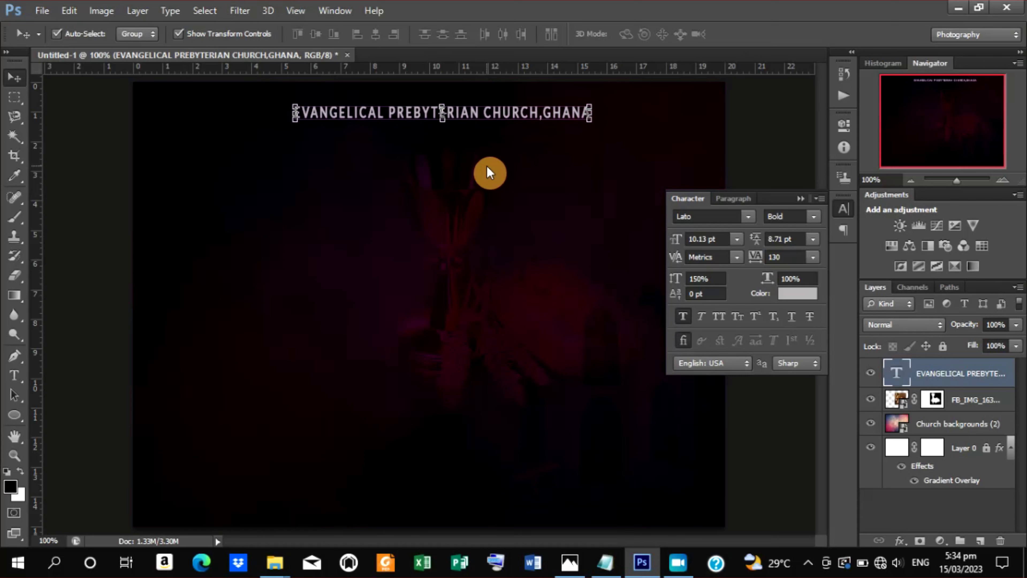
key("Right")
key("Right")
key("Right")
key("Right")
key("Right")
key("Right")
key("Right")
key("Right")
key("Right")
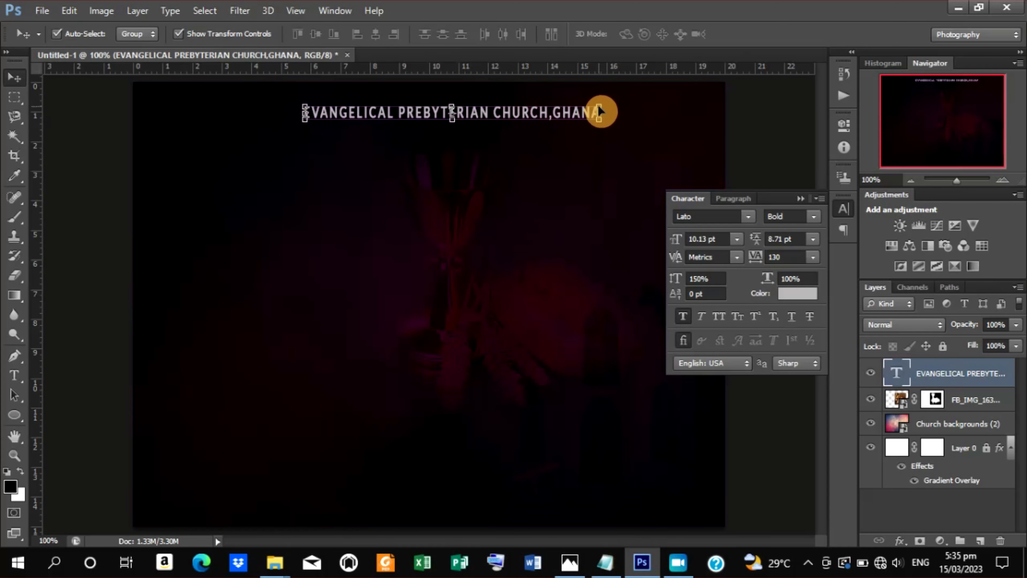
left_click_drag(598, 108, 583, 112)
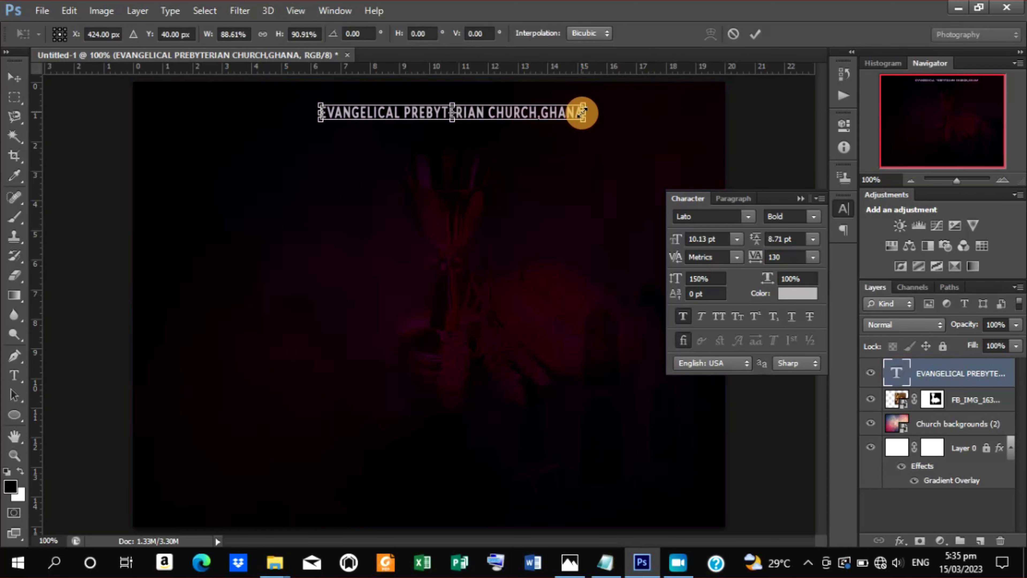
left_click(753, 35)
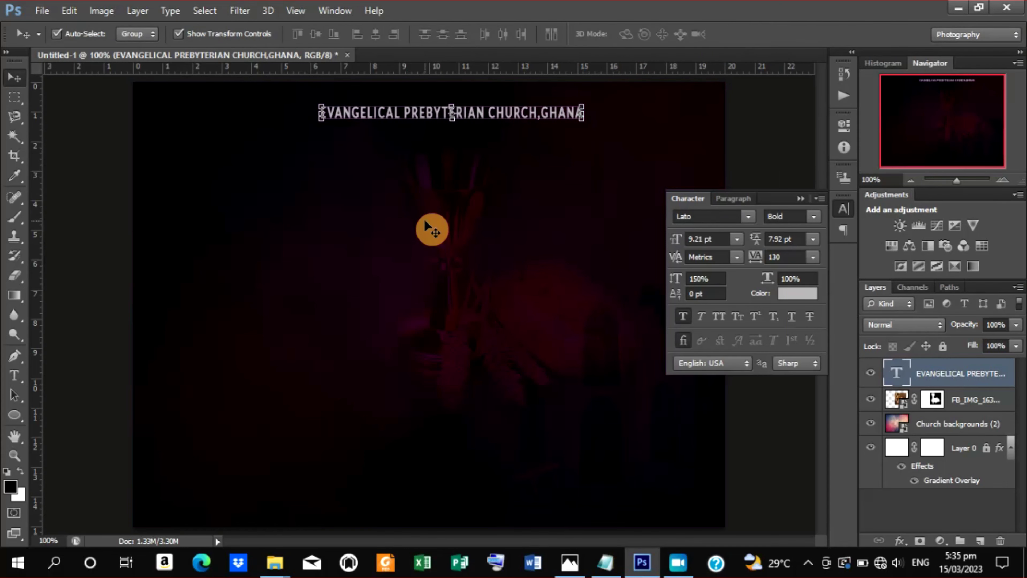
Duplicate the church header layer and move the copy just below the original.
right_click(961, 381)
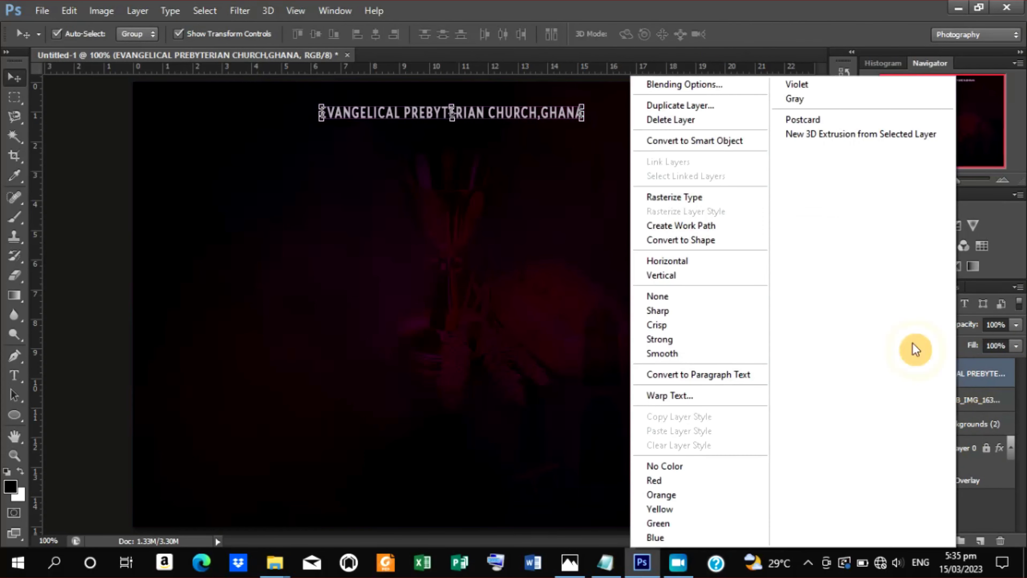
left_click(691, 104)
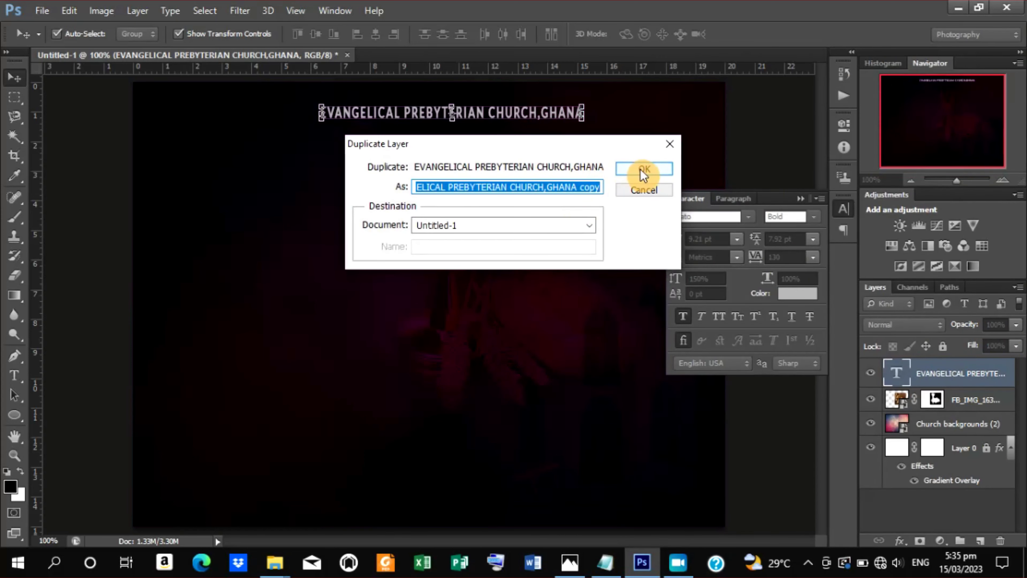
left_click(641, 170)
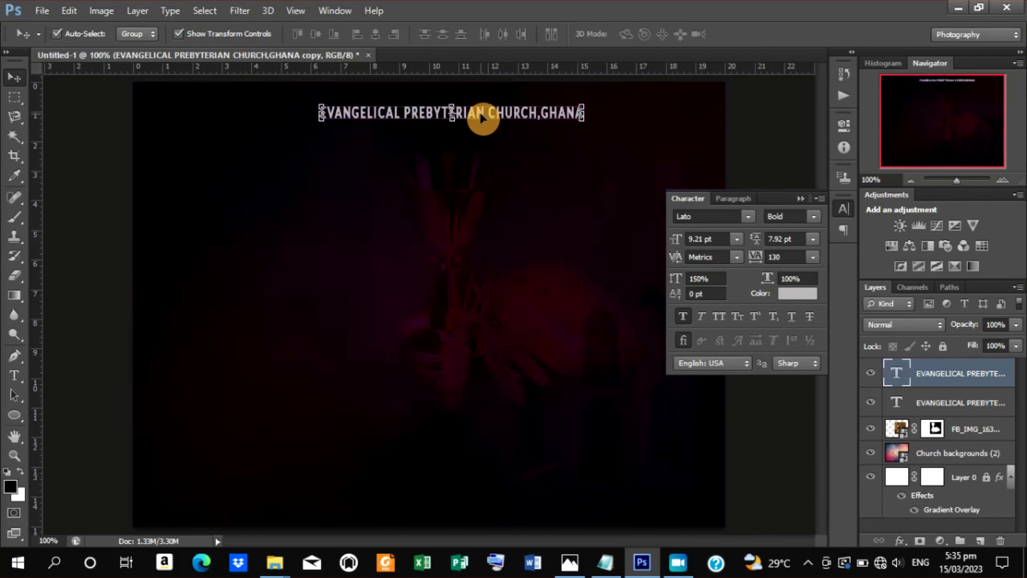
left_click_drag(477, 114, 477, 134)
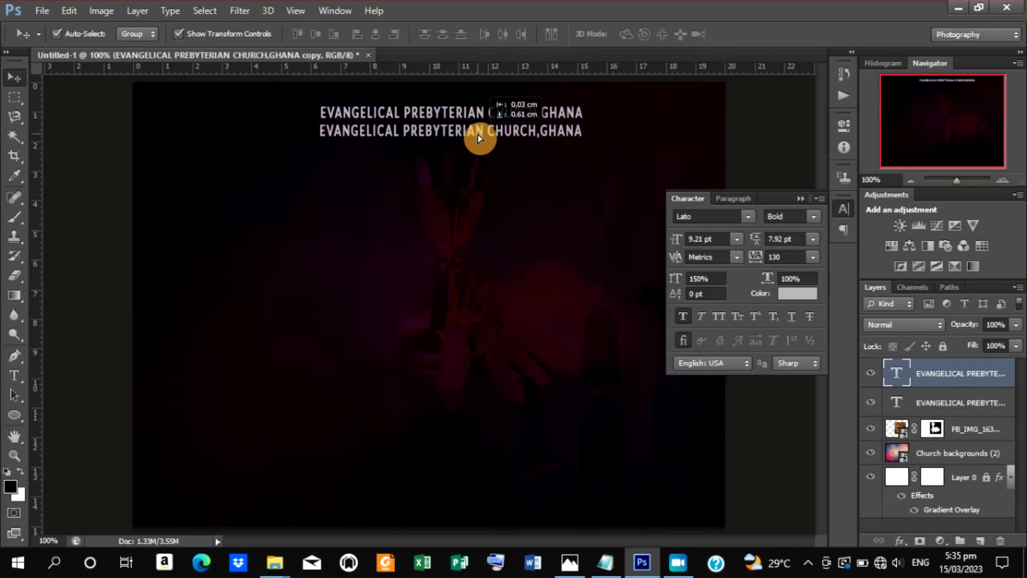
Replace the copy's text with 'Presents:' and move it further down.
key("t")
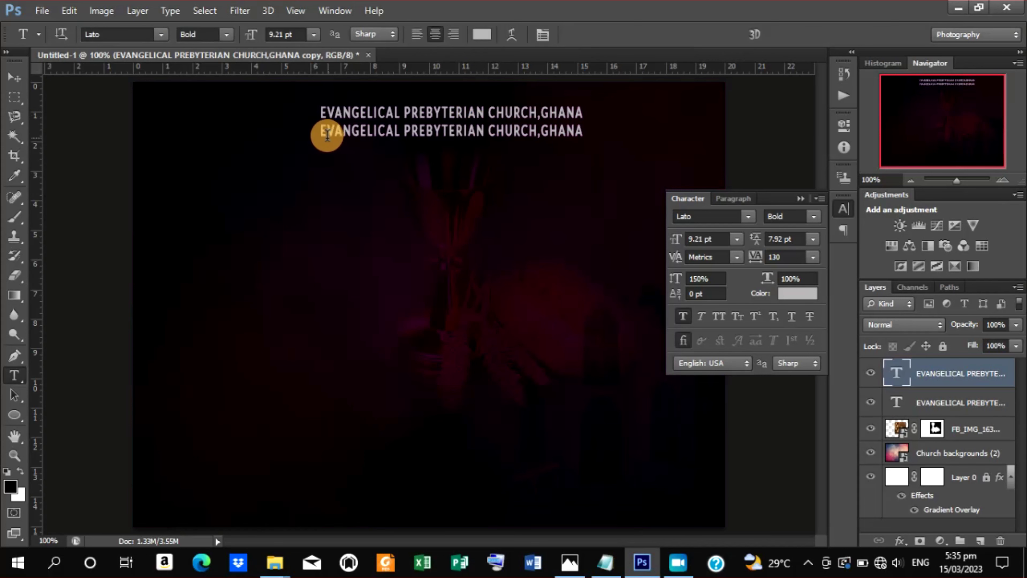
left_click_drag(323, 134, 619, 142)
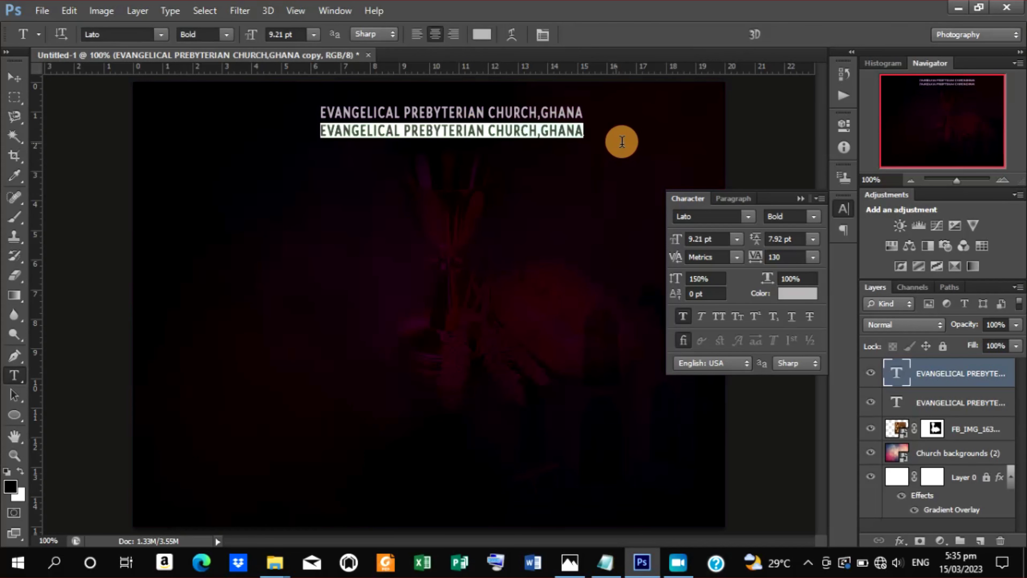
type("Presen")
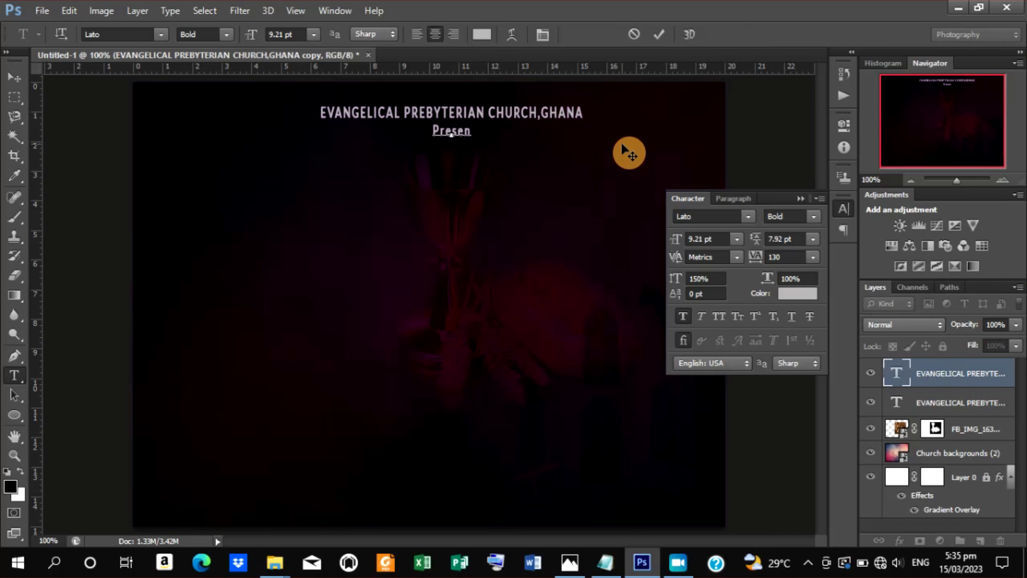
type("ts:")
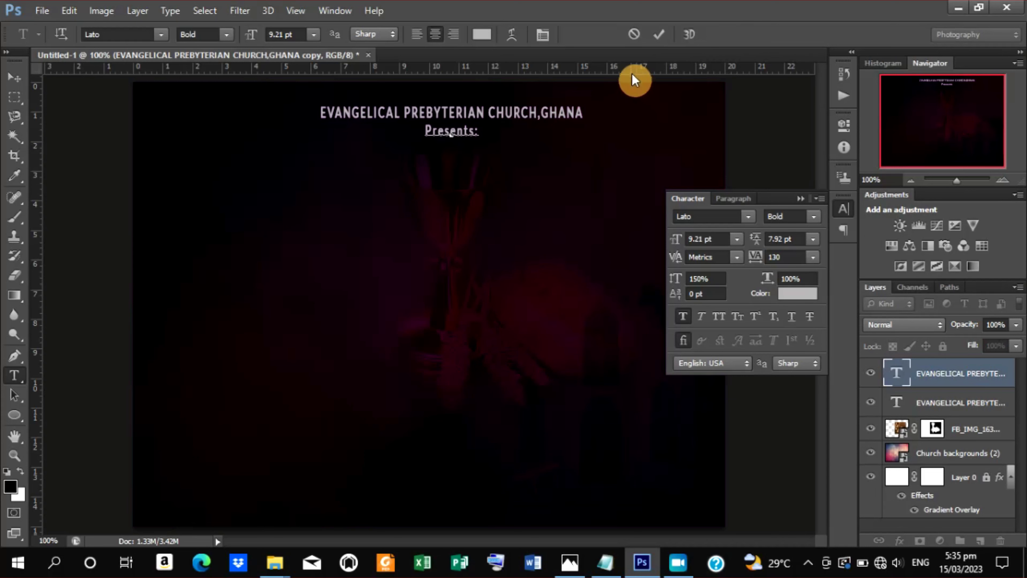
left_click(656, 37)
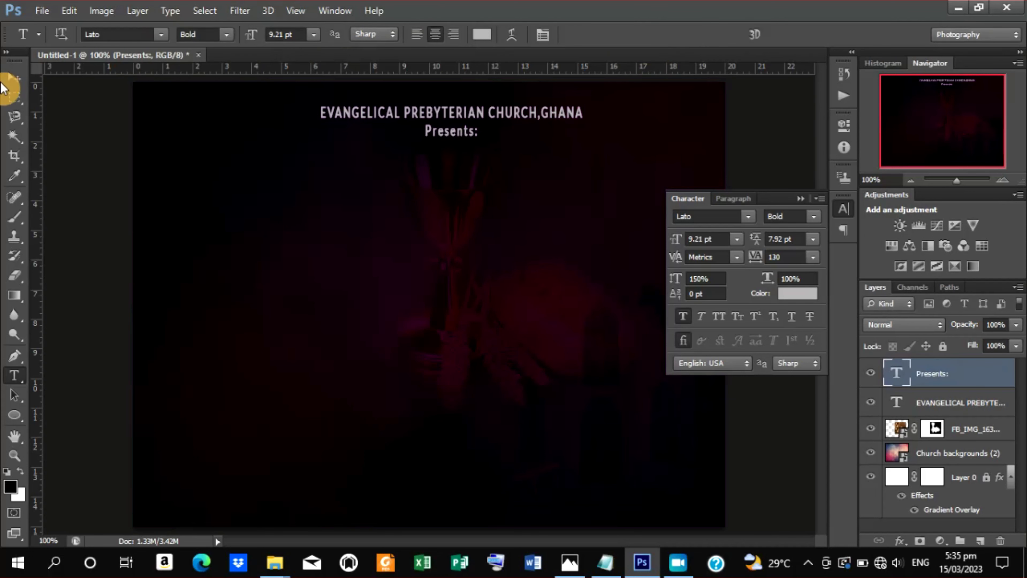
left_click(12, 79)
left_click_drag(464, 132, 457, 159)
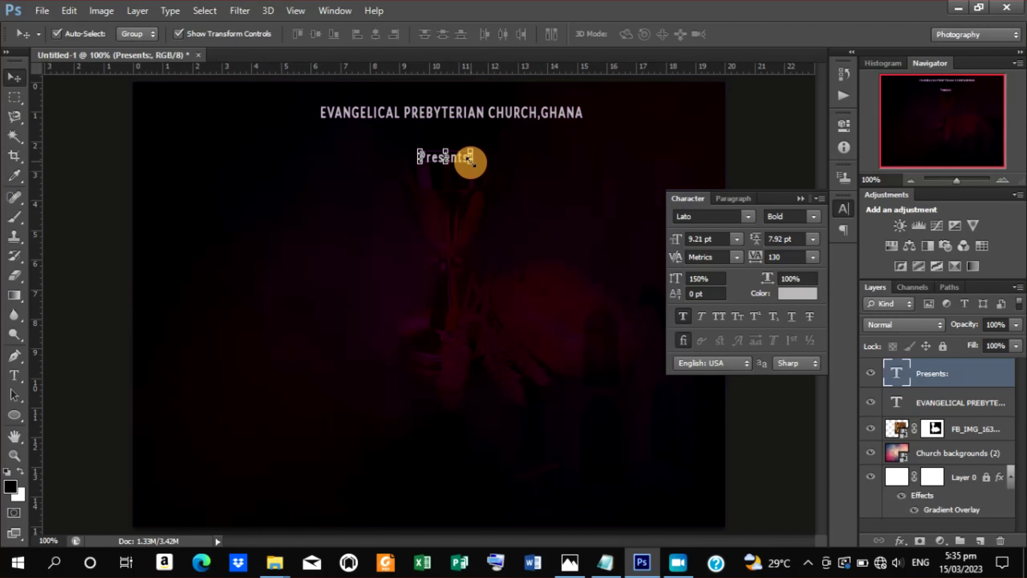
Enlarge 'Presents:' and set it in the Krinkes Regular script font.
left_click_drag(471, 160, 479, 169)
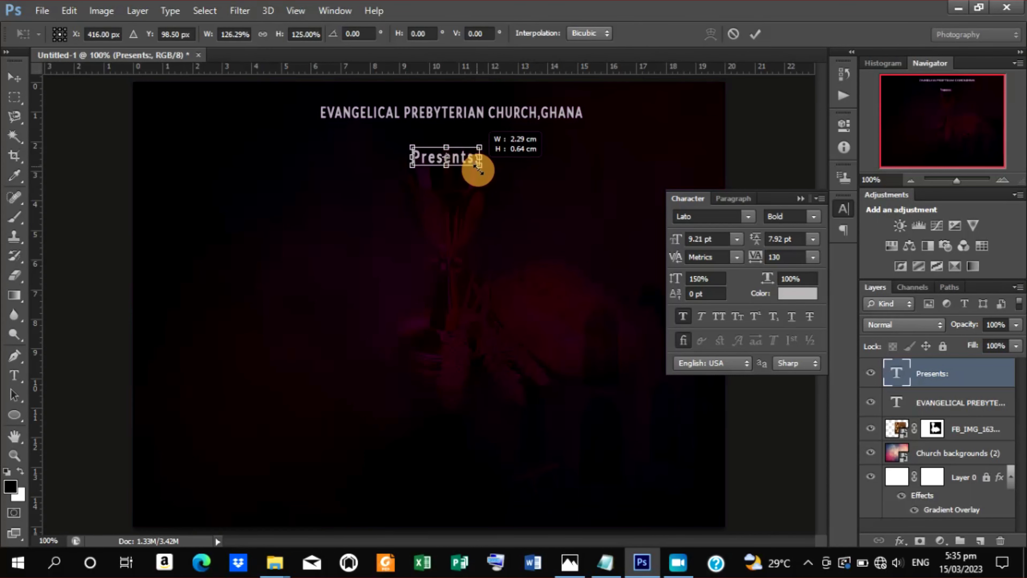
left_click(756, 32)
left_click(749, 218)
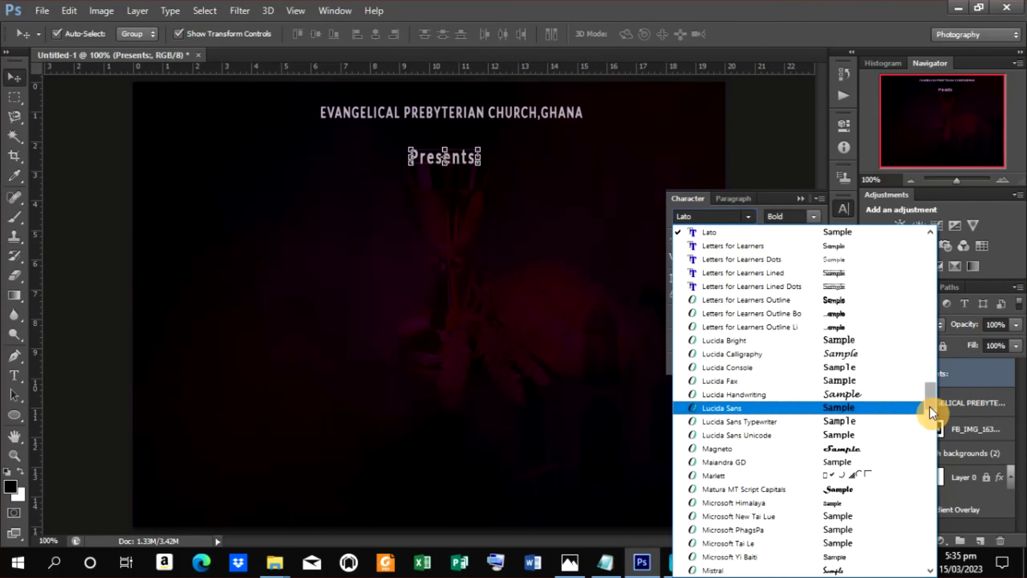
mouse_move(929, 400)
left_mouse_down()
mouse_move(930, 482)
mouse_move(928, 376)
left_mouse_up()
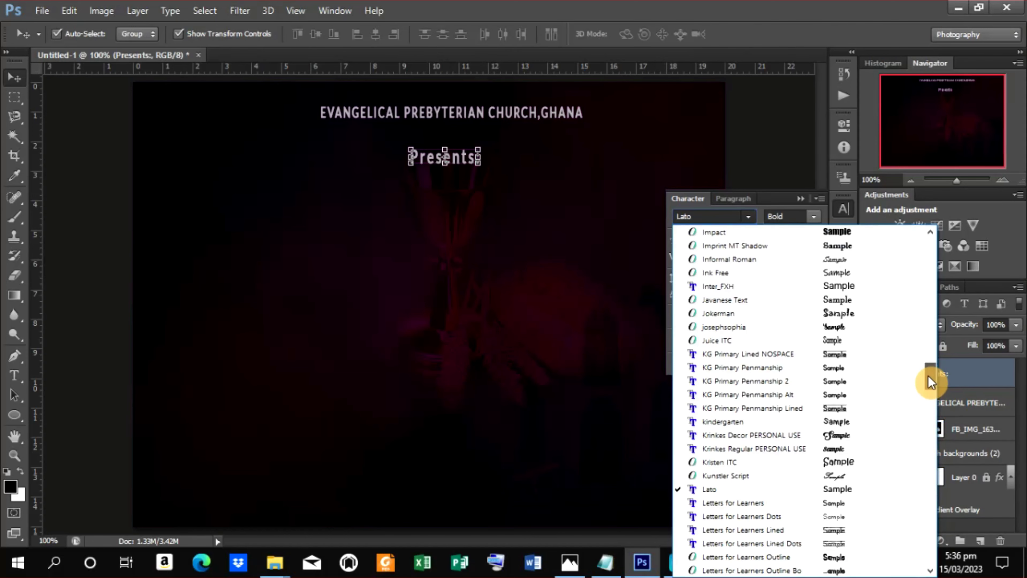
left_click(783, 450)
Colour 'Presents:' light grey #d2d2d2 and nudge it into position.
left_click(793, 291)
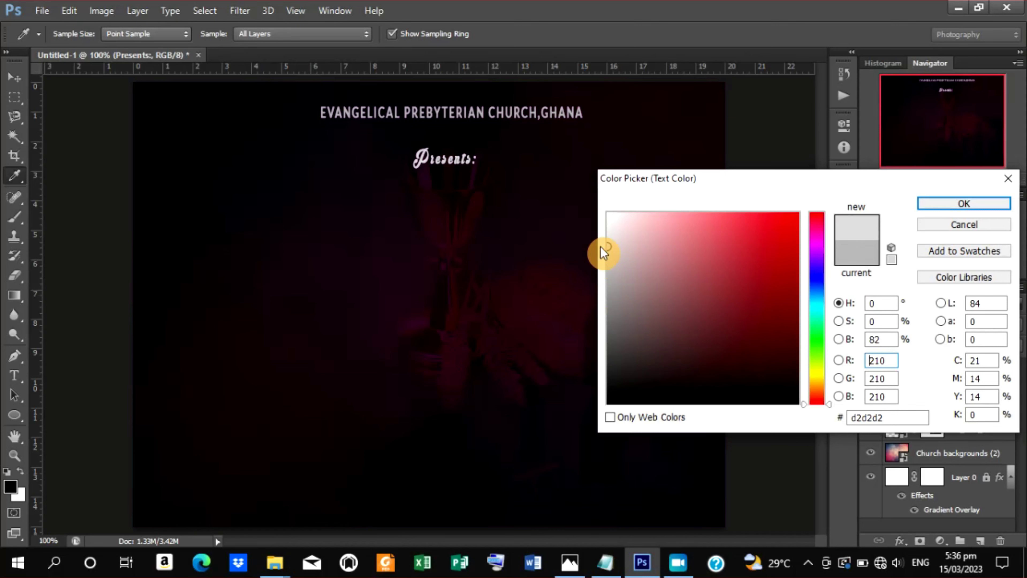
left_click(779, 257)
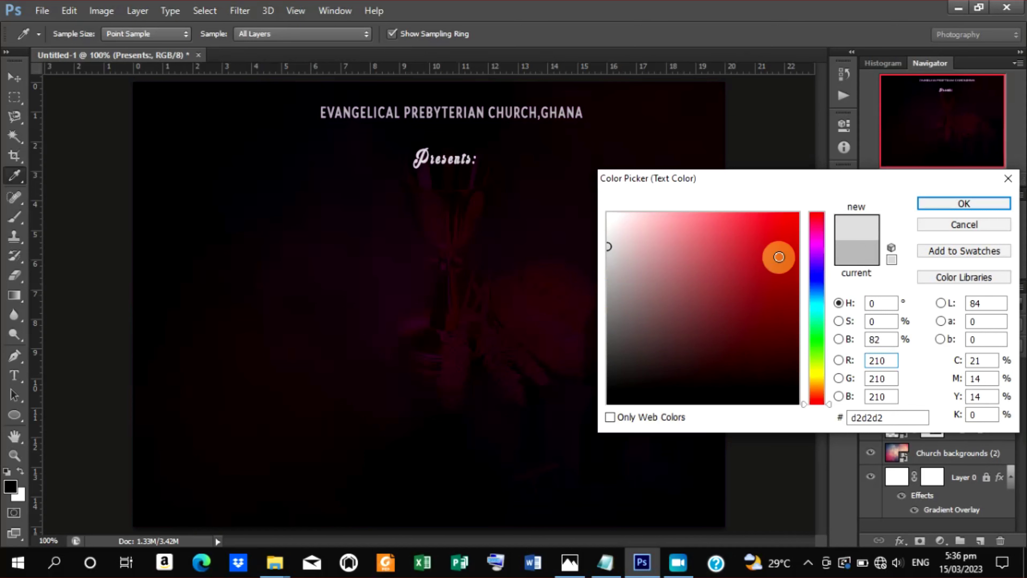
left_click(993, 201)
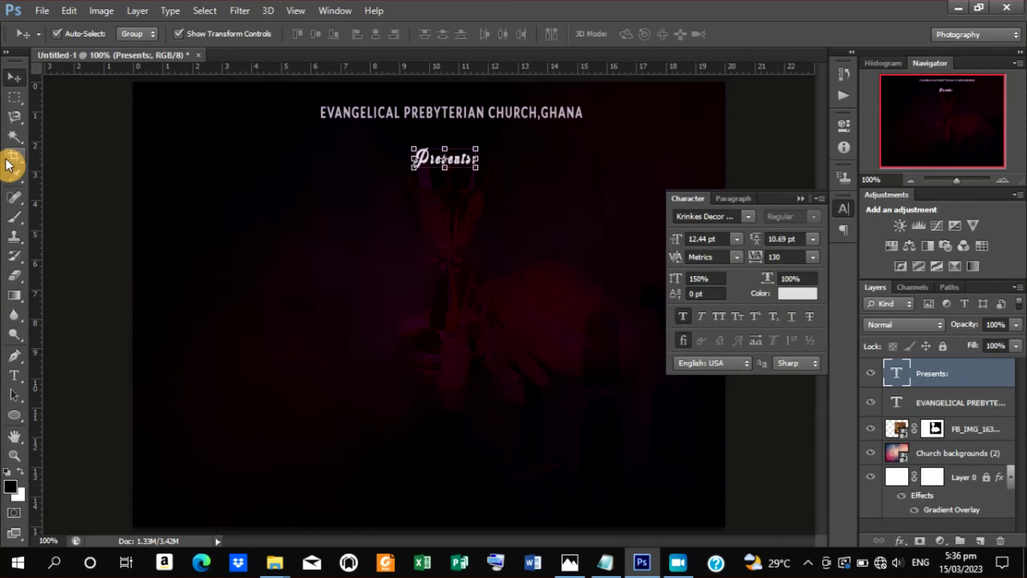
key("Up")
key("Up")
key("Up")
key("Up")
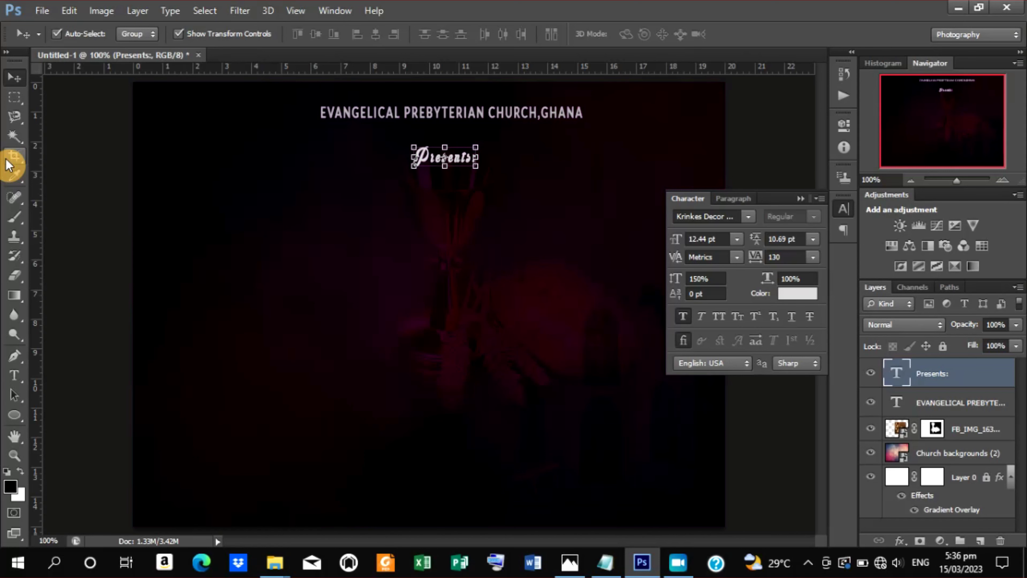
key("Down")
key("Down")
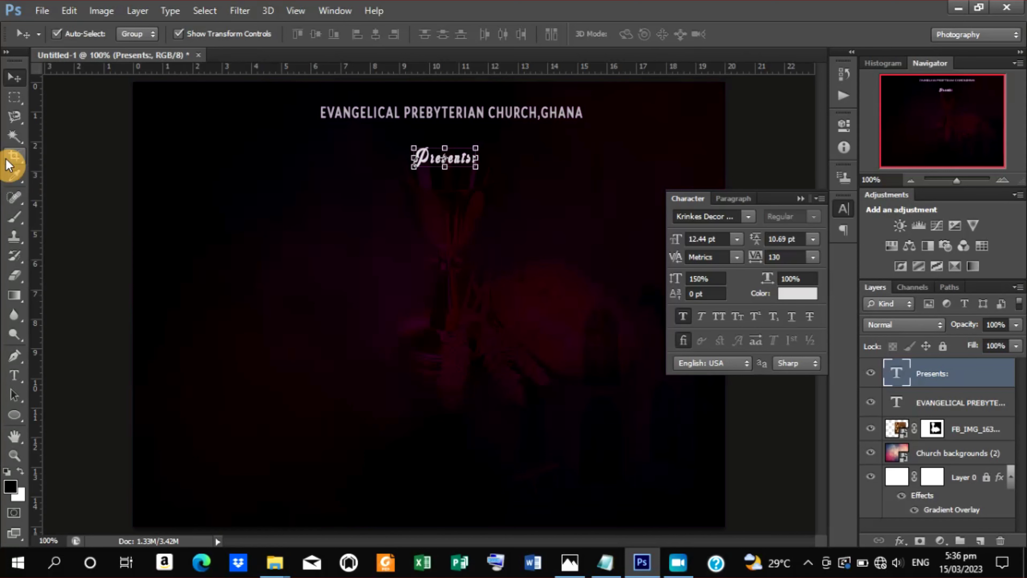
Fix the heading so it reads 'CHURCH, GHANA', replacing the stray t with a space.
key("t")
left_click(543, 113)
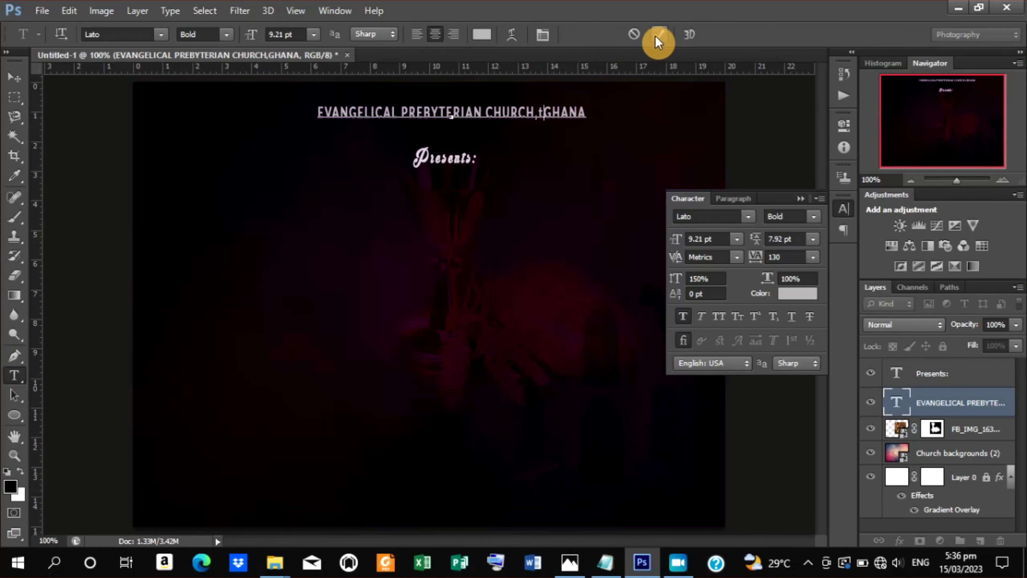
left_click(659, 34)
key("Delete")
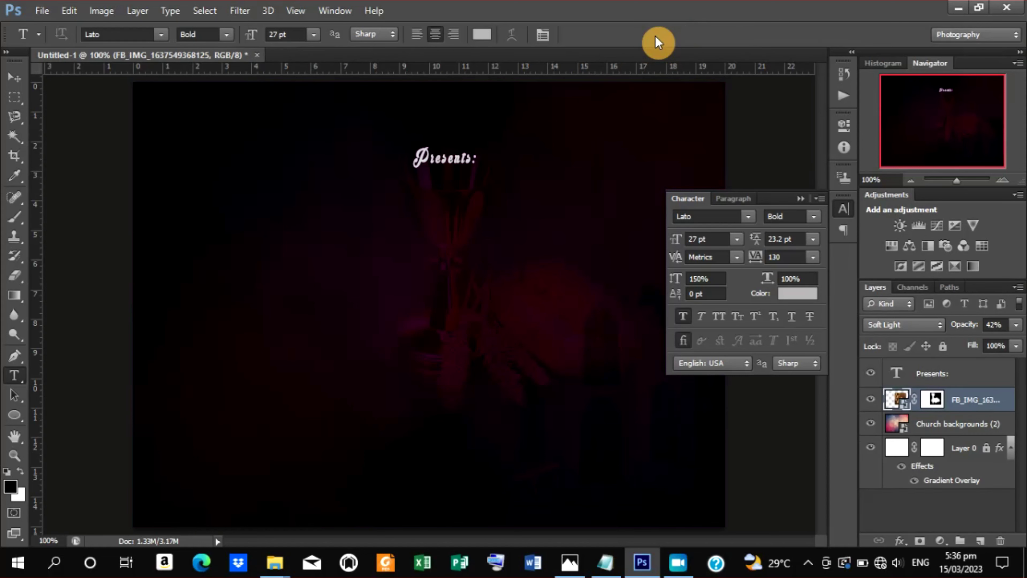
key("ctrl+z")
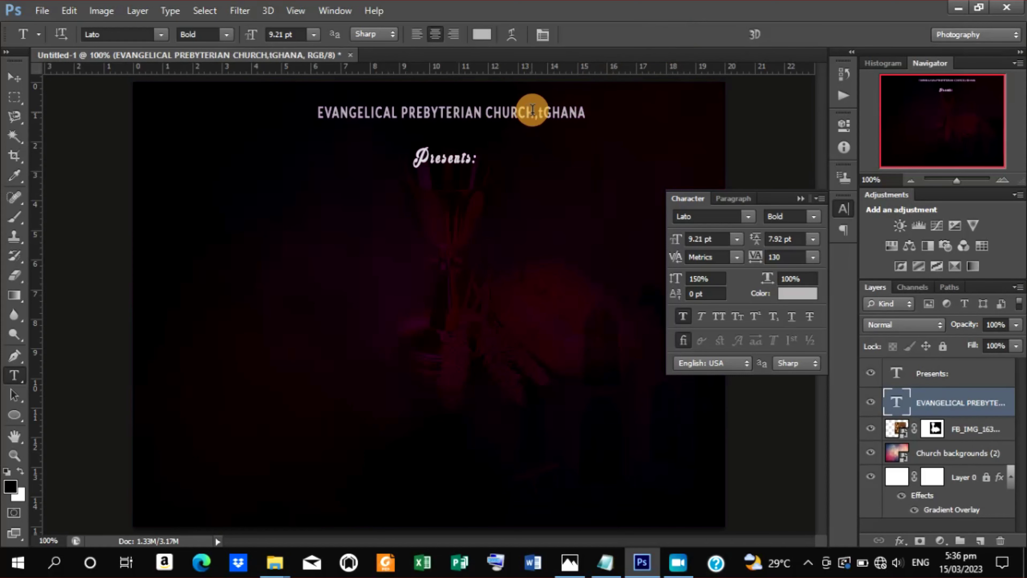
left_click(543, 112)
key("BackSpace")
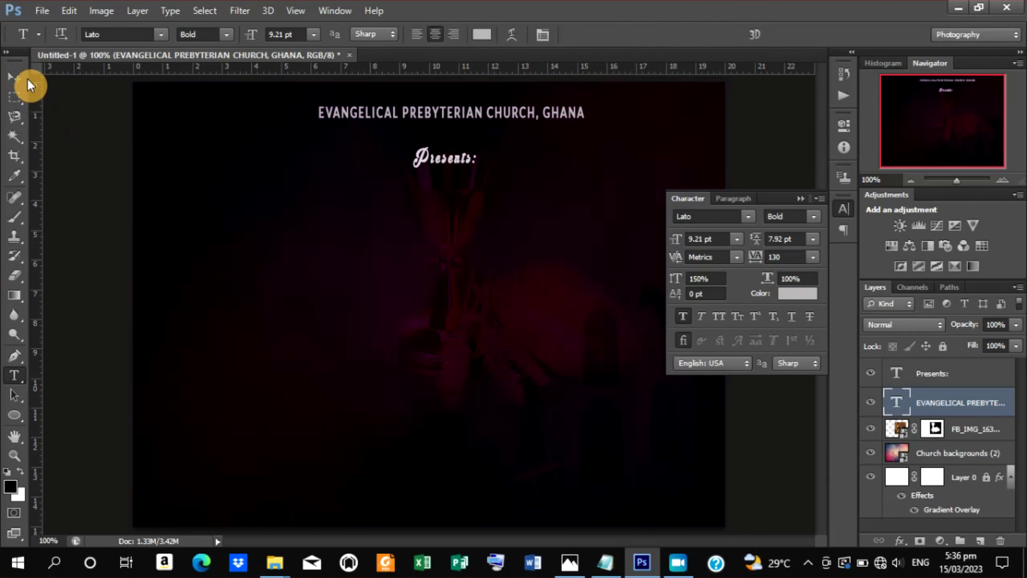
Duplicate the heading layer below the original and select the copy's text.
left_click(28, 79)
key("ctrl+j")
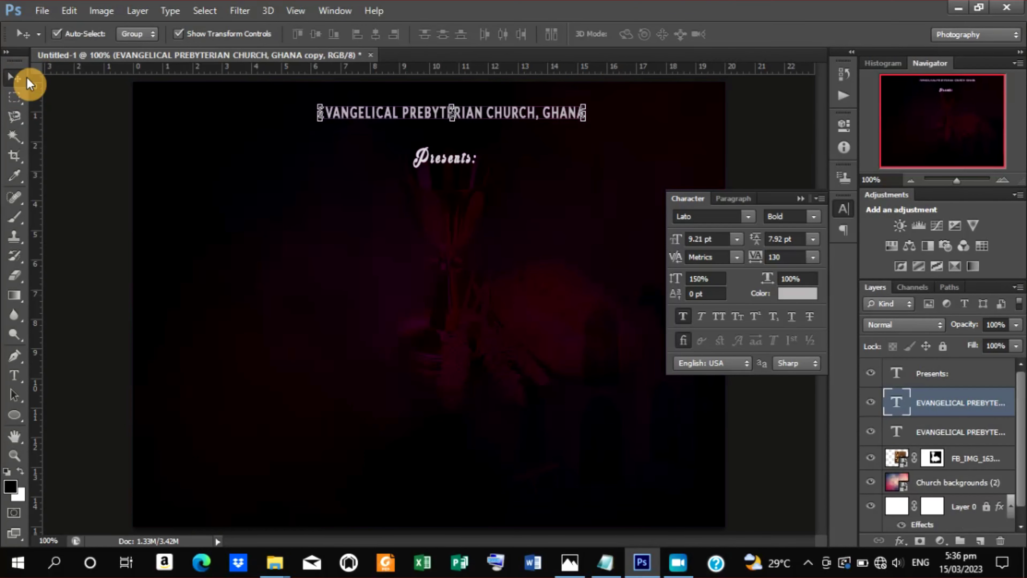
key("Down")
key("Down")
key("Down")
key("Down")
key("Down")
key("Down")
key("Down")
key("Down")
key("Down")
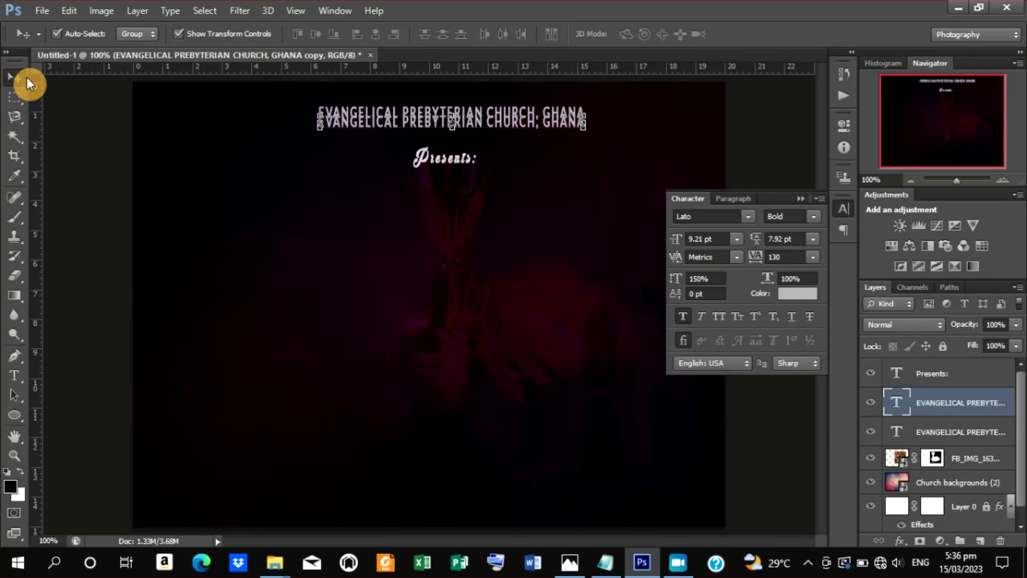
key("Down")
key("Down")
key("Down")
key("Down")
key("Down")
key("Down")
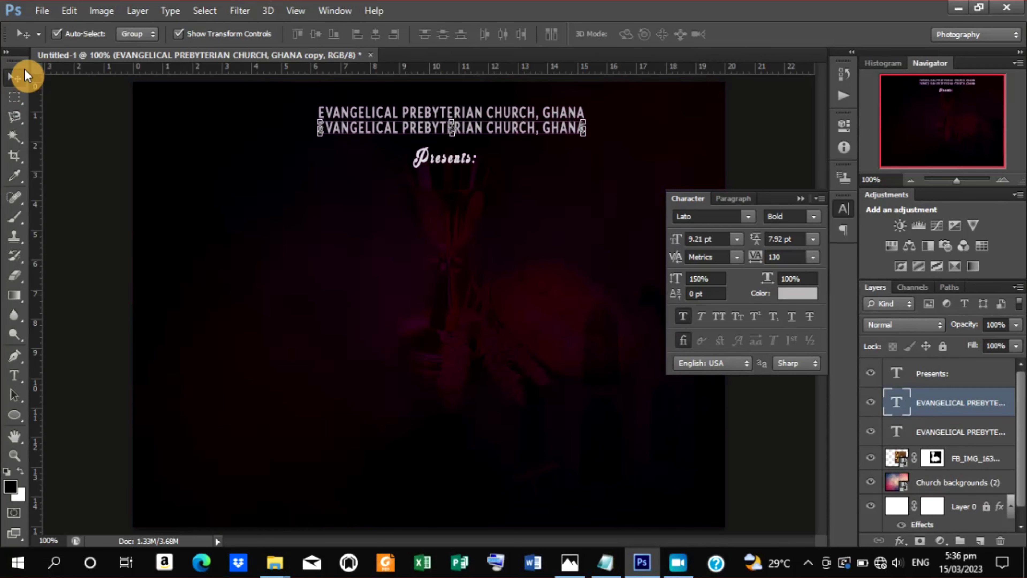
left_click(15, 375)
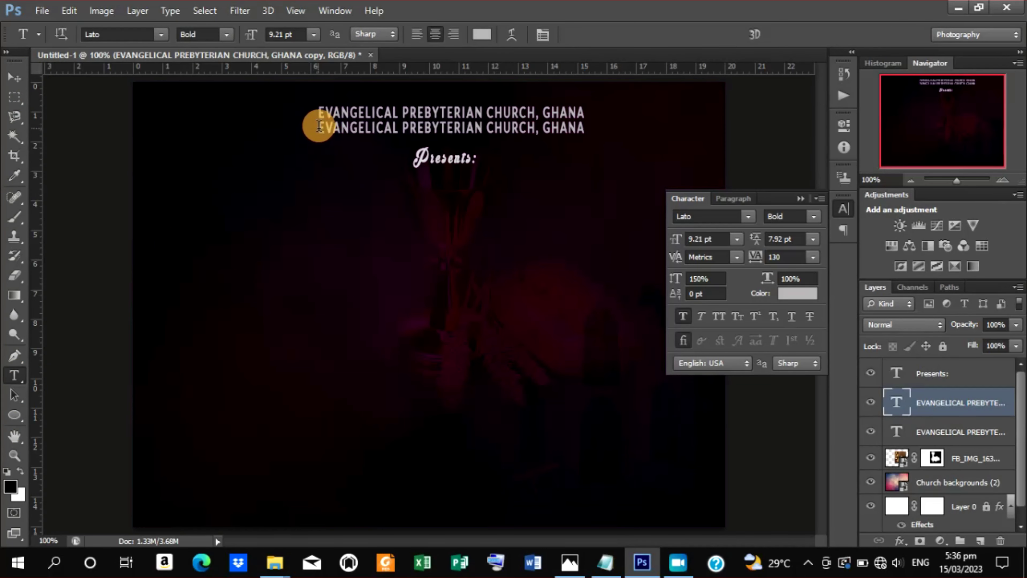
left_click_drag(320, 128, 665, 166)
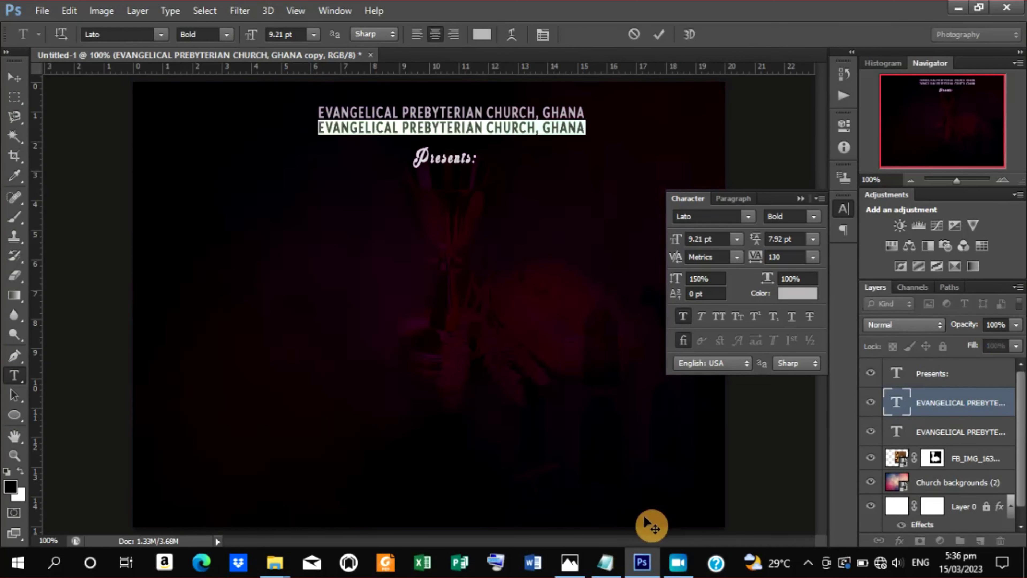
Paste 'EDEM CONGREGATION - HOHOE' from Notepad into the second line at 130% horizontal scale.
left_click(606, 567)
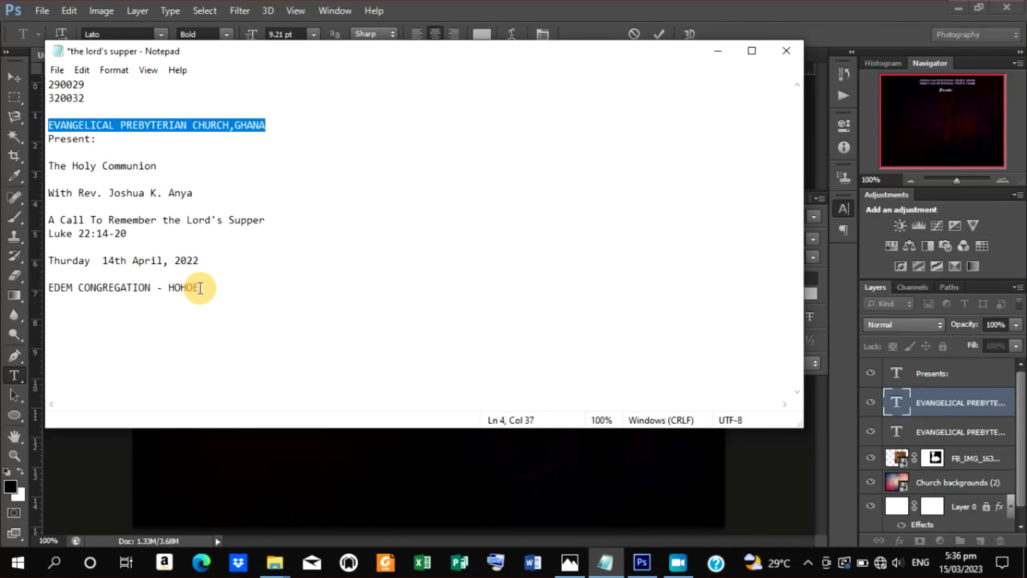
left_click_drag(201, 288, 39, 287)
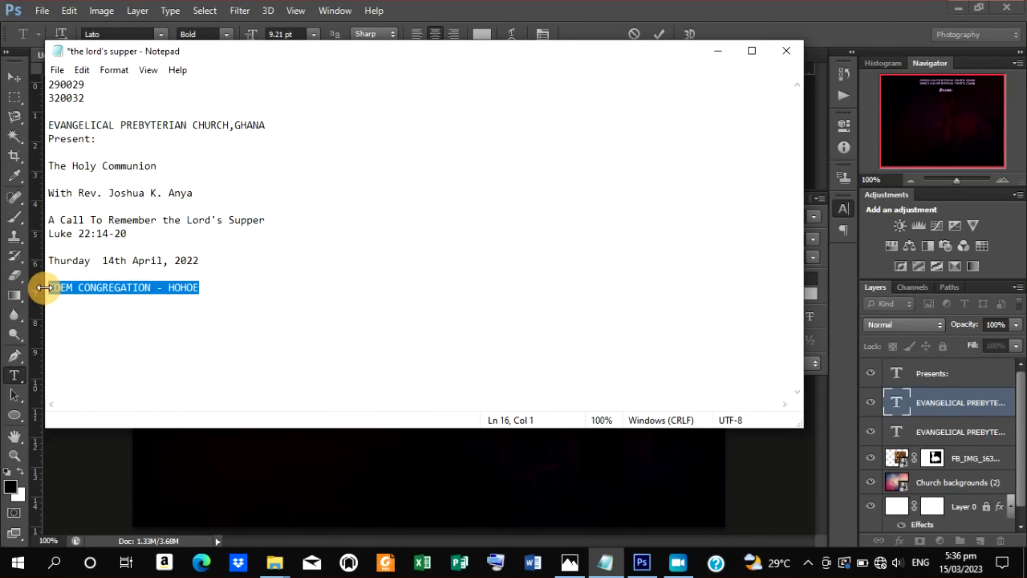
right_click(96, 289)
left_click(155, 333)
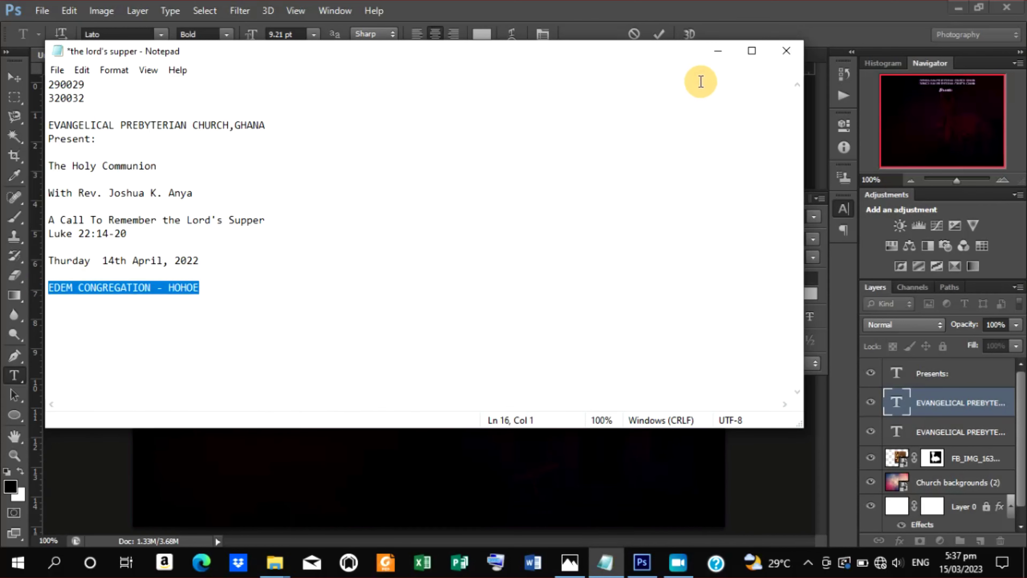
left_click(720, 55)
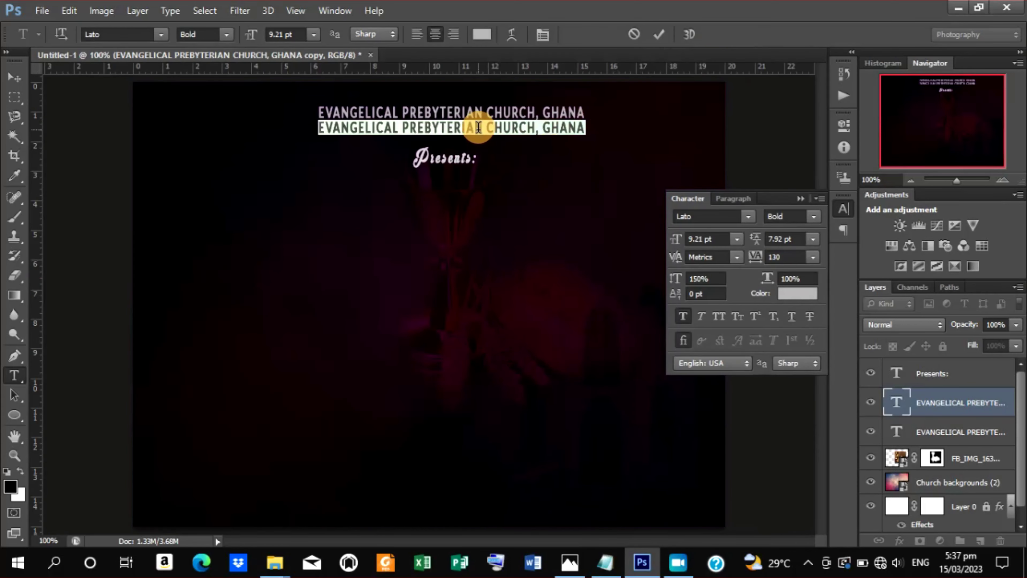
right_click(480, 133)
left_click(515, 196)
key("ctrl+Return")
key("v")
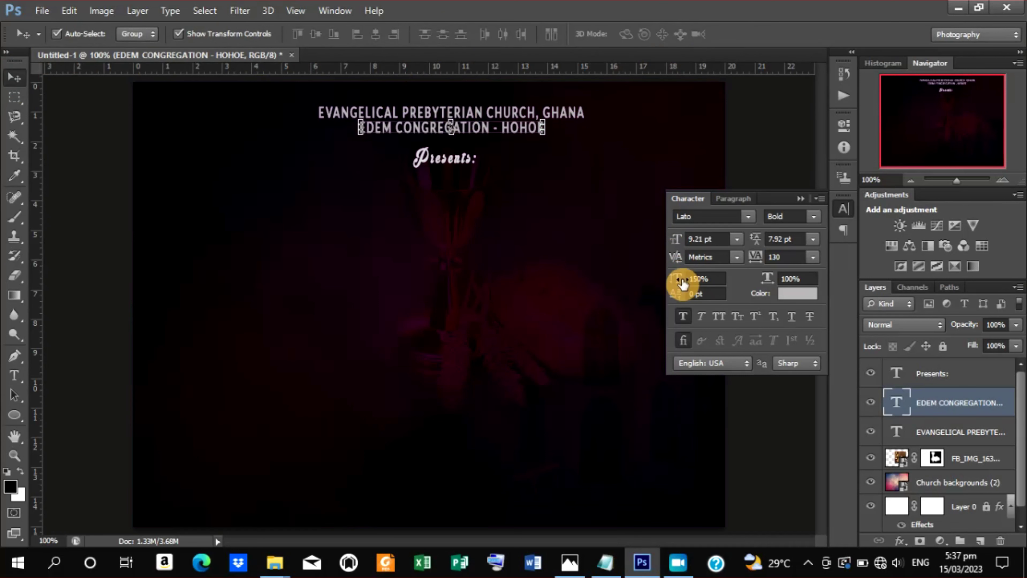
left_click_drag(682, 283, 666, 284)
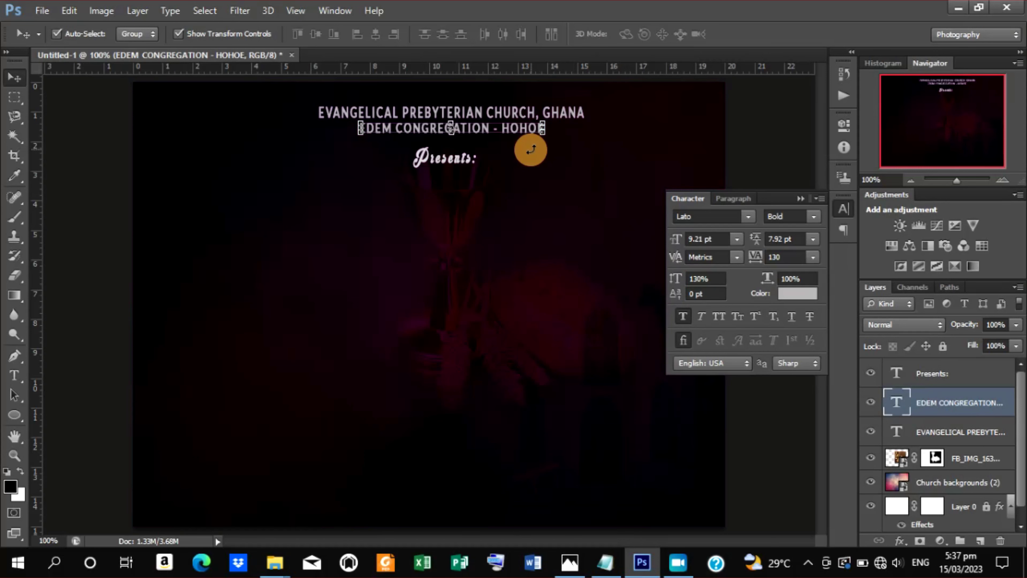
Nudge the 'Presents:' text slightly down below the heading lines.
left_click(951, 436, "shift")
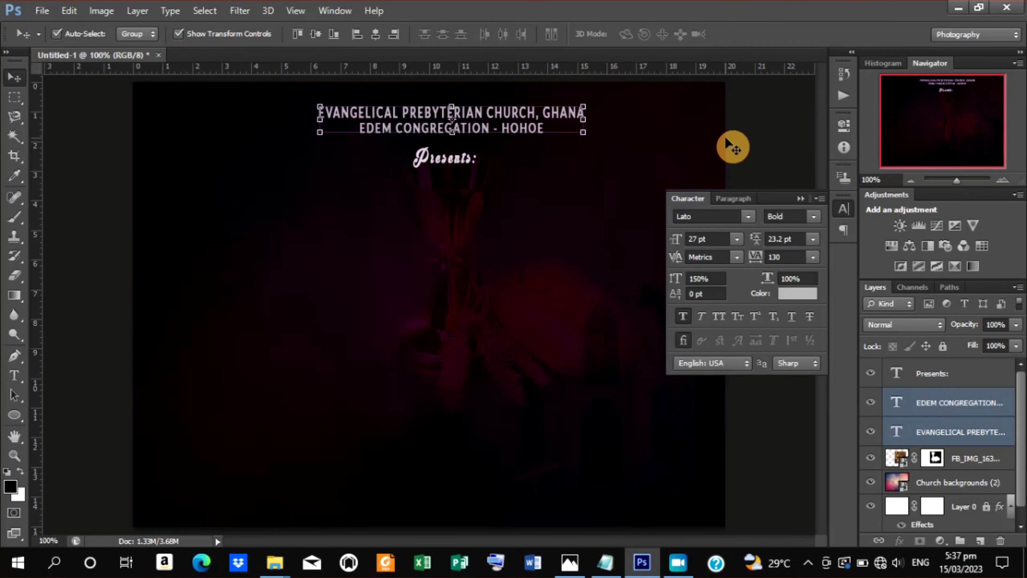
left_click(733, 148)
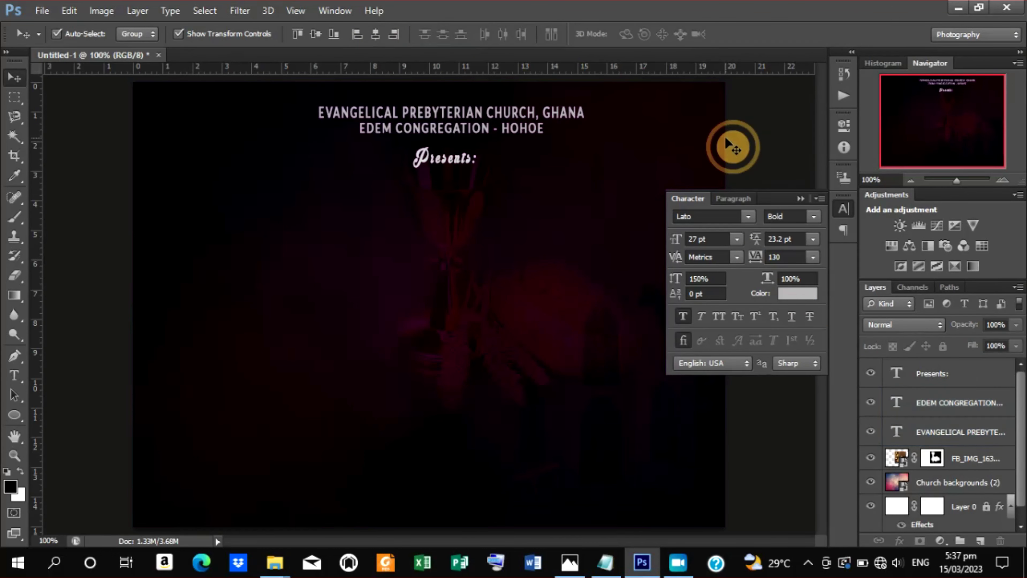
left_click(466, 133)
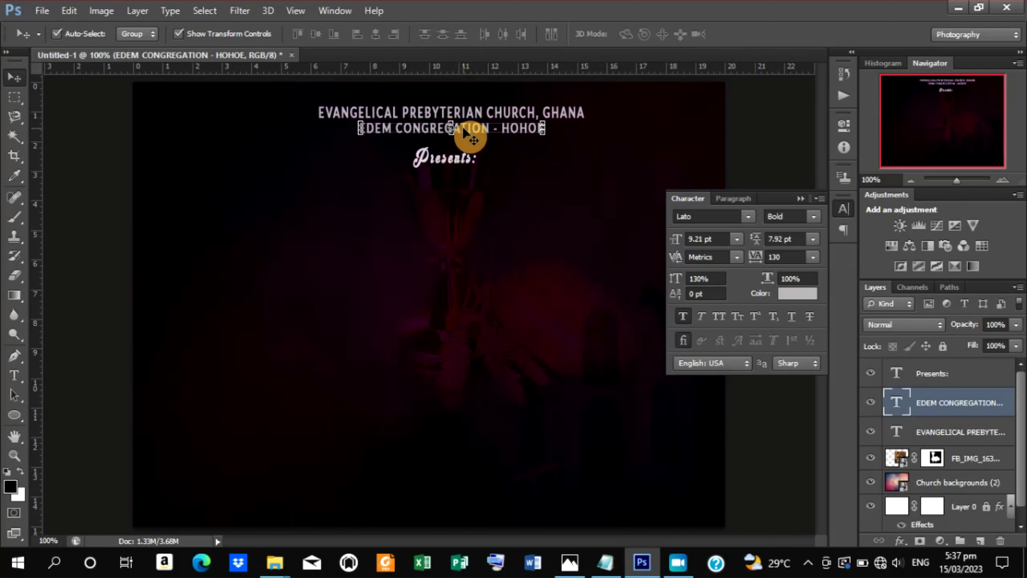
left_click(464, 164)
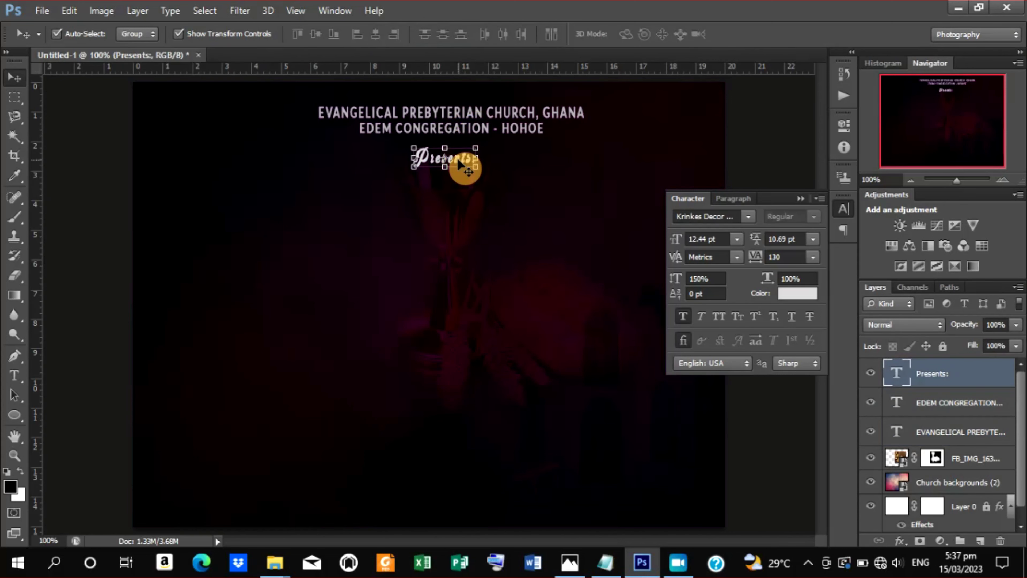
key("Down")
key("Down")
key("Down")
key("Down")
key("Down")
key("Down")
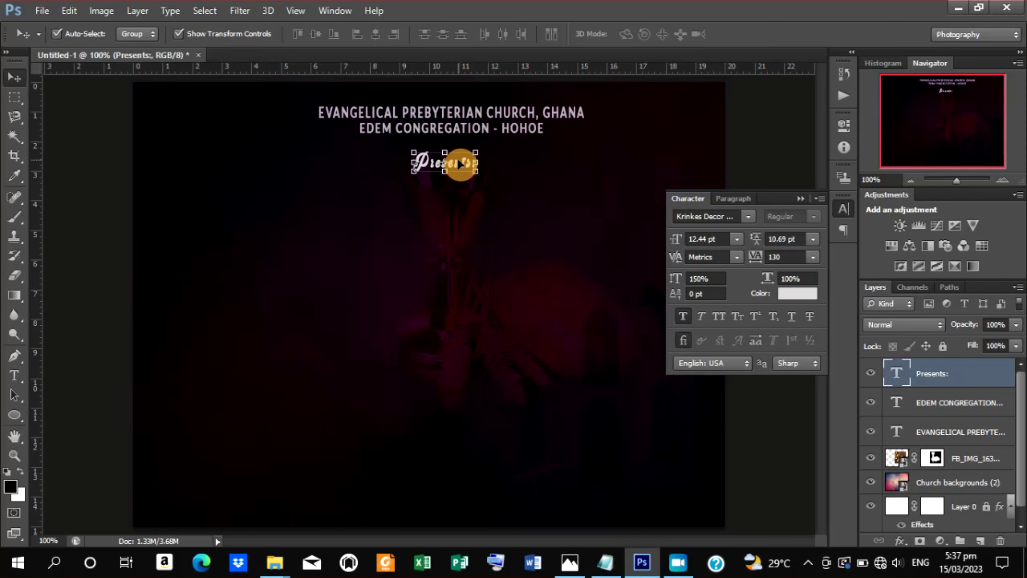
key("Down")
key("Down")
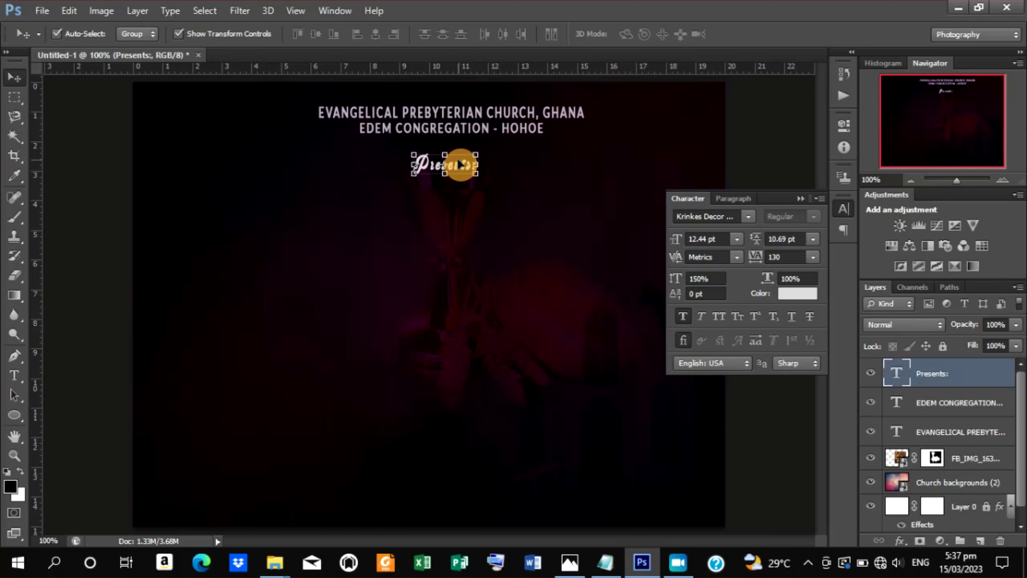
key("Down")
key("Down")
key("Down")
key("Down")
key("Down")
key("Down")
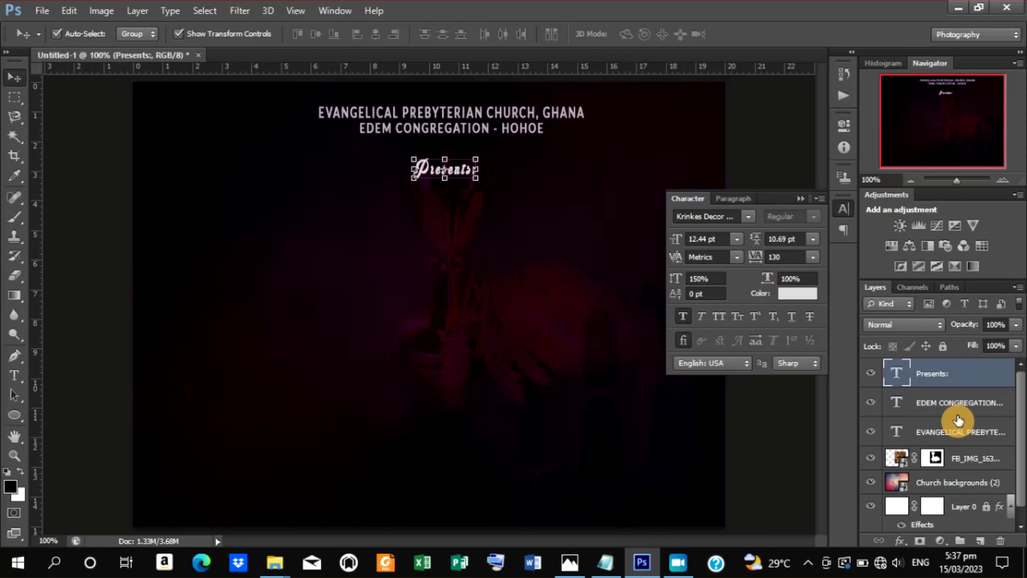
Scale the church heading and EDEM CONGREGATION line together down to about 82%.
left_click(952, 406)
left_click(954, 429, "shift")
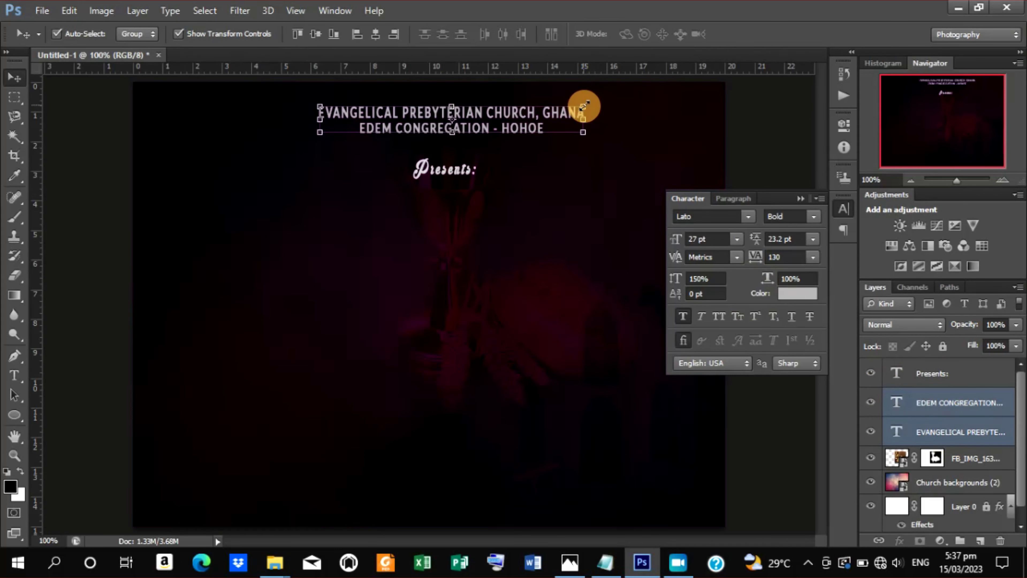
left_click_drag(584, 106, 561, 118)
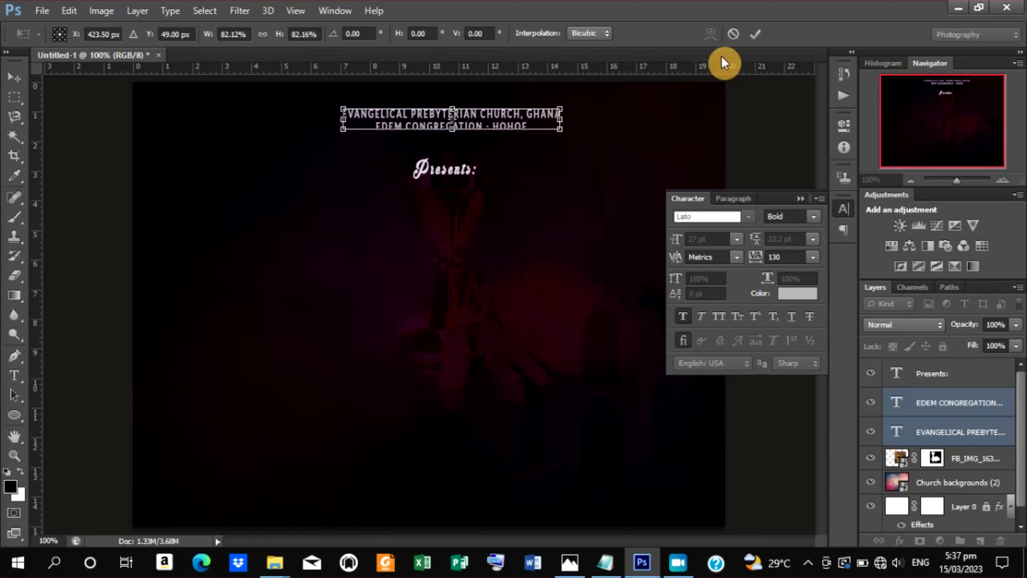
left_click(761, 34)
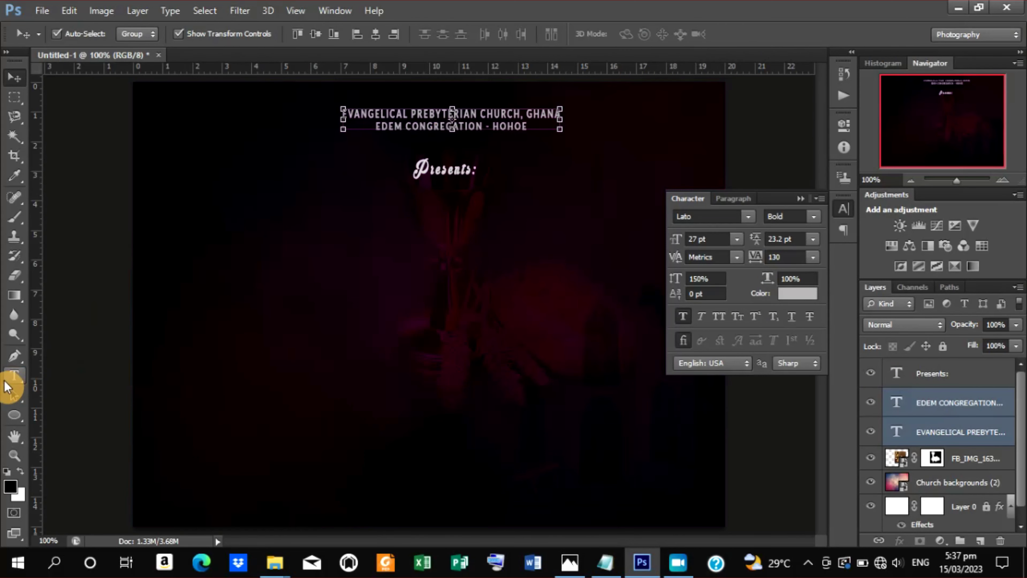
Draw a thin white vertical rectangle bar (Rectangle 1) left of the heading lines.
left_click(15, 416)
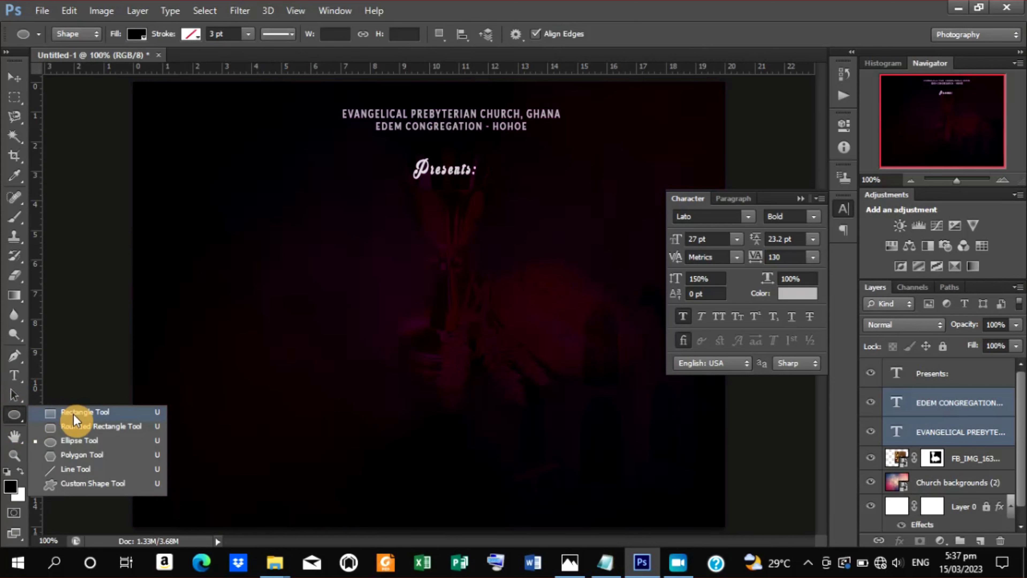
left_click(73, 414)
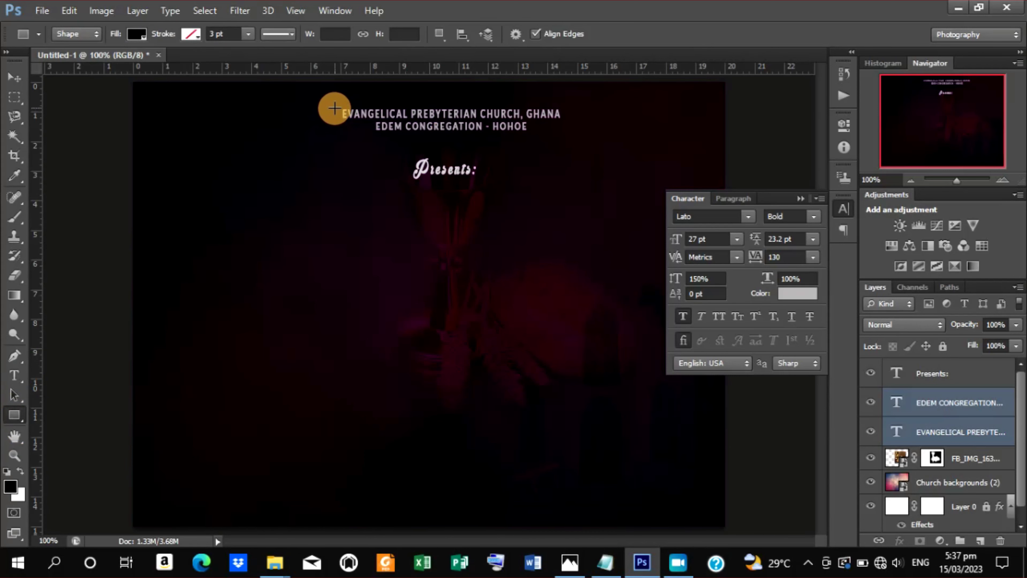
left_click_drag(331, 102, 333, 135)
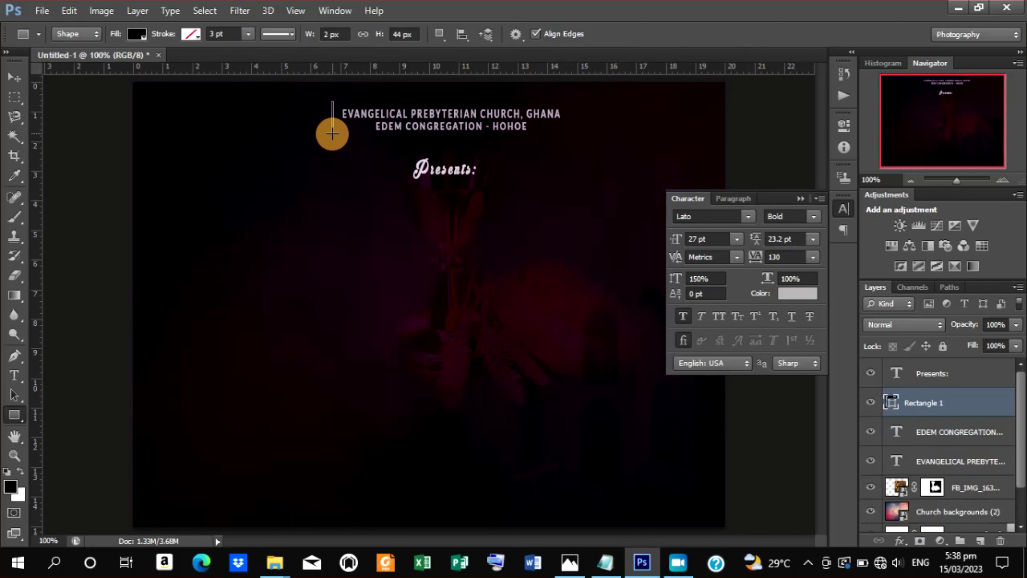
left_click(142, 38)
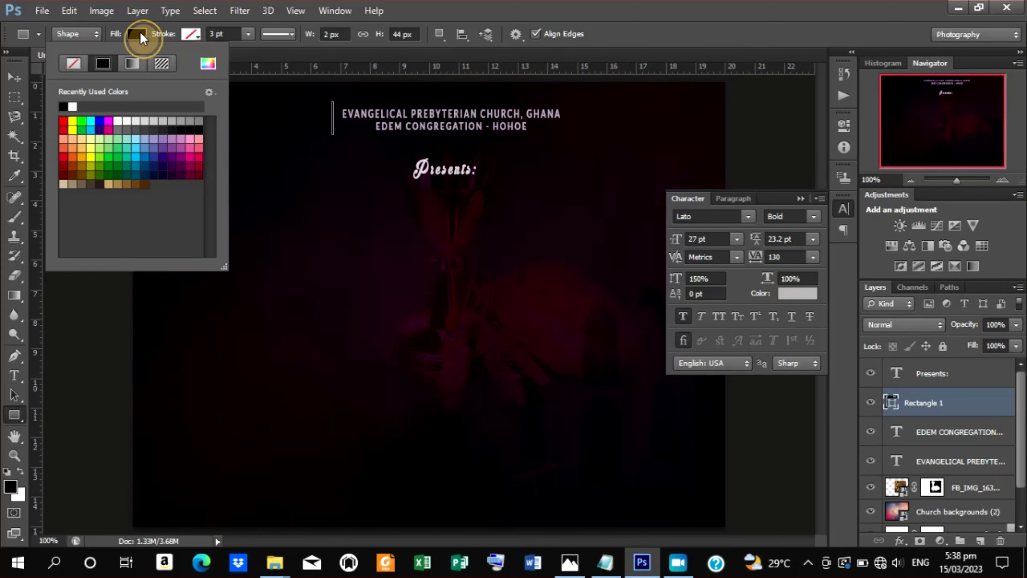
left_click(72, 105)
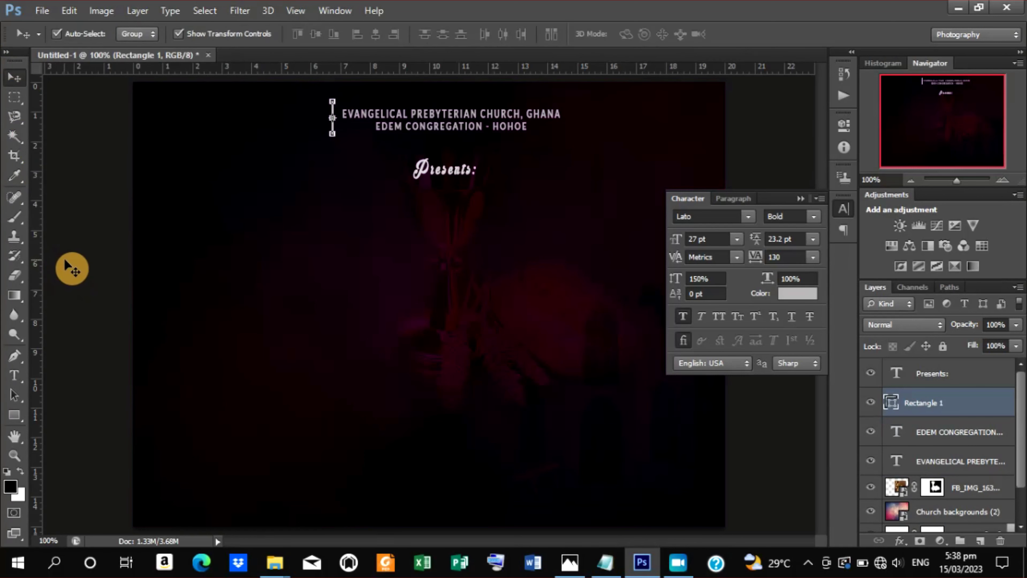
left_click(67, 266)
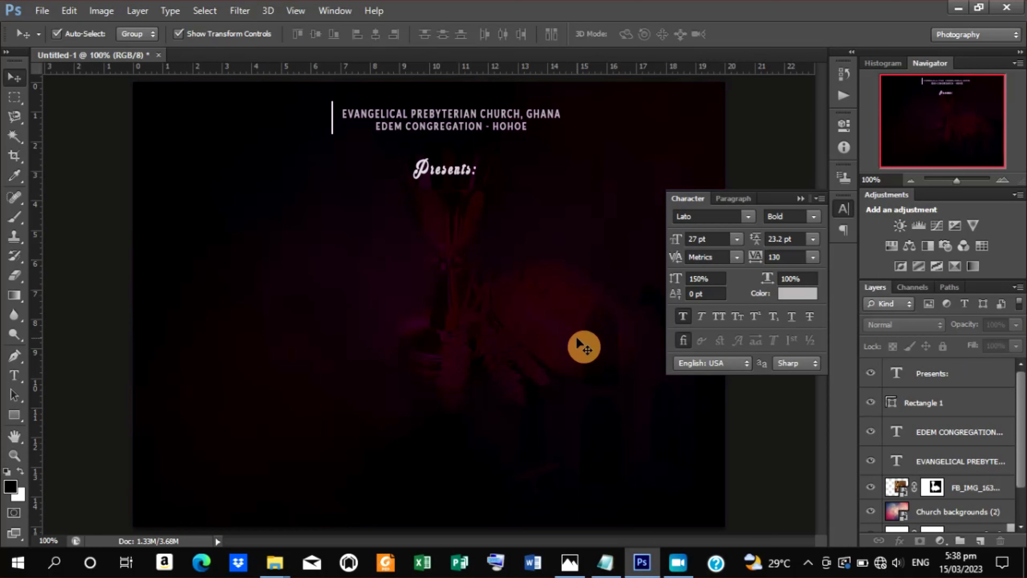
left_click(932, 404)
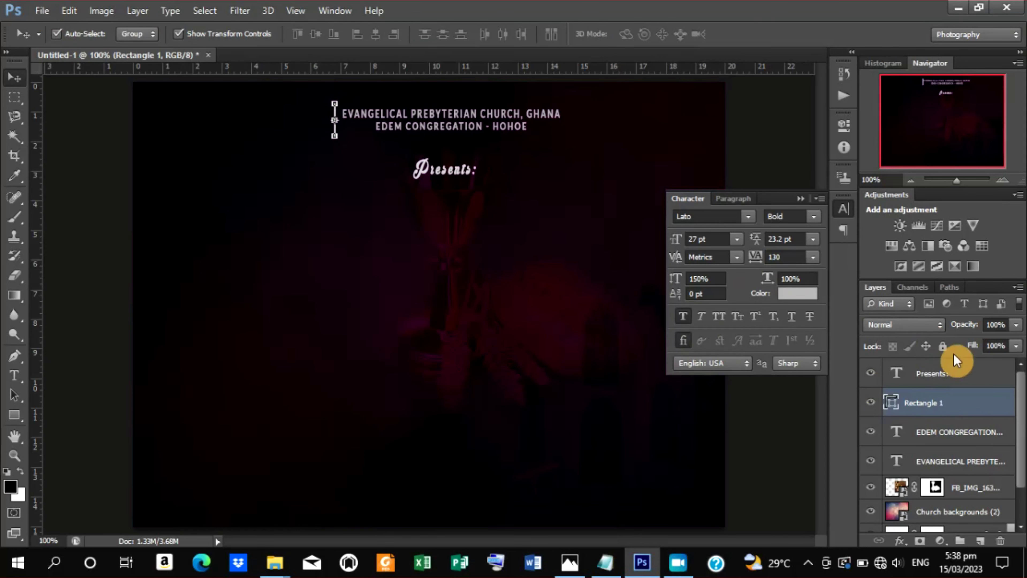
Place the church logo image into the flyer, scaled to about 12%.
left_click(954, 375)
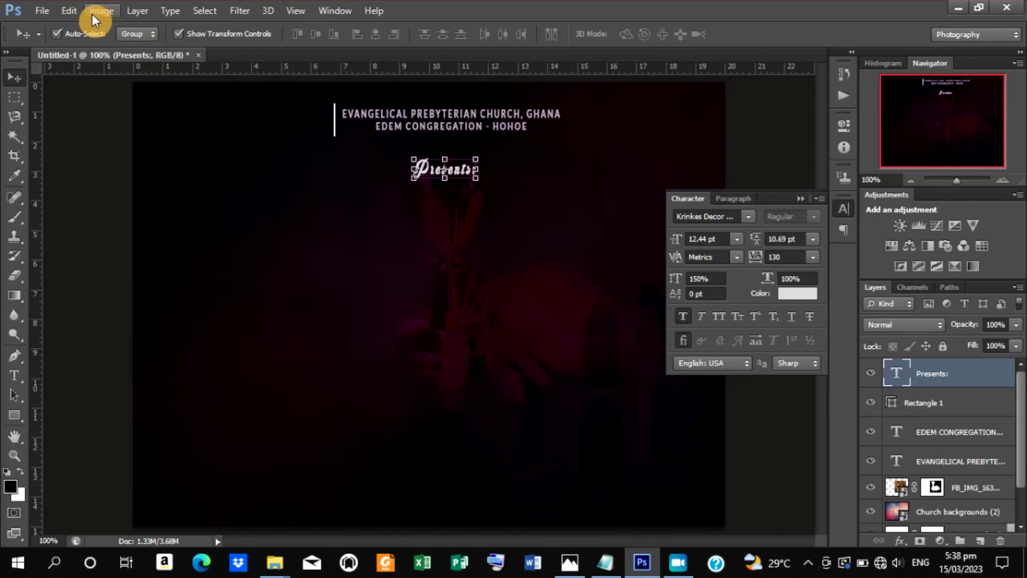
left_click(39, 11)
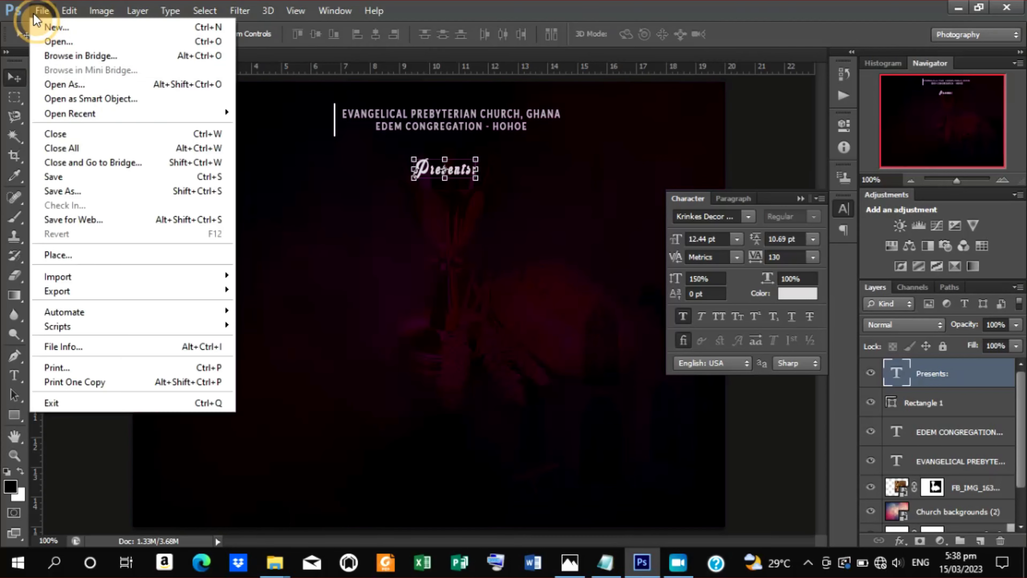
left_click(61, 255)
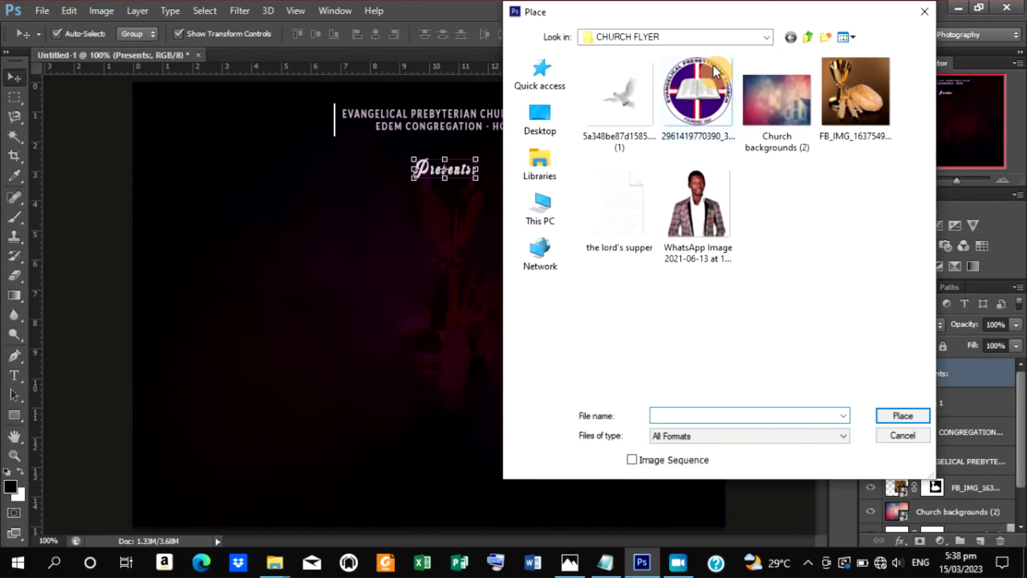
left_click(697, 93)
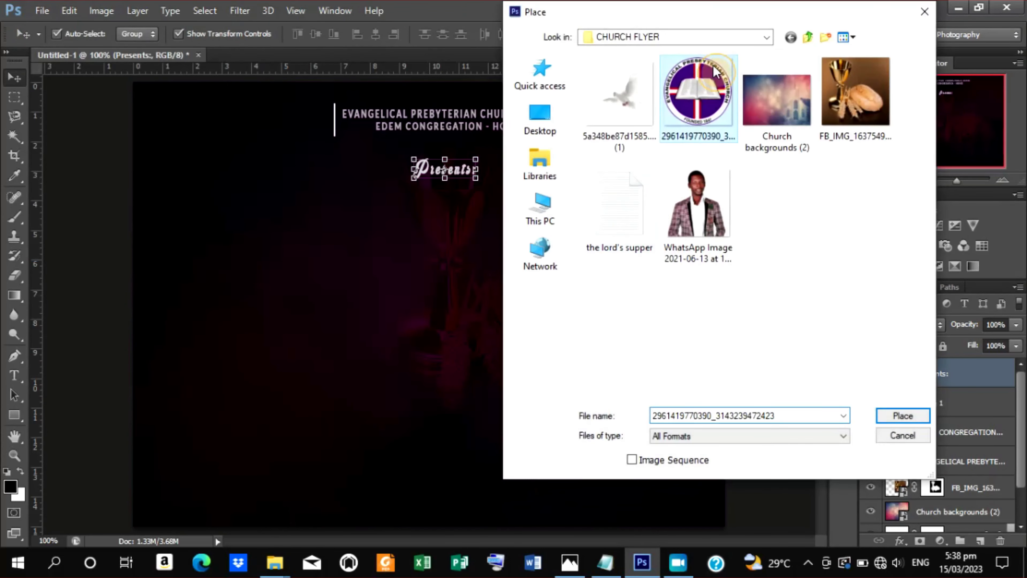
left_click(904, 417)
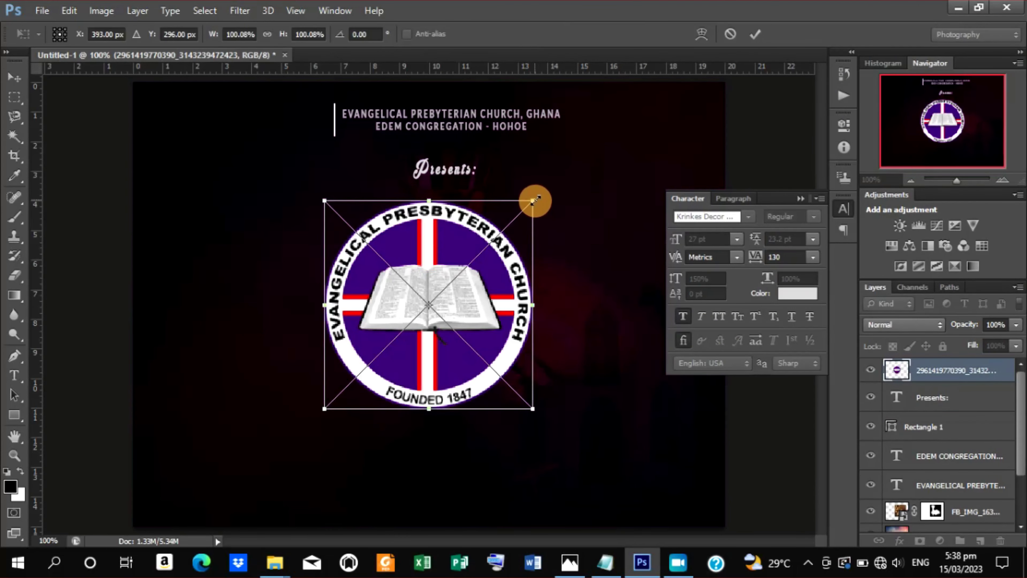
left_click_drag(535, 201, 445, 291)
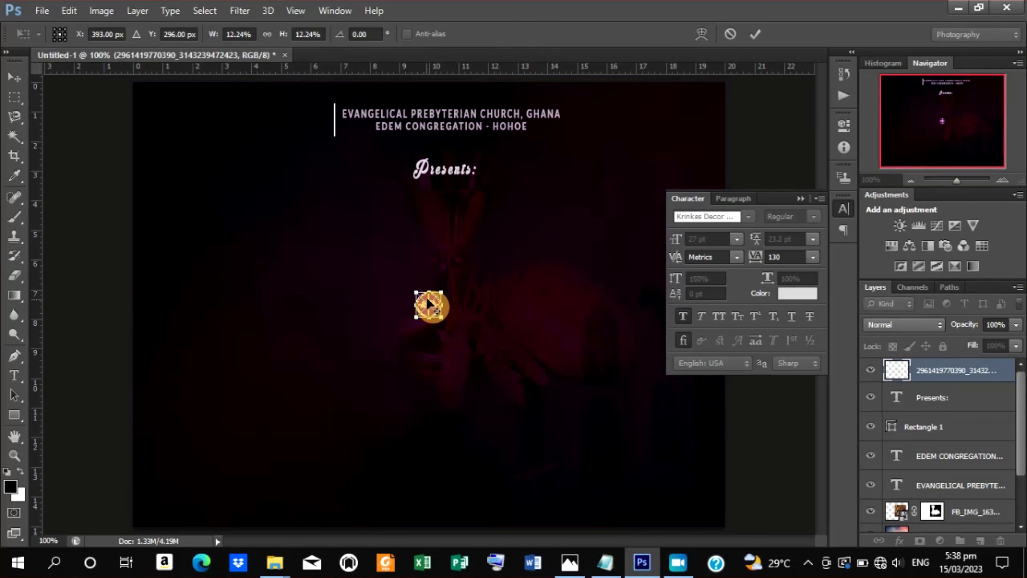
left_click(755, 34)
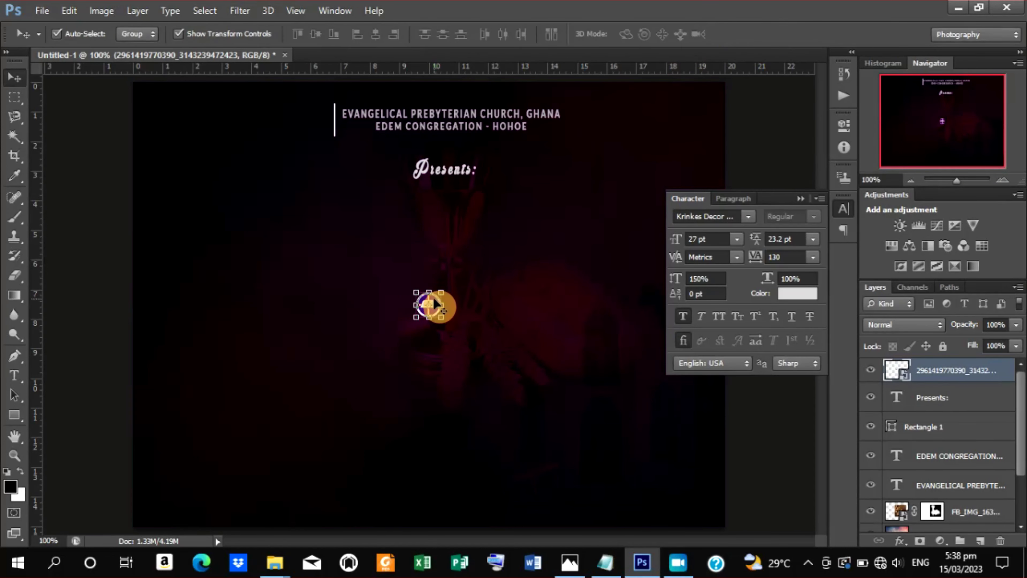
Move the logo up beside the church heading and shrink it slightly.
key("ctrl+t")
left_click_drag(428, 304, 387, 189)
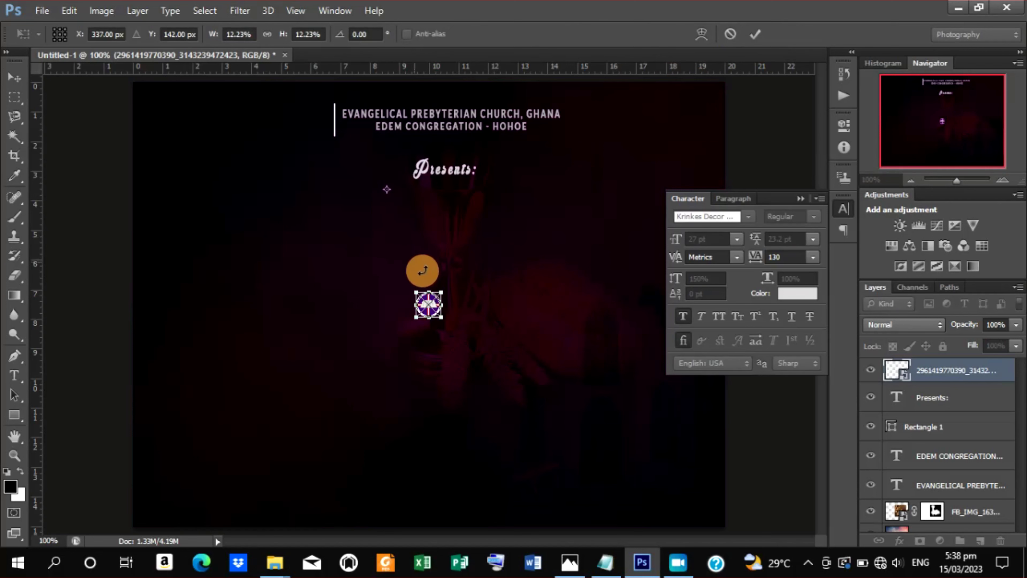
left_click_drag(429, 308, 315, 120)
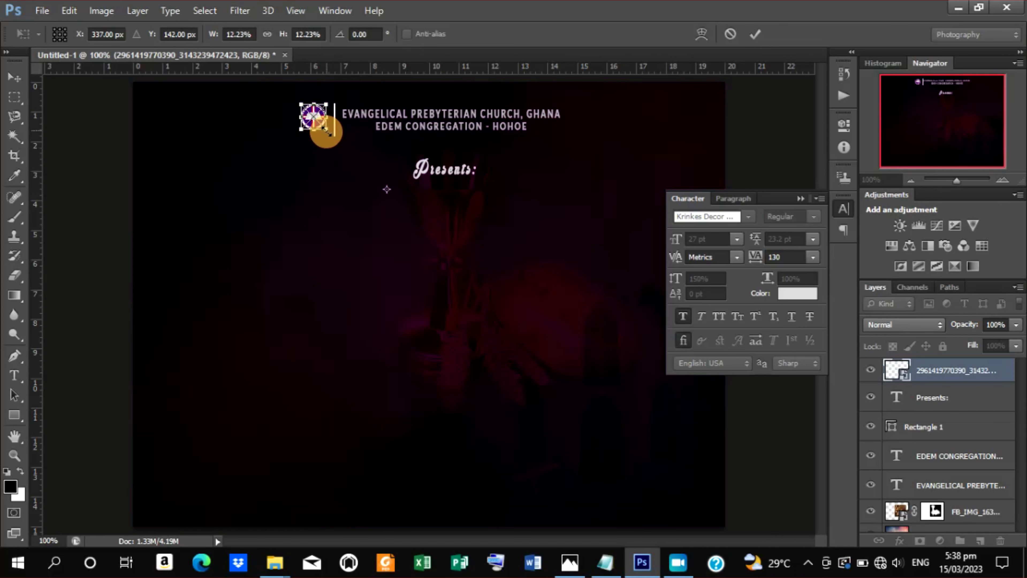
left_click_drag(327, 132, 332, 137)
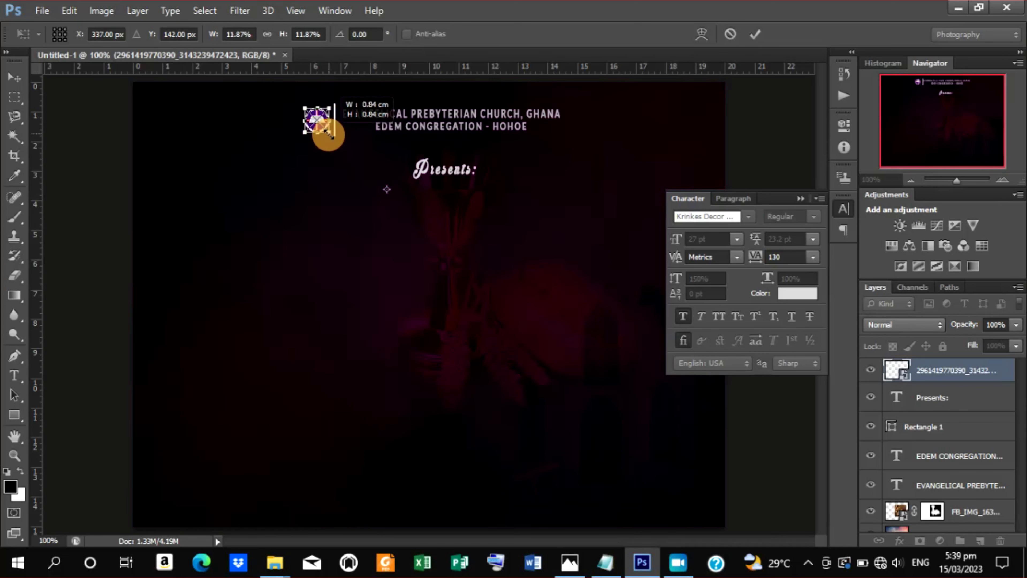
left_click(755, 36)
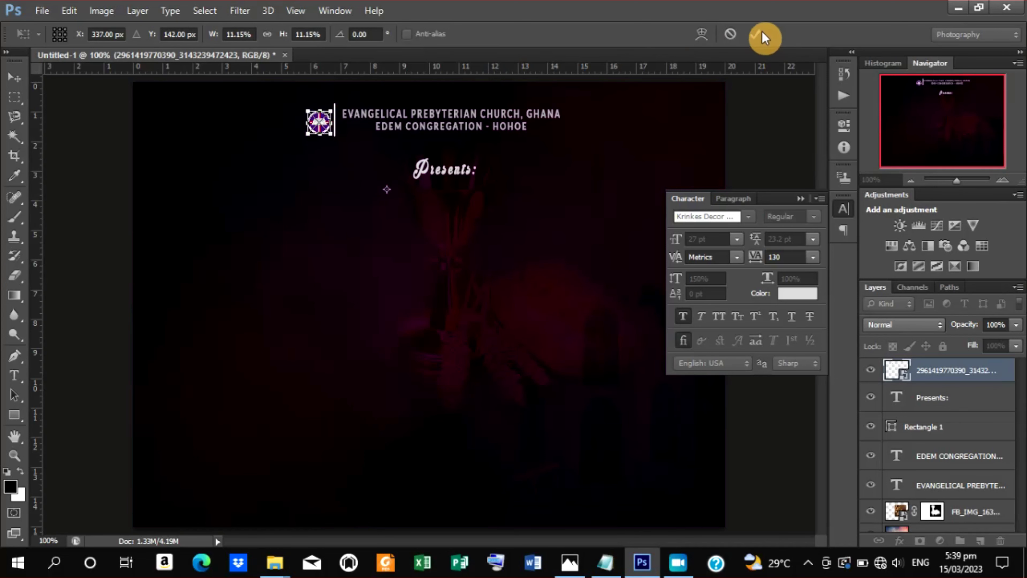
left_click(333, 106)
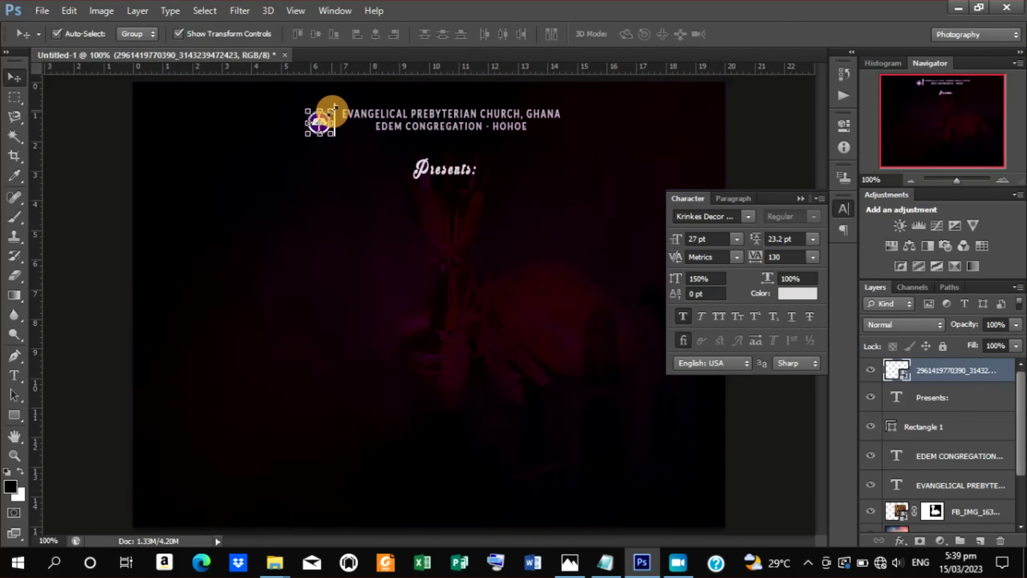
Enlarge the logo a little and nudge it left and down beside the divider.
left_click_drag(335, 106, 347, 99)
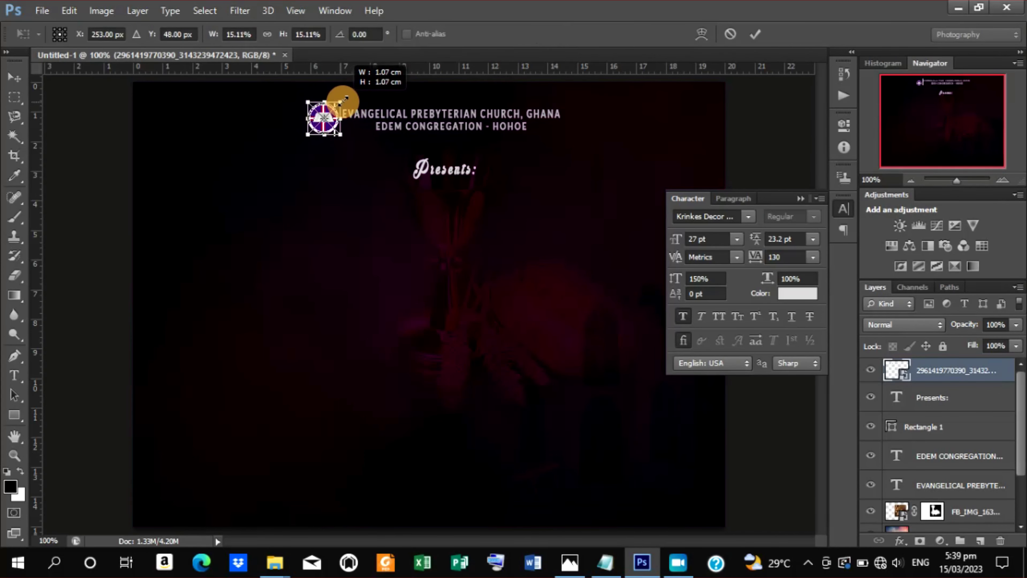
left_click(754, 44)
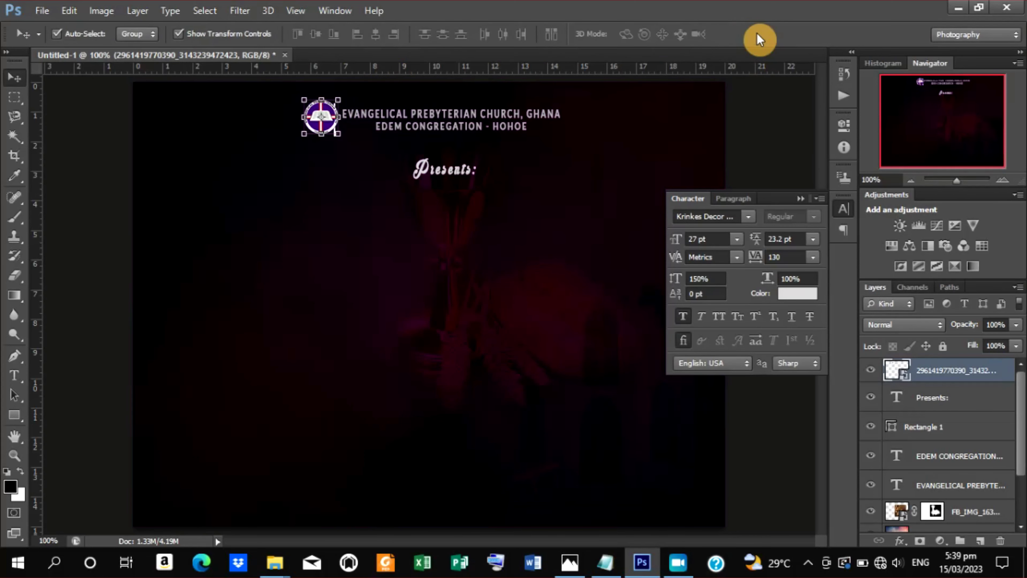
key("Left")
key("Left")
key("Left")
key("Left")
key("Left")
key("Left")
key("Left")
key("Left")
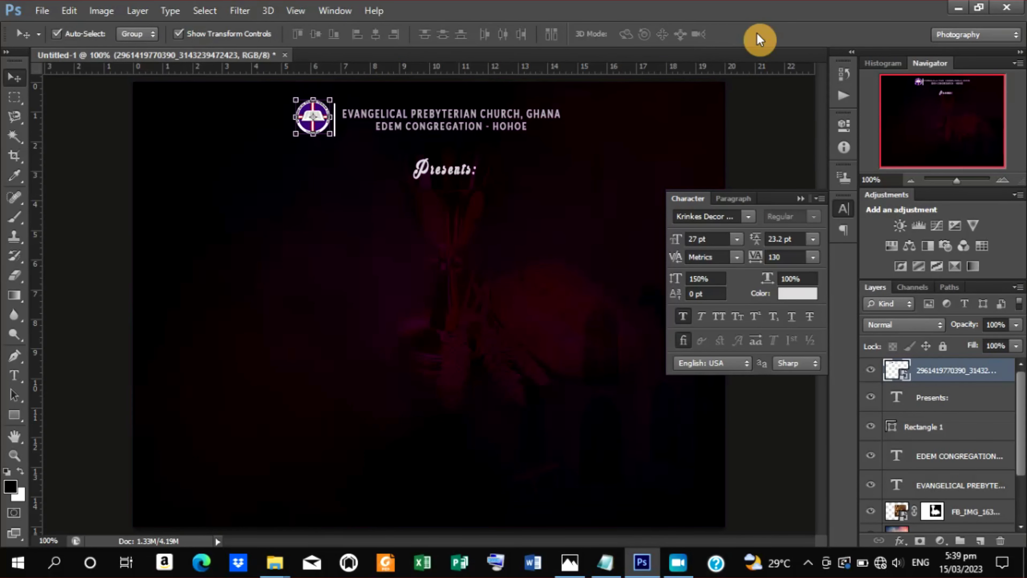
key("Left")
key("Left")
key("Down")
key("Down")
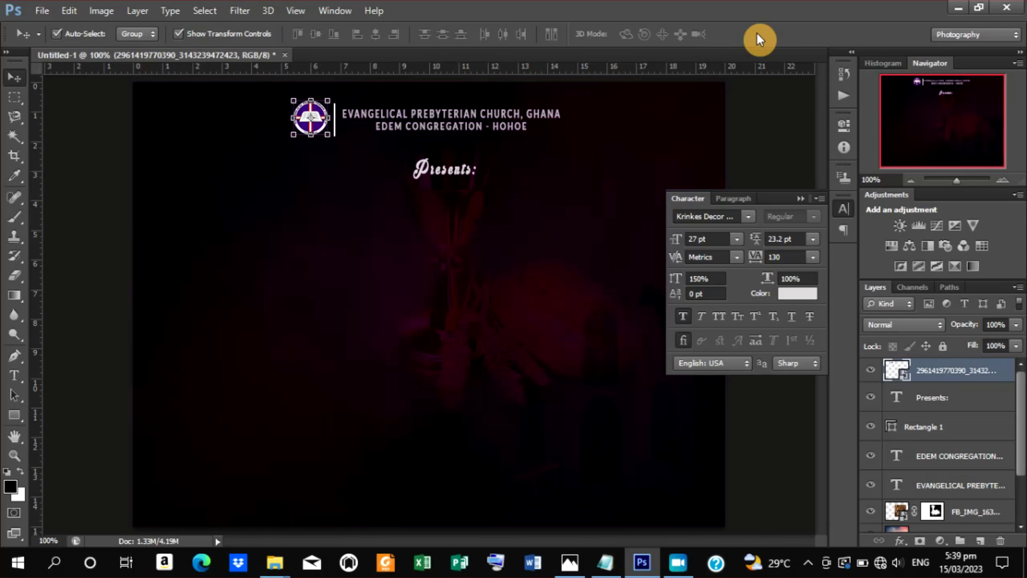
key("Down")
key("Down")
key("Down")
key("Down")
key("Down")
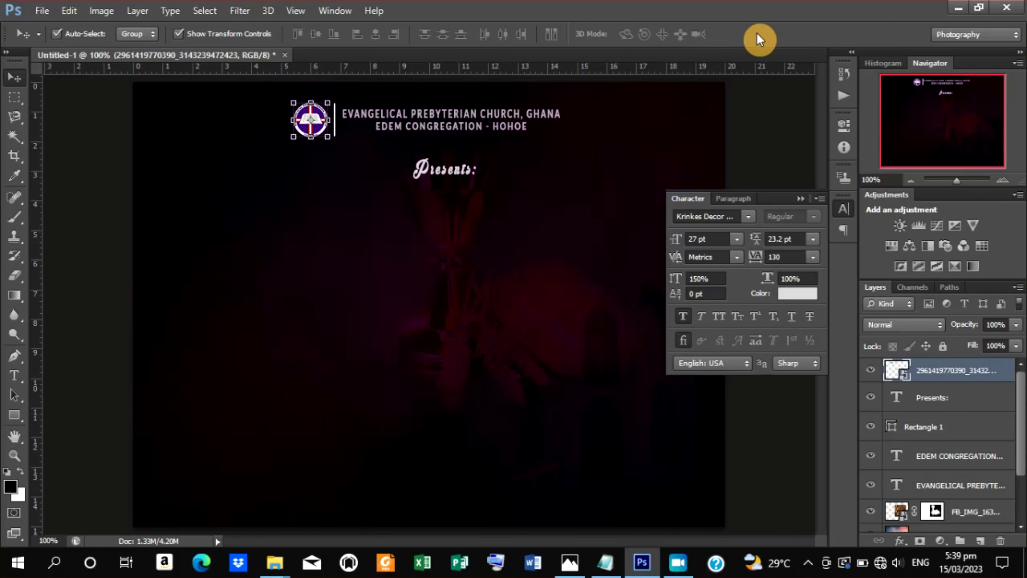
left_click(745, 414)
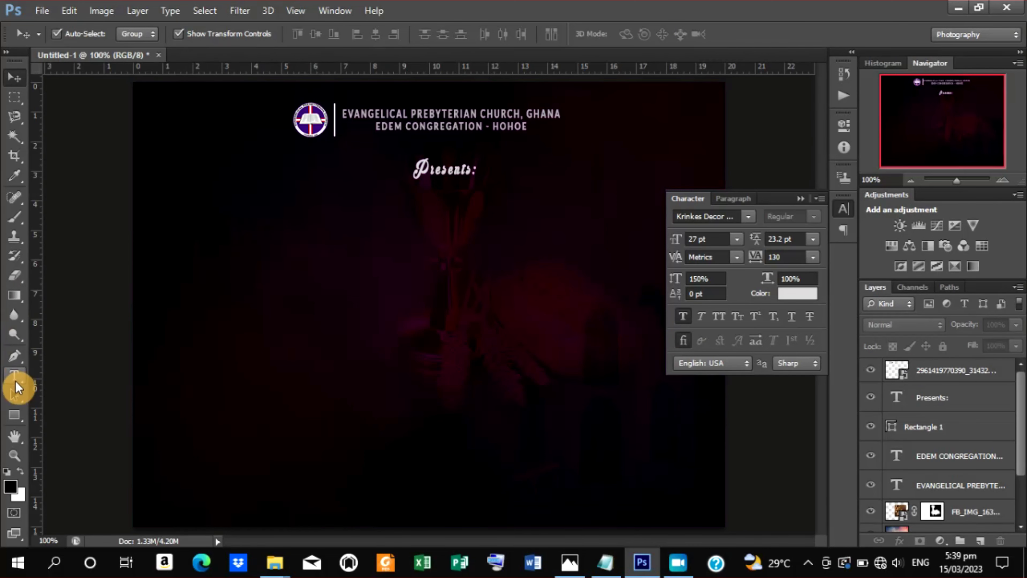
Start a new text layer below 'Presents:' and paste 'The' copied from Notepad.
left_click(15, 381)
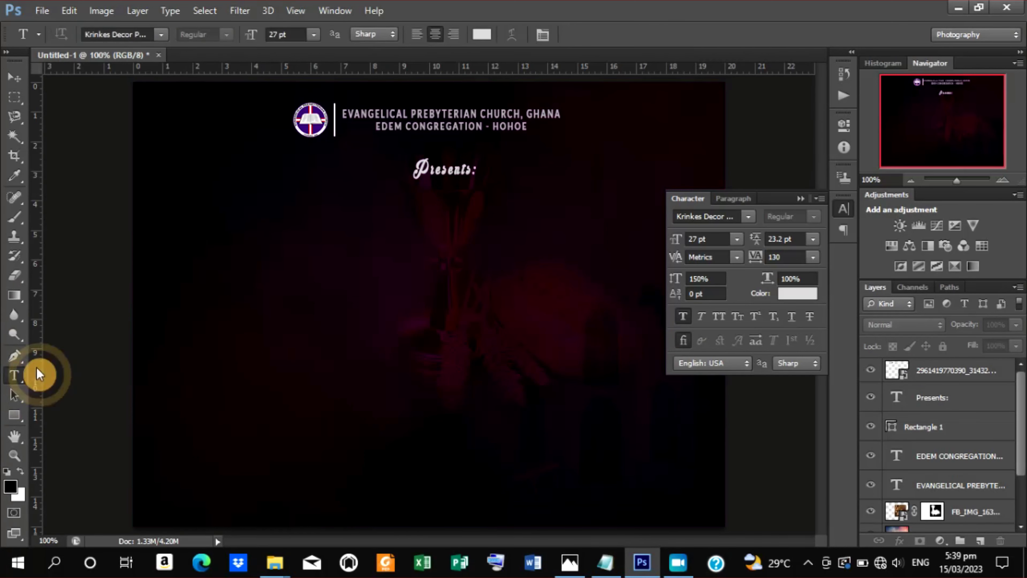
left_click(310, 248)
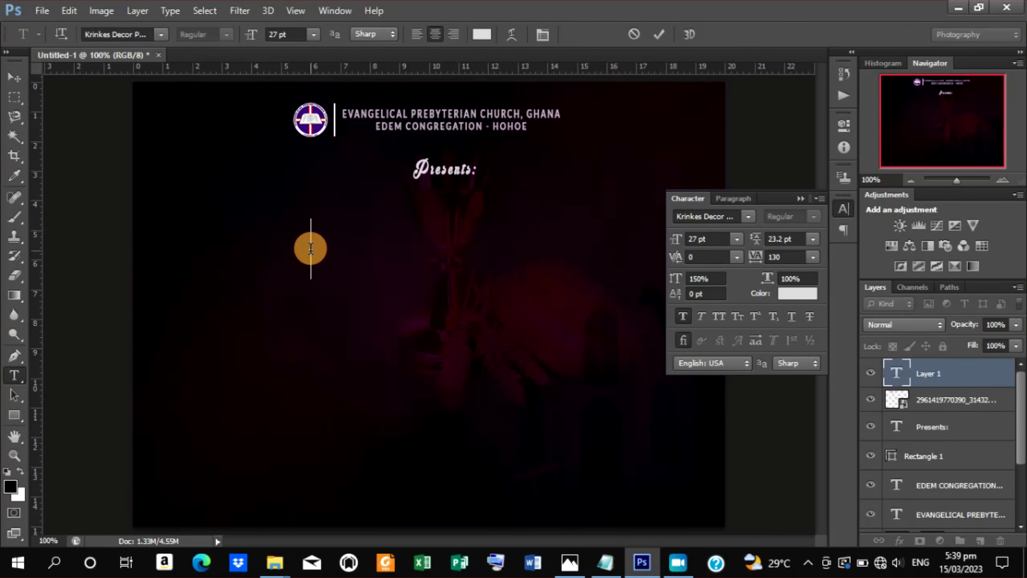
mouse_move(606, 562)
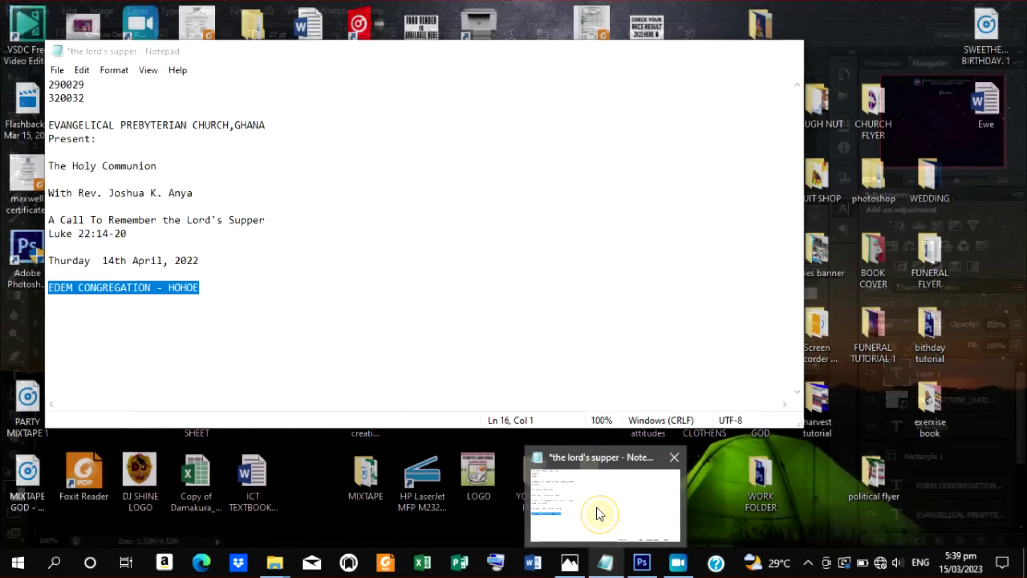
left_click(598, 511)
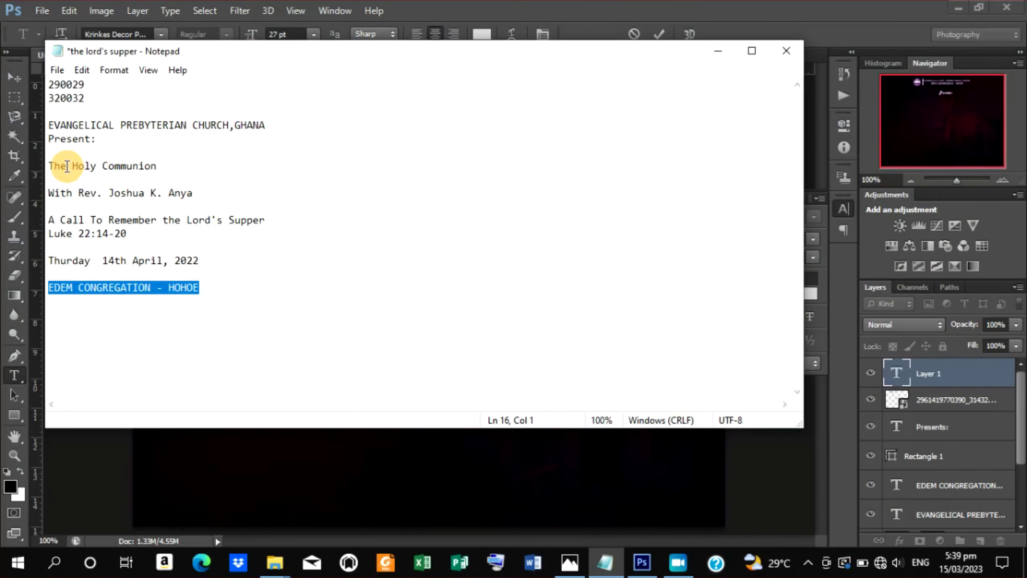
left_click_drag(67, 166, 52, 163)
right_click(54, 167)
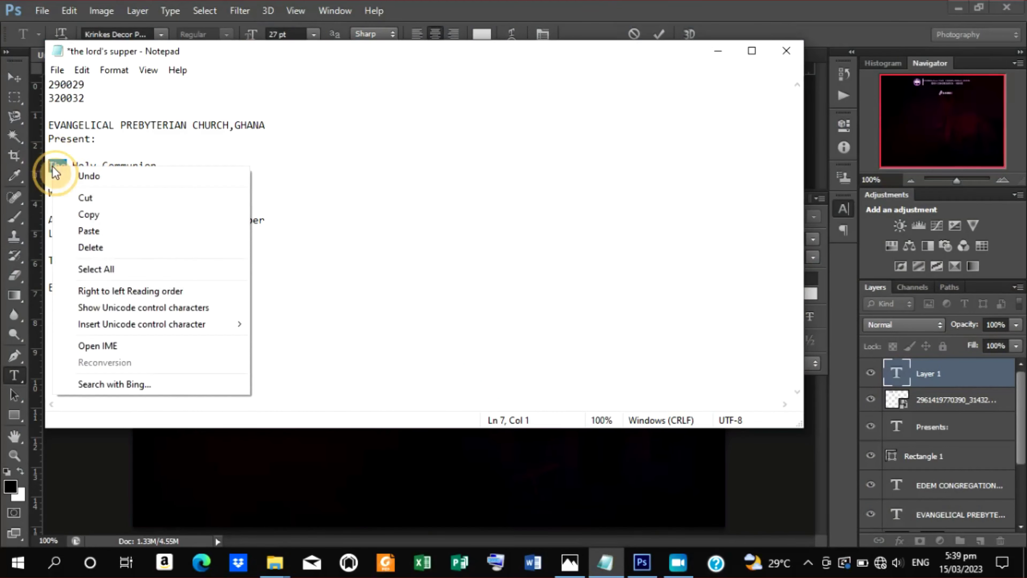
left_click(88, 214)
left_click(642, 562)
right_click(314, 173)
left_click(355, 302)
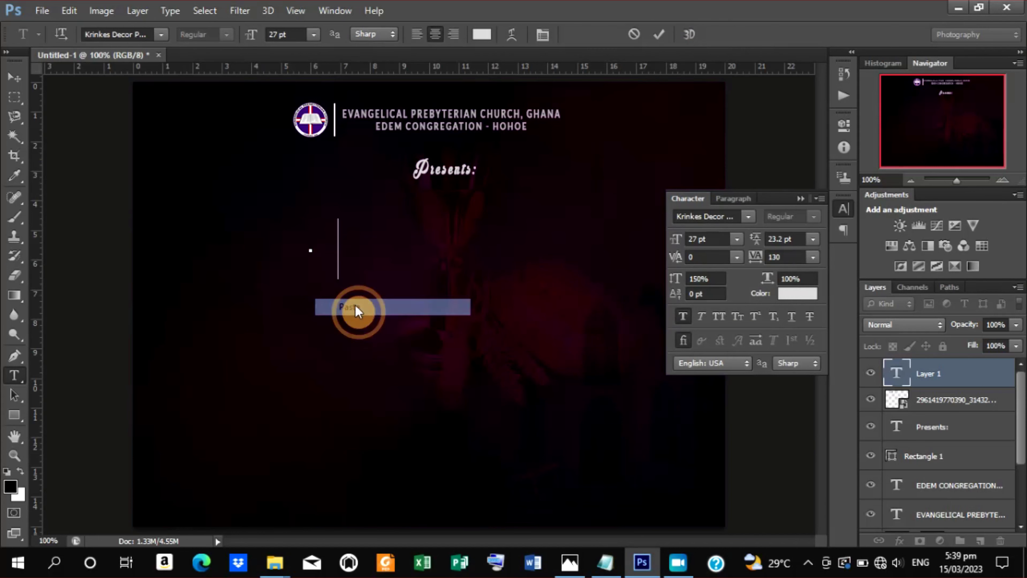
Try the Akrobat font in a bolder weight for the 'The' text.
left_click(748, 217)
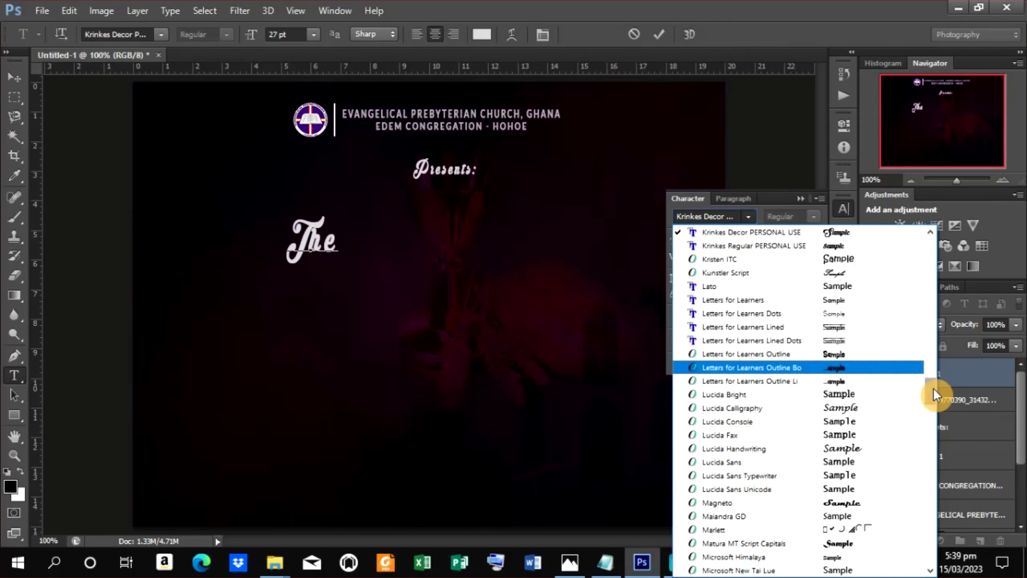
mouse_move(931, 400)
left_mouse_down()
mouse_move(905, 199)
mouse_move(908, 223)
left_mouse_up()
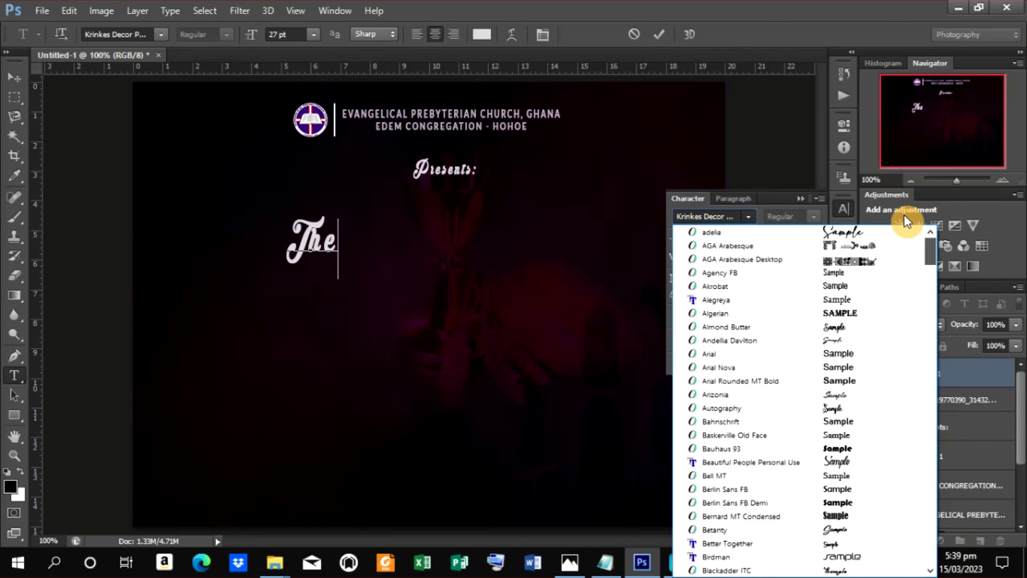
left_click(731, 286)
left_click(810, 216)
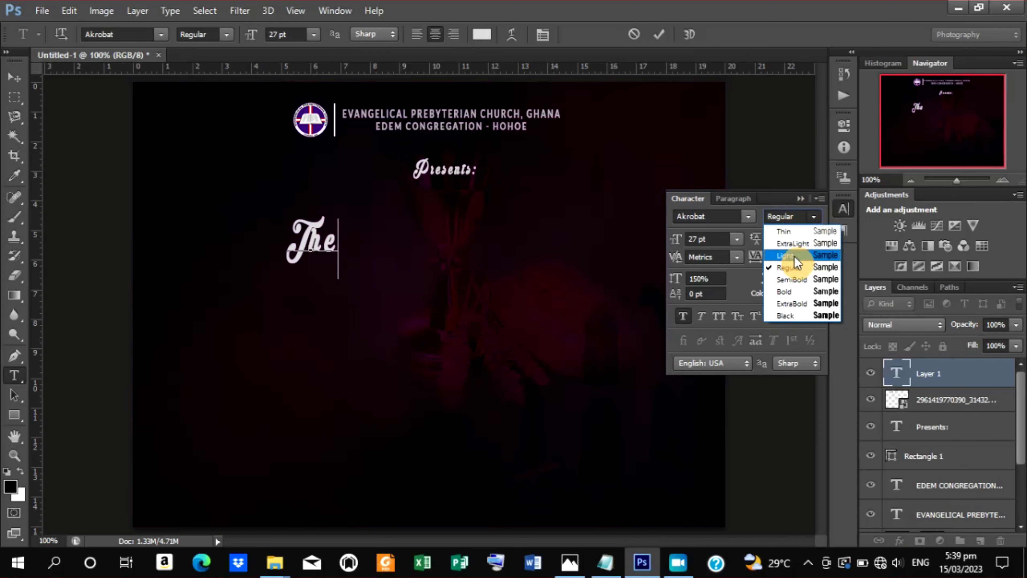
left_click(786, 288)
left_click(669, 105)
Set the text to Lato Black and capitalise it to read 'THE'.
left_click(748, 217)
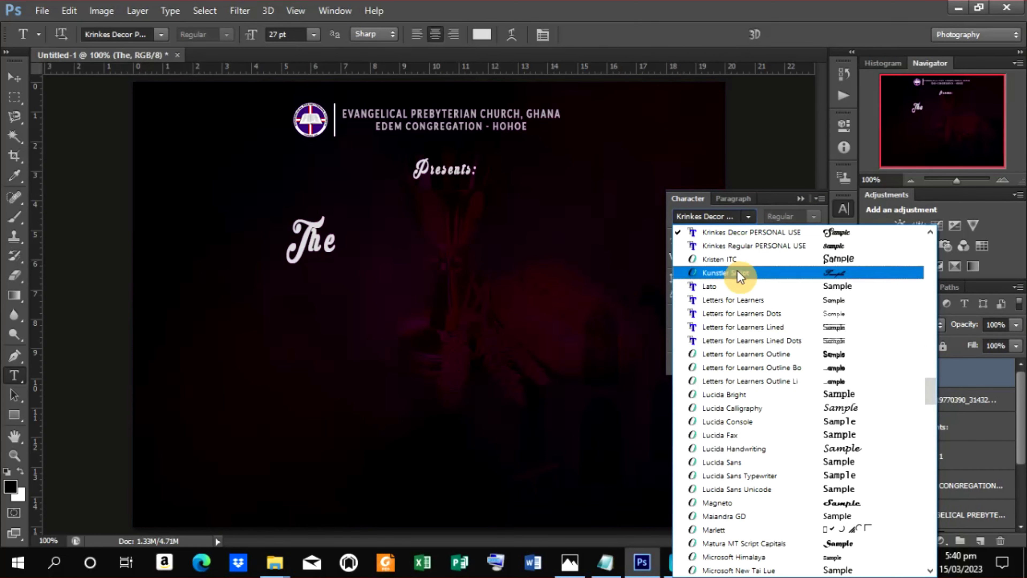
left_click(732, 288)
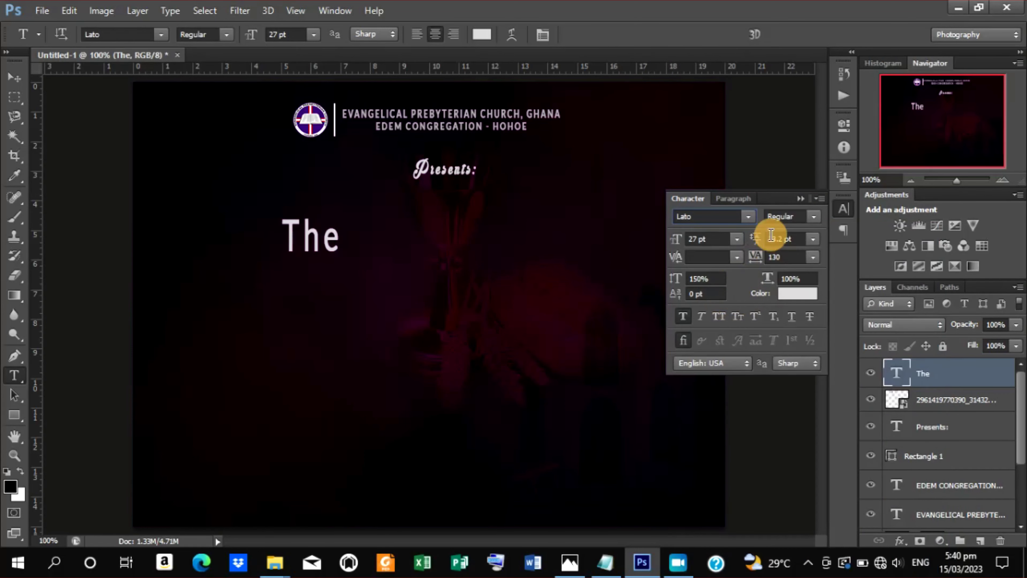
left_click(814, 217)
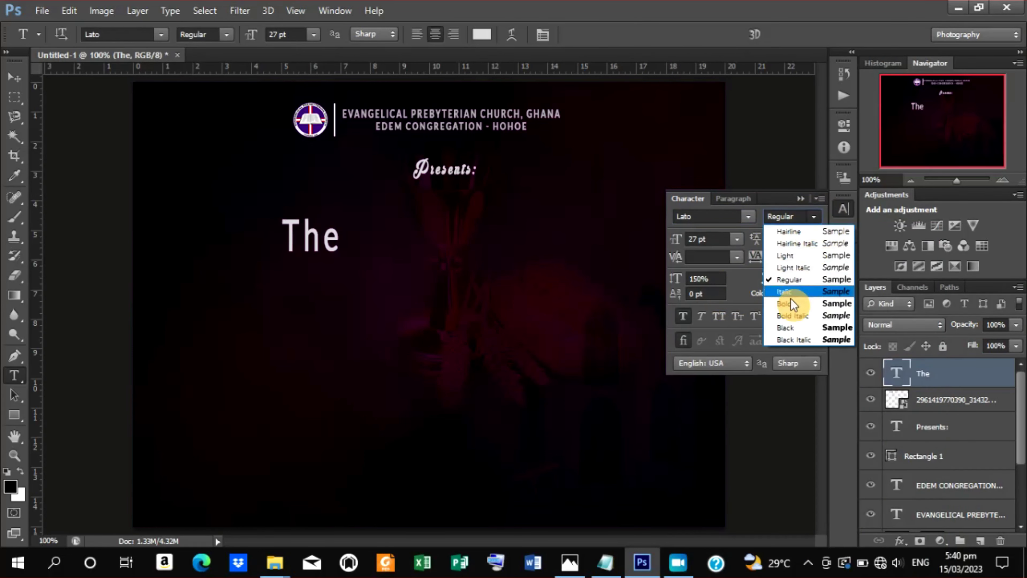
left_click(786, 327)
left_click_drag(303, 235, 334, 238)
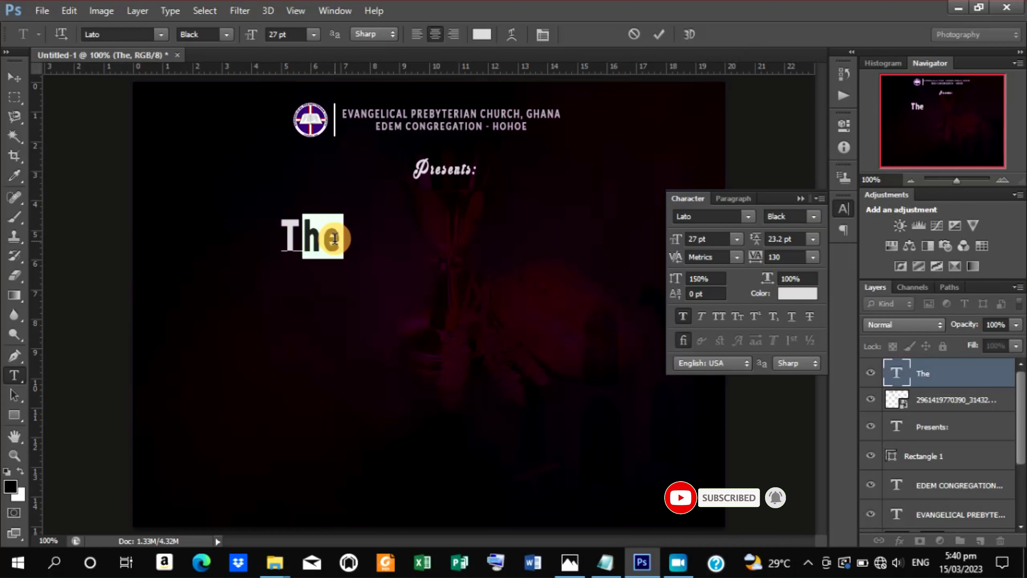
type("H")
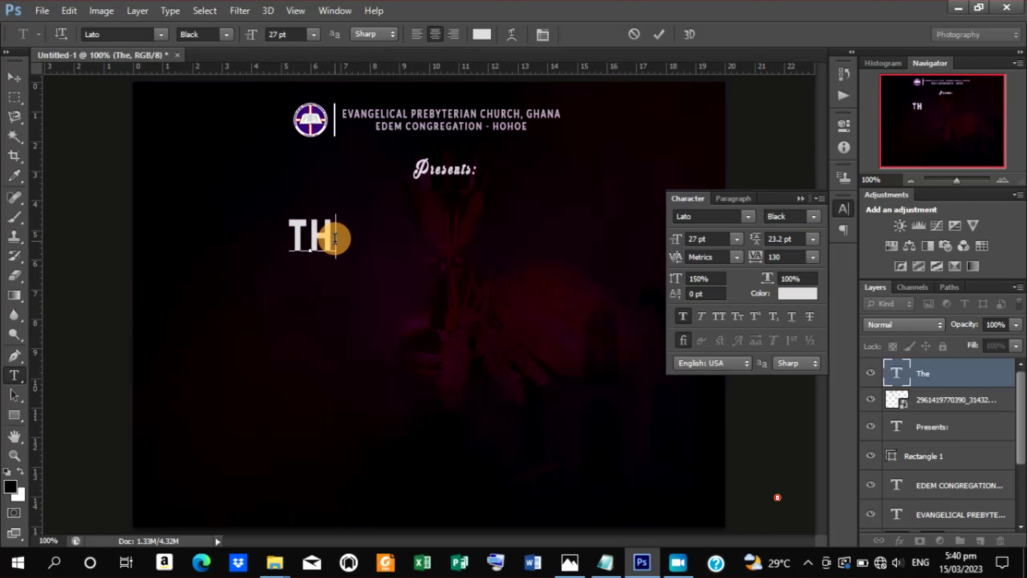
type("E")
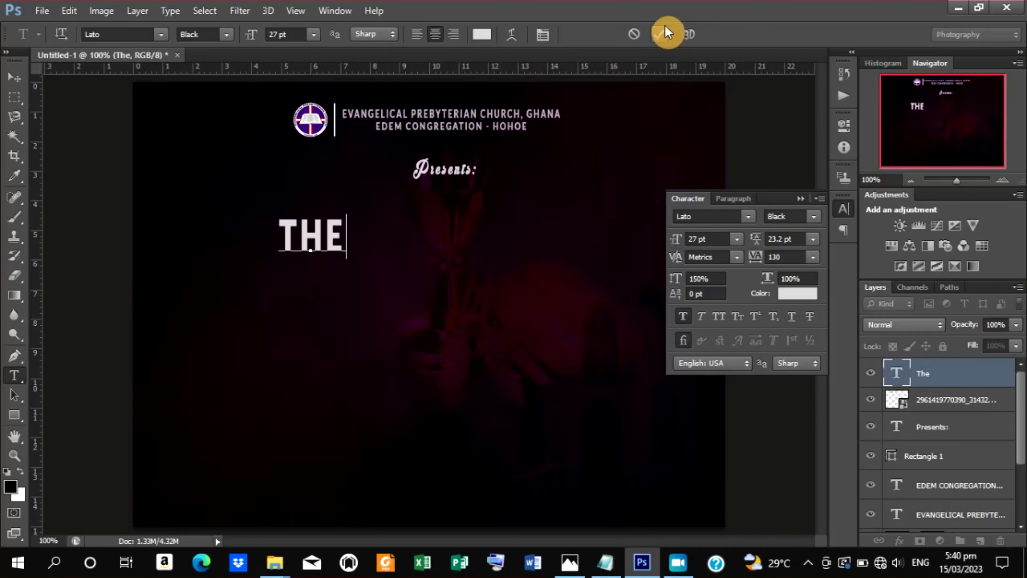
left_click(667, 32)
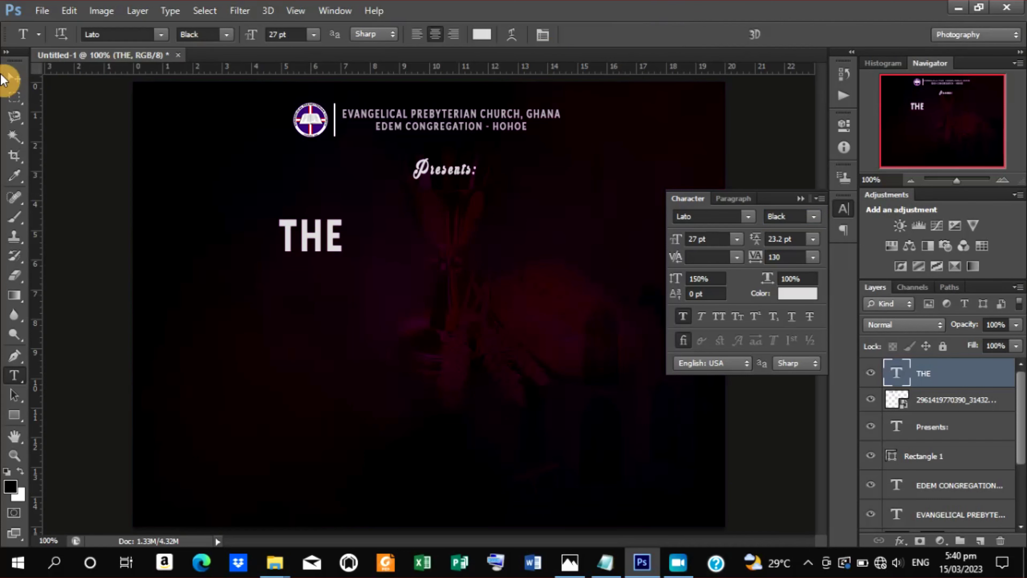
left_click(10, 81)
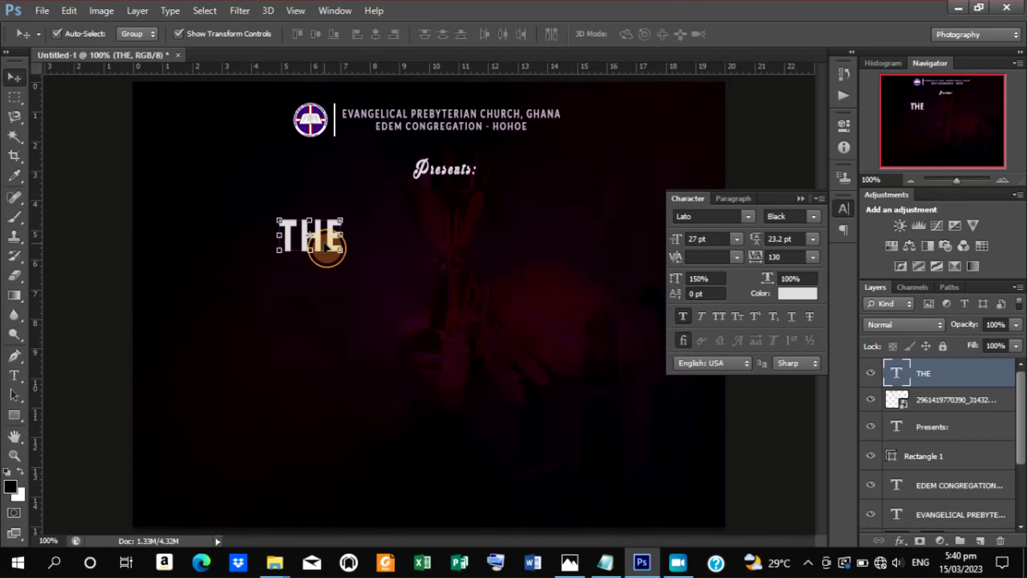
Centre THE below Presents: and stretch it slightly wider.
mouse_move(325, 243)
left_mouse_down()
mouse_move(428, 243)
mouse_move(458, 255)
mouse_move(459, 246)
left_mouse_up()
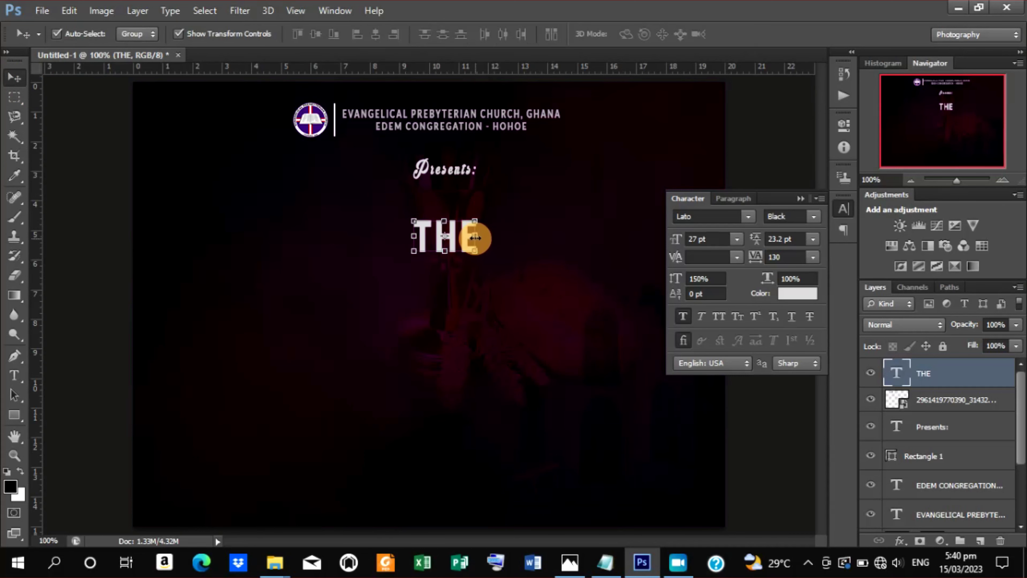
left_click_drag(475, 237, 490, 236)
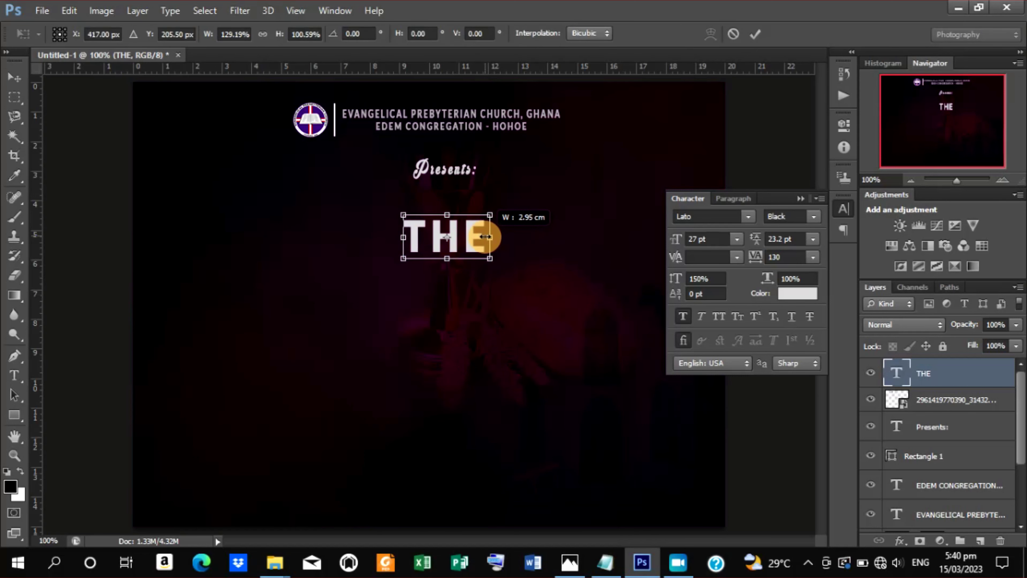
left_click(755, 37)
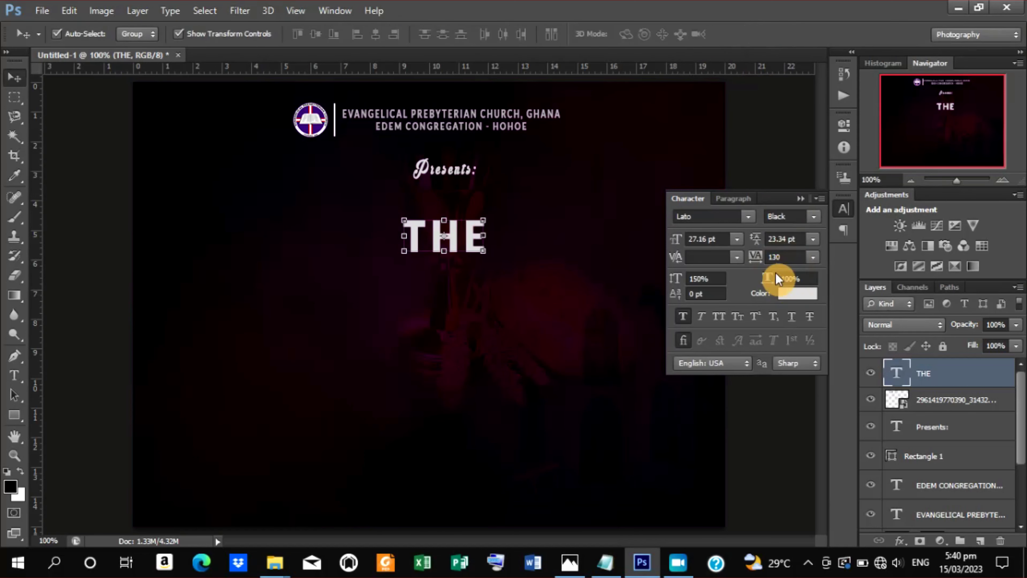
Set THE's tracking to 60 and scale it down to about 80% (21.64 pt).
left_click(783, 258)
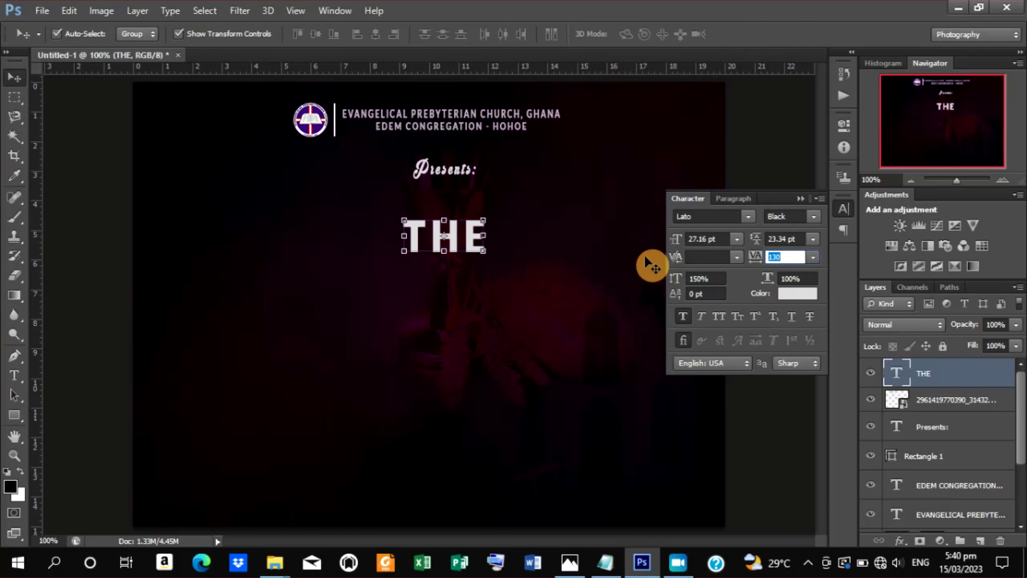
type("60")
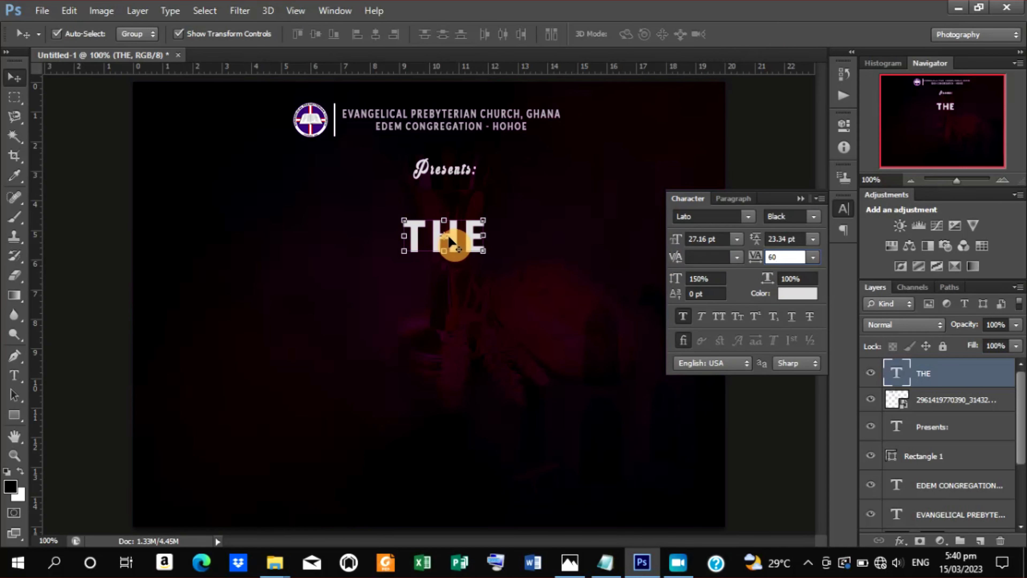
key("ctrl+t")
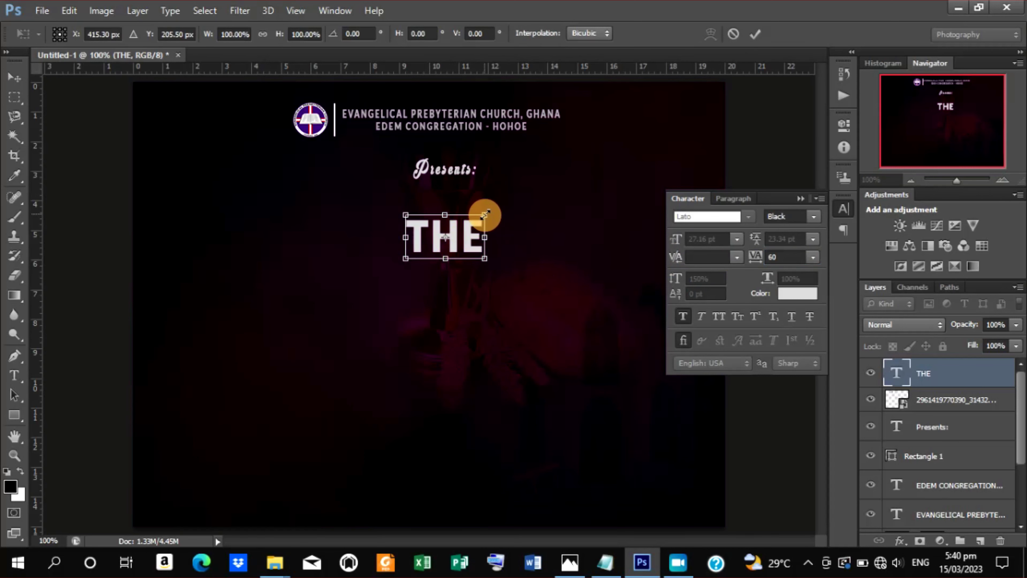
left_click_drag(485, 214, 478, 219)
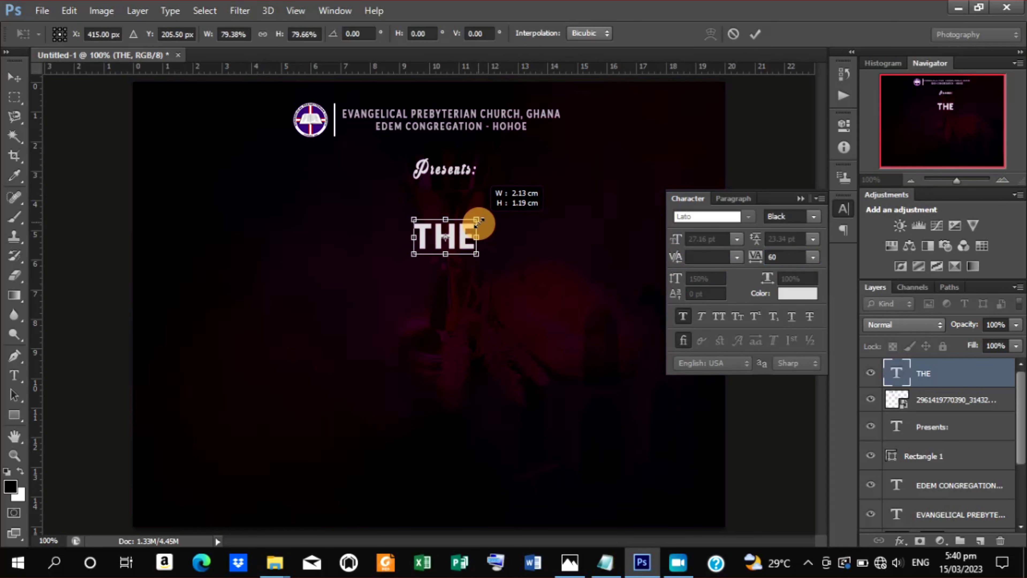
left_click(756, 35)
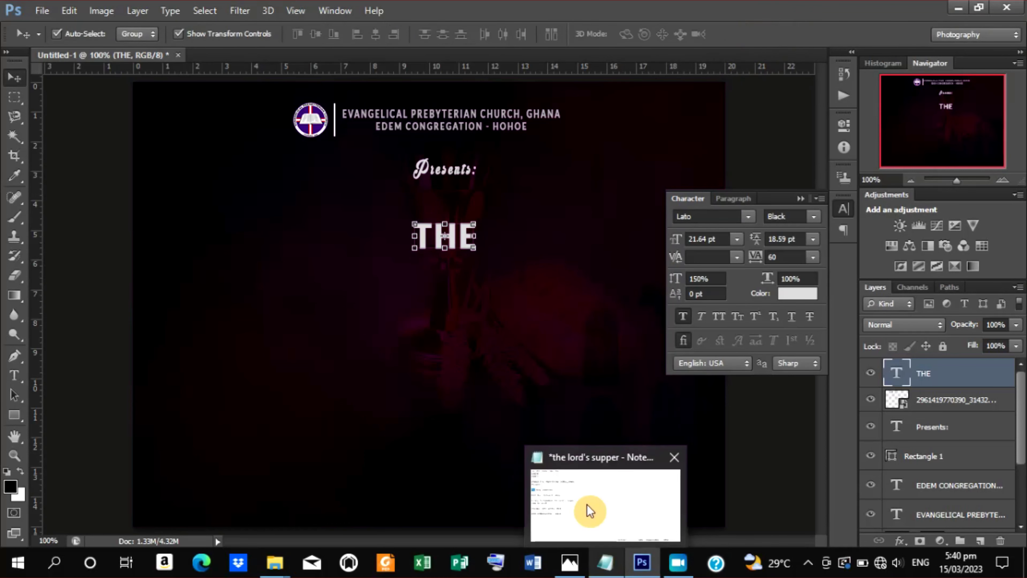
Copy the word 'Holy' from the Notepad flyer notes and return to the Photoshop flyer.
left_click(591, 497)
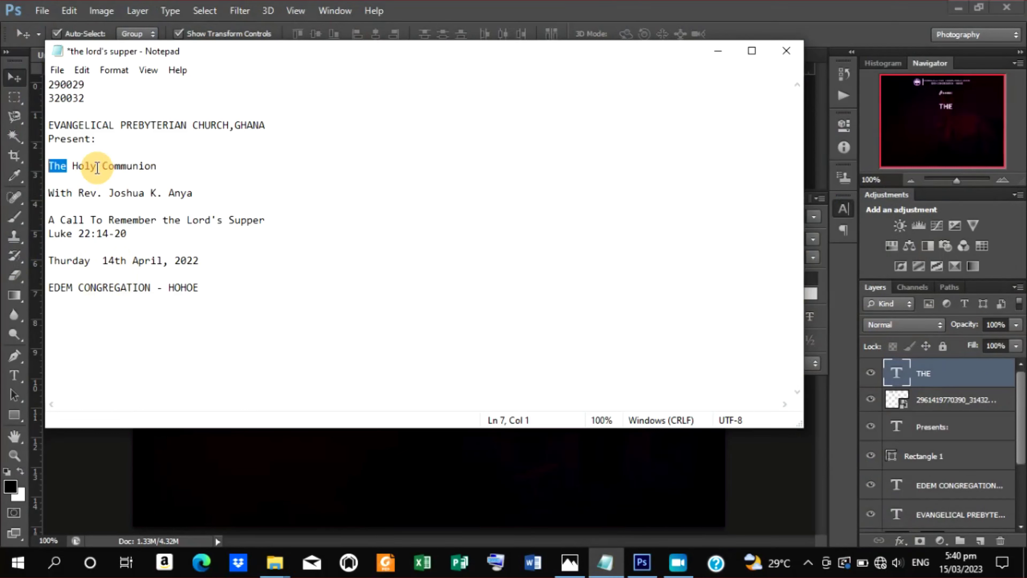
left_click_drag(97, 168, 69, 166)
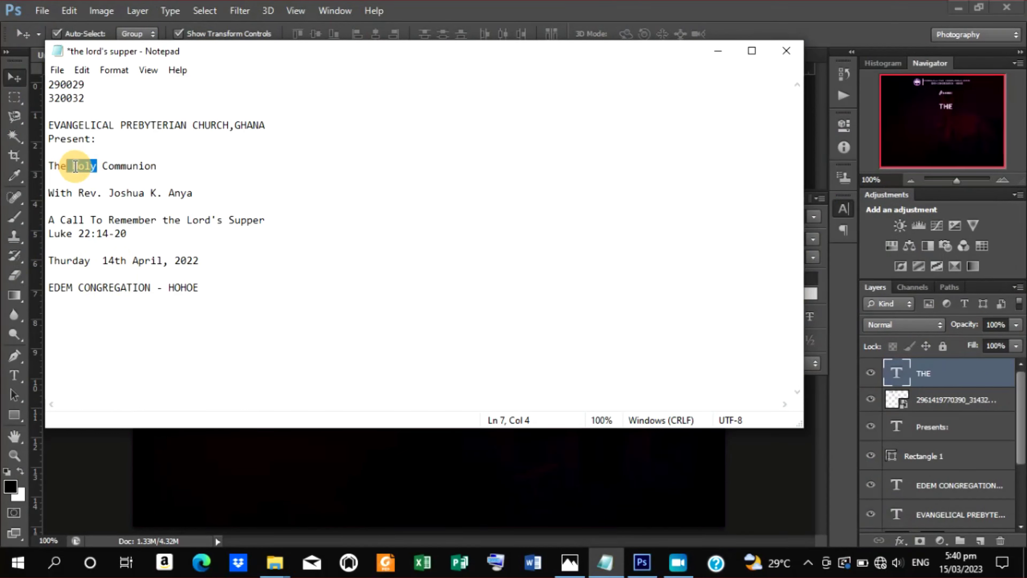
right_click(75, 167)
left_click(124, 213)
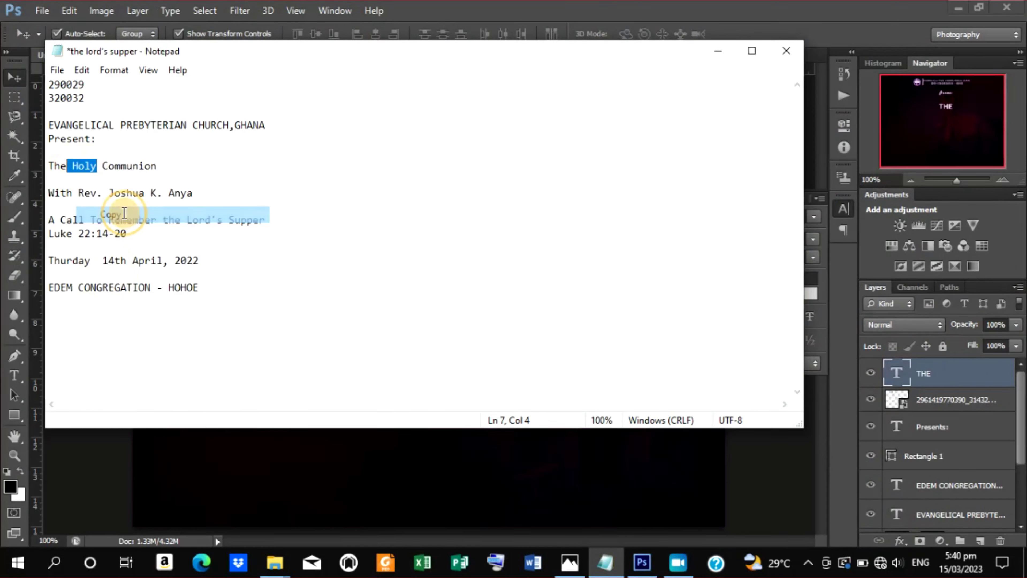
left_click(642, 563)
left_click(14, 375)
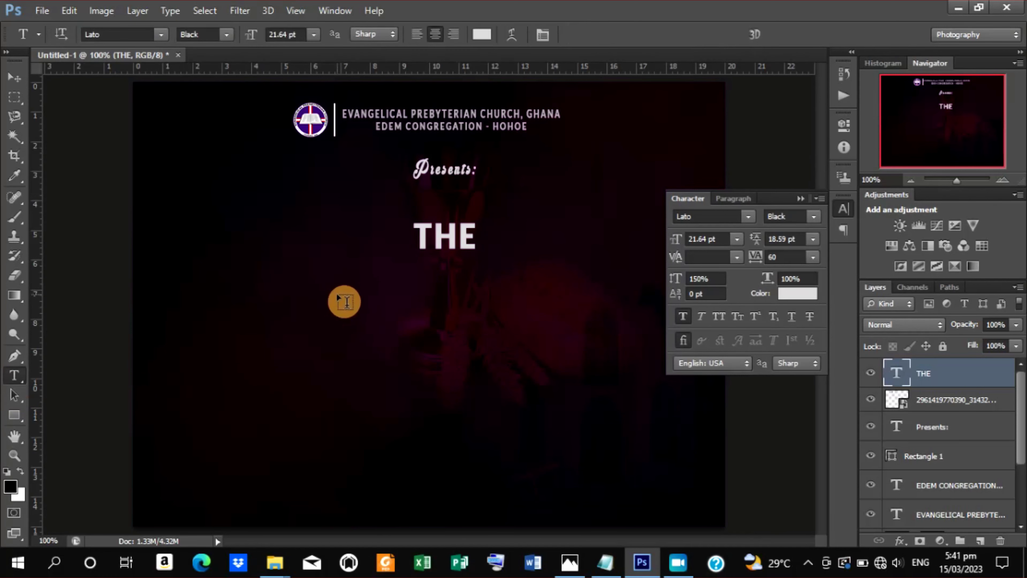
Paste 'Holy' as a new text layer below THE and capitalise it to HOLY.
left_click(354, 280)
right_click(354, 281)
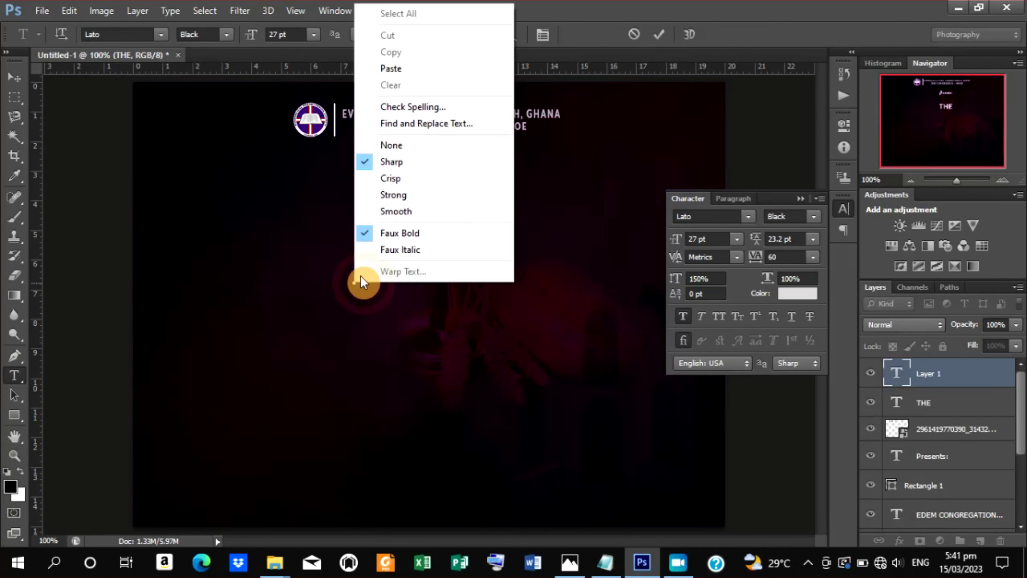
left_click(399, 69)
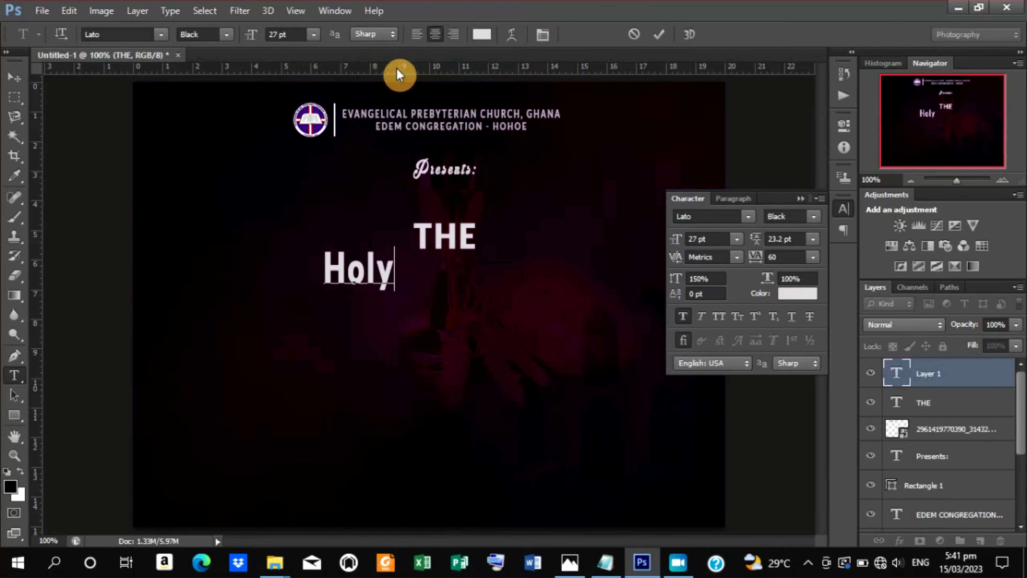
left_click(660, 36)
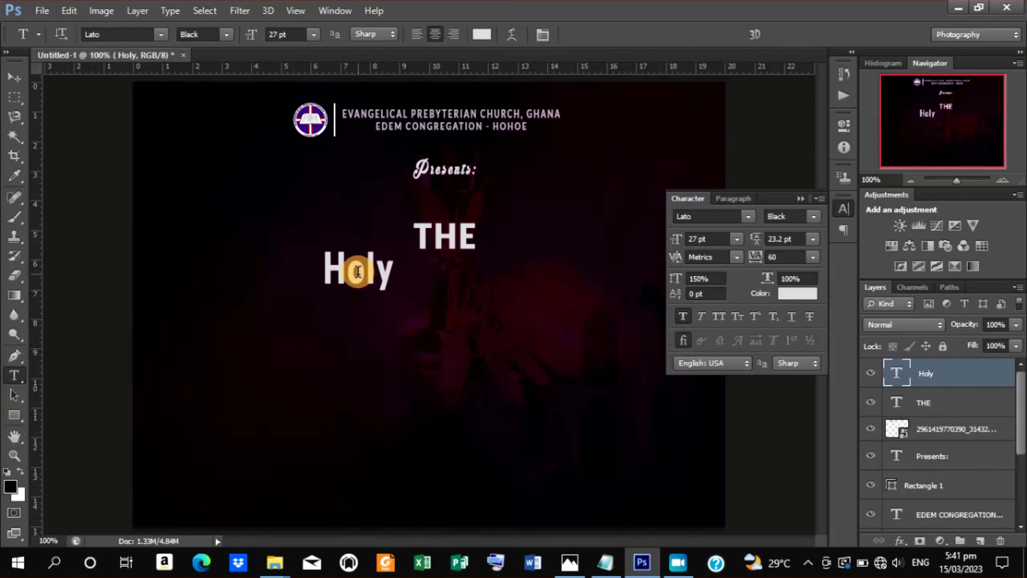
left_click_drag(347, 272, 395, 272)
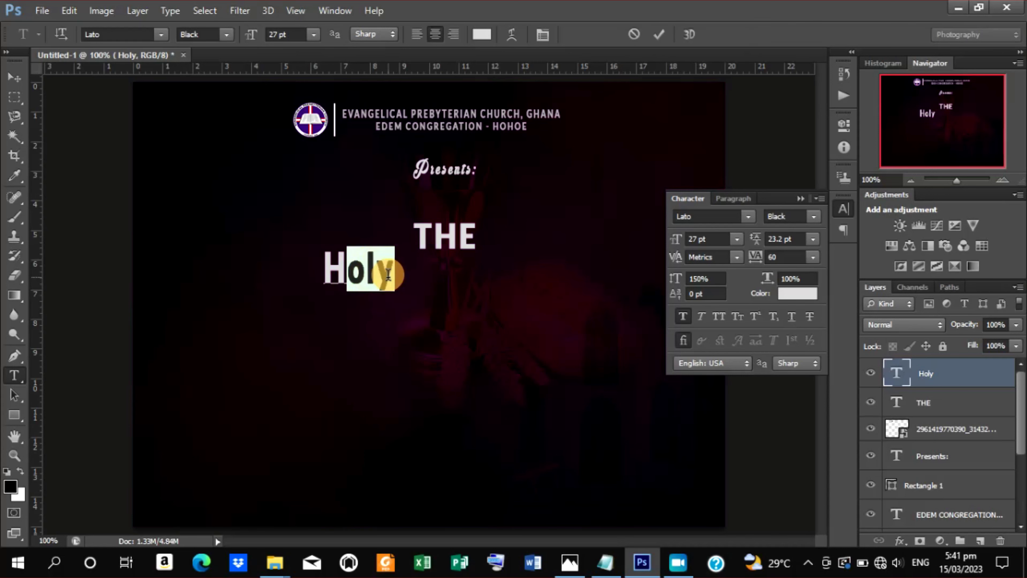
left_click(715, 311)
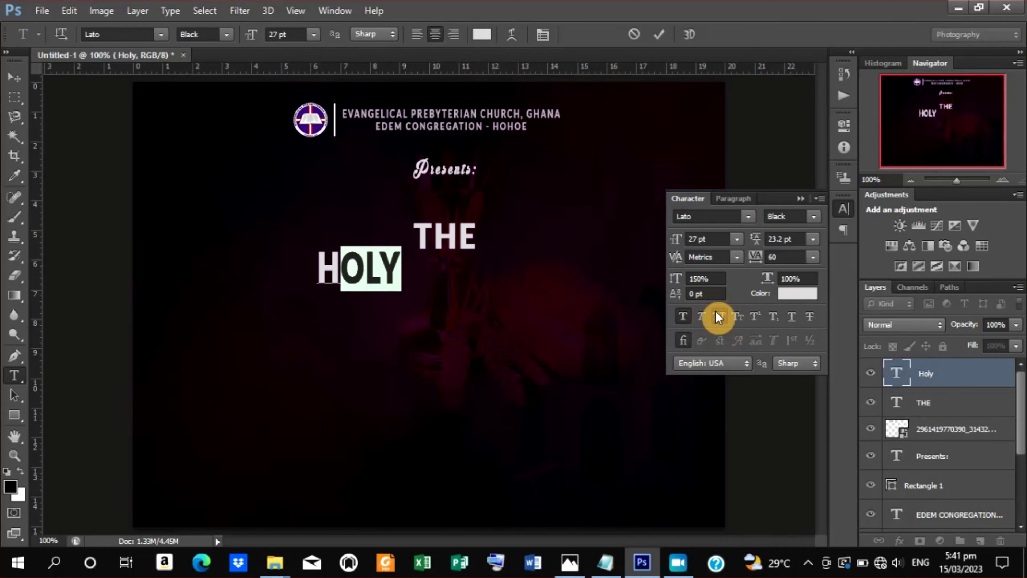
left_click(660, 30)
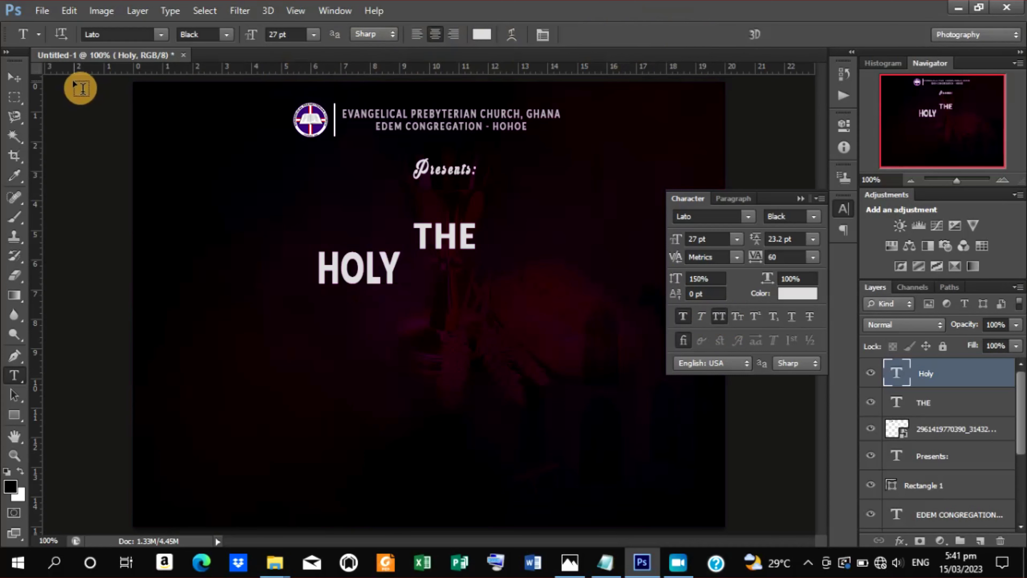
left_click(16, 80)
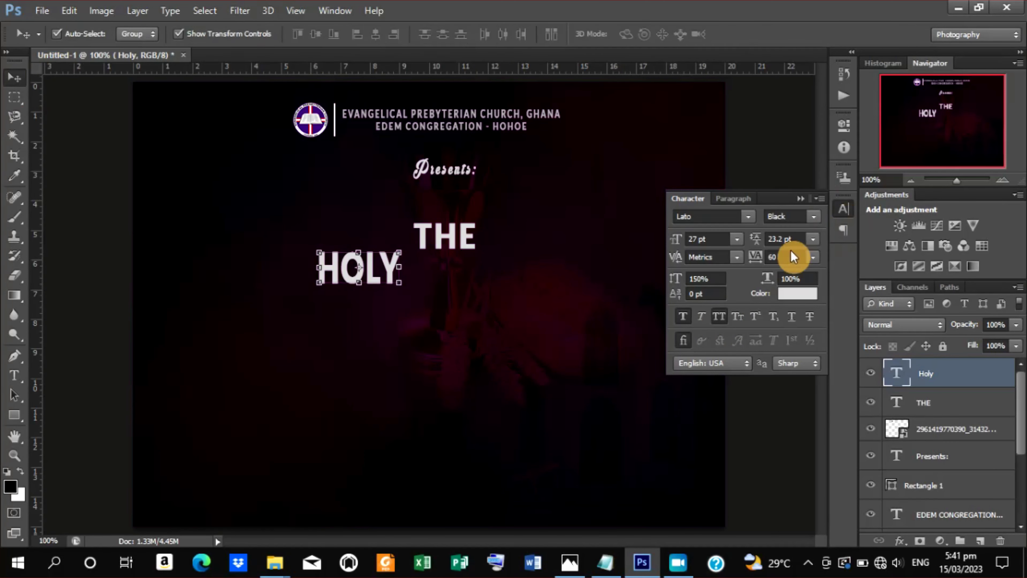
Widen HOLY's letter spacing from 60 to 160.
left_click_drag(755, 261, 758, 263)
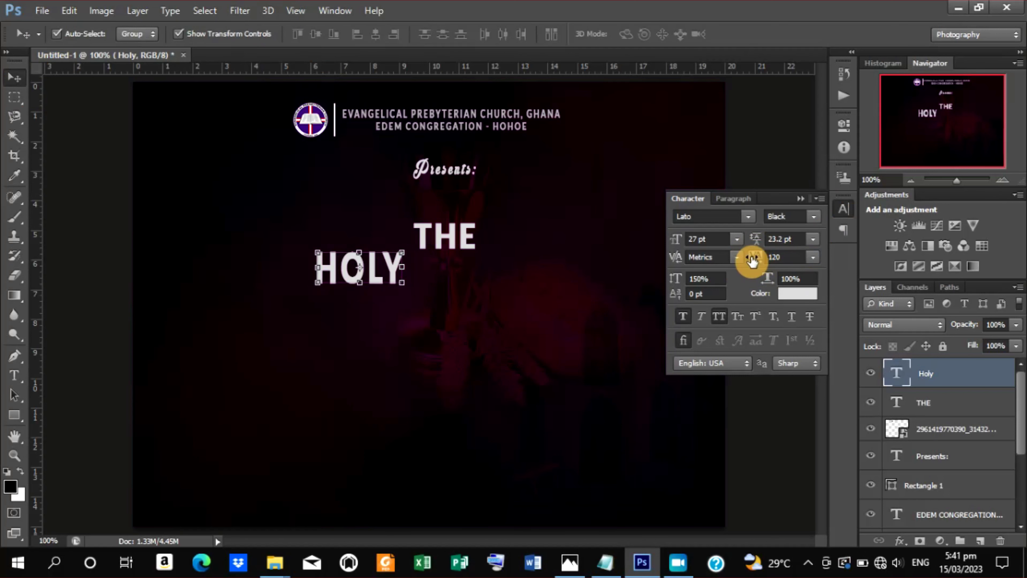
left_click(754, 261)
left_click_drag(753, 261, 808, 222)
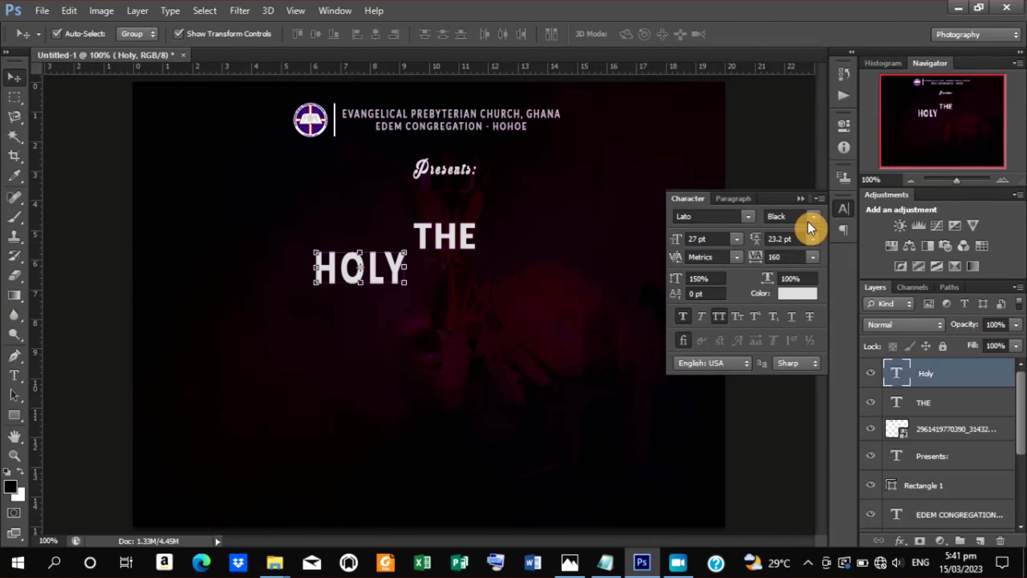
left_click(747, 219)
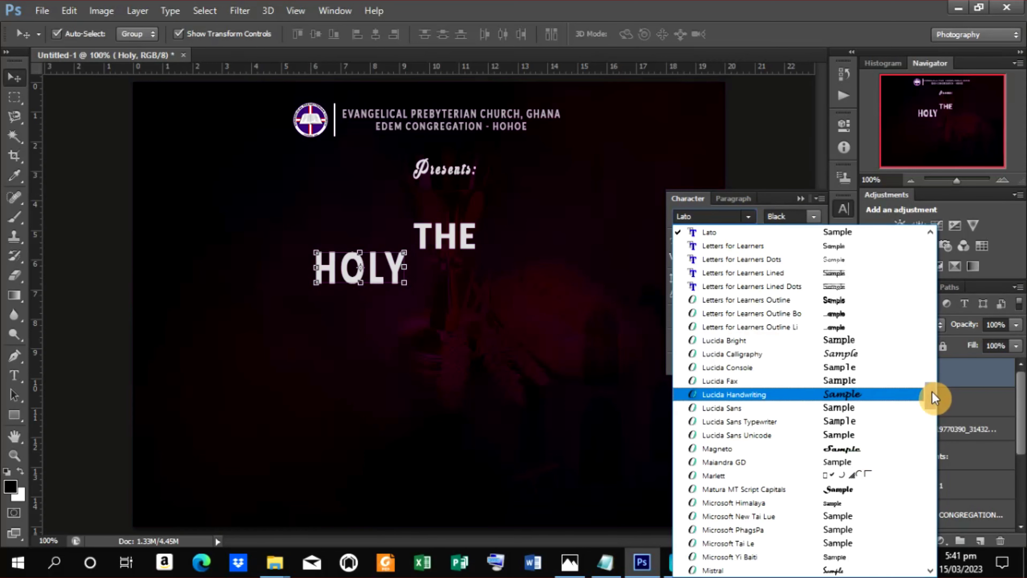
Set the HOLY text in the Raleway Heavy font.
left_click_drag(931, 392, 936, 455)
left_click(716, 273)
left_click(813, 217)
left_click(782, 323)
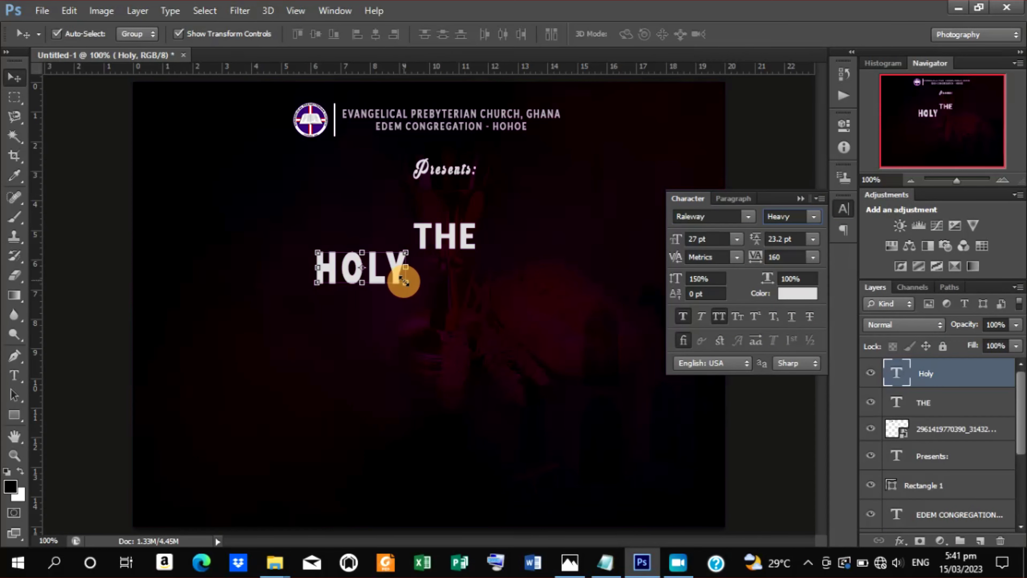
Enlarge HOLY about 3.5 times and move it down beneath THE.
left_click_drag(404, 281, 423, 293)
left_click(752, 36)
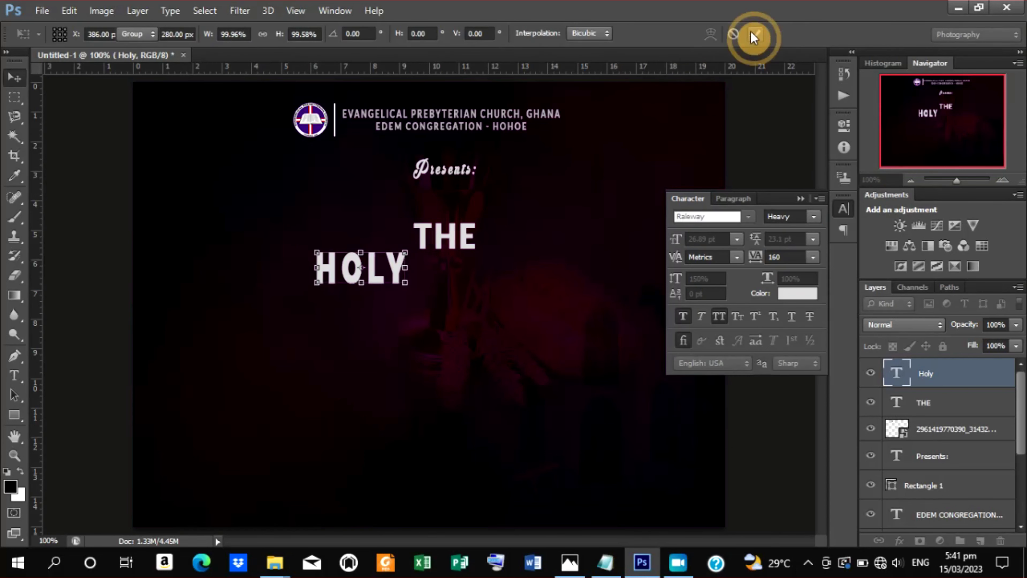
left_click_drag(406, 253, 539, 188)
left_click_drag(412, 301, 406, 377)
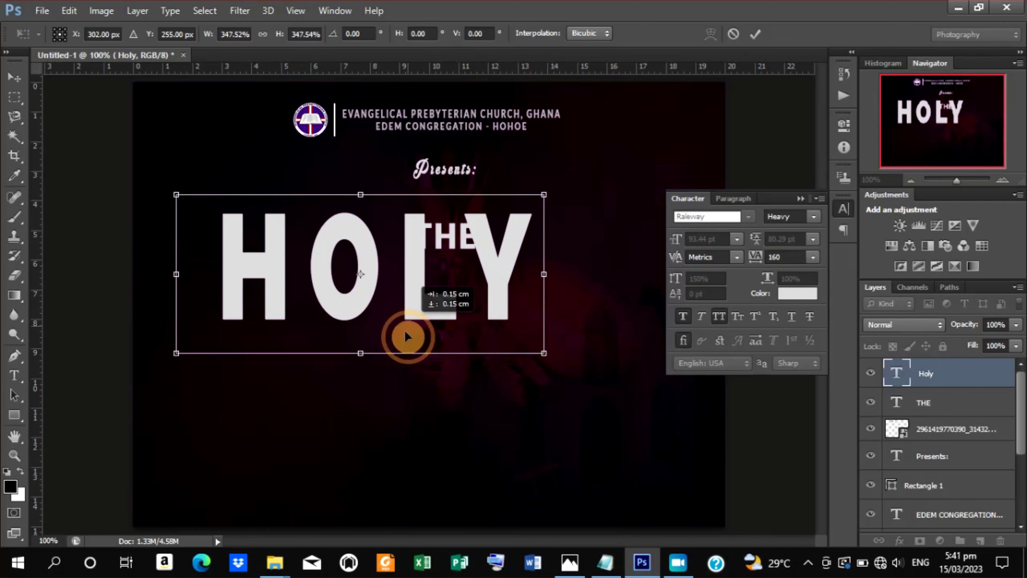
left_click(760, 34)
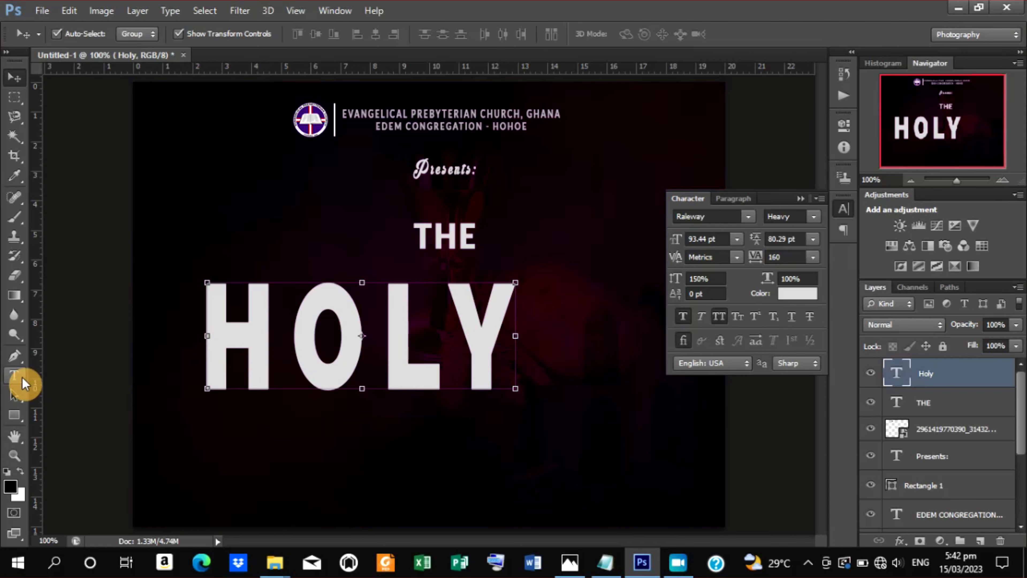
Rasterize the HOLY text and cut the letter H onto its own layer.
right_click(951, 372)
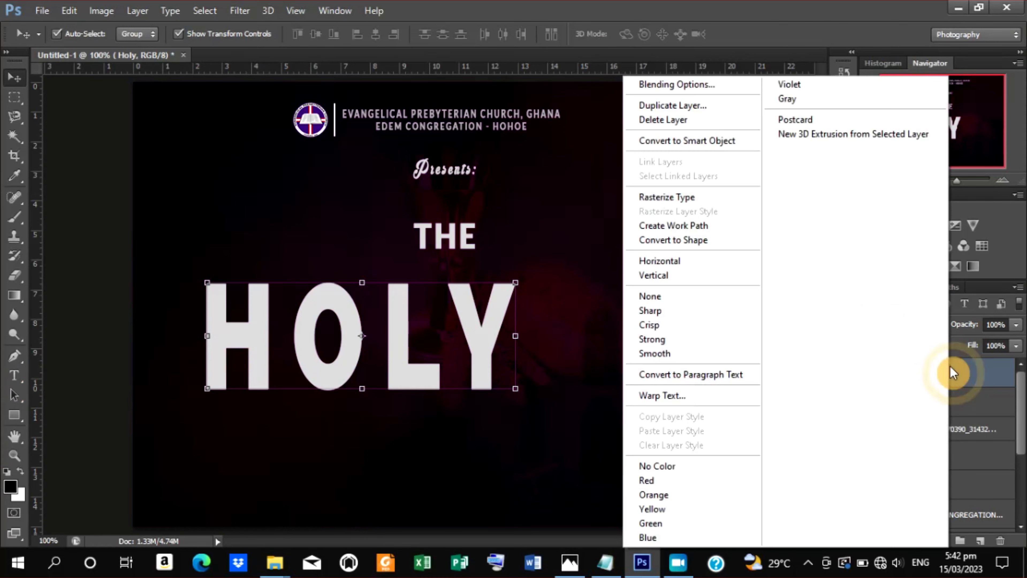
left_click(703, 199)
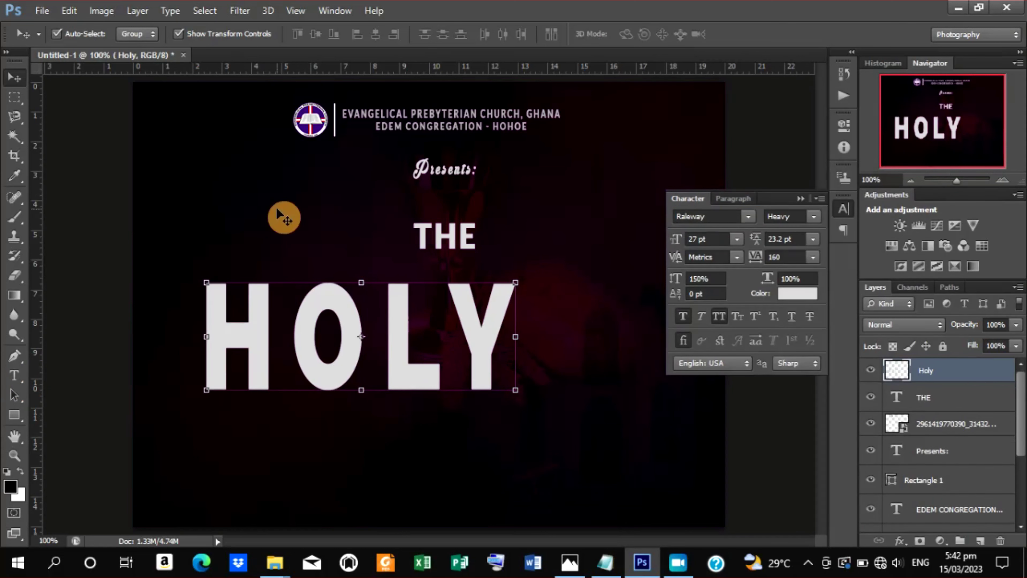
left_click(13, 97)
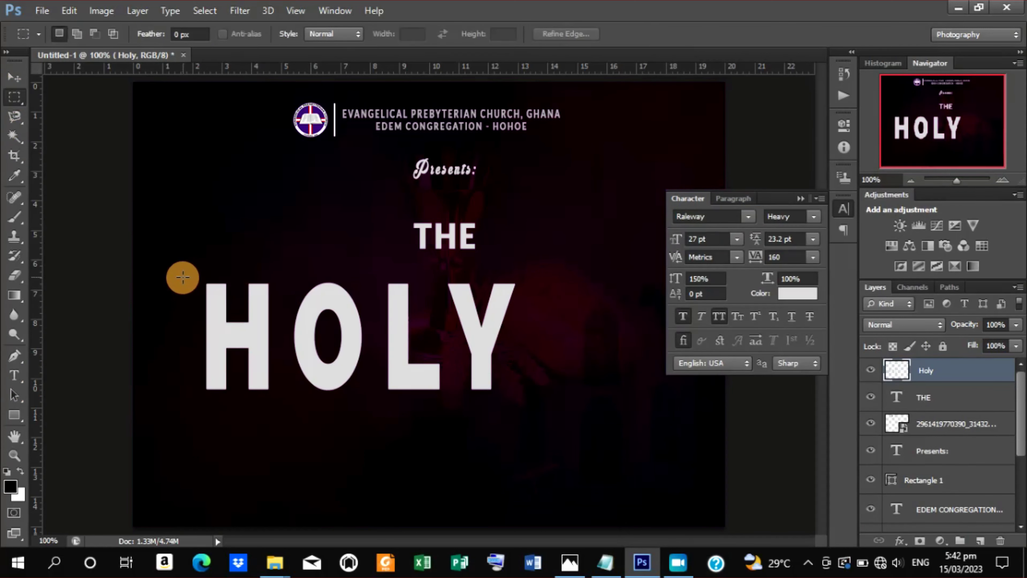
left_click_drag(184, 278, 285, 399)
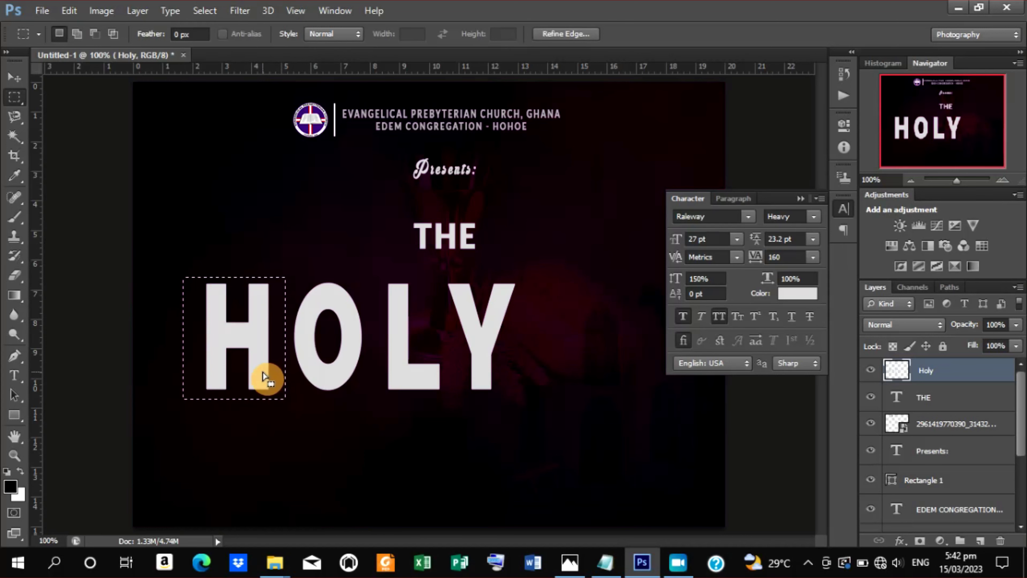
right_click(264, 377)
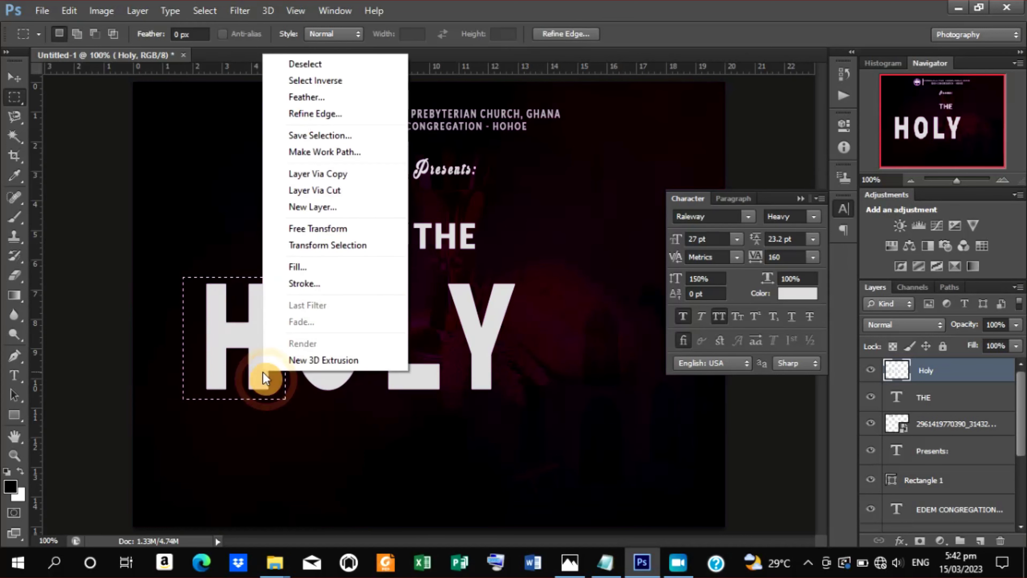
left_click(336, 192)
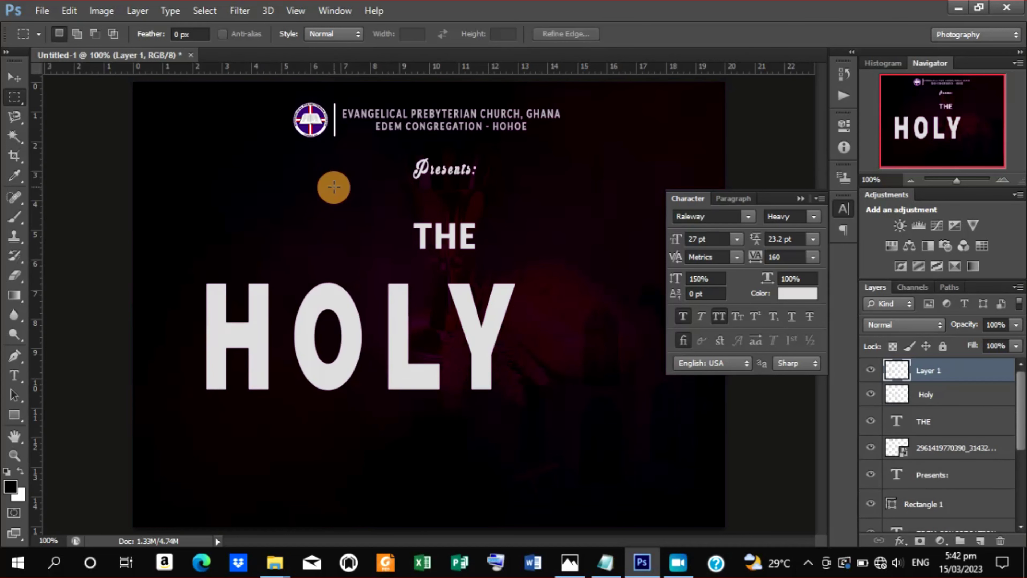
Cut the letters O and L from the Holy layer onto separate layers.
left_click(934, 400)
left_click_drag(289, 277, 368, 400)
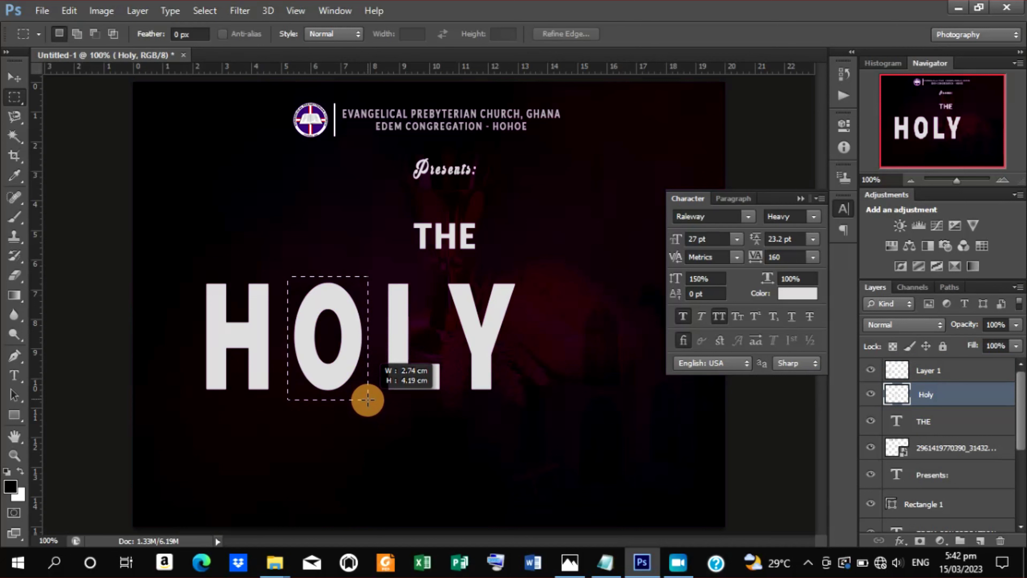
right_click(344, 346)
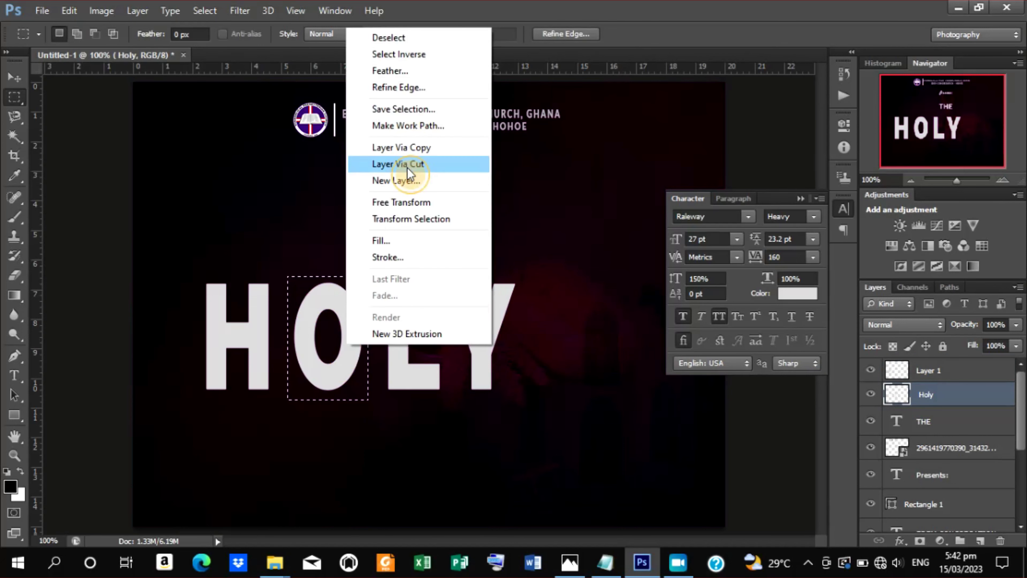
left_click(398, 164)
left_click(931, 416)
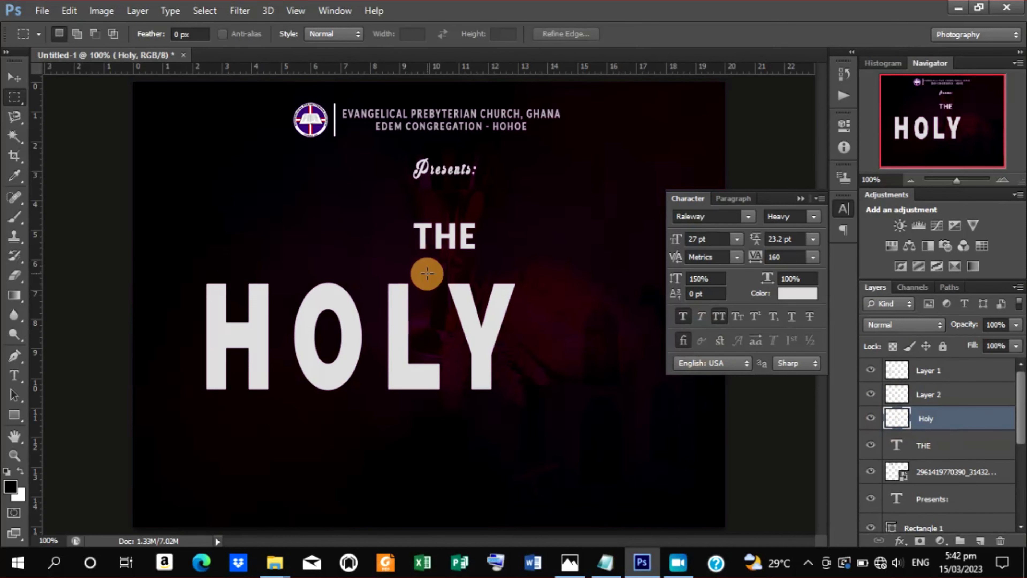
left_click_drag(375, 277, 446, 399)
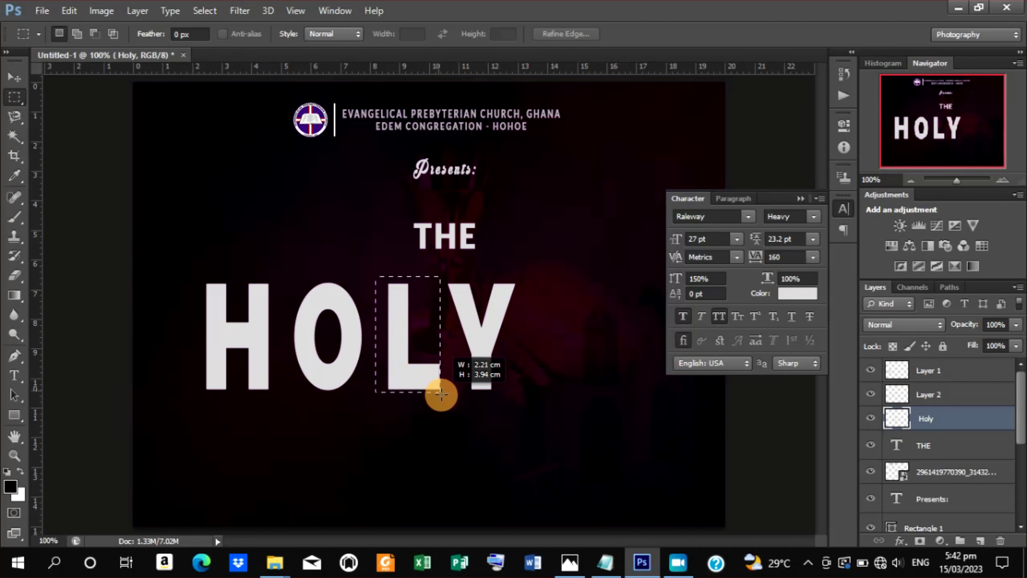
right_click(422, 368)
left_click(493, 190)
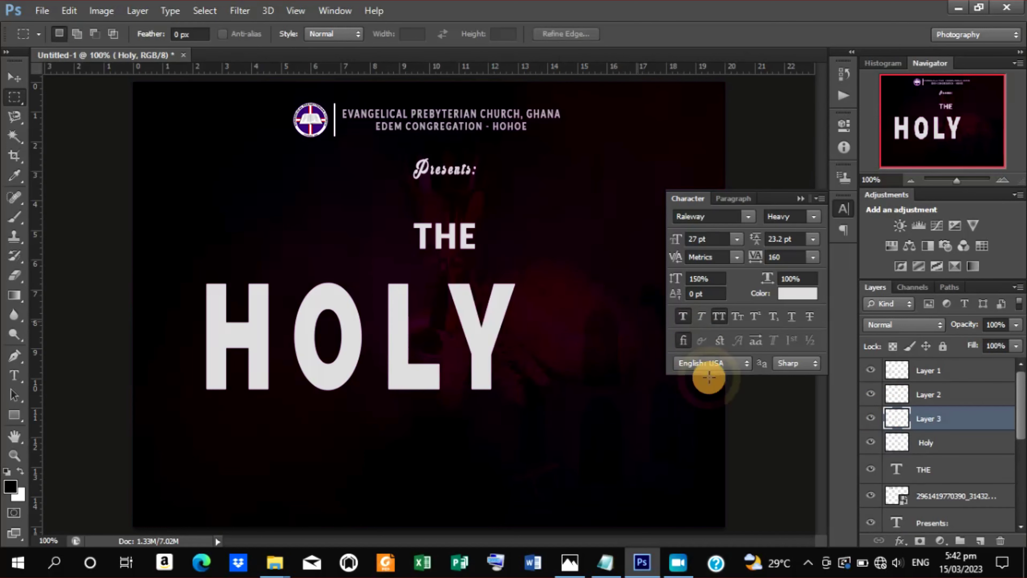
Cut Y onto its own layer, delete the empty Holy layer, and select the H layer with the Move tool.
left_click(940, 443)
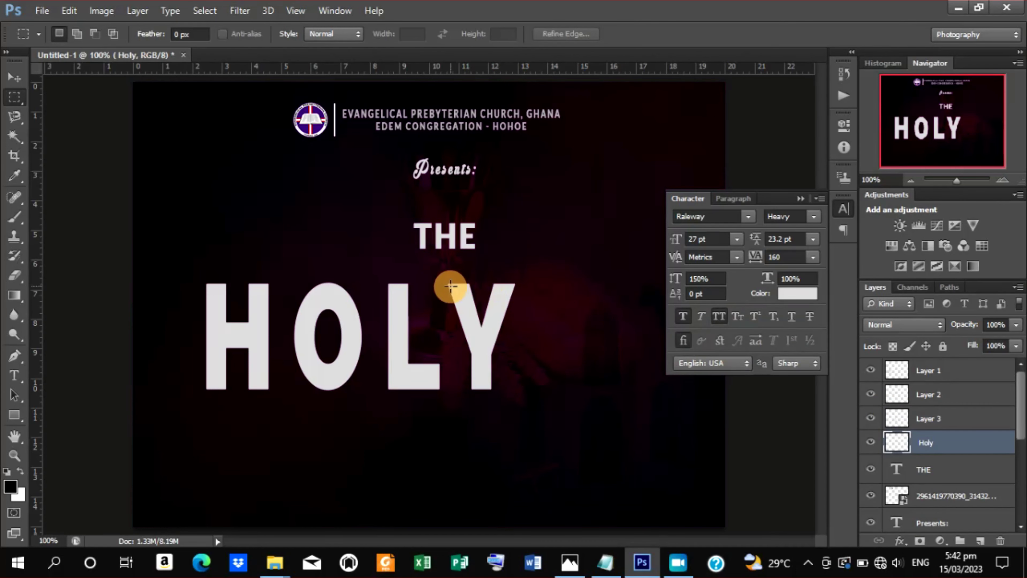
mouse_move(442, 278)
left_mouse_down()
mouse_move(526, 423)
mouse_move(523, 394)
left_mouse_up()
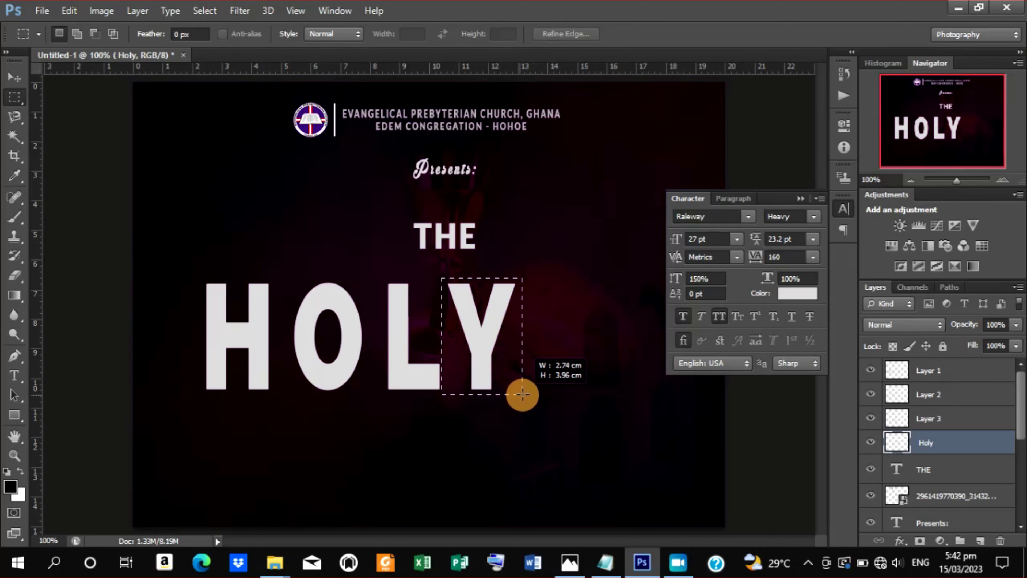
right_click(483, 368)
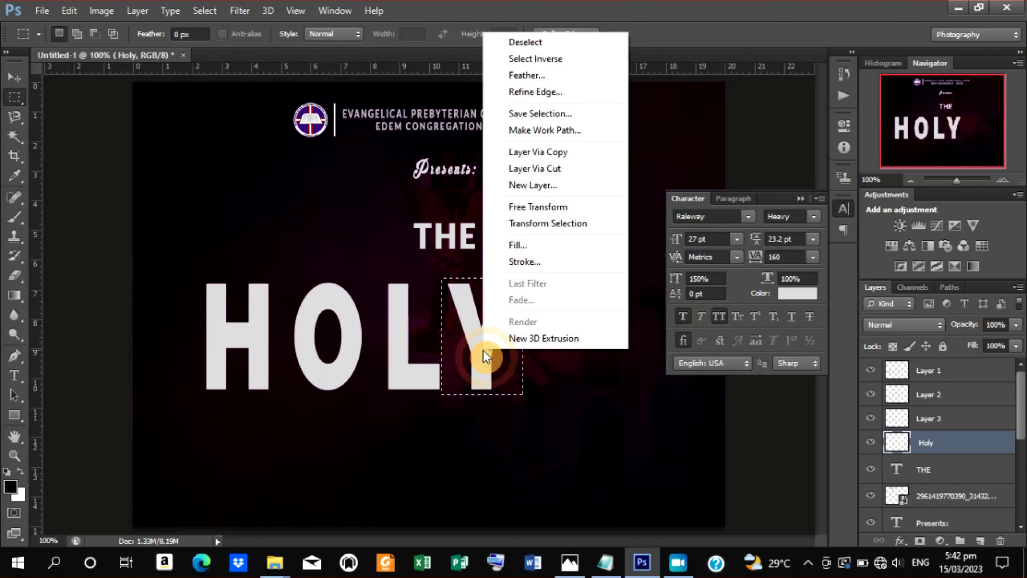
left_click(542, 169)
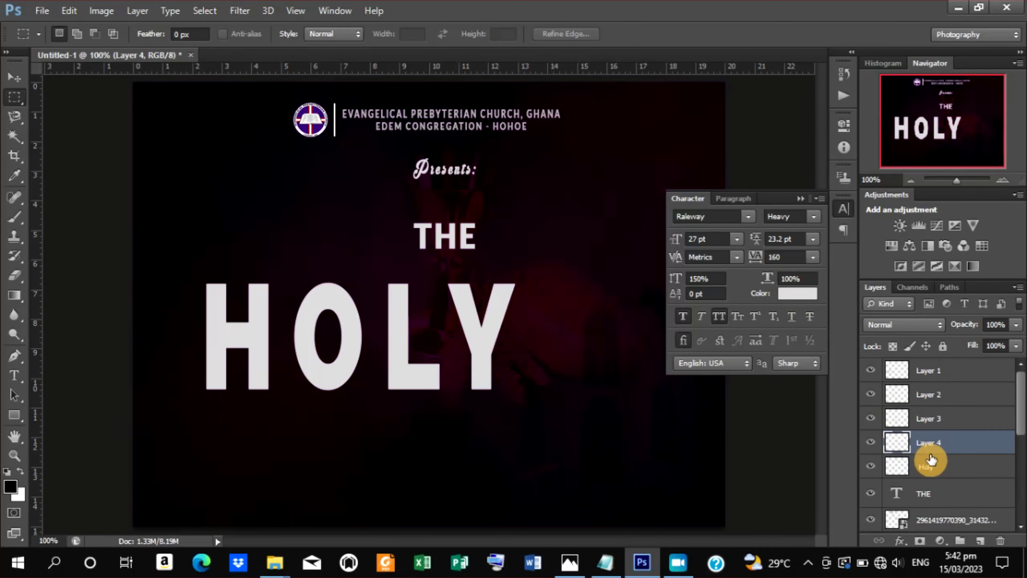
left_click(931, 474)
key("Delete")
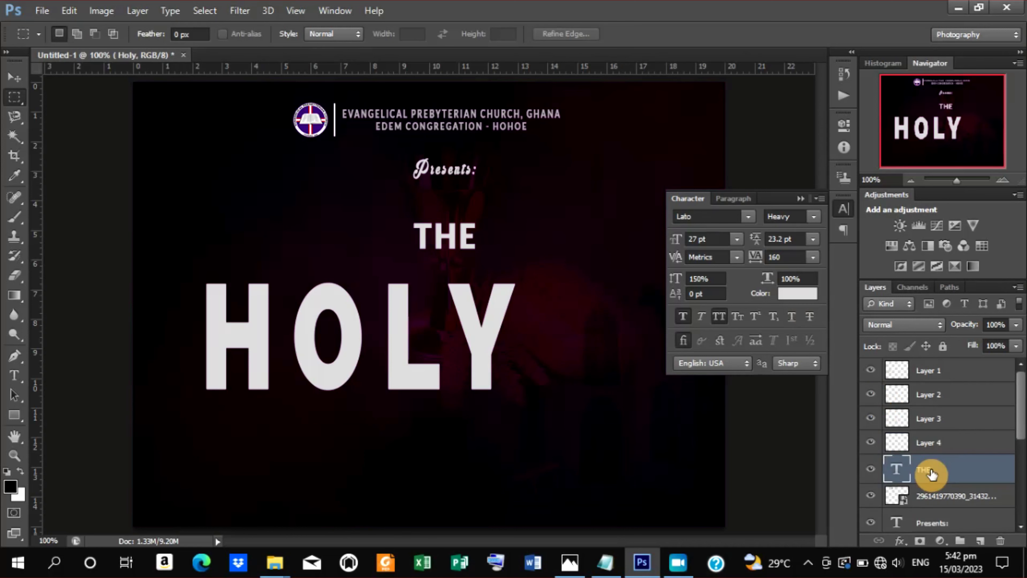
left_click(966, 379)
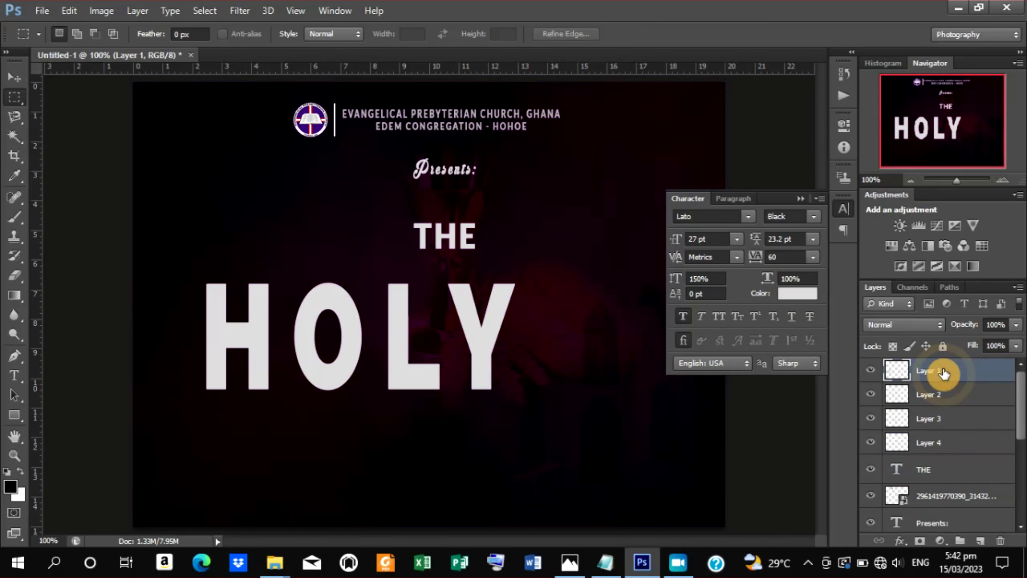
left_click(26, 85)
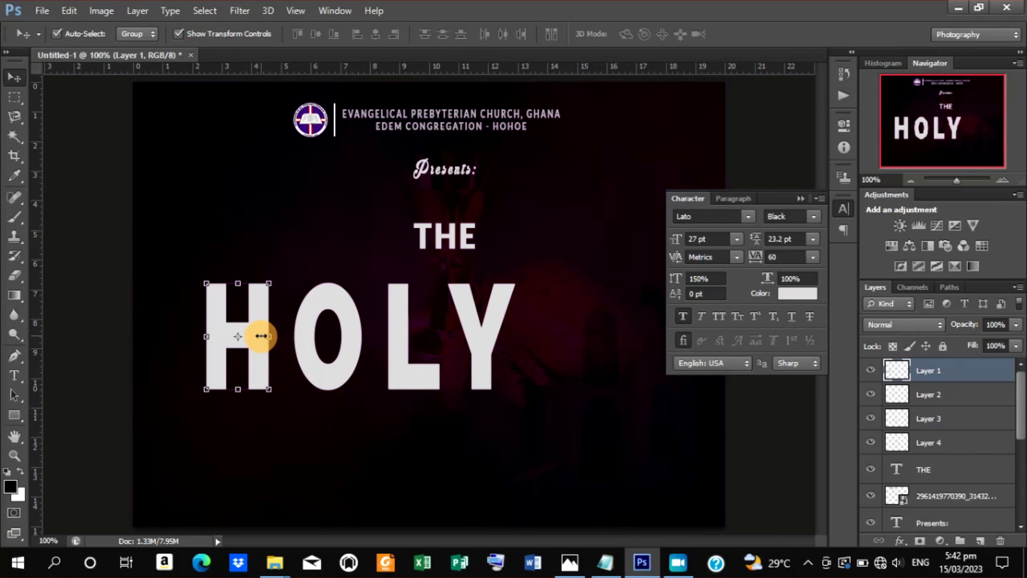
Widen the H and O letters of HOLY with Free Transform.
left_click_drag(269, 337, 284, 336)
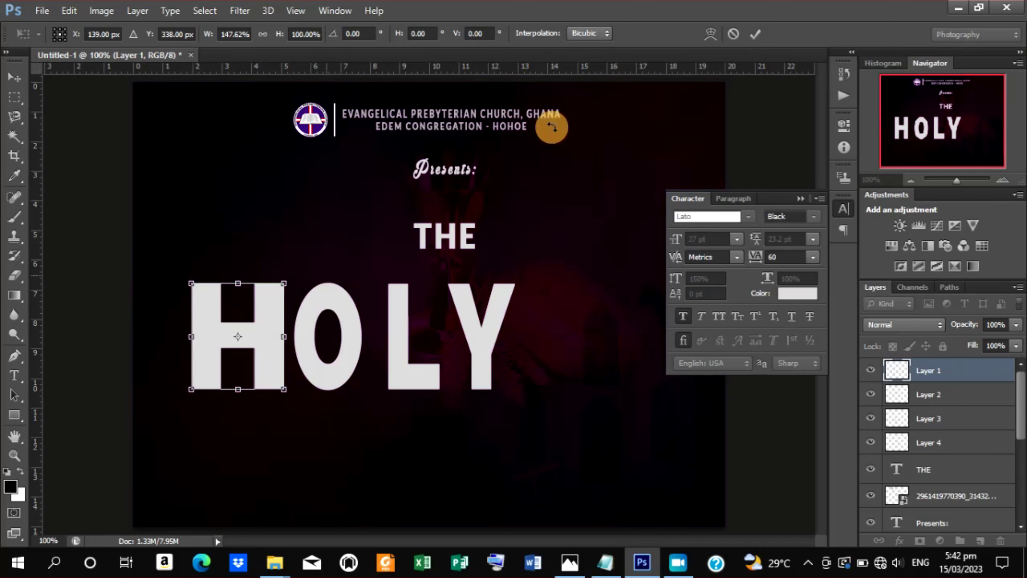
left_click(754, 37)
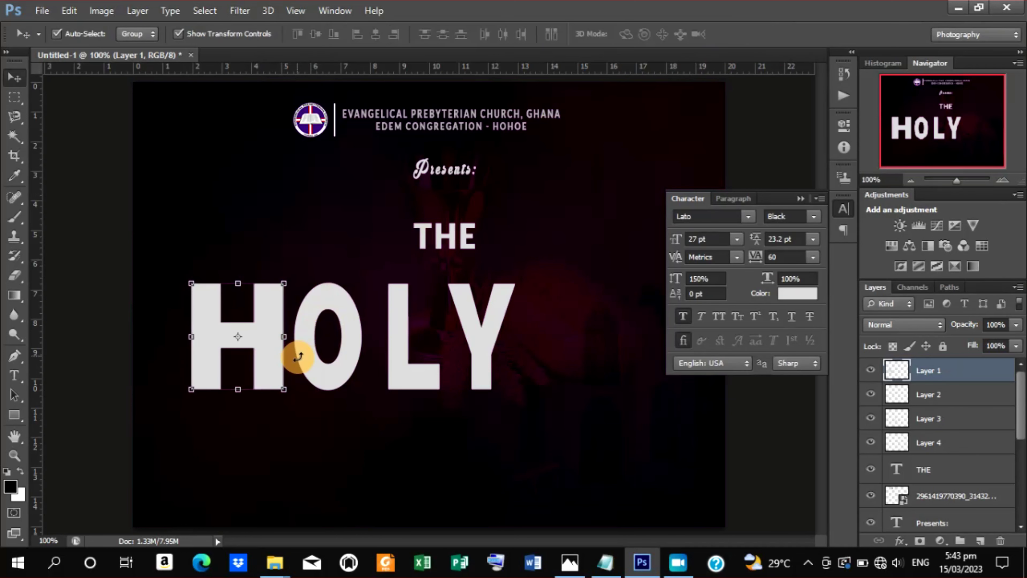
left_click(340, 337)
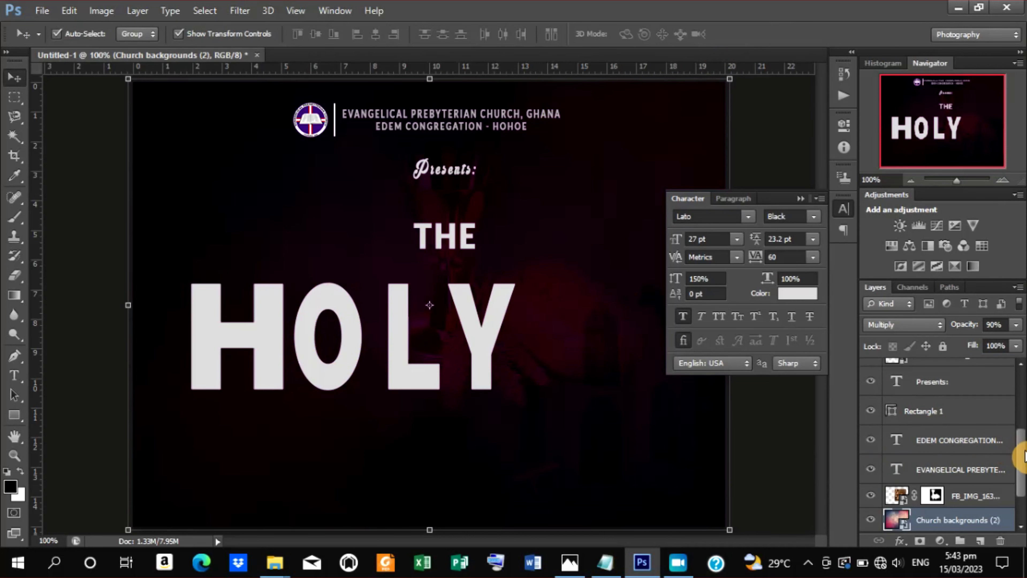
left_click_drag(1019, 456, 1019, 389)
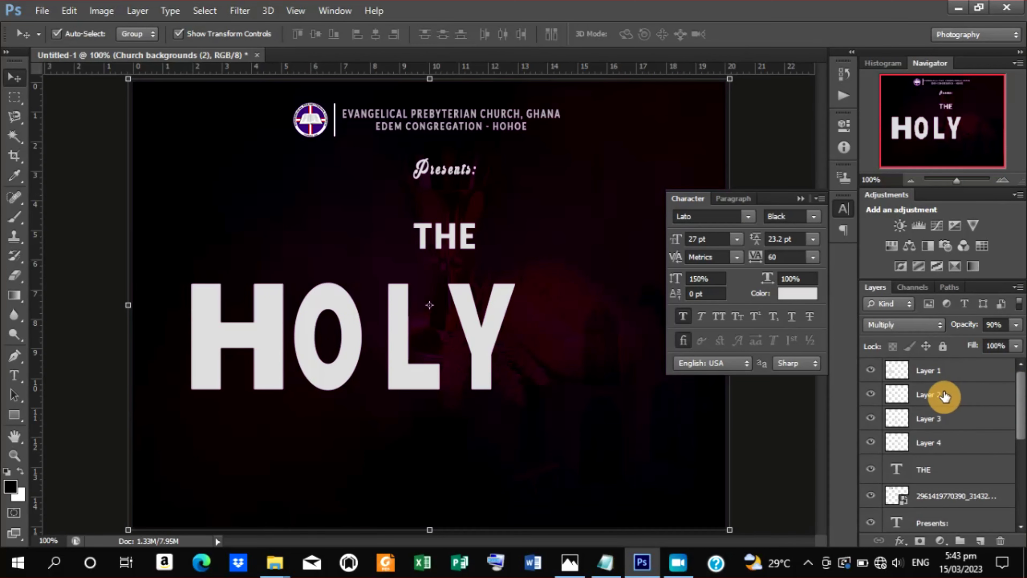
left_click(941, 393)
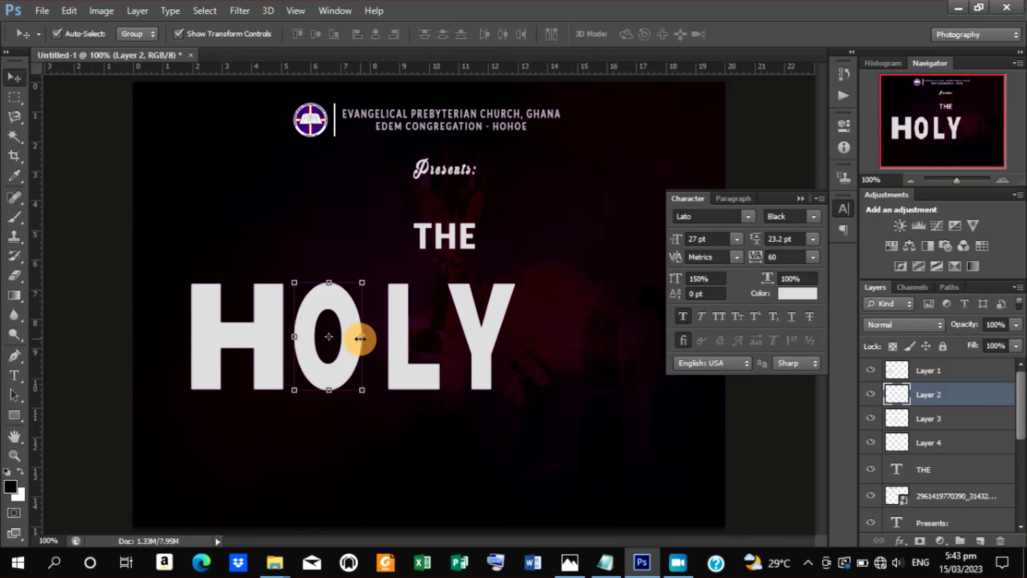
left_click_drag(361, 339, 387, 337)
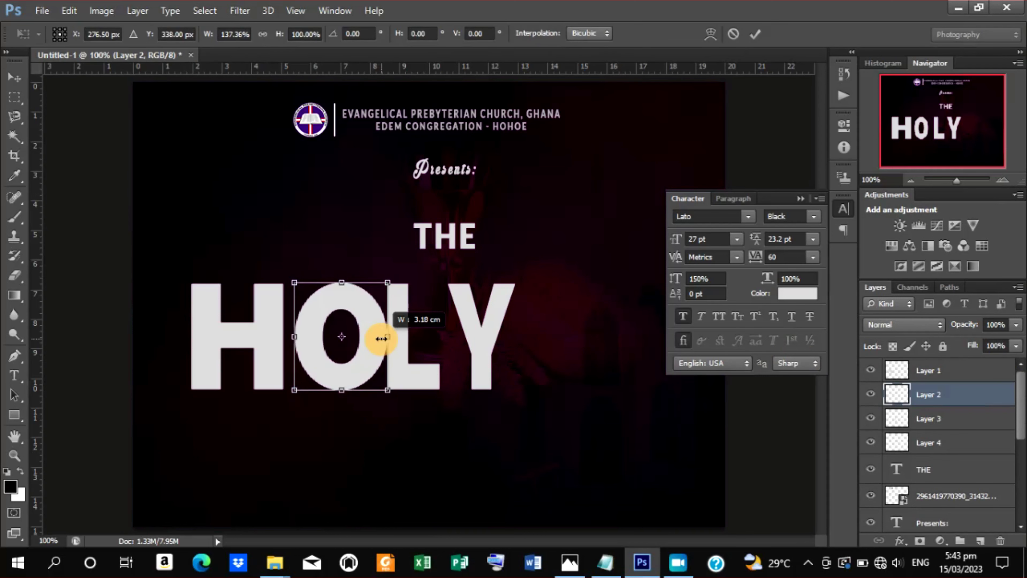
left_click(755, 34)
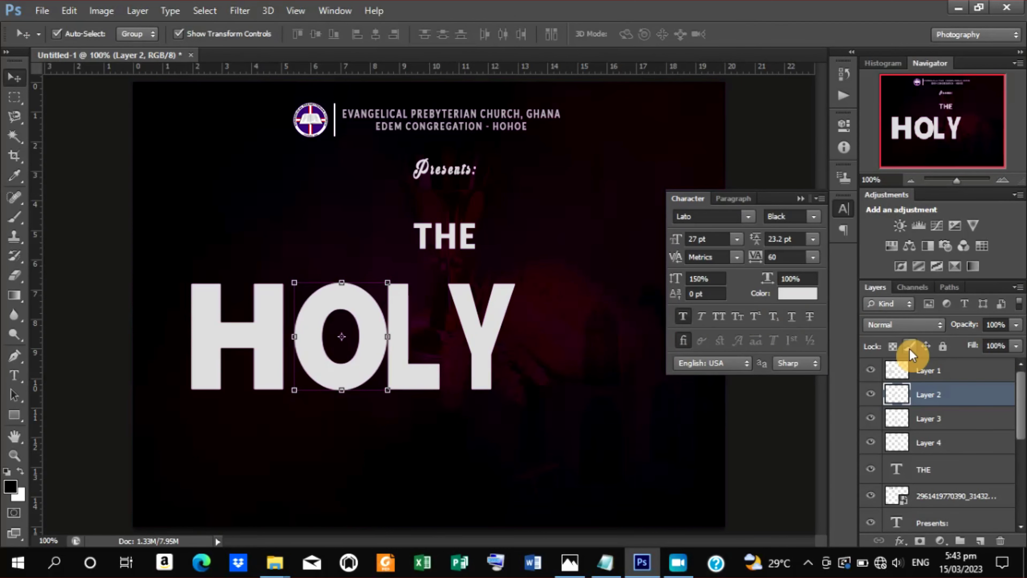
Widen the L and Y letters of HOLY the same way.
left_click(929, 417)
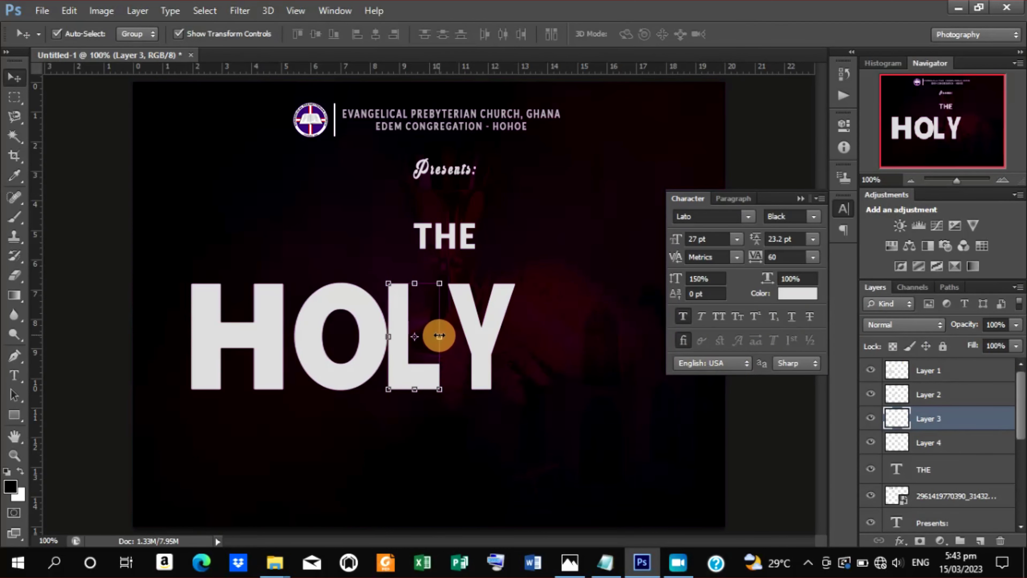
left_click_drag(439, 337, 457, 335)
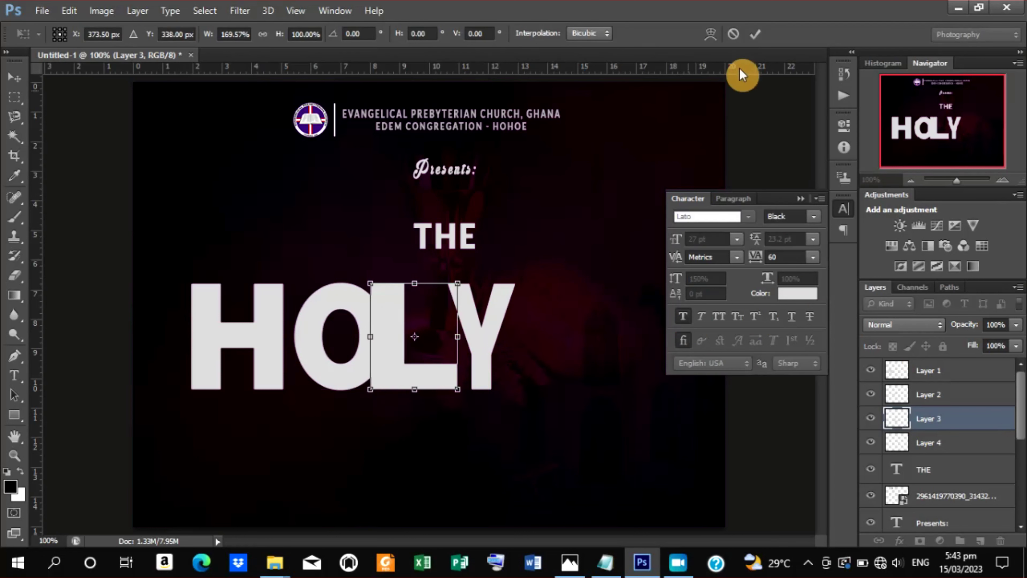
left_click(755, 34)
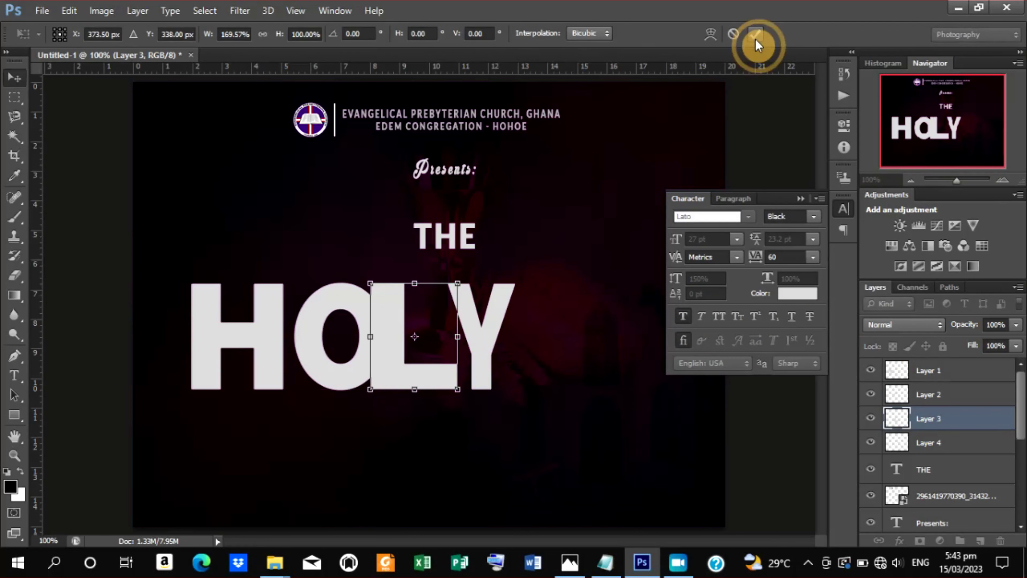
left_click(949, 441)
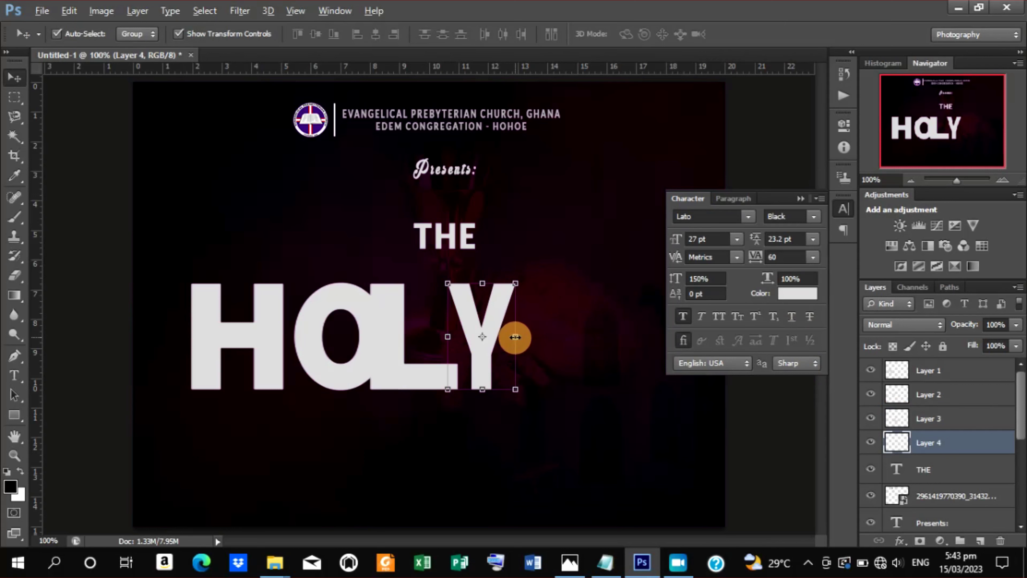
left_click_drag(516, 337, 537, 336)
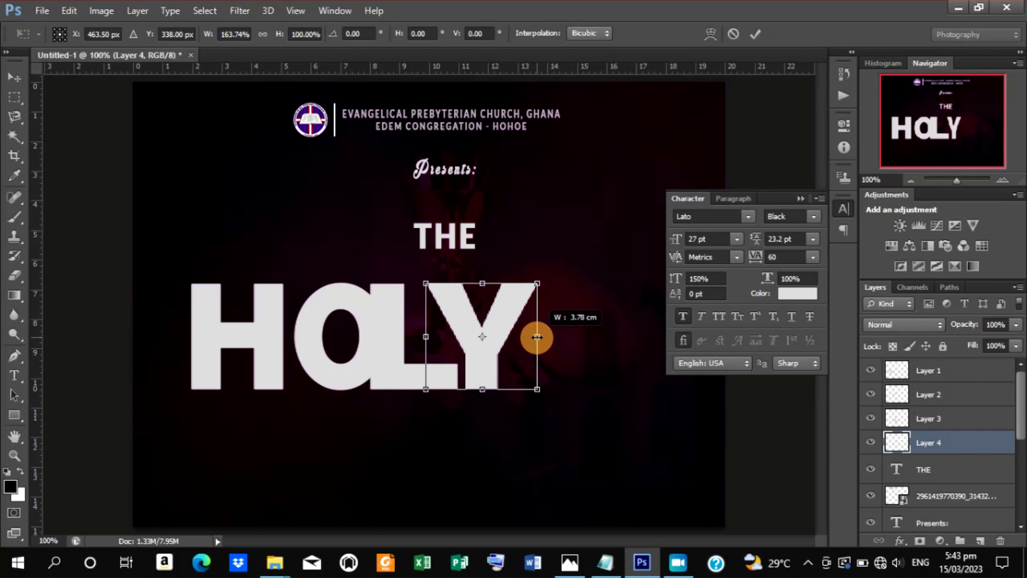
left_click(756, 36)
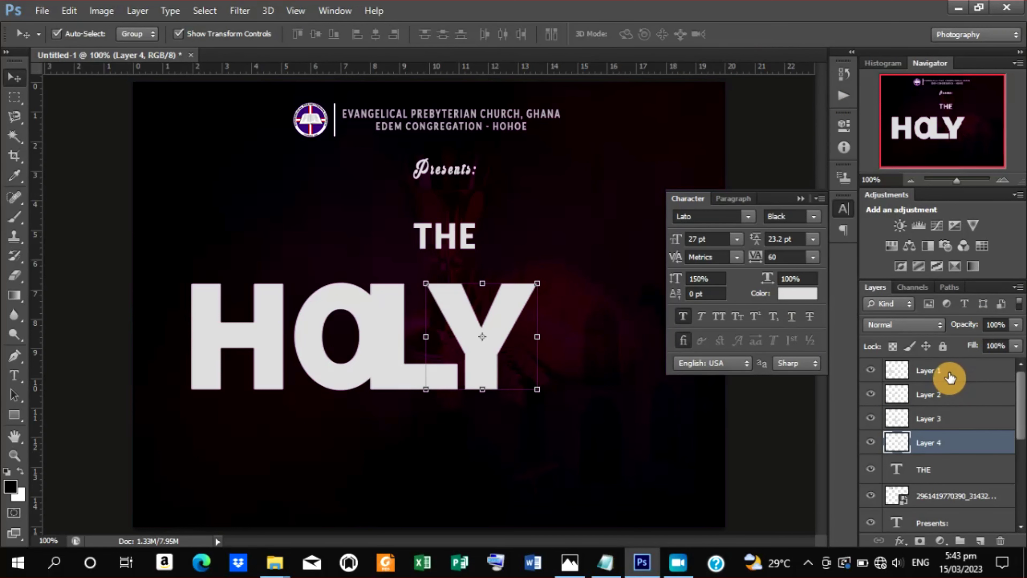
Nudge the O three steps left, then back three steps right.
left_click(939, 394)
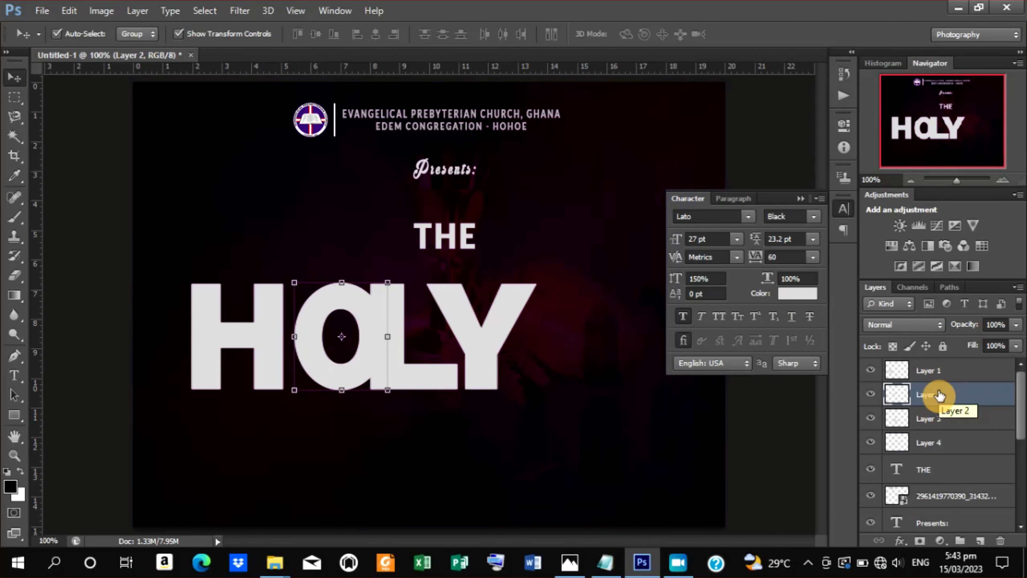
key("Left")
key("Left")
key("Left")
key("Left")
key("Left")
key("Left")
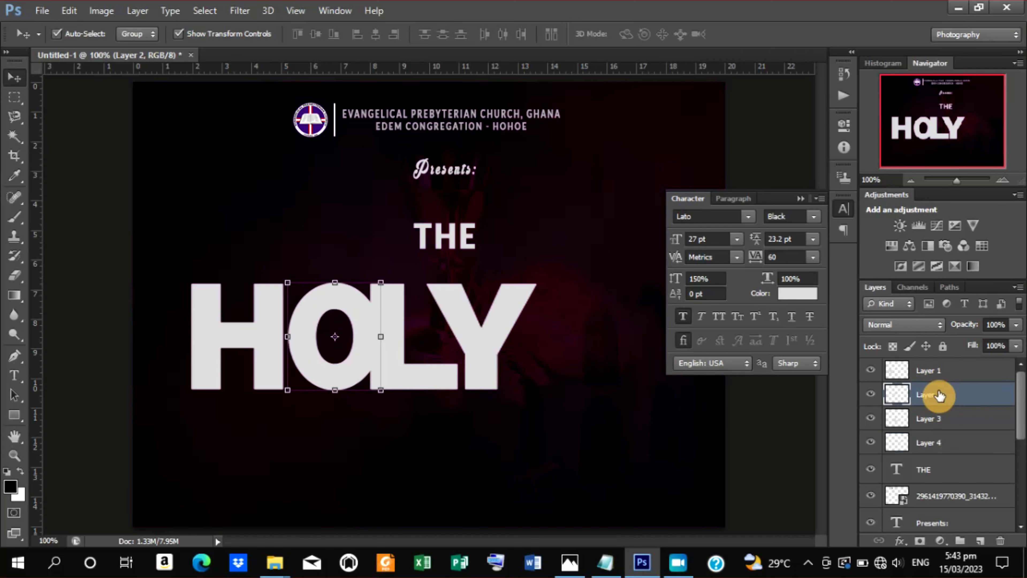
key("Left")
key("Left")
key("Left")
key("Left")
key("Left")
key("Left")
key("Left")
key("Left")
key("Left")
key("Left")
key("Left")
key("Left")
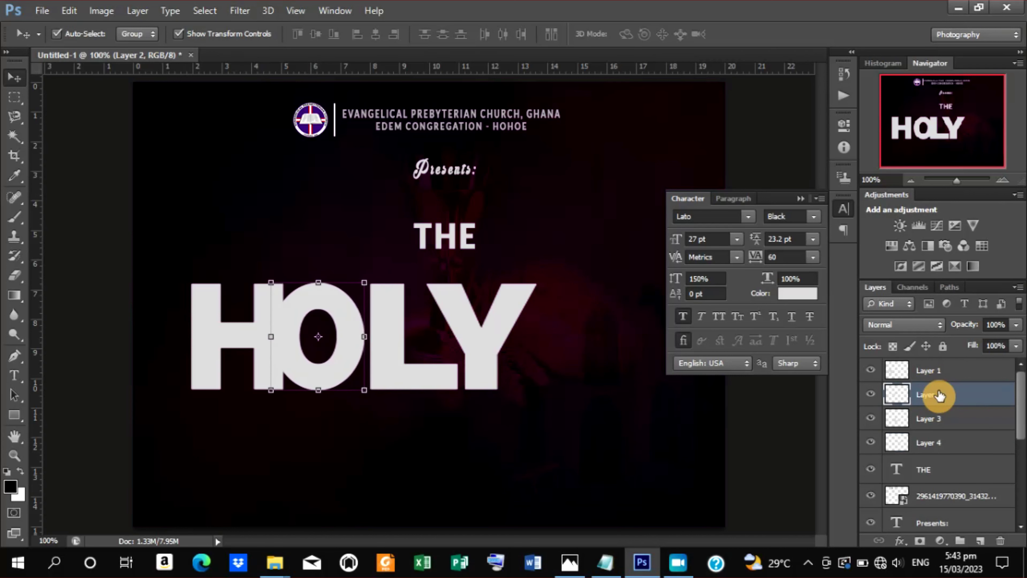
key("Left")
key("Left")
key("Left")
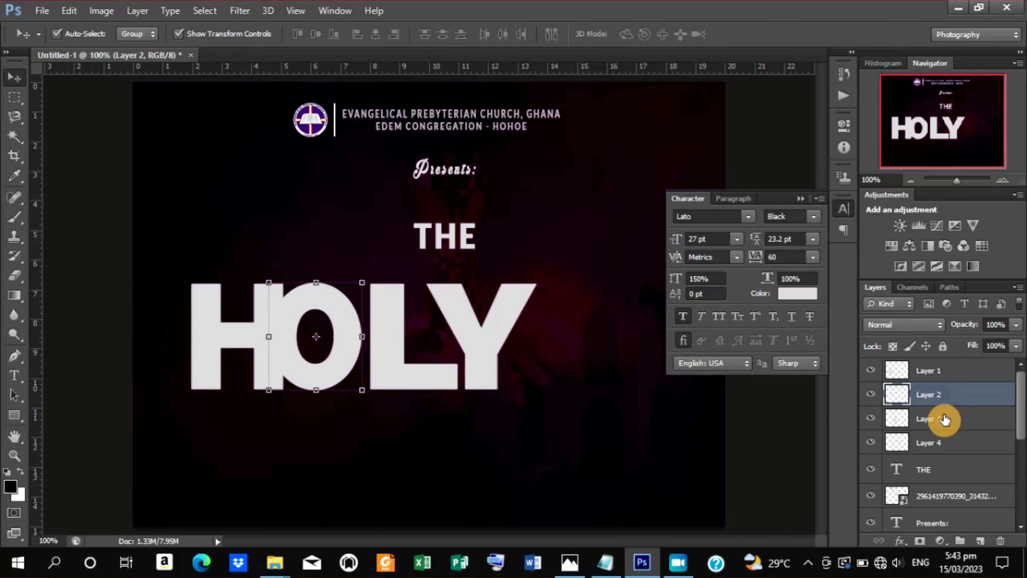
left_click(944, 419)
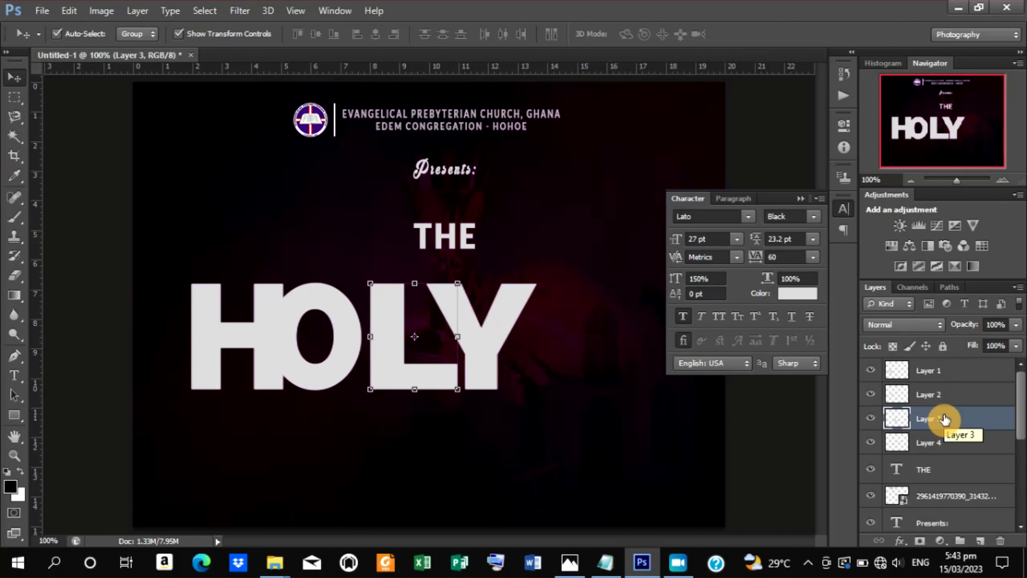
left_click(937, 396)
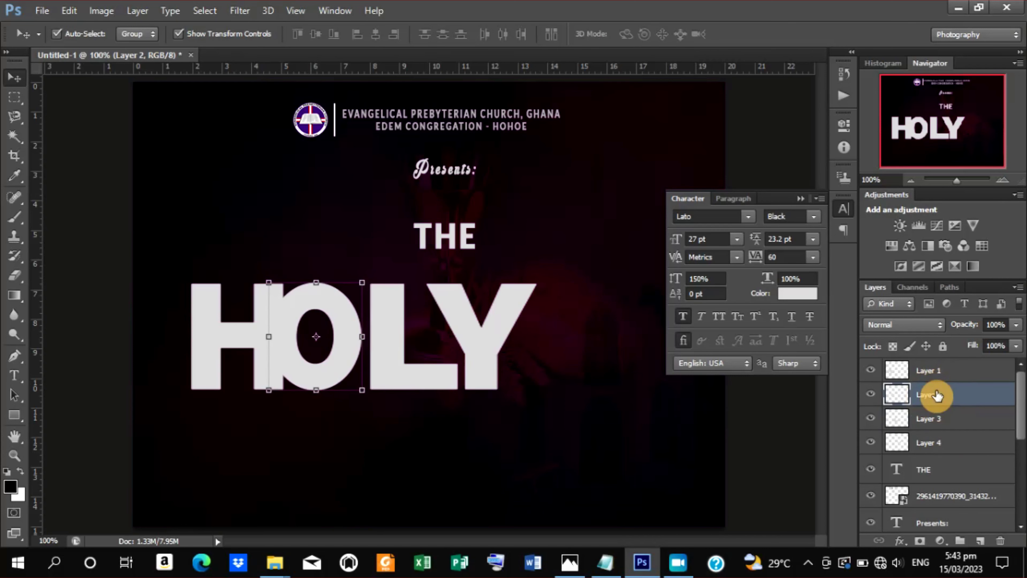
key("Right")
key("Right")
key("Right")
key("Right")
key("Right")
key("Right")
key("Right")
key("Right")
key("Right")
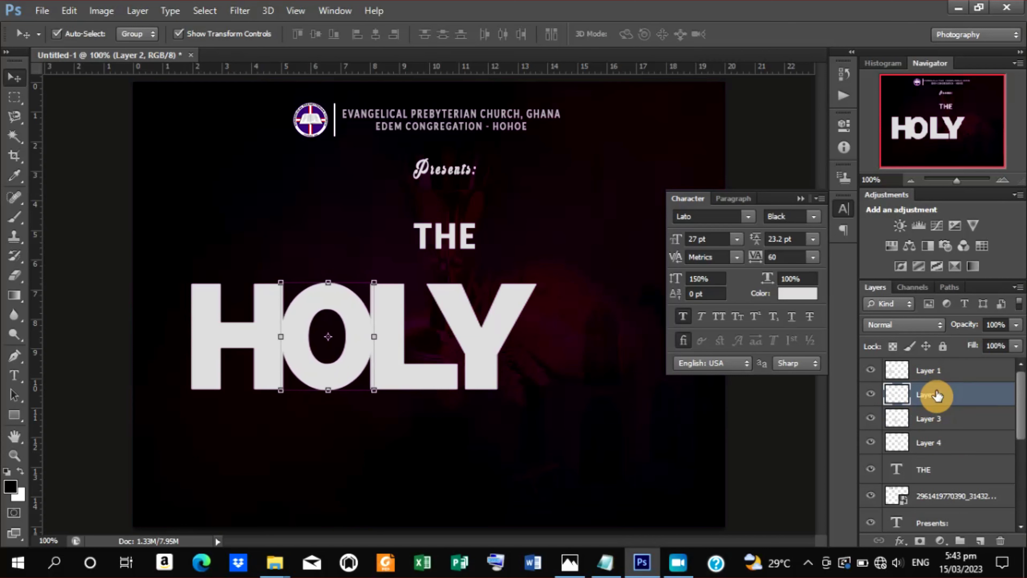
key("Right")
key("Right")
key("Right")
key("Right")
key("Right")
key("Right")
key("Right")
key("Right")
key("Right")
key("Right")
key("Right")
key("Right")
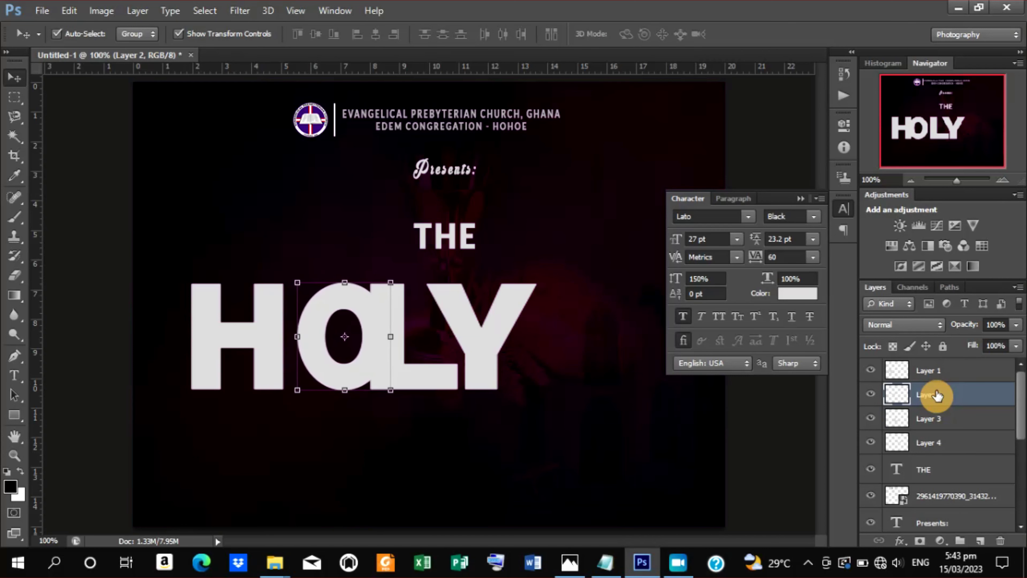
key("Right")
key("Right")
key("Right")
Nudge the L three steps and the Y four steps right for even spacing.
left_click(939, 420)
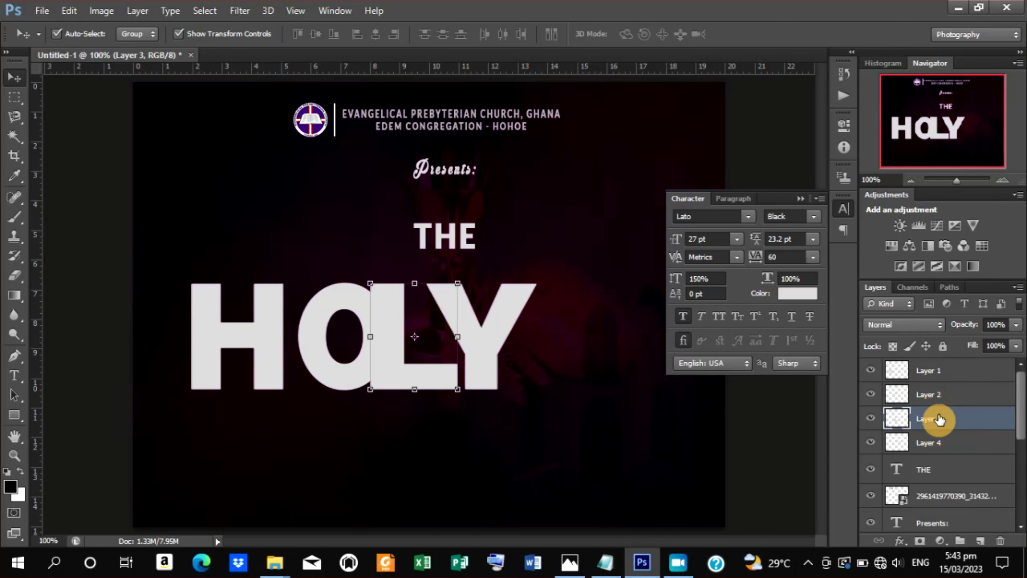
key("Right")
key("Right")
key("Right")
key("Right")
key("Right")
key("Right")
key("Right")
key("Right")
key("Right")
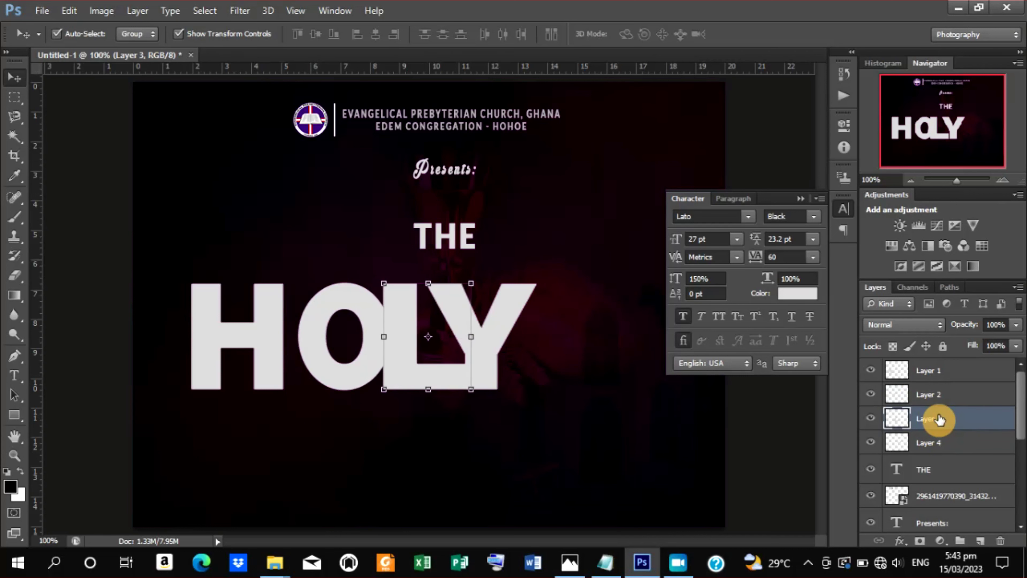
key("Right")
key("Right")
key("Right")
key("Right")
key("Right")
key("Right")
key("Right")
key("Right")
key("Right")
key("Right")
key("Right")
key("Right")
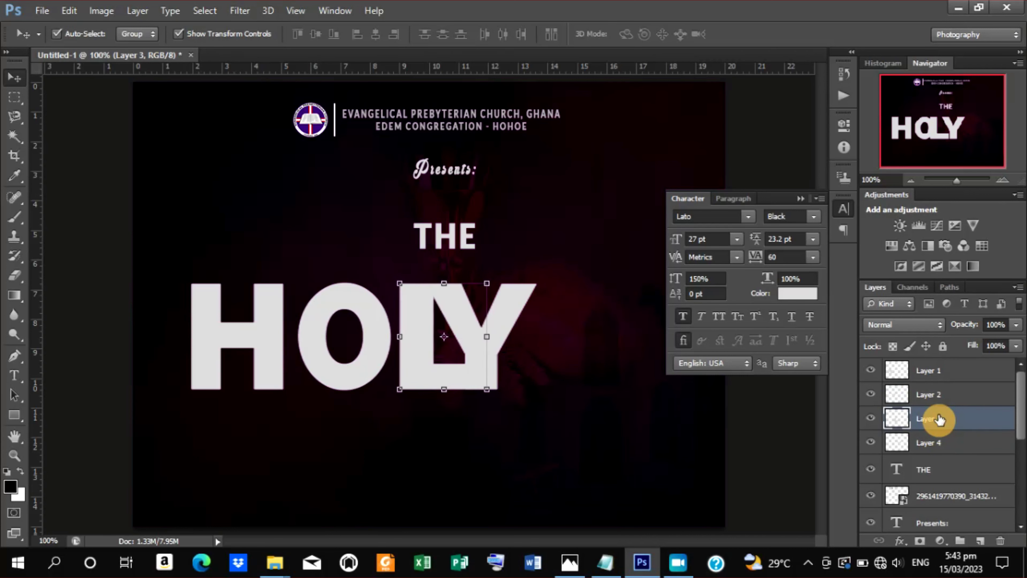
key("Right")
key("Right")
key("Right")
left_click(927, 450)
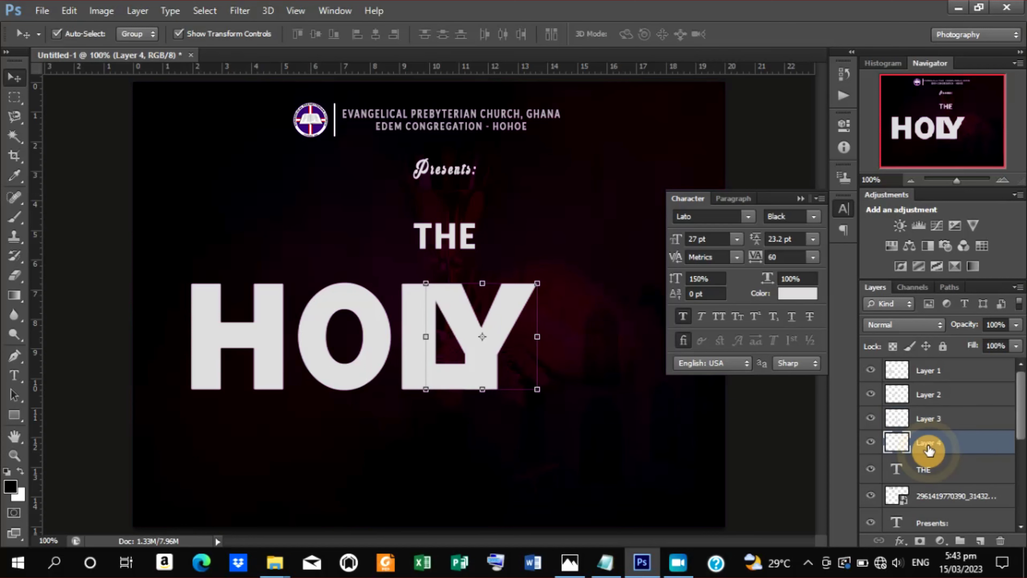
key("Right")
key("Right")
key("Right")
key("Right")
key("Right")
key("Right")
key("Right")
key("Right")
key("Right")
key("Right")
key("Right")
key("Right")
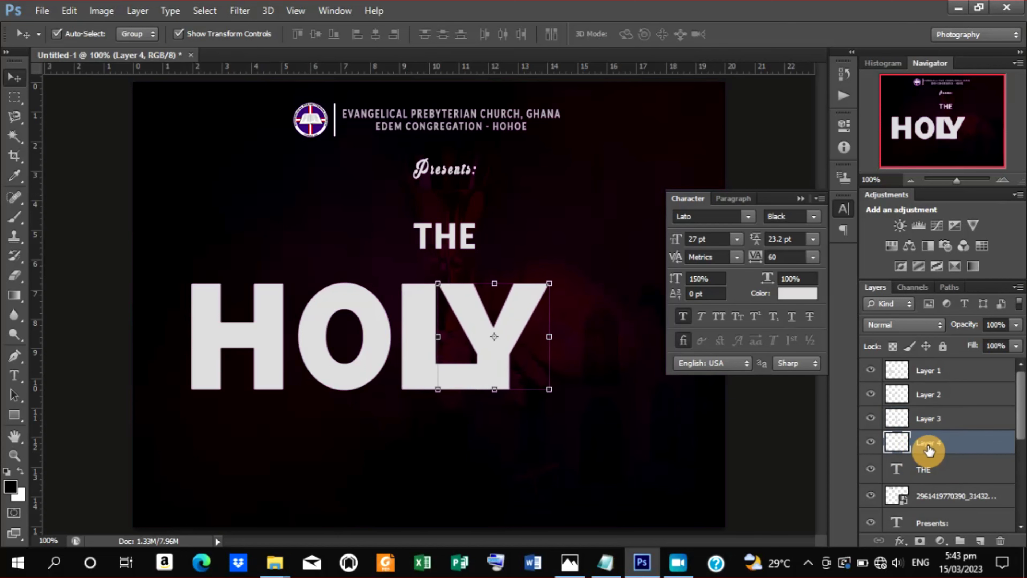
key("Right")
key("Right")
key("Right")
key("Right")
key("Right")
key("Right")
key("Right")
key("Right")
key("Right")
key("Right")
key("Right")
key("Right")
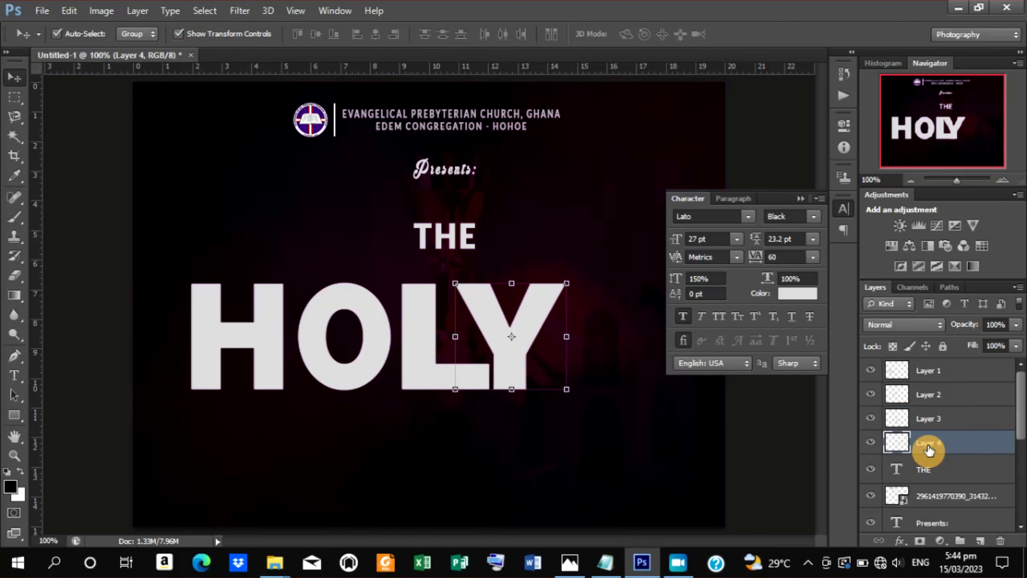
key("Right")
key("Right")
key("Right")
key("Right")
key("Right")
key("Right")
key("Right")
key("Right")
key("Right")
key("Right")
key("Right")
key("Right")
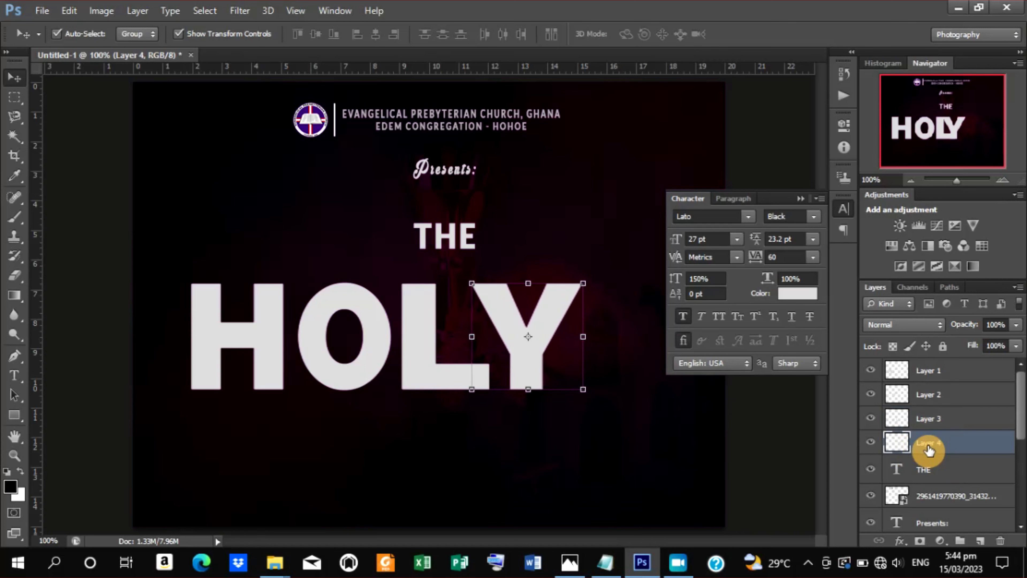
key("Right")
key("Right")
key("Right")
key("Right")
key("Right")
key("Right")
key("Right")
key("Right")
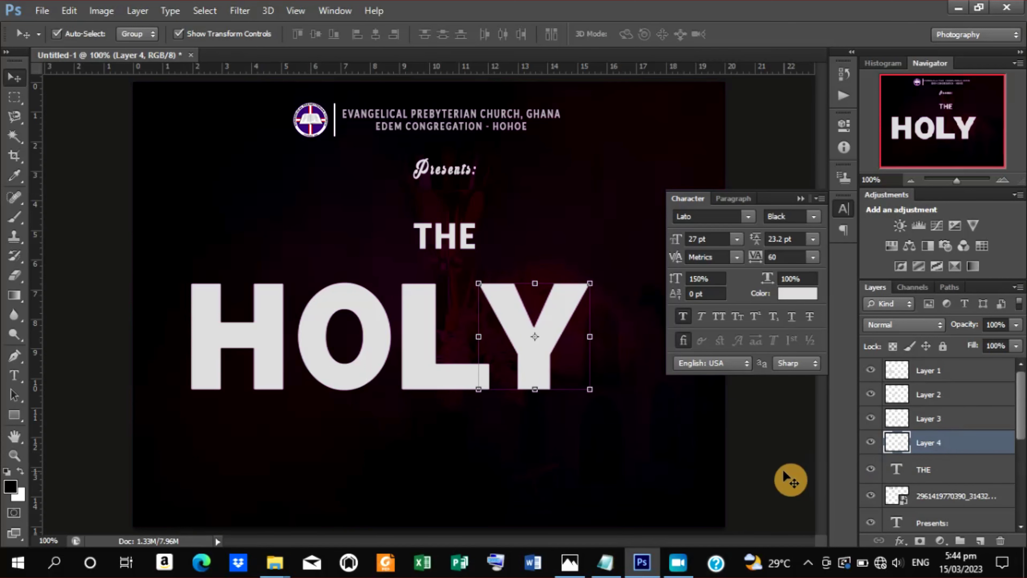
Lock the FB_IMG and Church backgrounds layers together.
left_click(249, 359)
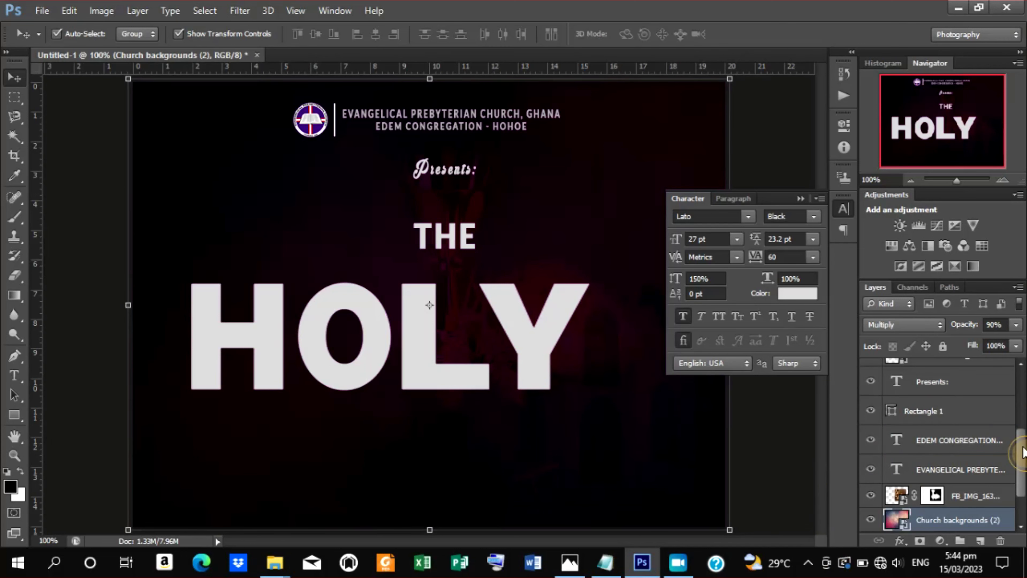
left_click(958, 499, "shift")
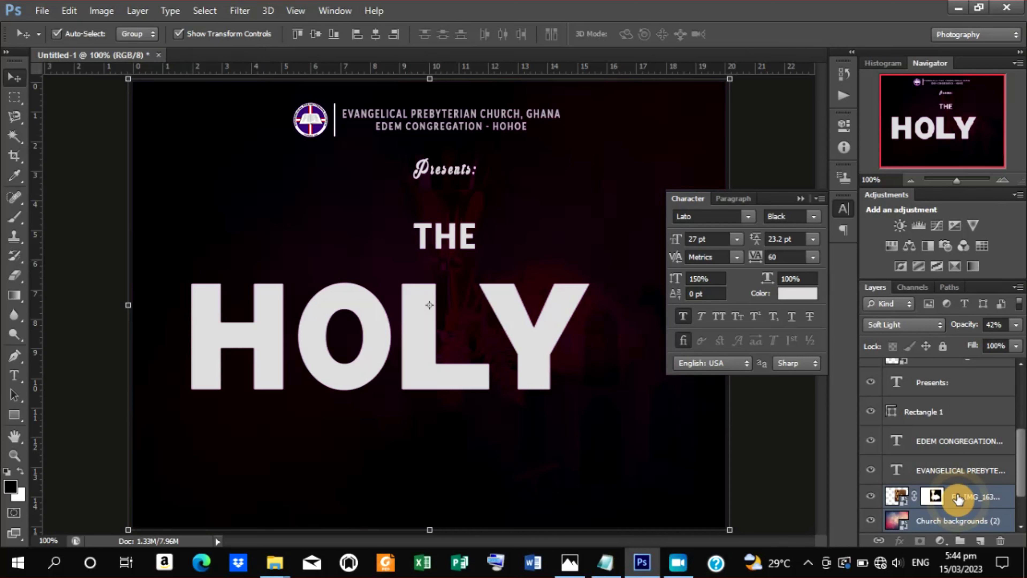
left_click(940, 348)
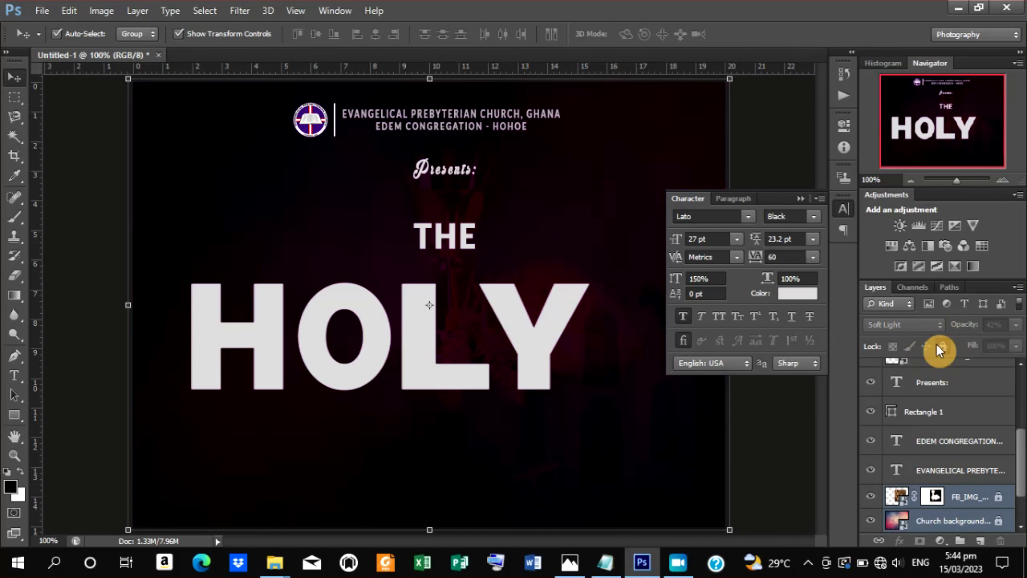
left_click(781, 419)
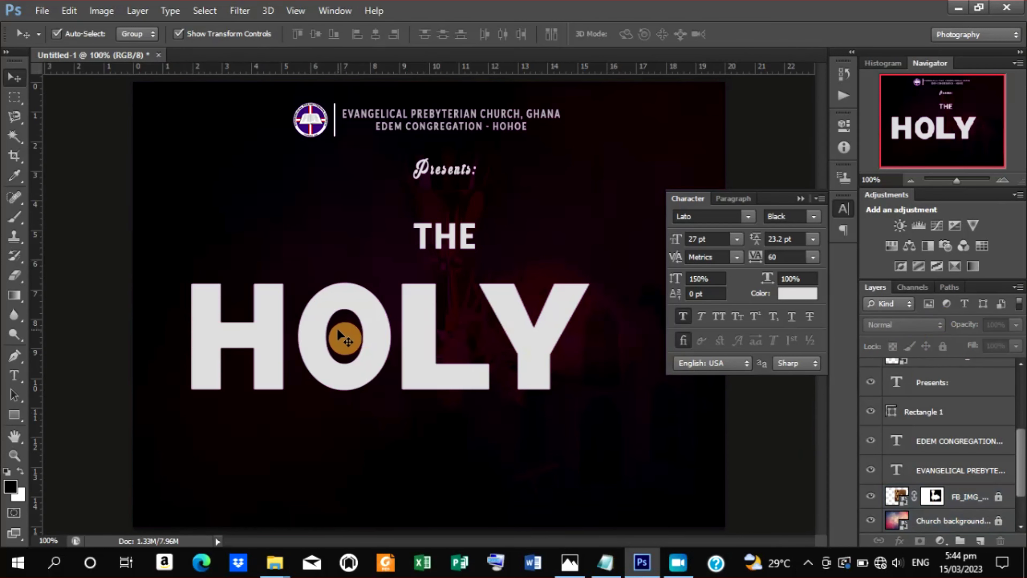
Add a blank layer mask to Layer 1, the H of HOLY.
left_click(317, 337)
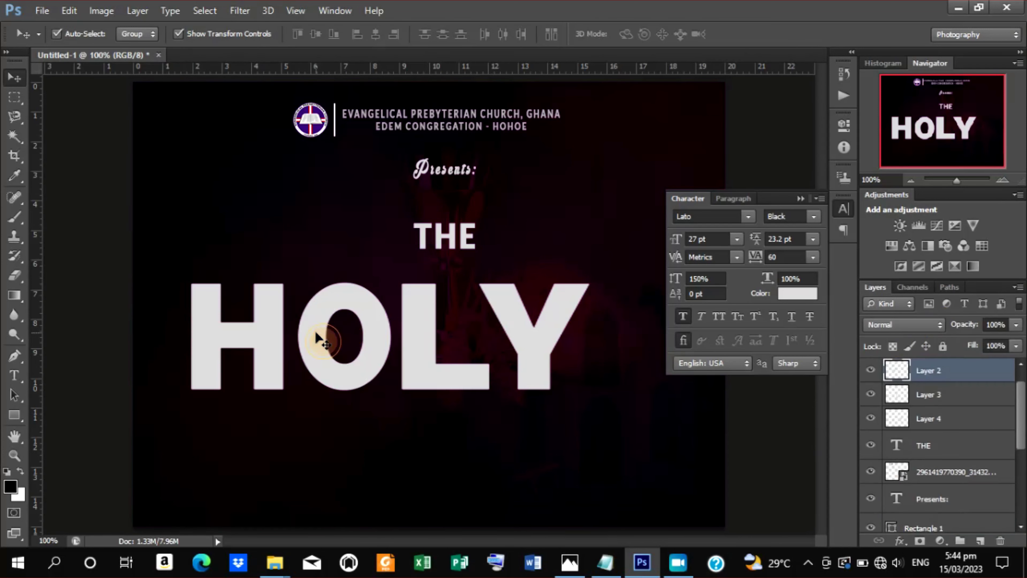
left_click(275, 339)
left_click(921, 542)
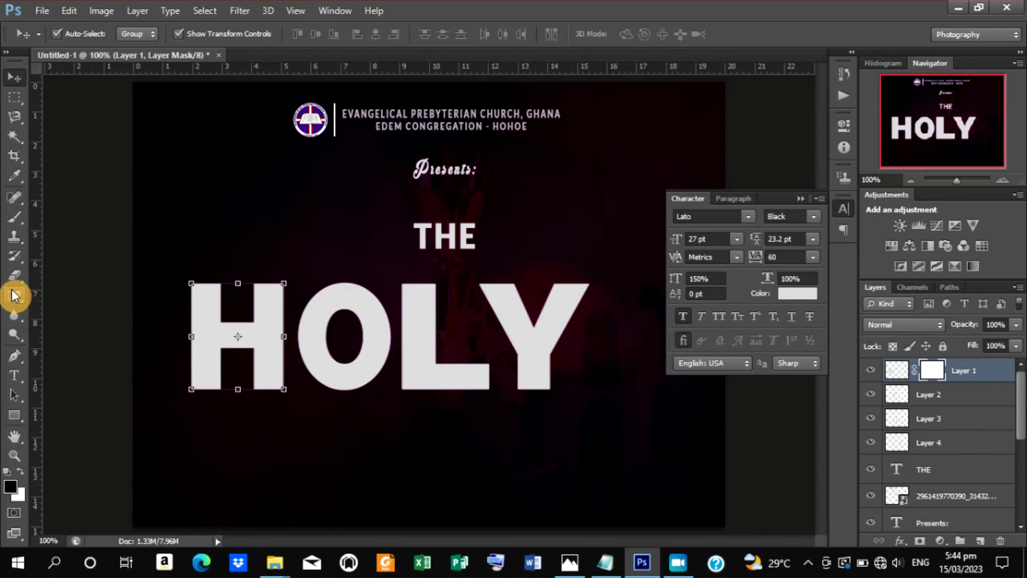
Draw a right-to-left gradient on the H mask so it fades toward its right edge.
left_click(13, 297)
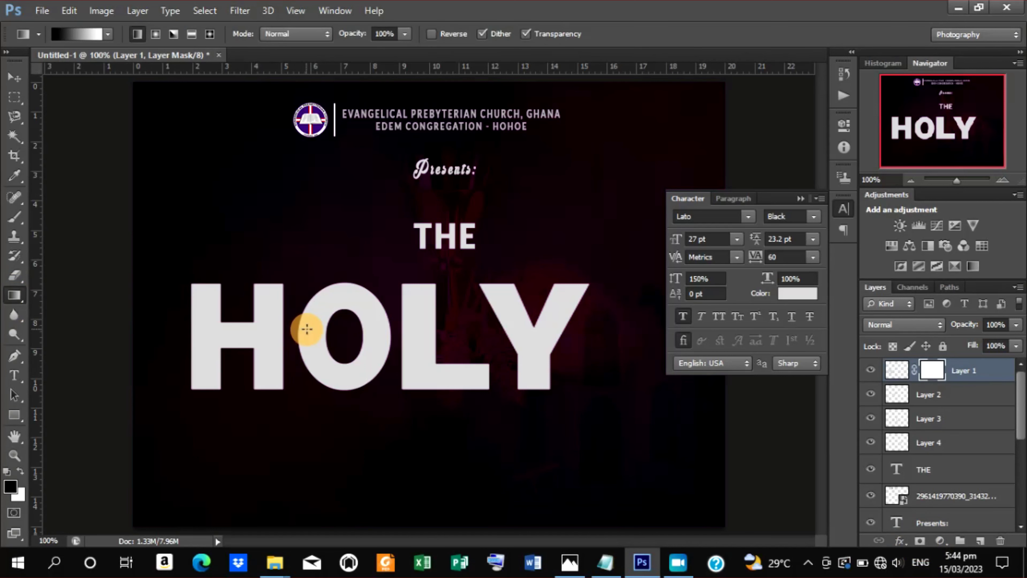
left_click_drag(294, 330, 256, 333)
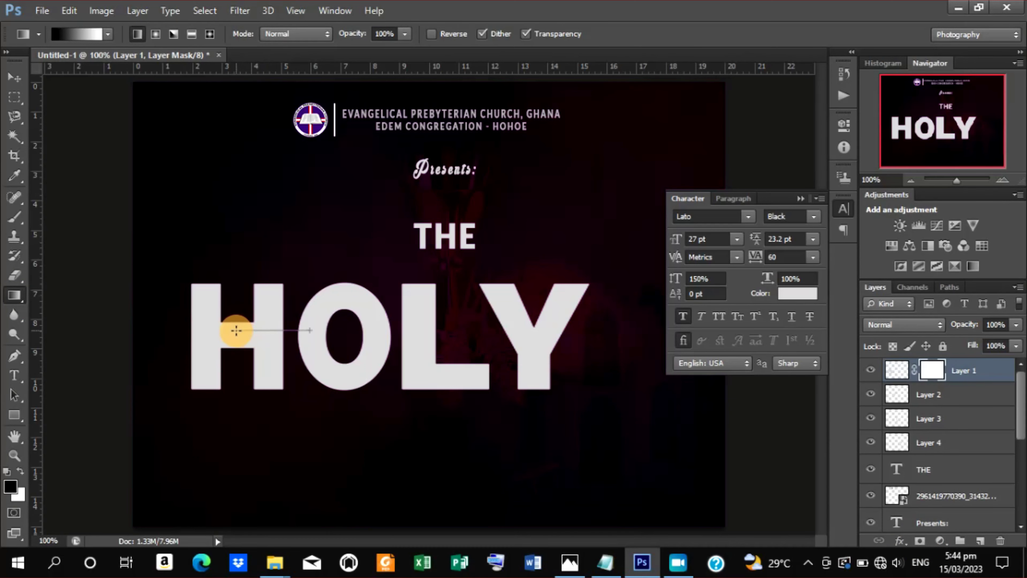
left_click_drag(236, 330, 237, 330)
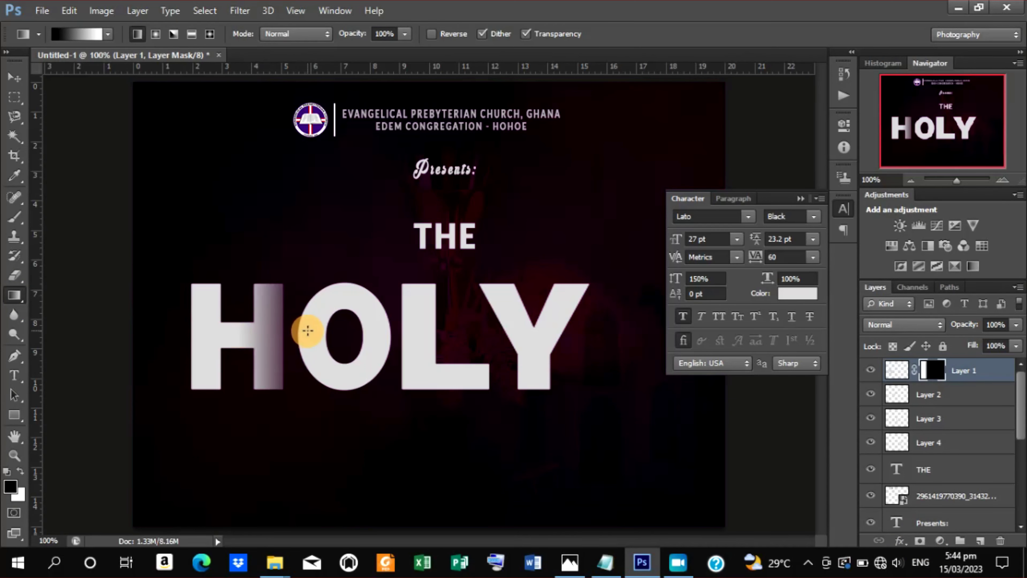
left_click_drag(308, 331, 255, 336)
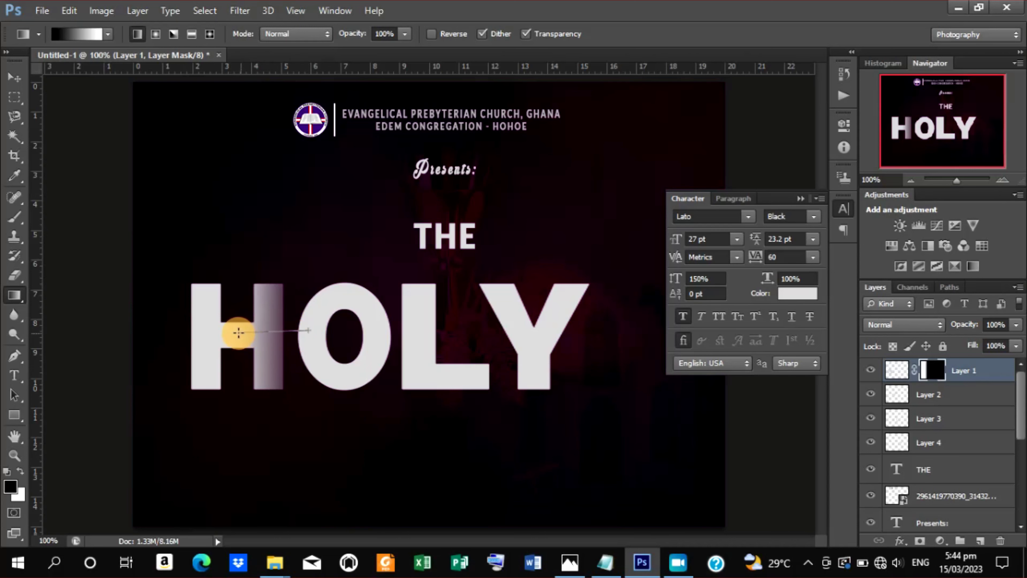
left_click_drag(231, 330, 231, 330)
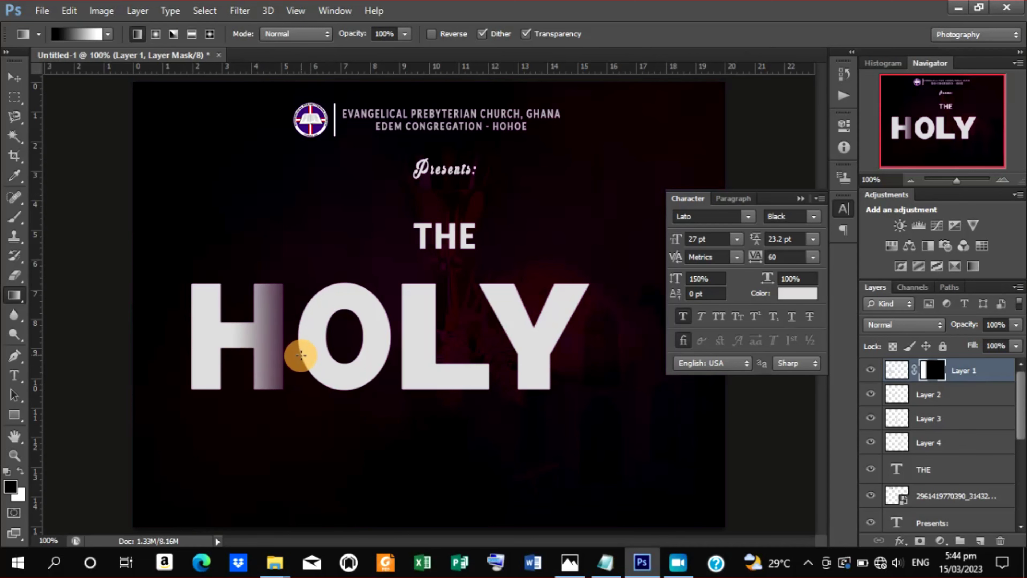
left_click_drag(323, 330, 214, 334)
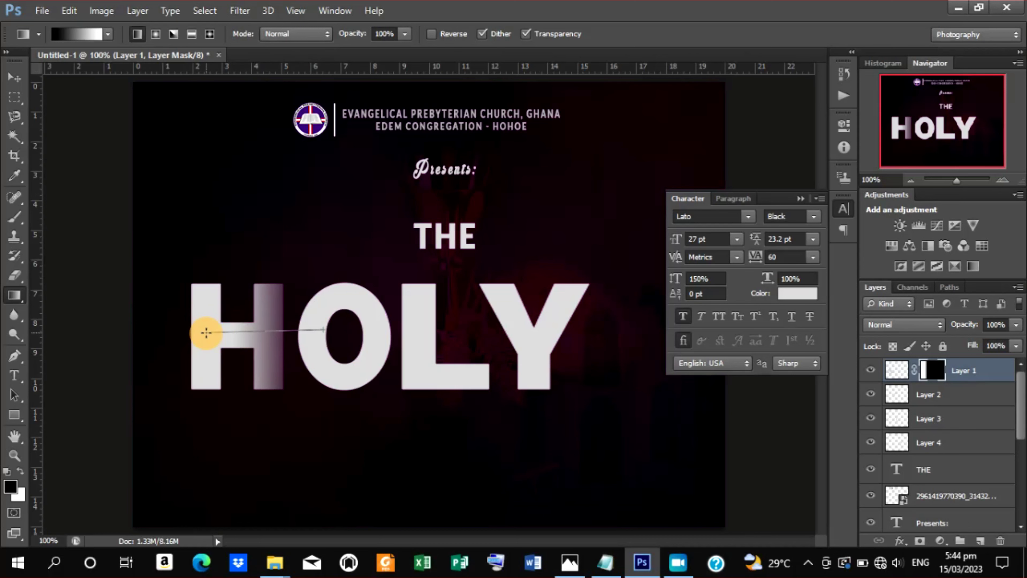
left_click_drag(207, 332, 206, 333)
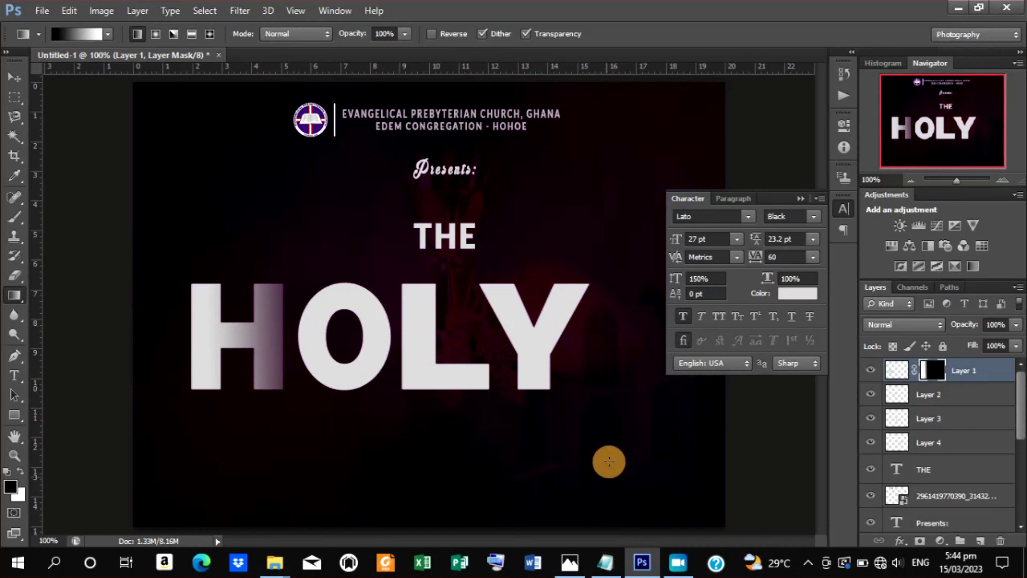
Mask the O layer and fade it toward its right edge with a gradient.
left_click(922, 394)
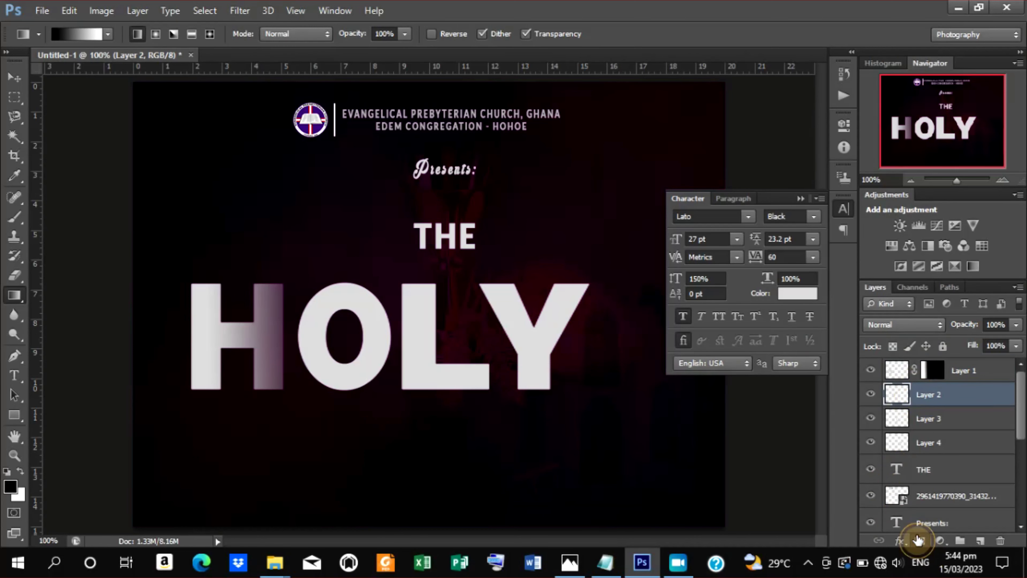
left_click(920, 543)
left_click_drag(436, 334, 337, 329)
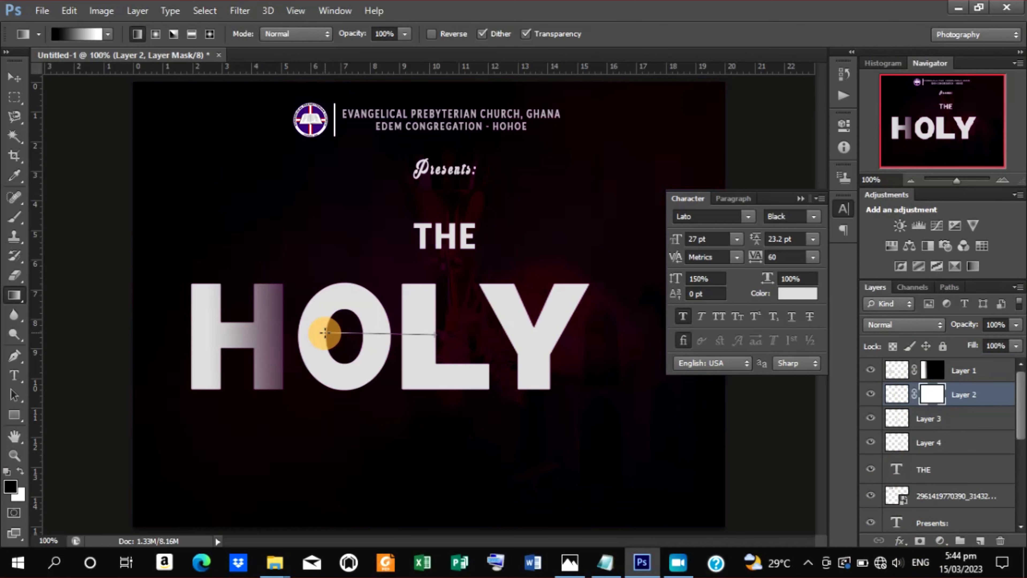
mouse_move(325, 333)
left_mouse_down()
mouse_move(365, 334)
mouse_move(307, 333)
left_mouse_up()
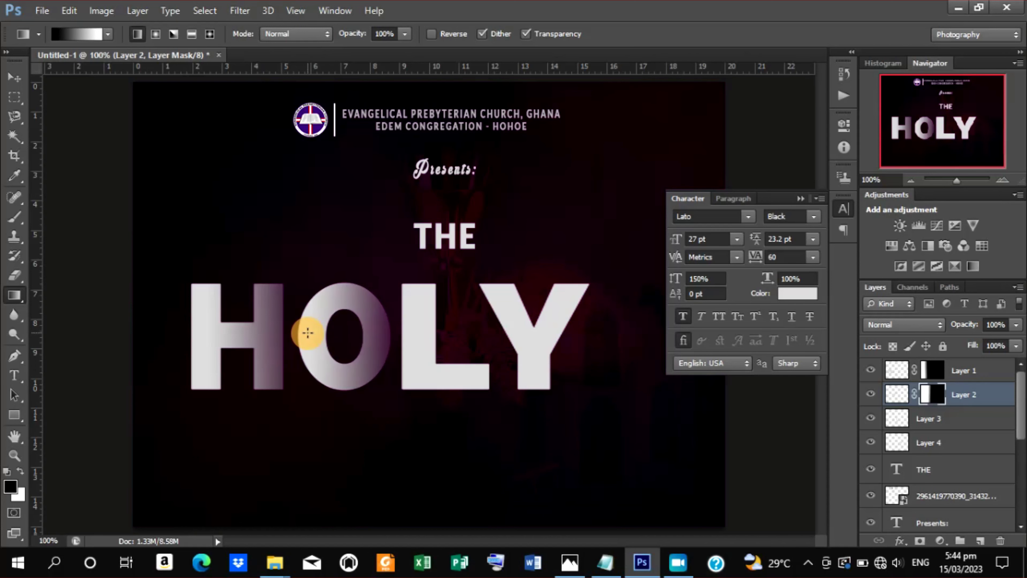
left_click_drag(410, 332, 314, 330)
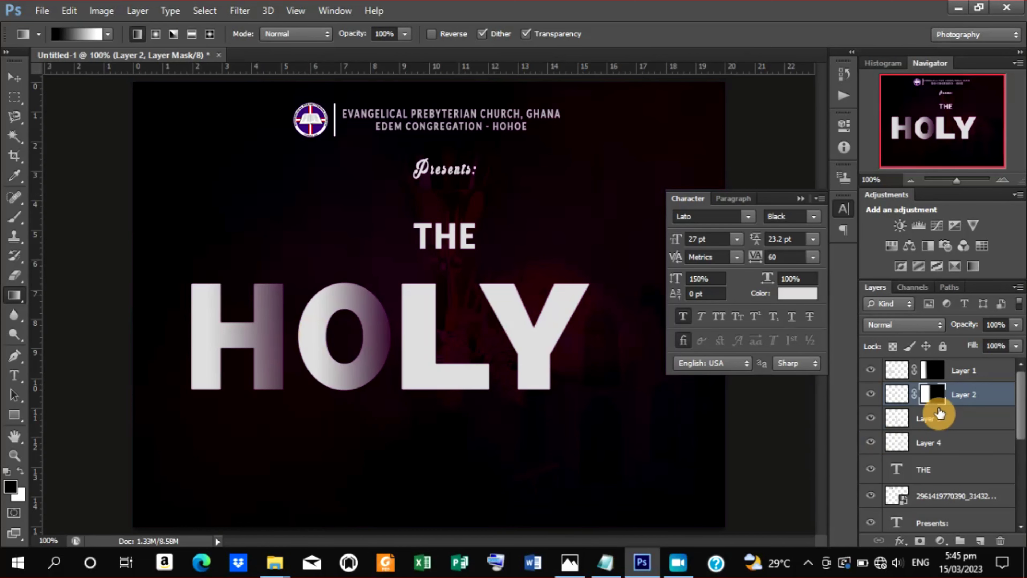
Mask the L and Y layers and fade each toward its right edge.
left_click(945, 421)
left_click(919, 541)
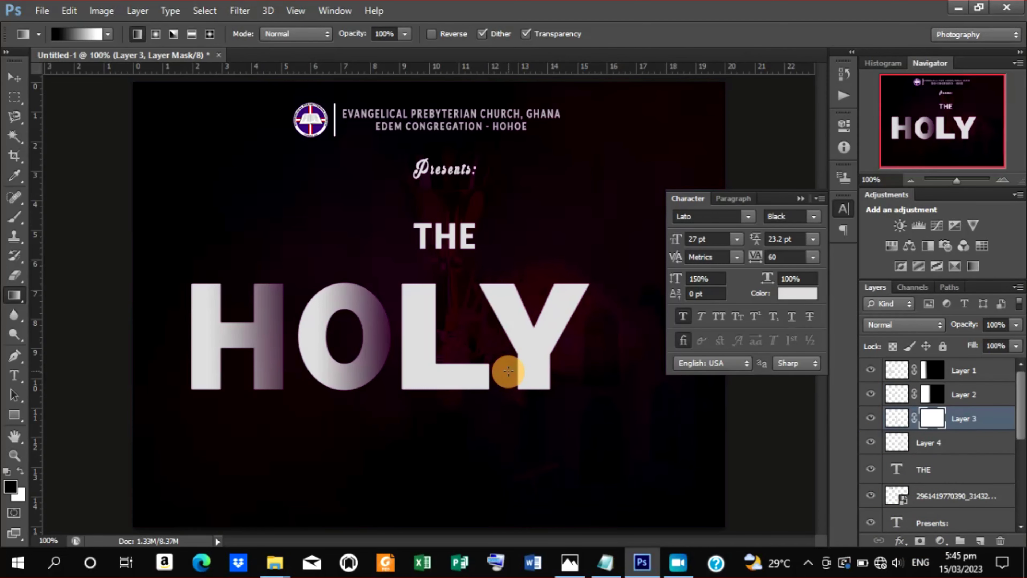
left_click_drag(508, 371, 427, 371)
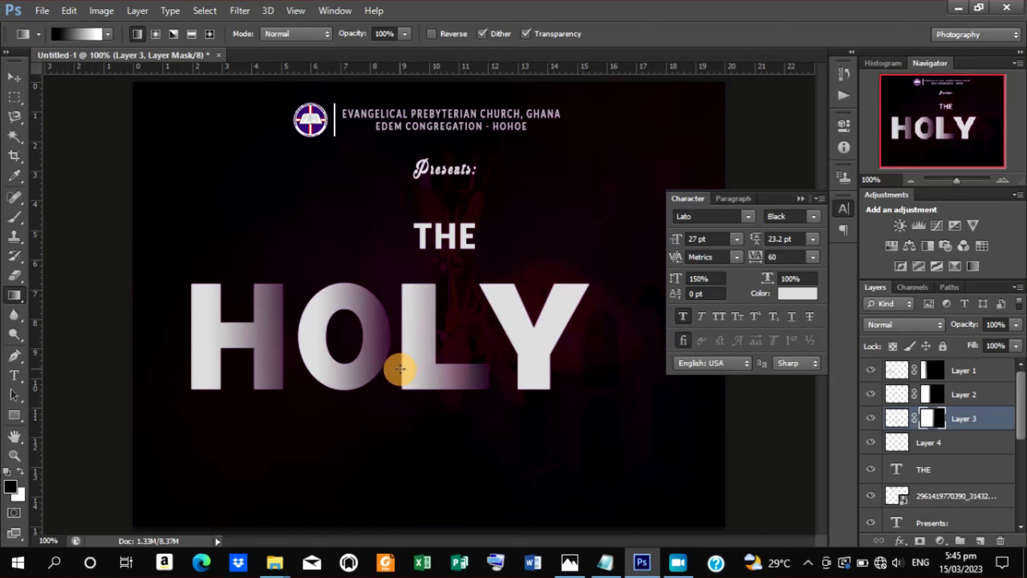
left_click_drag(497, 370, 392, 370)
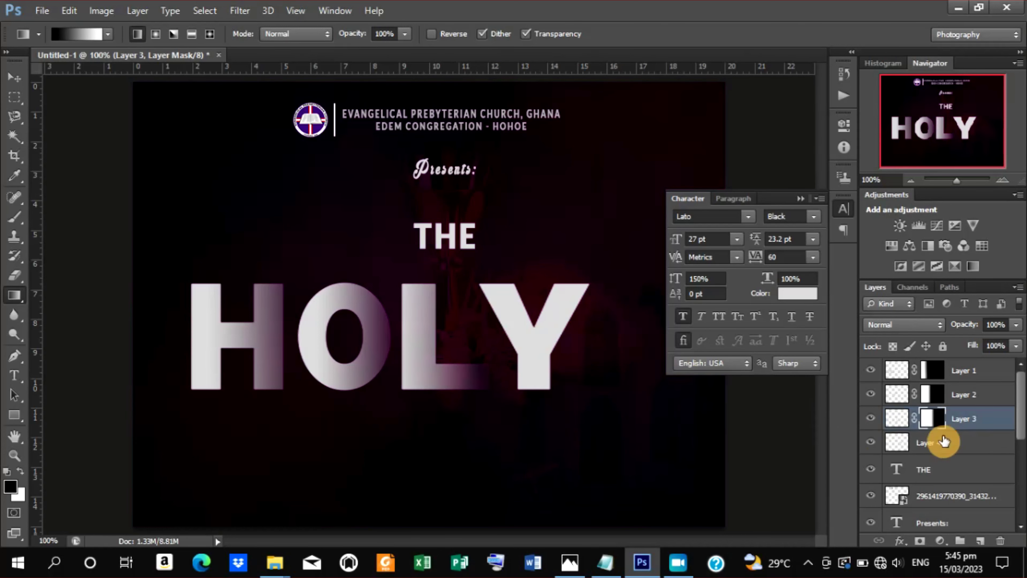
left_click(939, 444)
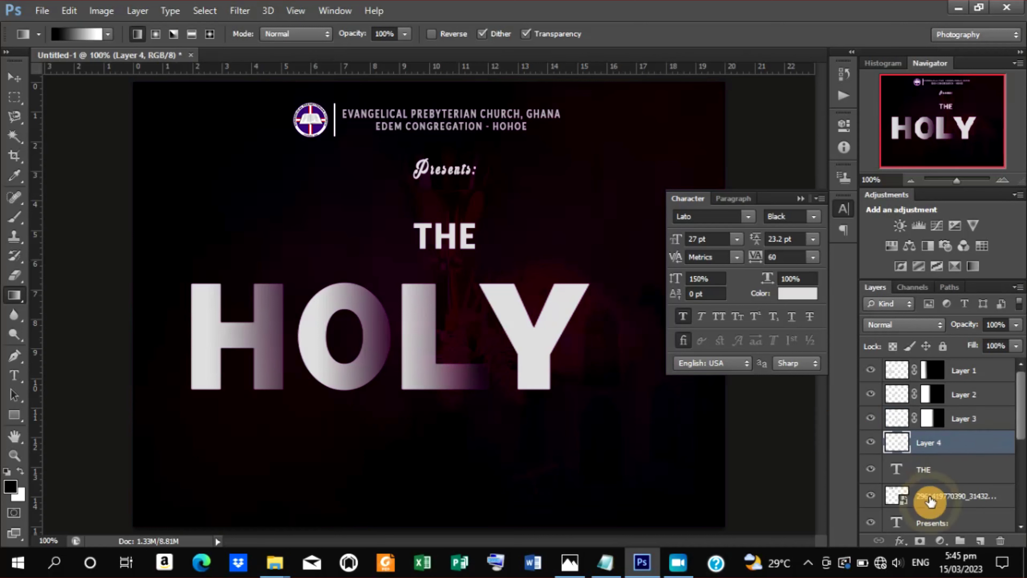
left_click(920, 541)
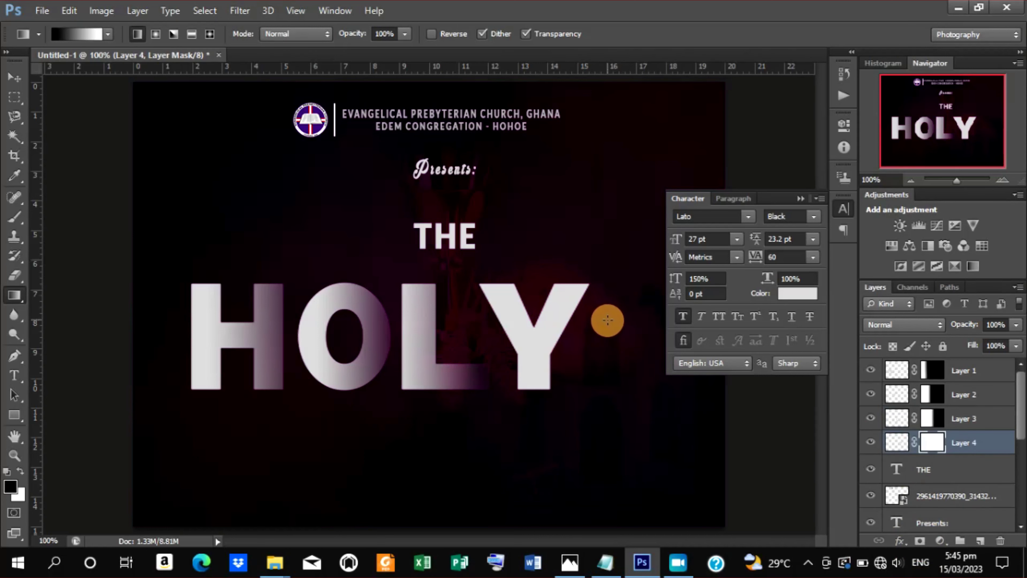
left_click_drag(608, 319, 509, 323)
left_click_drag(588, 321, 516, 323)
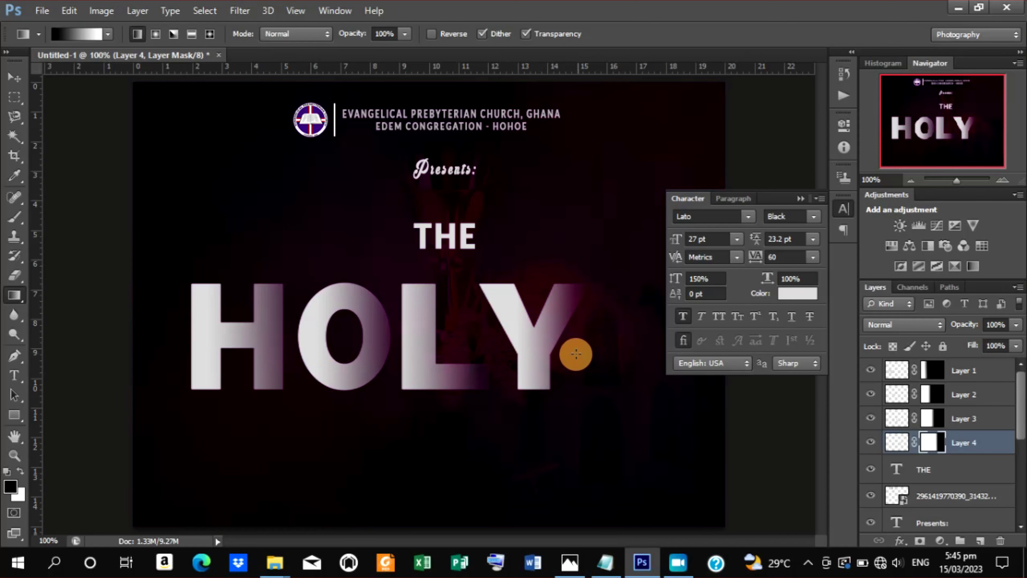
Drag the O, L and Y left to overlap, nudging the Y two steps further left.
left_click(15, 79)
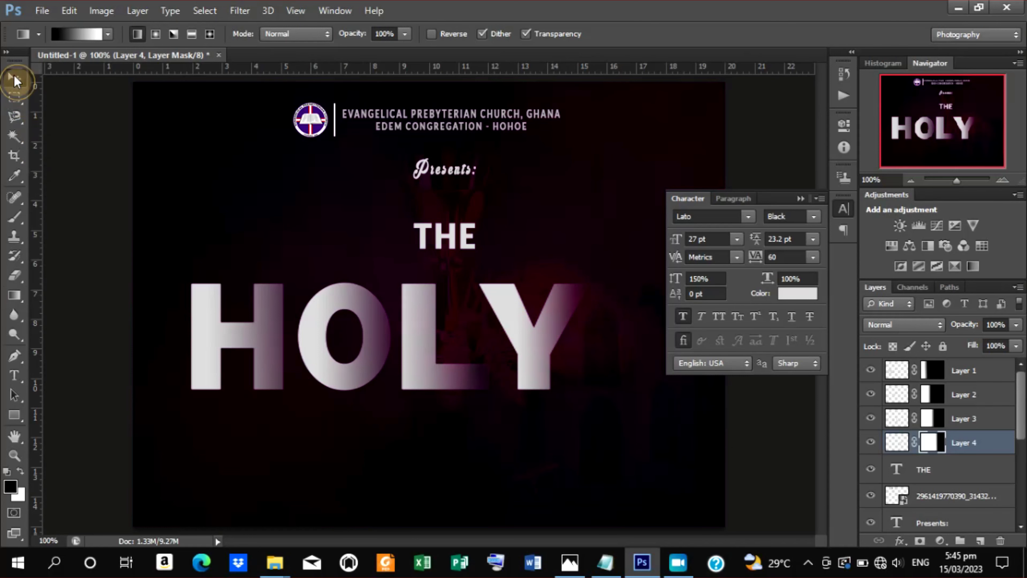
left_click(368, 322)
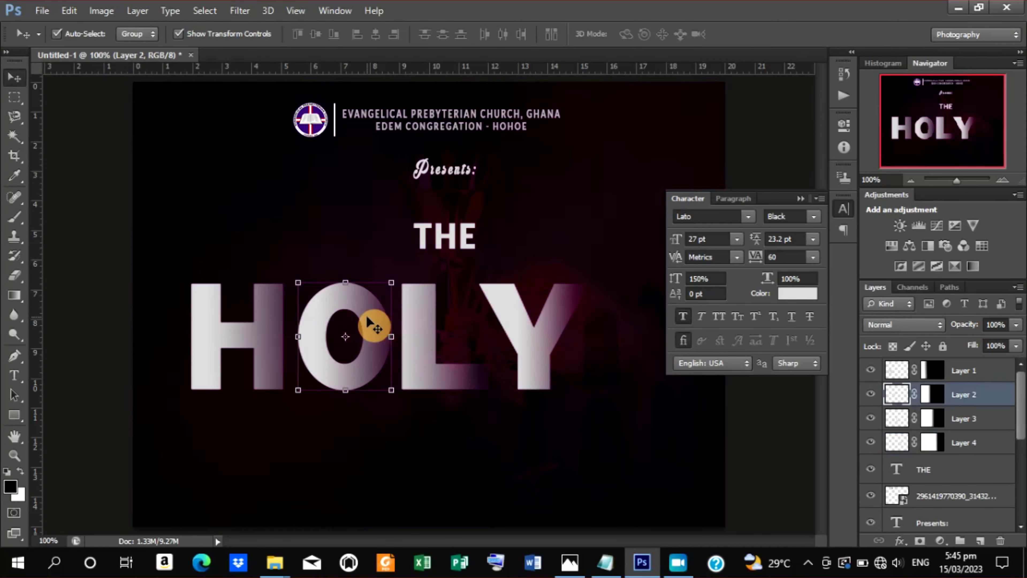
left_click_drag(368, 322, 335, 320)
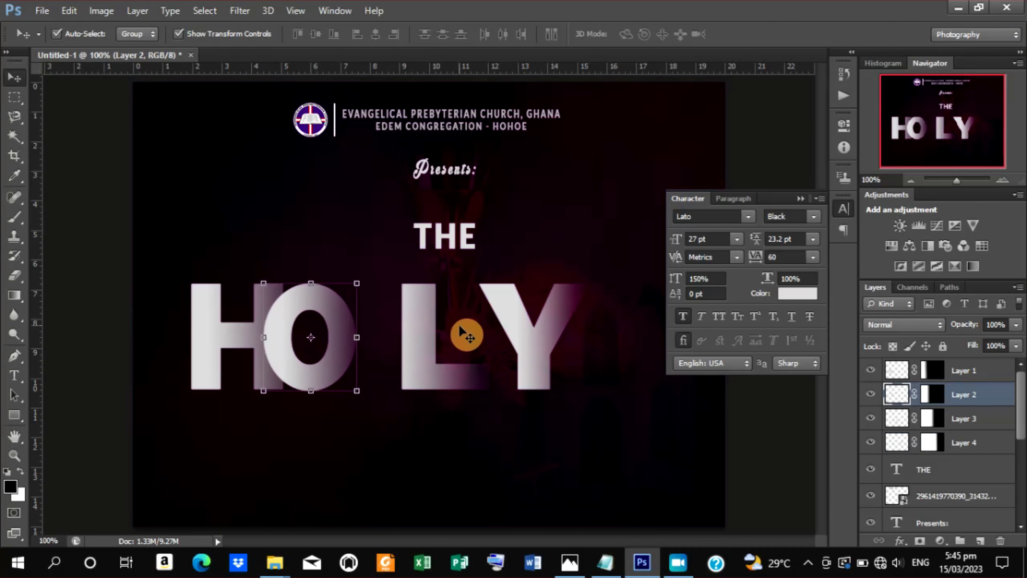
left_click_drag(437, 342, 372, 343)
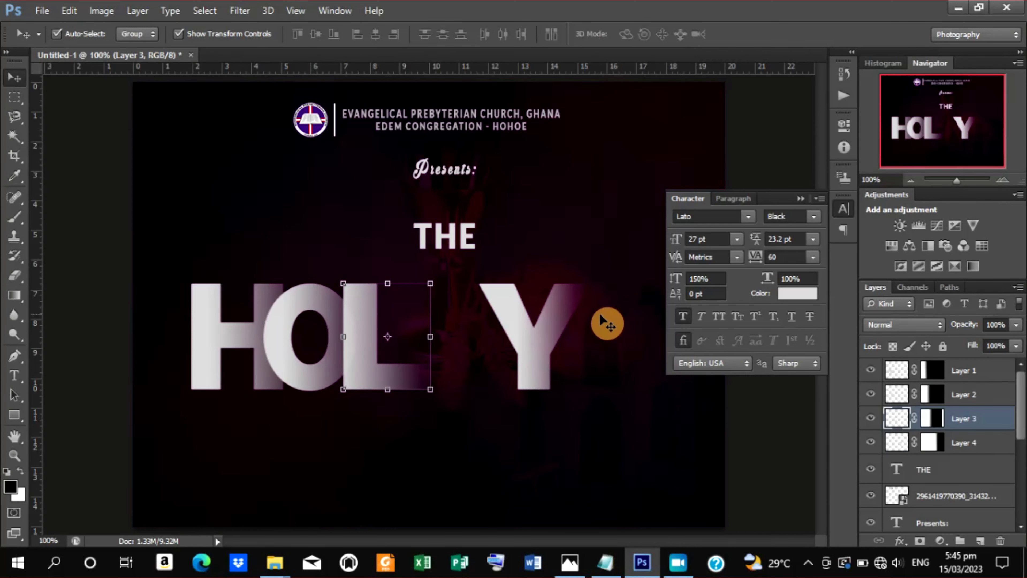
left_click(557, 335)
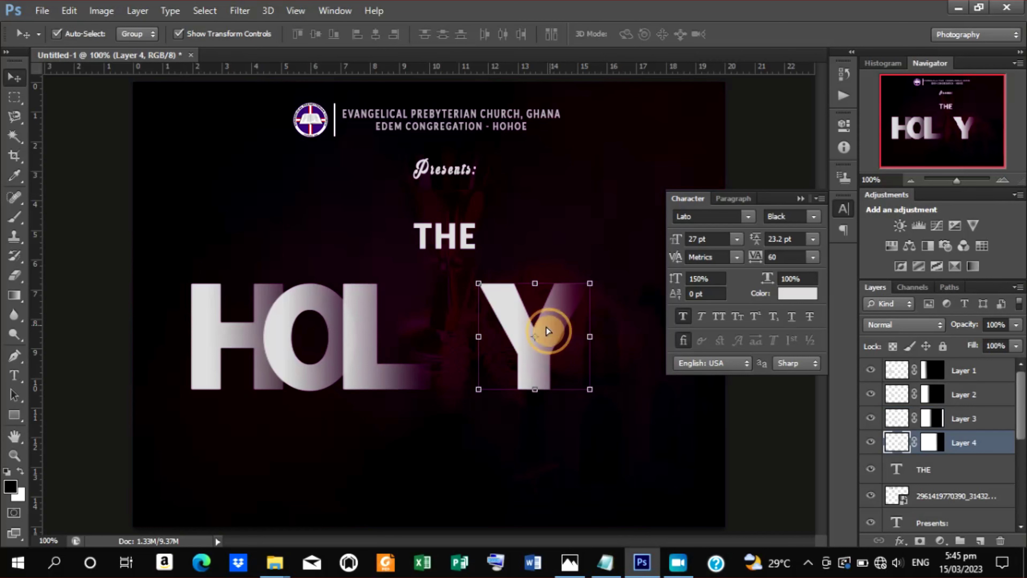
left_click_drag(547, 329, 454, 336)
key("Left")
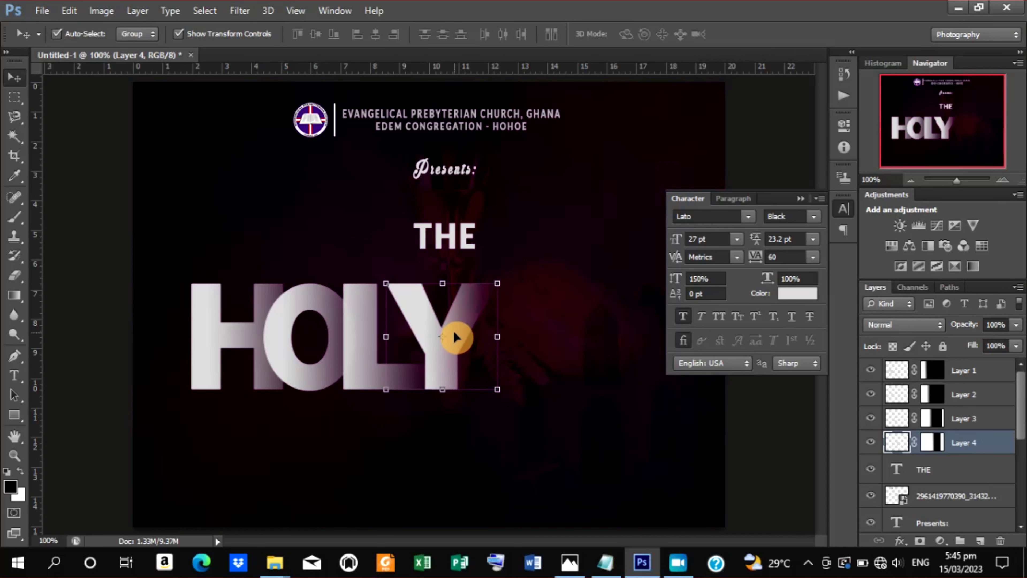
key("Left")
key("Left")
key("Left")
key("Left")
key("Left")
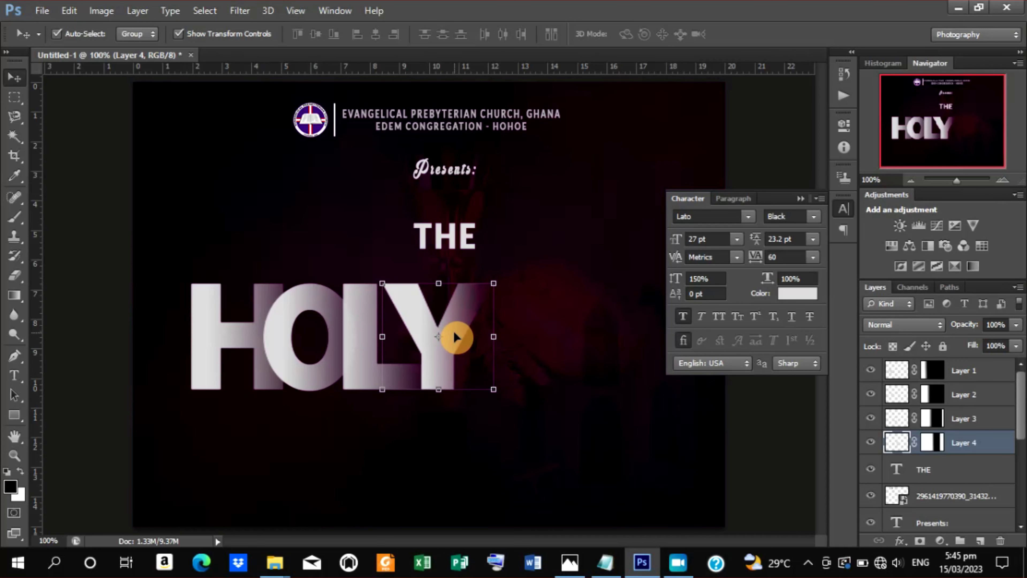
Scale all four HOLY letter layers to about 89% and move them up beneath THE.
left_click(966, 370, "shift")
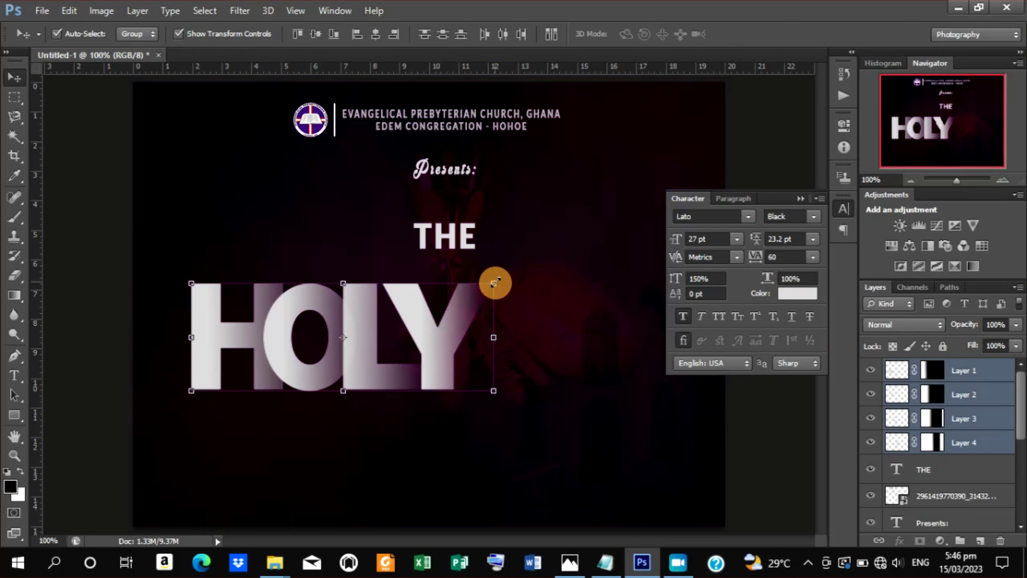
left_click_drag(494, 283, 468, 296)
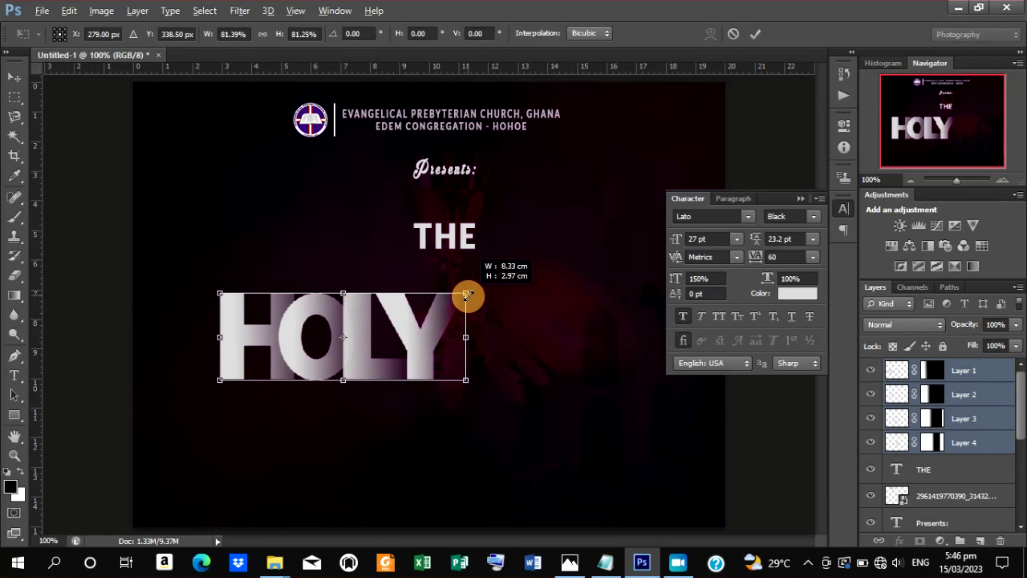
left_click_drag(468, 297, 418, 310)
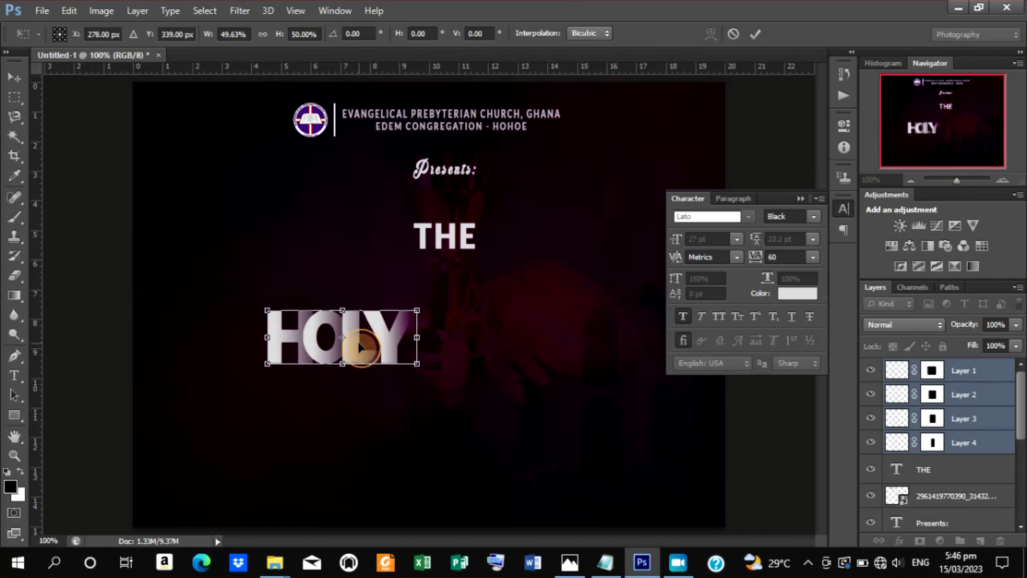
mouse_move(360, 347)
left_mouse_down()
mouse_move(404, 297)
mouse_move(393, 294)
left_mouse_up()
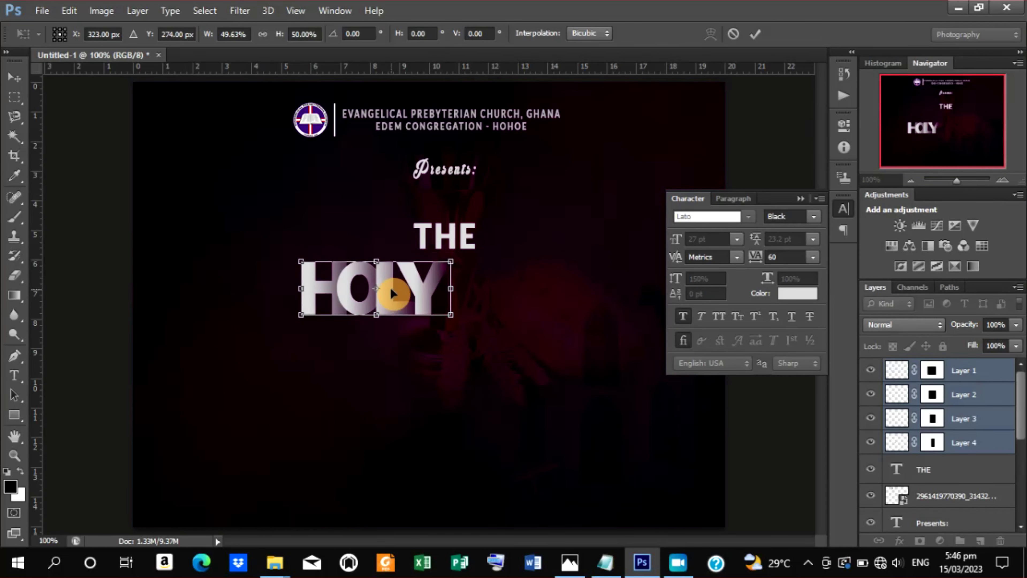
left_click(757, 36)
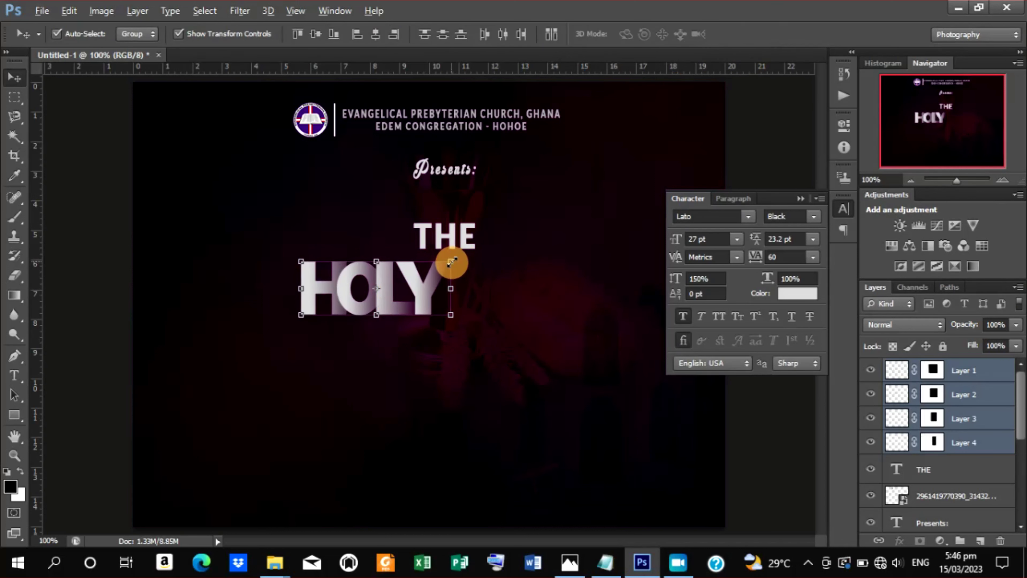
left_click_drag(453, 263, 442, 265)
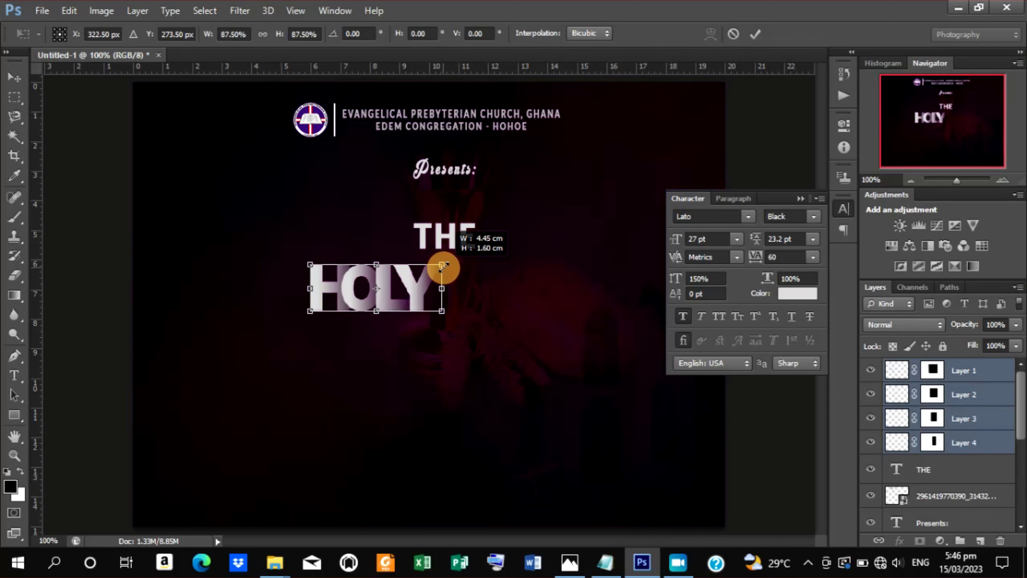
left_click(755, 34)
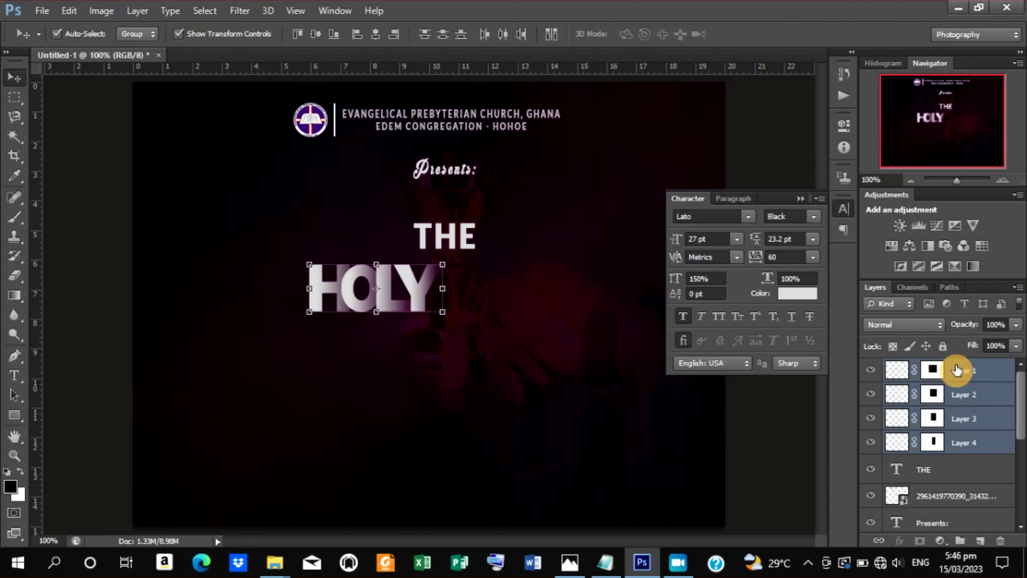
Merge the HOLY letter layers and add a drop shadow, discarding a trial gradient stroke.
key("ctrl+e")
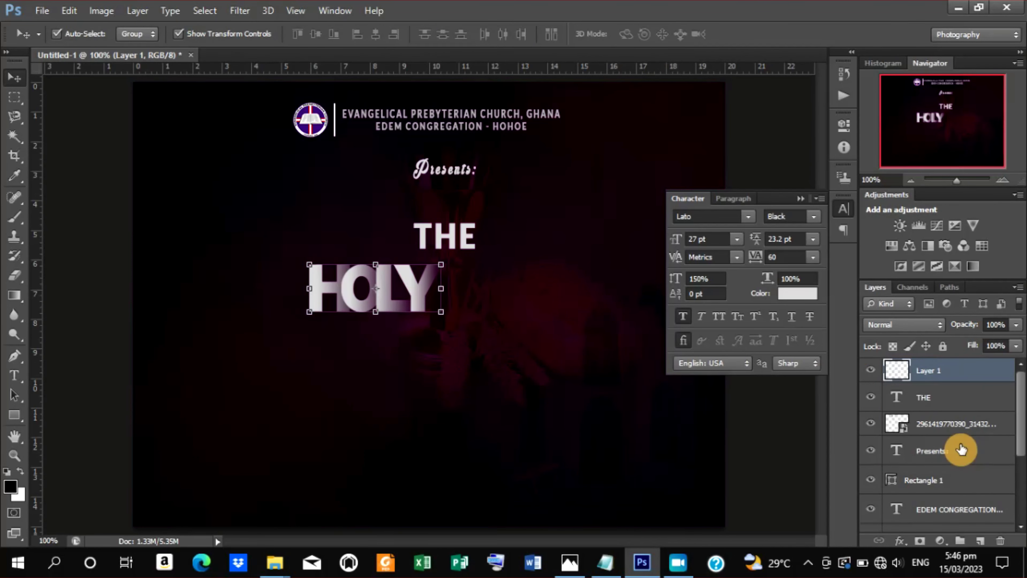
left_click(901, 541)
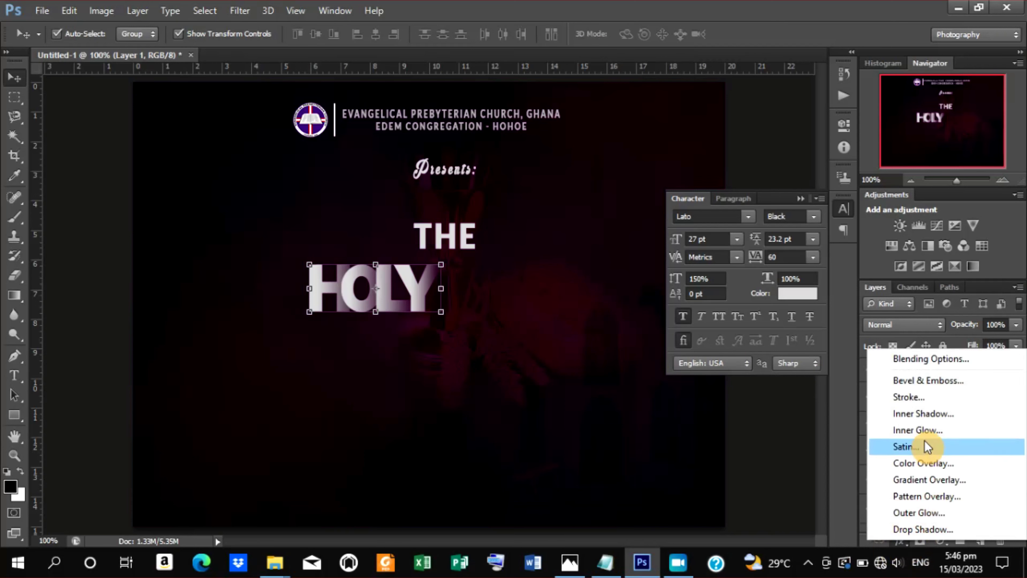
left_click(916, 399)
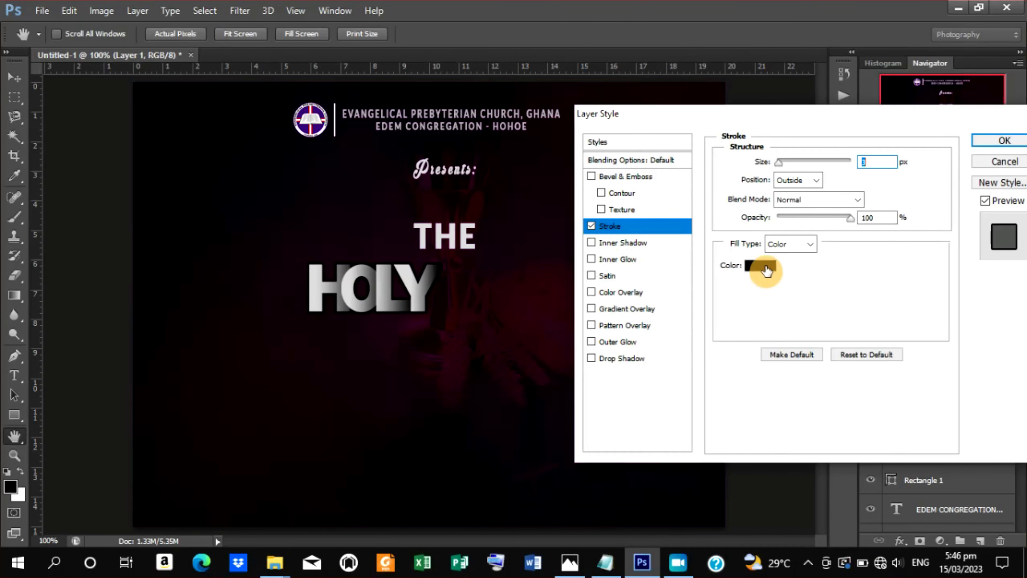
left_click(810, 246)
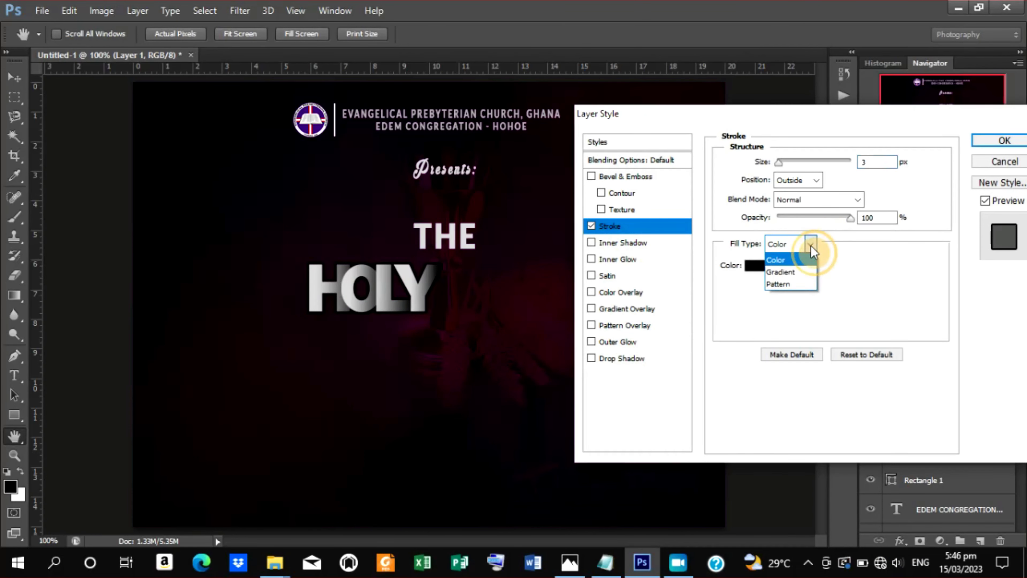
left_click(788, 270)
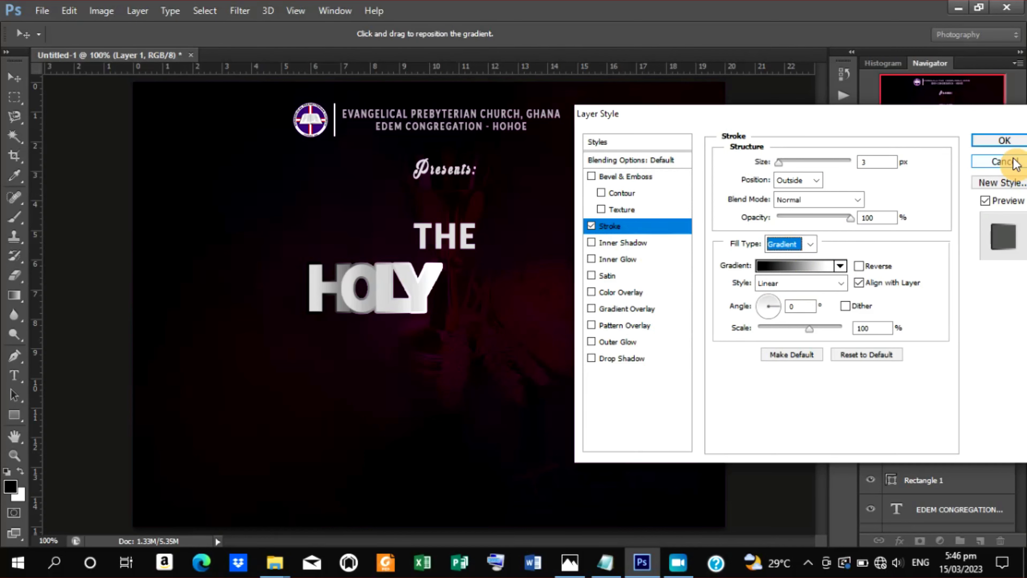
left_click(1004, 162)
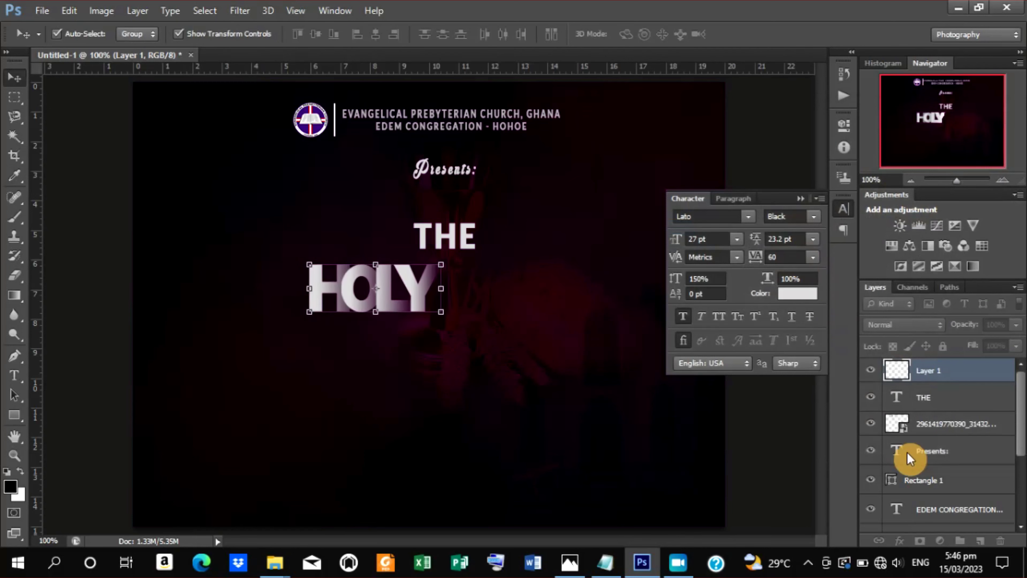
left_click(909, 538)
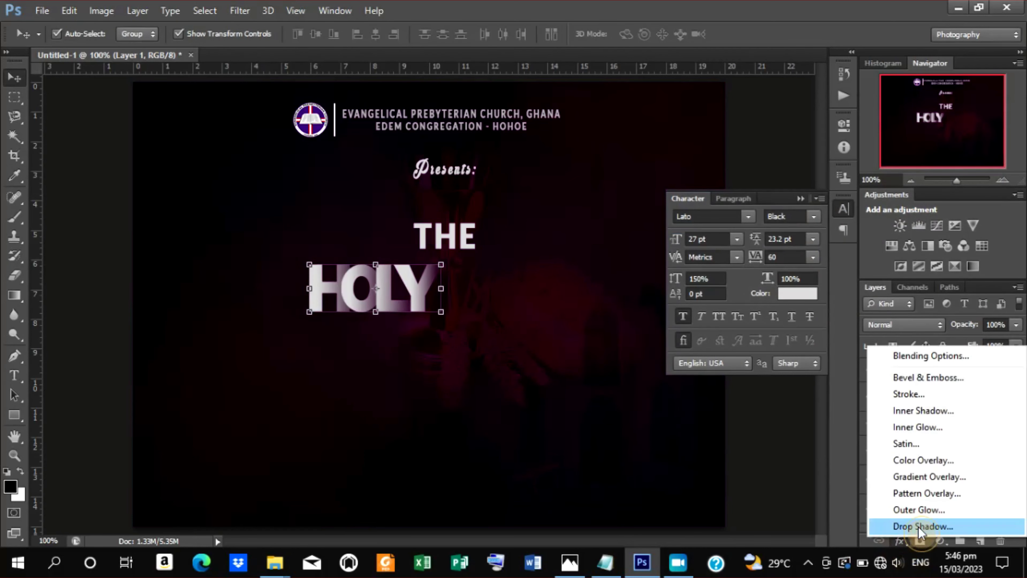
left_click(918, 526)
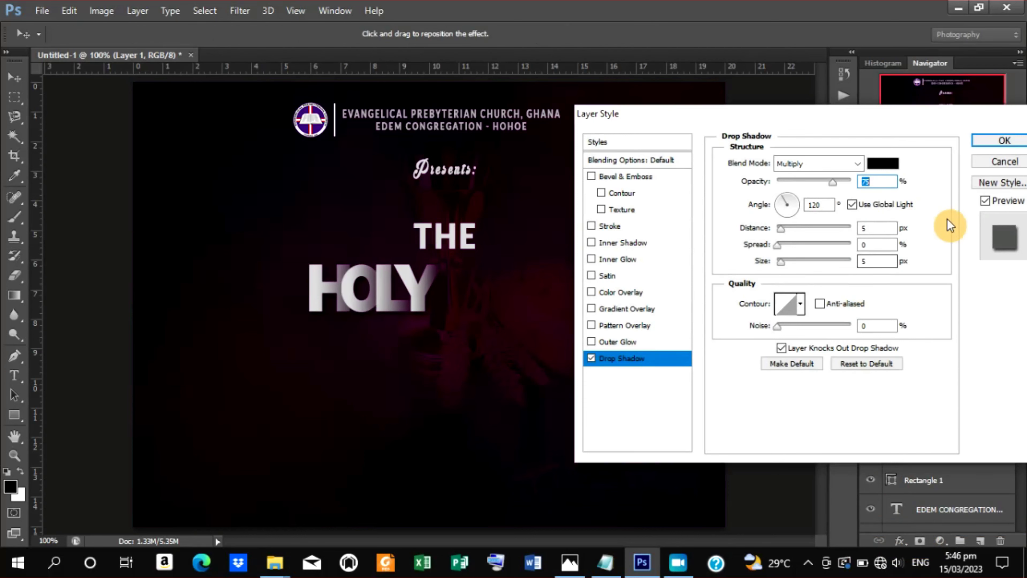
left_click(1004, 142)
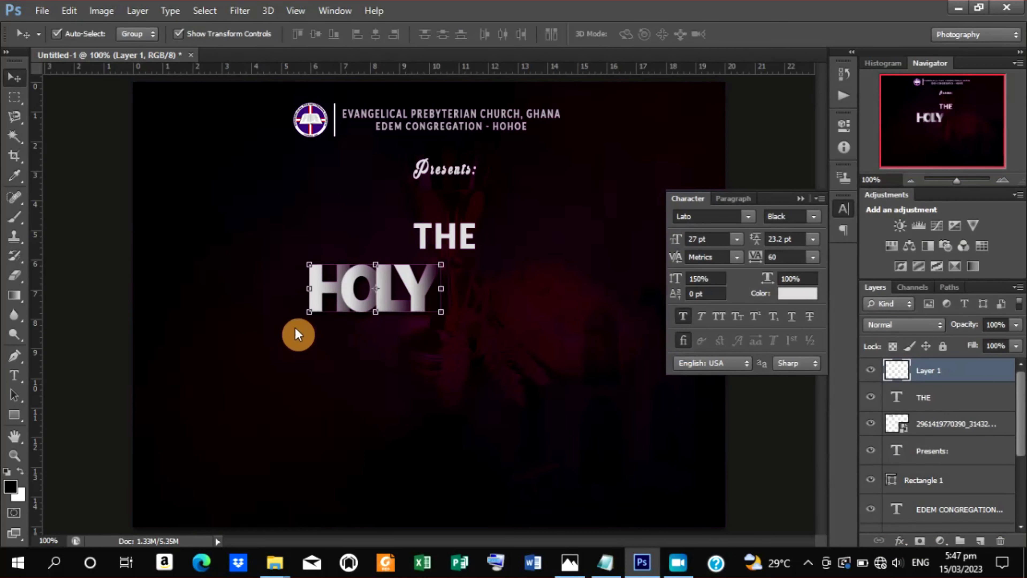
Nudge HOLY up two steps and start a new text line below it.
key("Up")
key("Up")
key("Up")
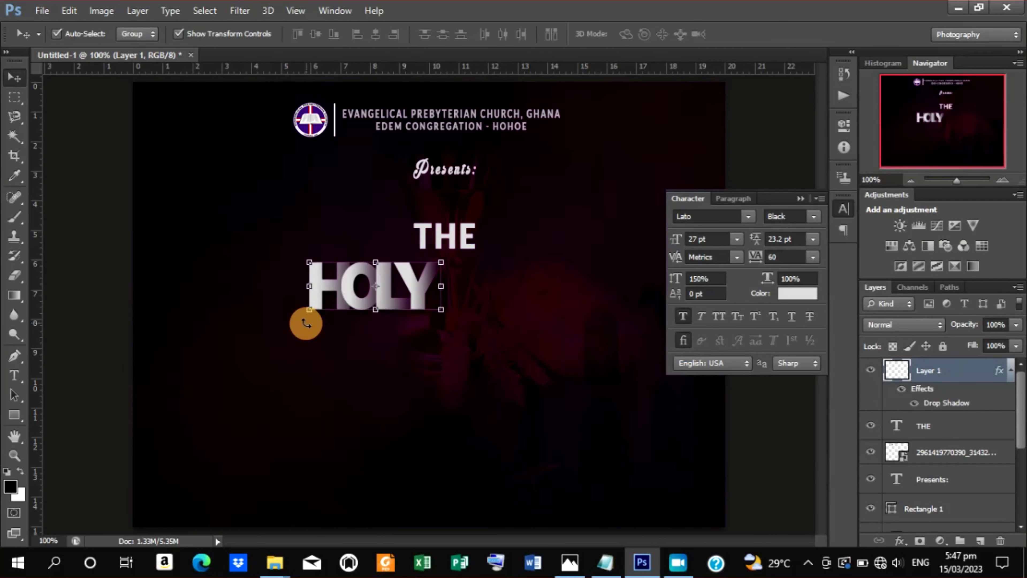
key("Up")
key("Up")
key("Up")
key("Up")
key("Up")
key("Up")
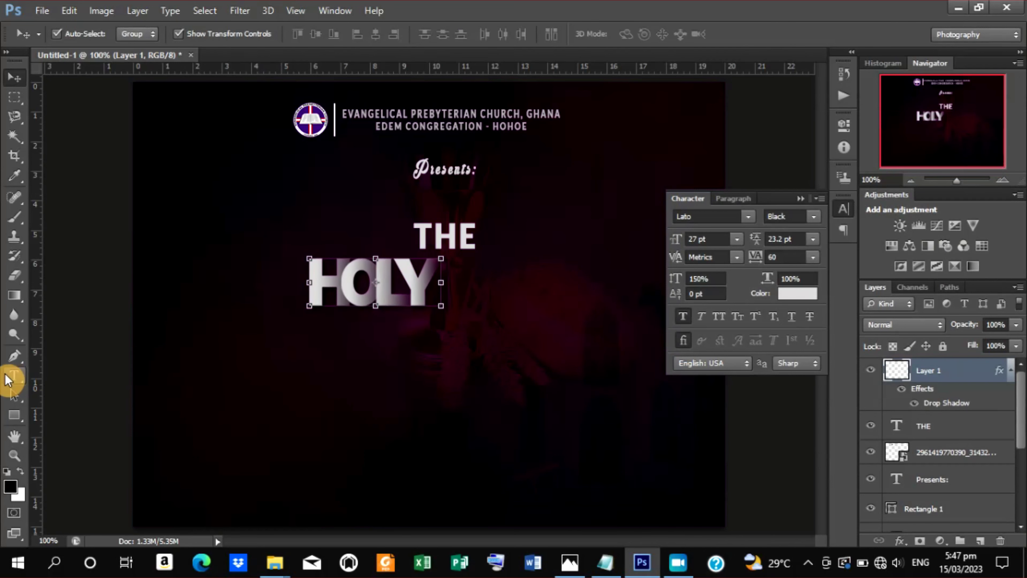
left_click(14, 375)
left_click(267, 364)
mouse_move(605, 563)
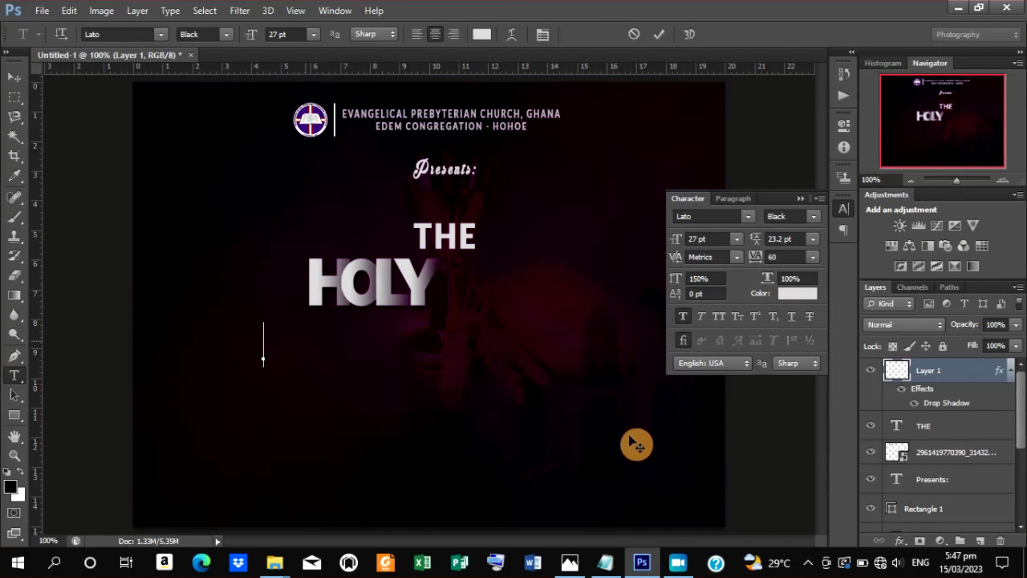
Copy 'Communion' from the Notepad notes and return to the text insertion point below HOLY.
left_click(594, 571)
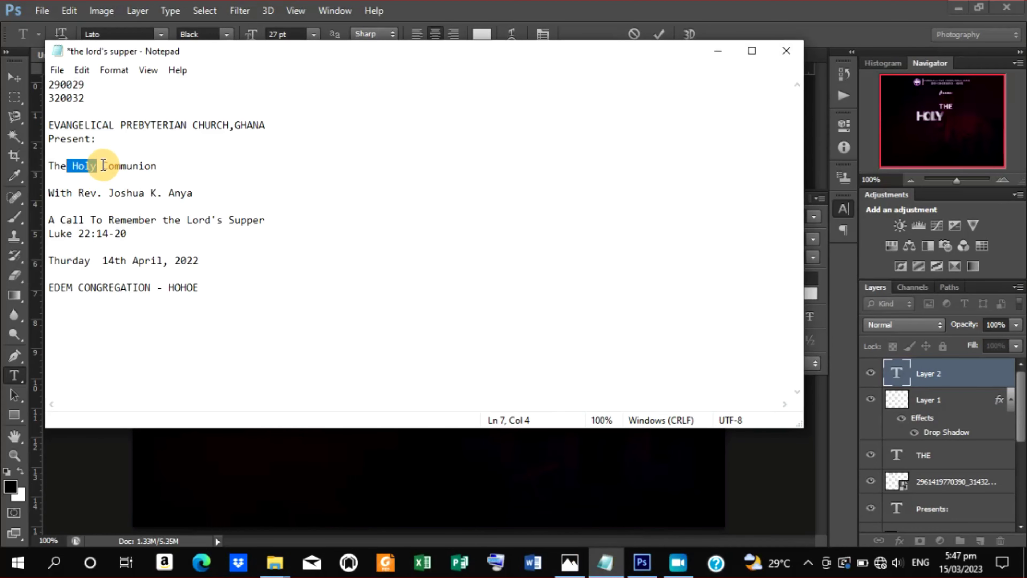
left_click_drag(104, 165, 156, 166)
right_click(138, 172)
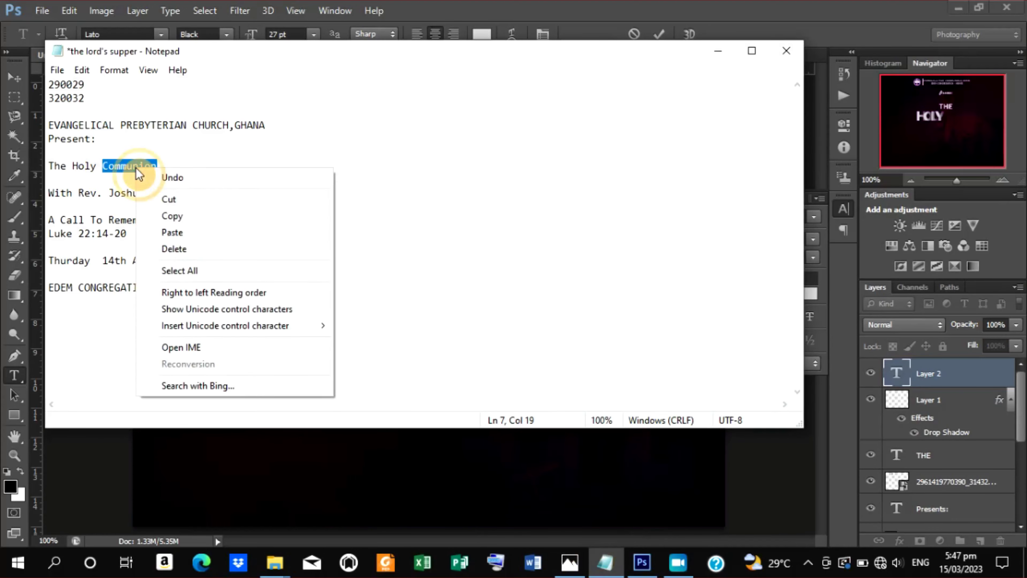
left_click(193, 218)
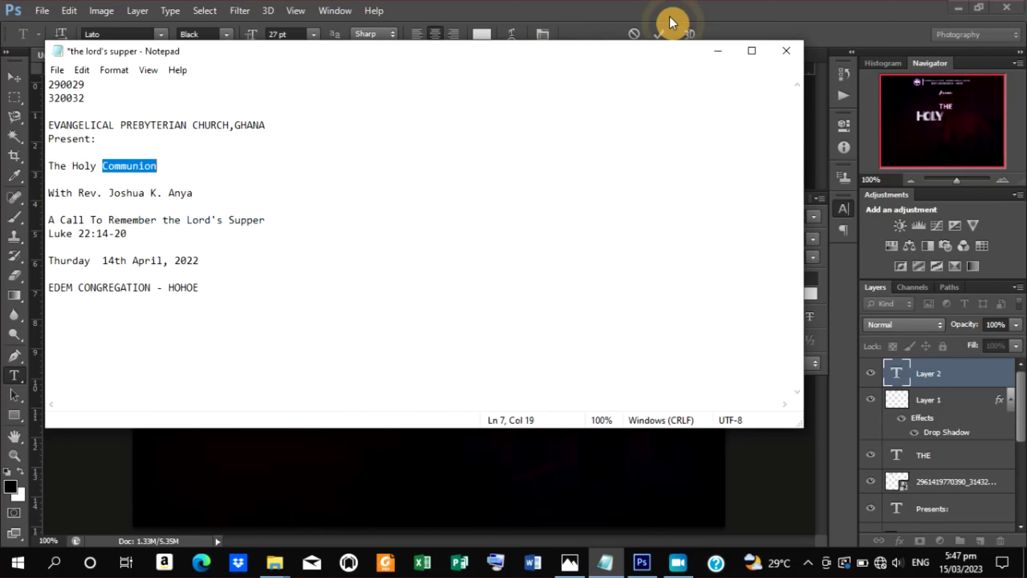
left_click(715, 48)
left_click(269, 347)
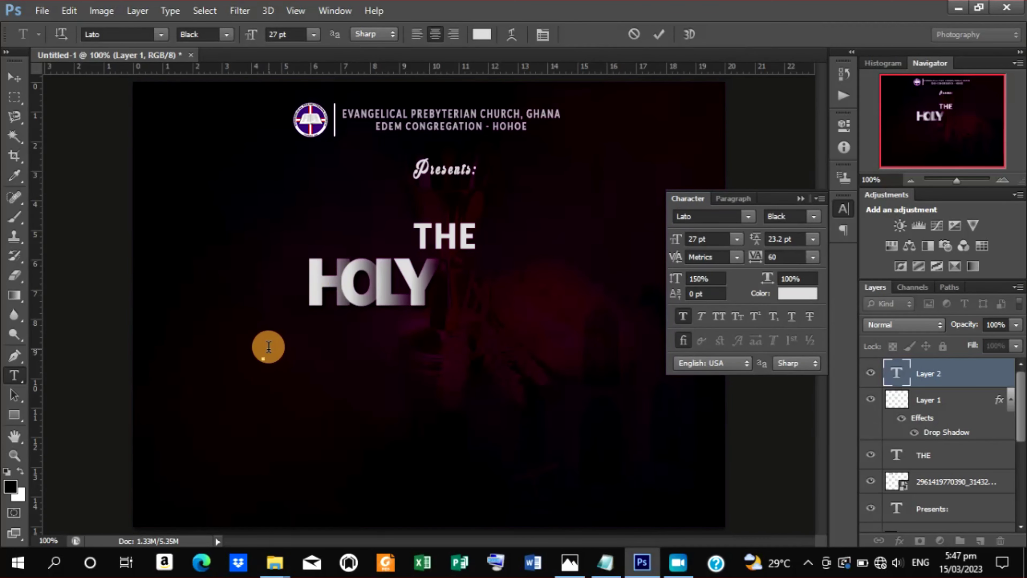
Paste 'Communion' below HOLY, set it to All Caps, and commit the COMMUNION text layer.
right_click(269, 346)
left_click(329, 135)
type("Communion")
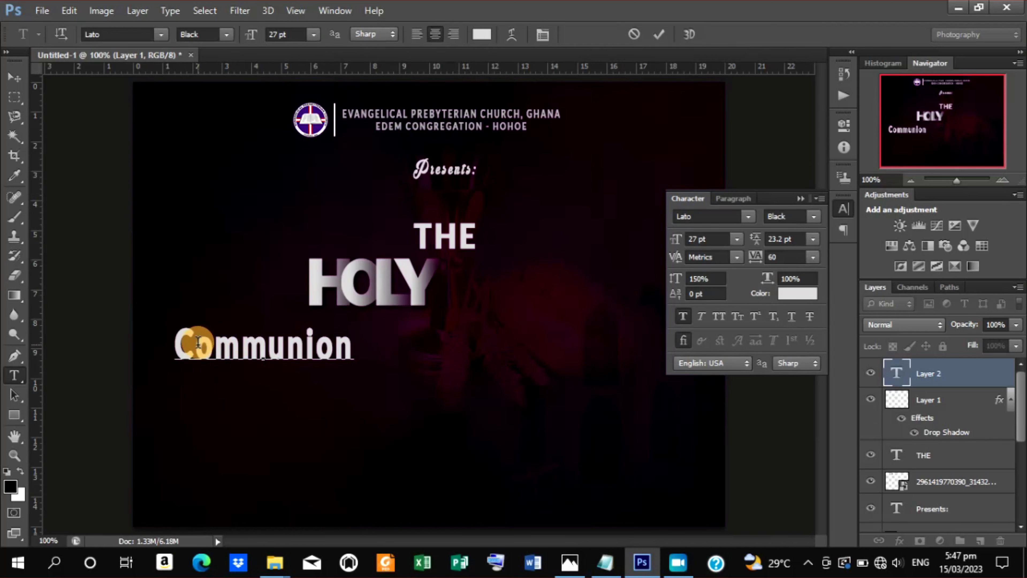
left_click_drag(197, 344, 388, 379)
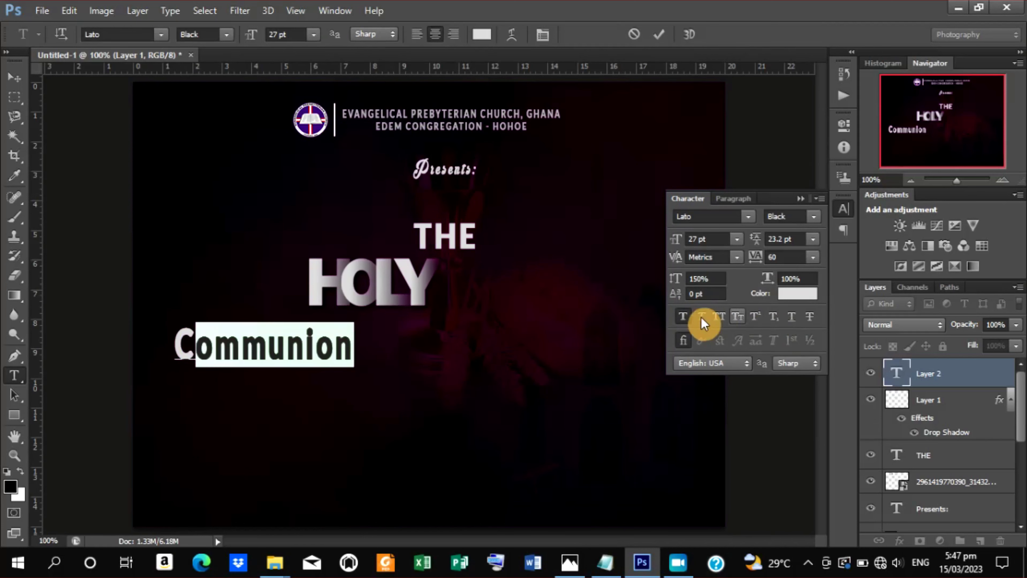
left_click(719, 317)
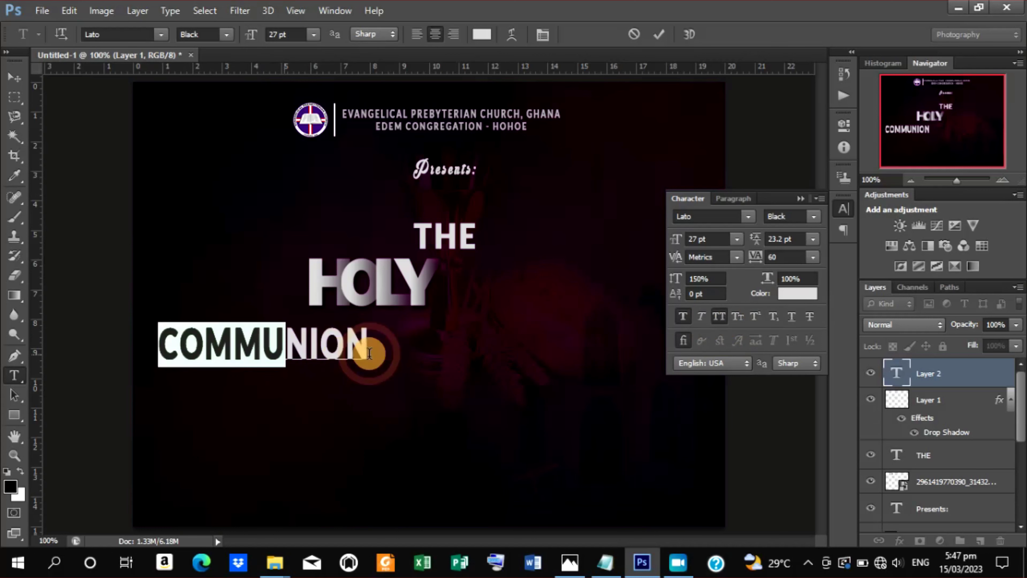
left_click_drag(159, 335, 442, 349)
left_click(717, 319)
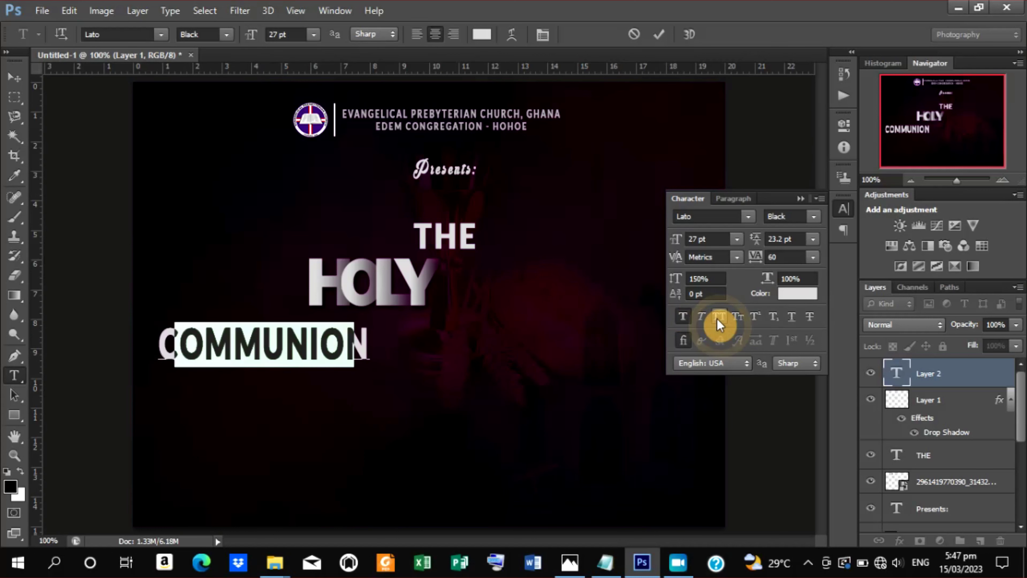
left_click(717, 318)
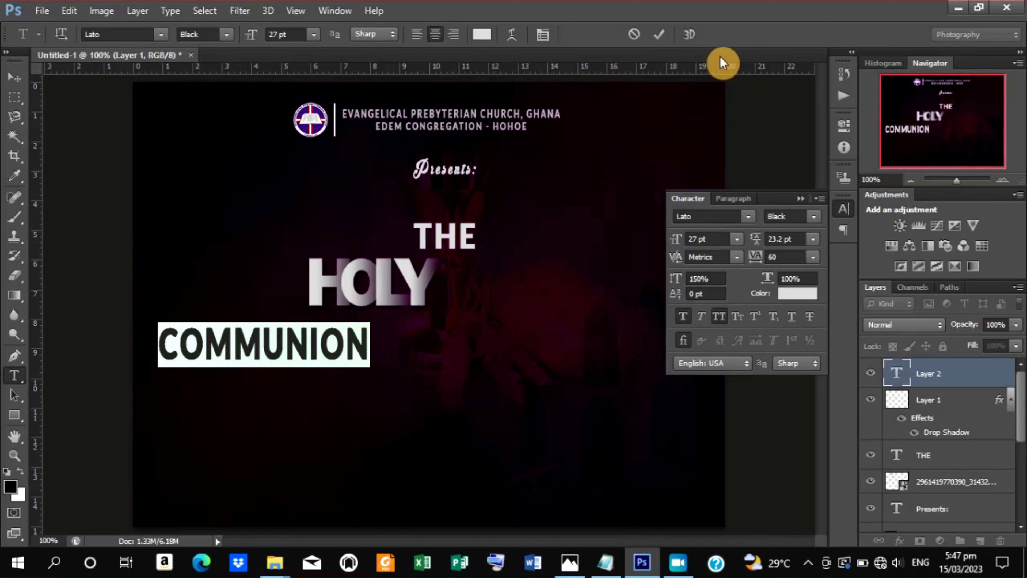
left_click(665, 32)
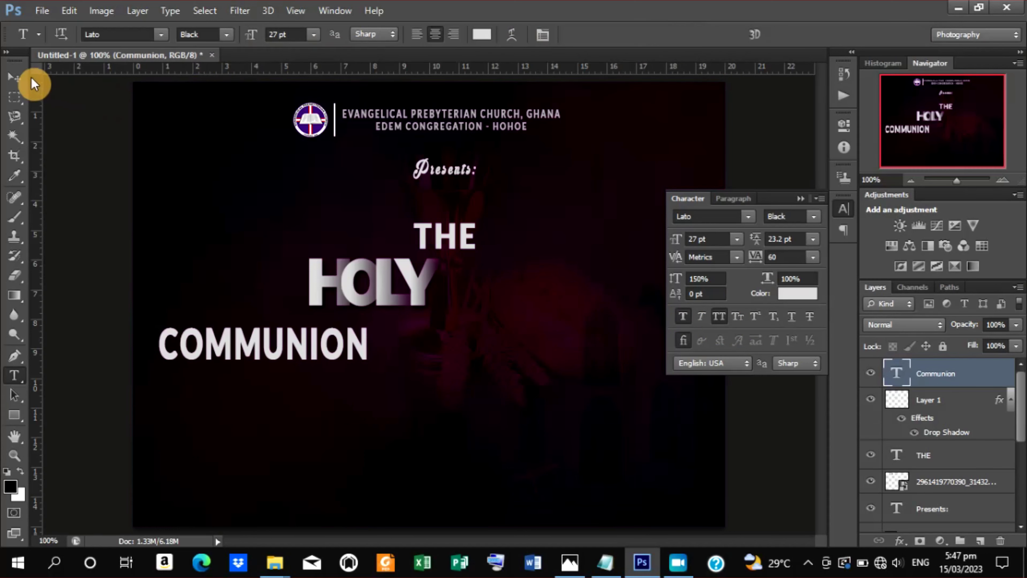
left_click(16, 77)
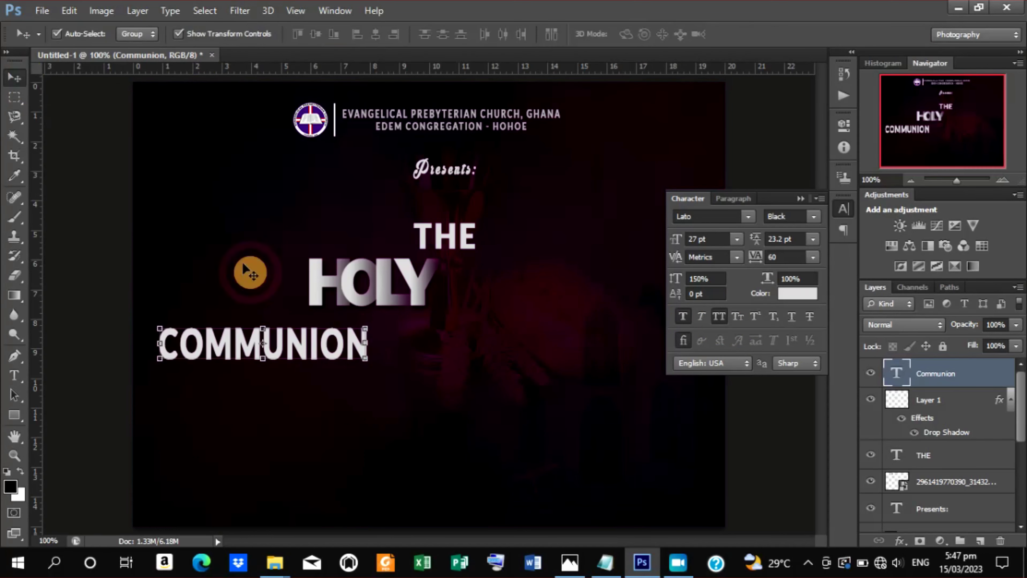
Scale COMMUNION to 125% from its centre and position it just beneath HOLY.
left_click(304, 356)
left_click_drag(330, 352, 429, 354)
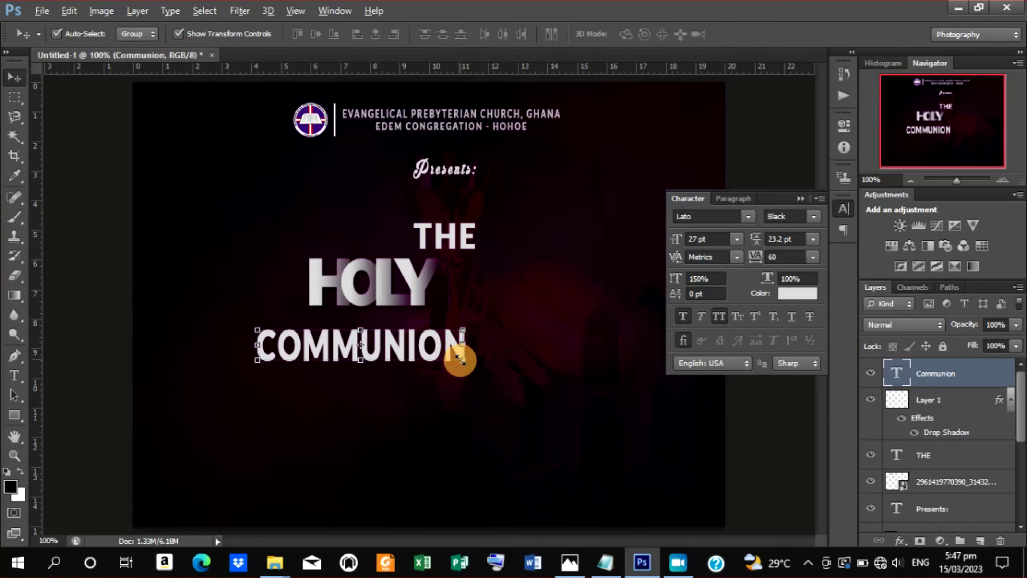
left_click_drag(460, 359, 466, 368)
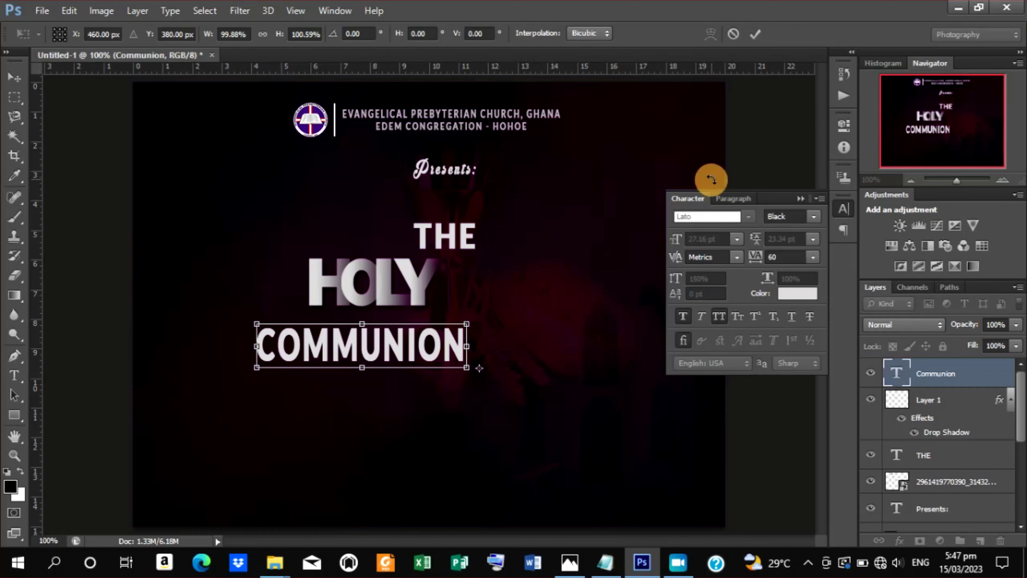
left_click(755, 33)
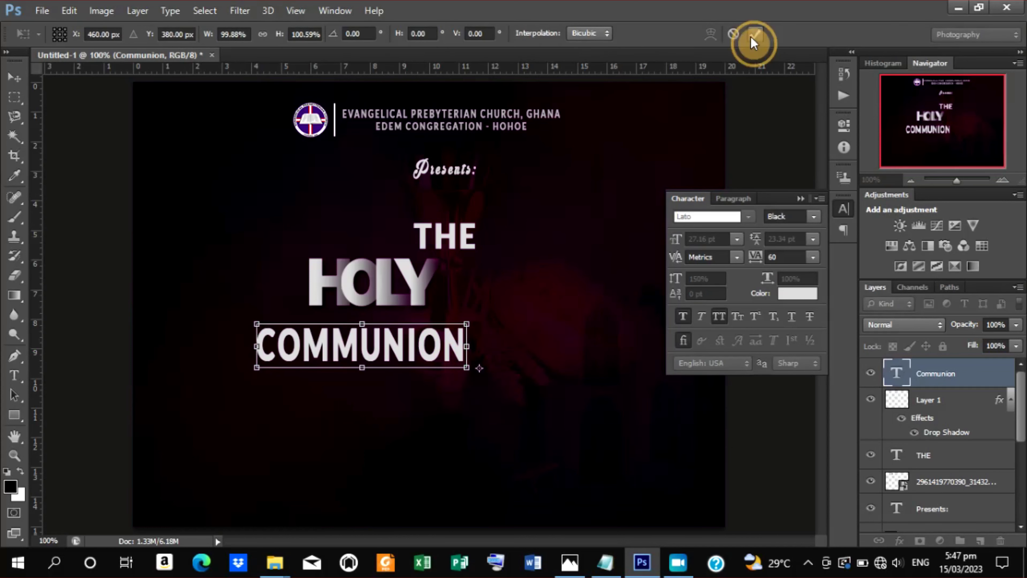
left_click(465, 327)
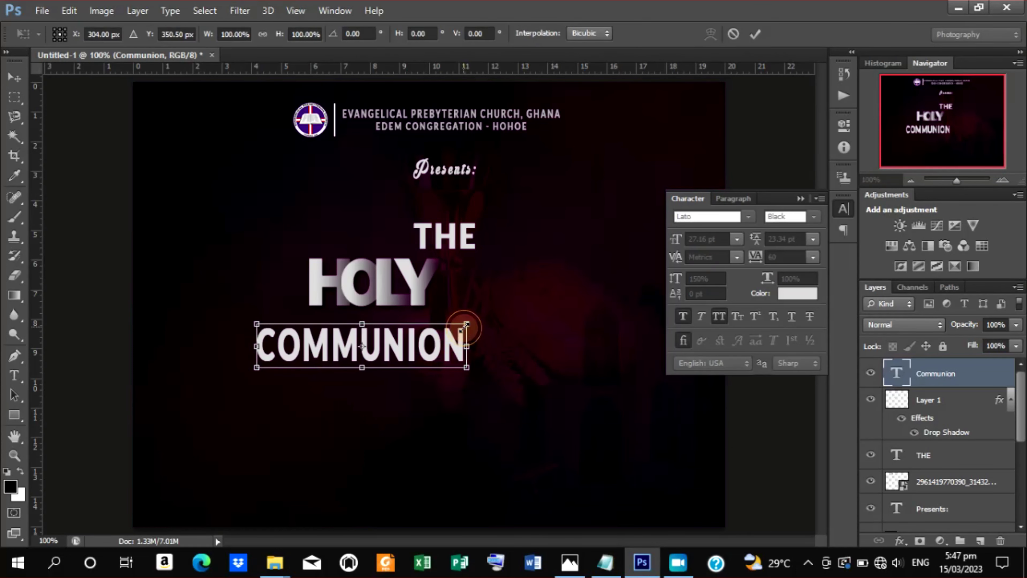
left_click_drag(467, 325, 492, 320)
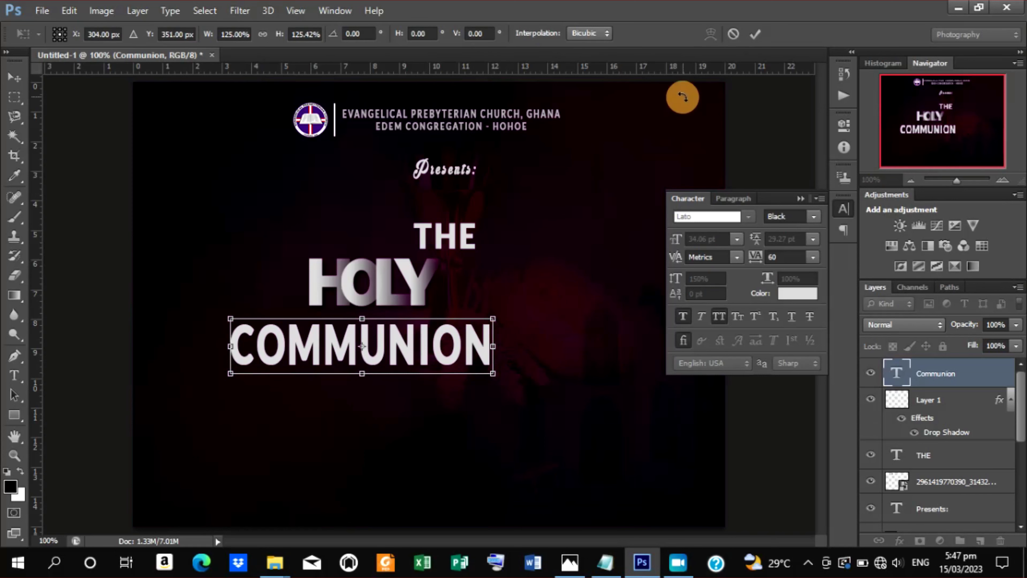
left_click(758, 35)
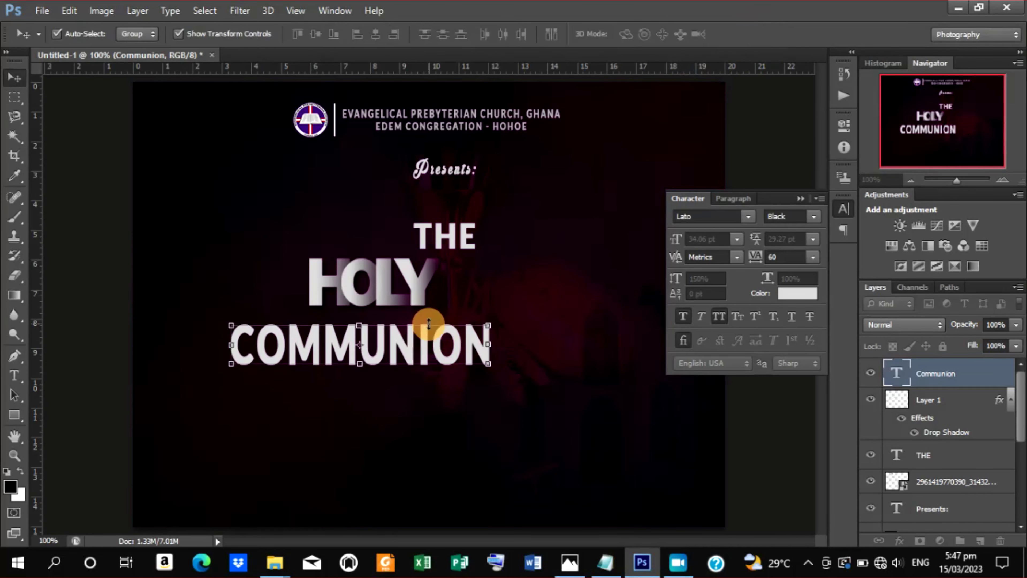
left_click_drag(403, 349, 484, 327)
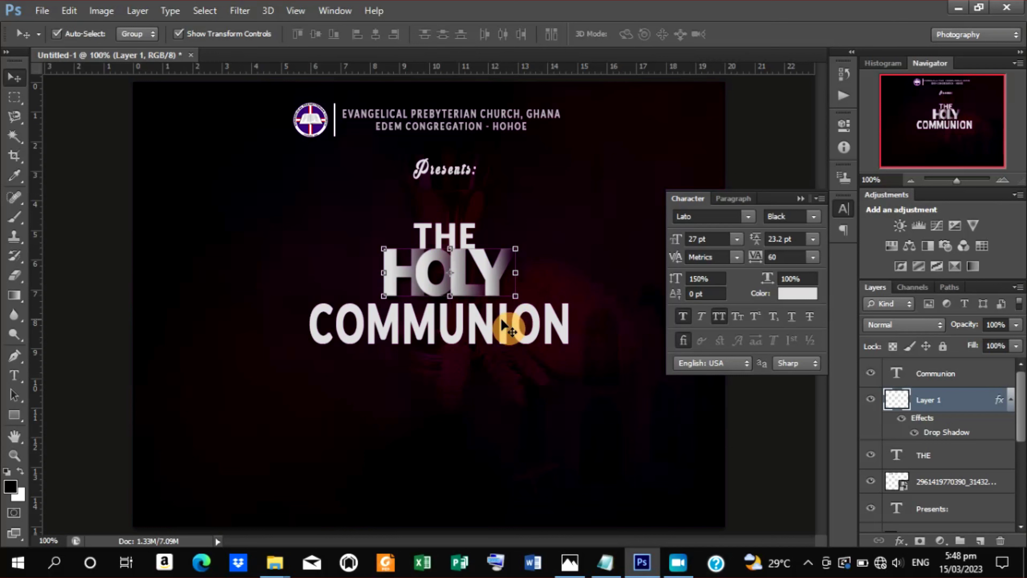
Nudge COMMUNION up and centre it horizontally on the canvas.
left_click(490, 330)
key("Up")
key("Up")
key("Up")
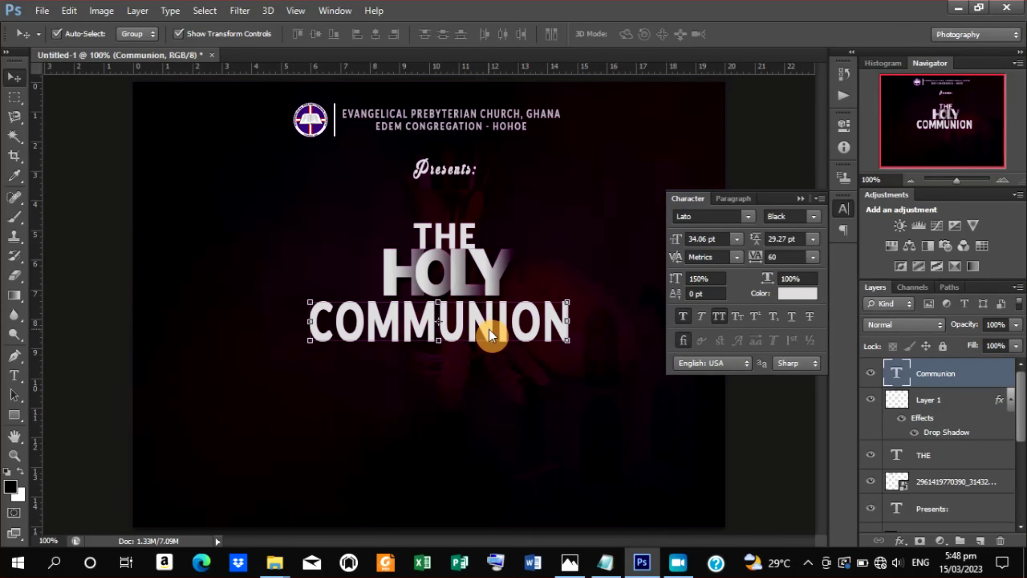
key("ctrl+a")
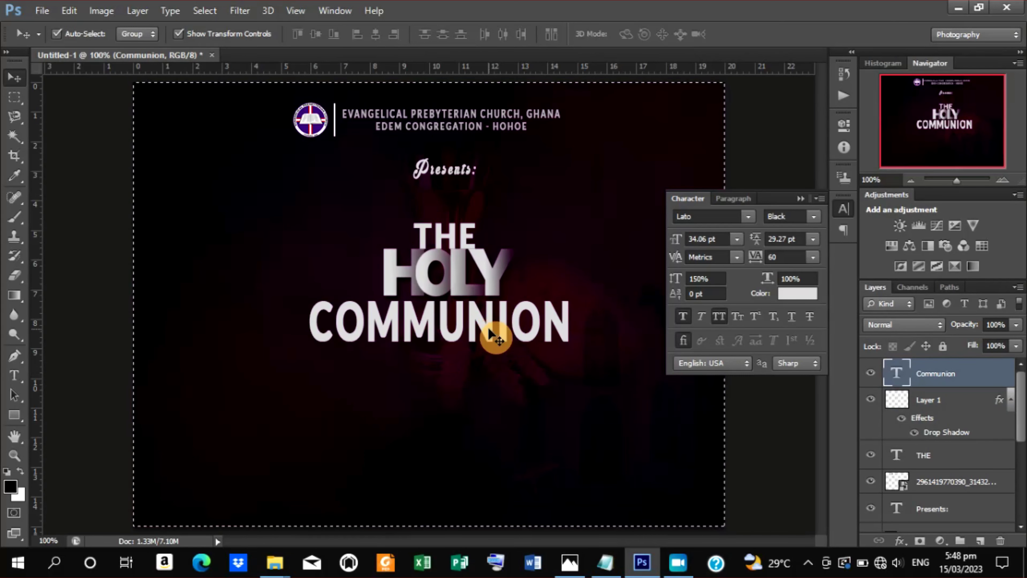
left_click(378, 35)
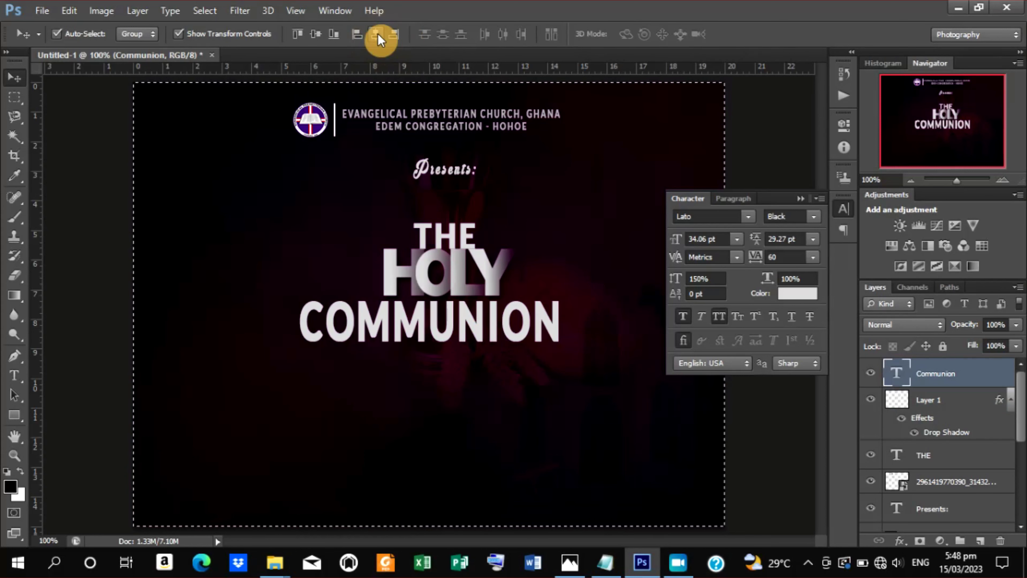
key("ctrl+d")
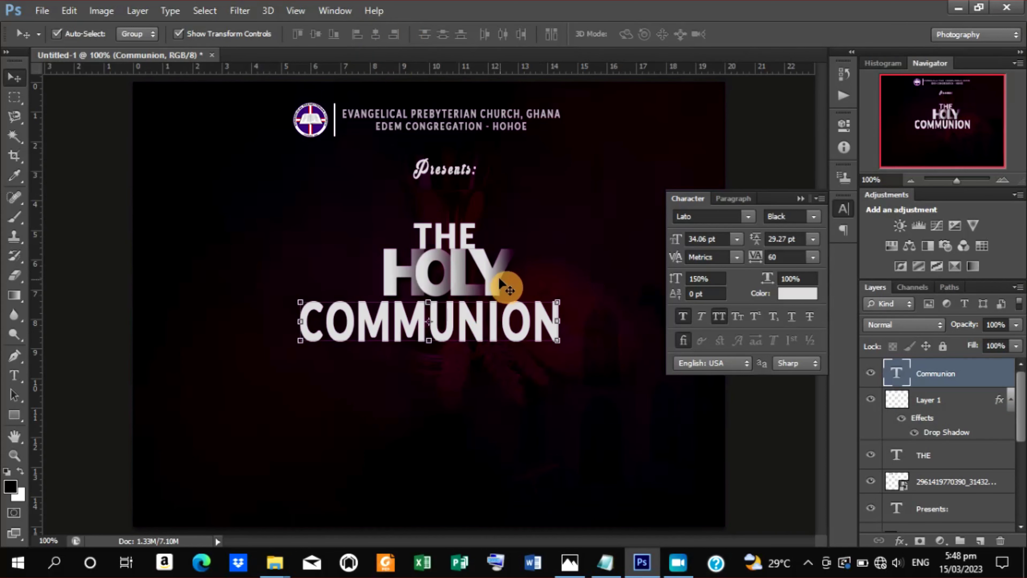
Centre the HOLY and THE lines horizontally on the canvas too.
left_click(490, 278)
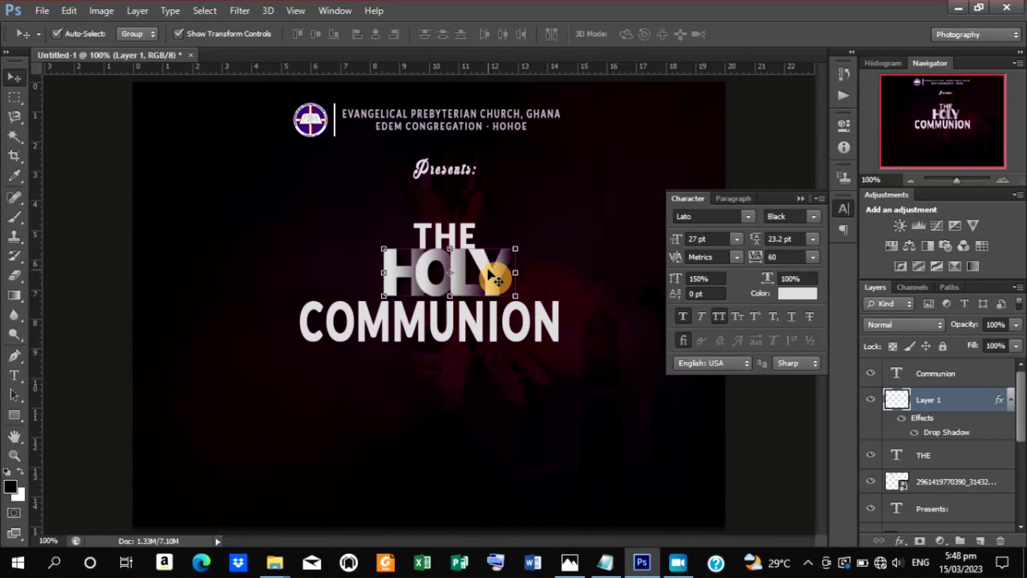
key("ctrl+a")
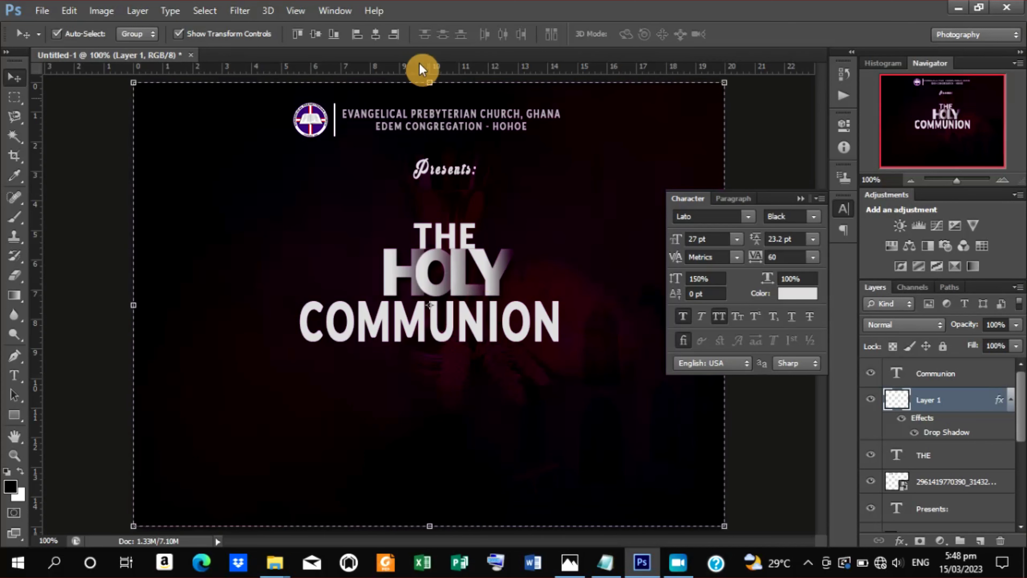
left_click(378, 35)
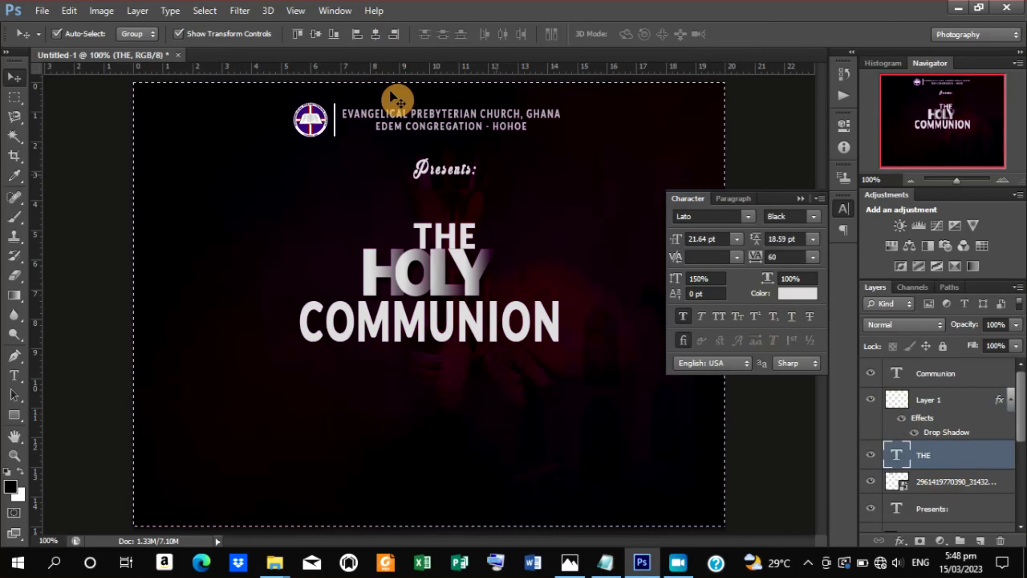
left_click(943, 460)
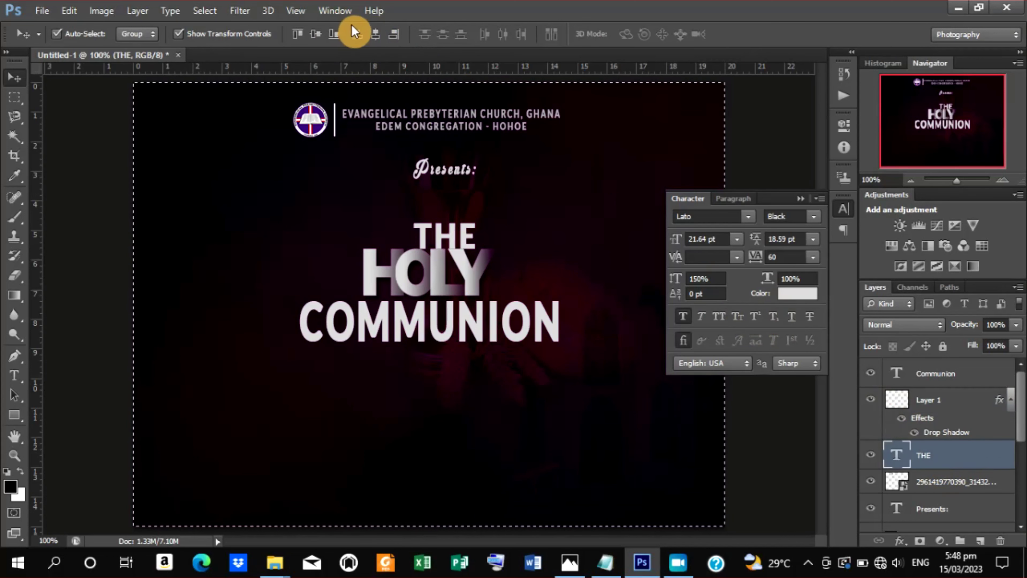
left_click(375, 33)
key("ctrl+d")
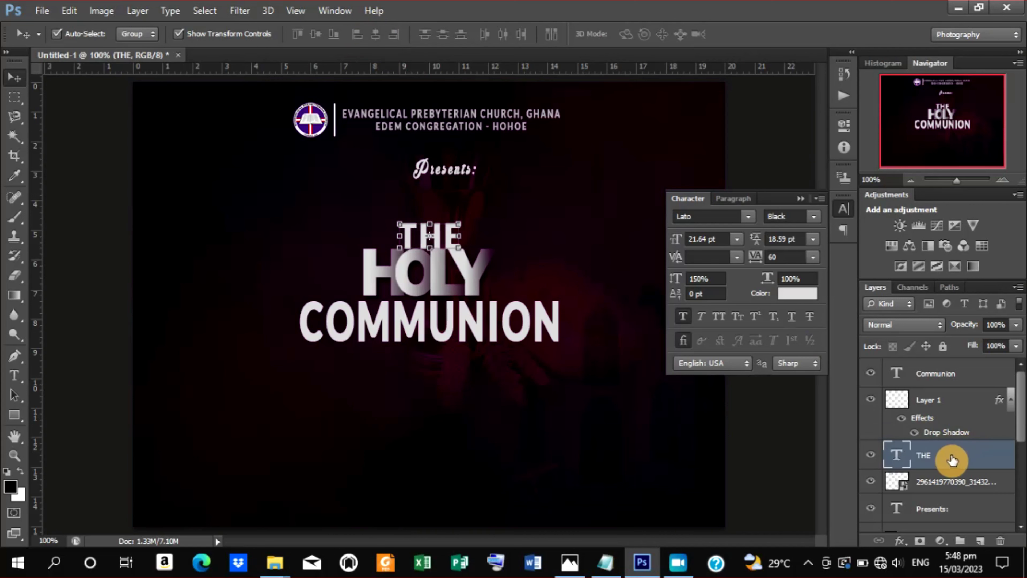
left_click(442, 283)
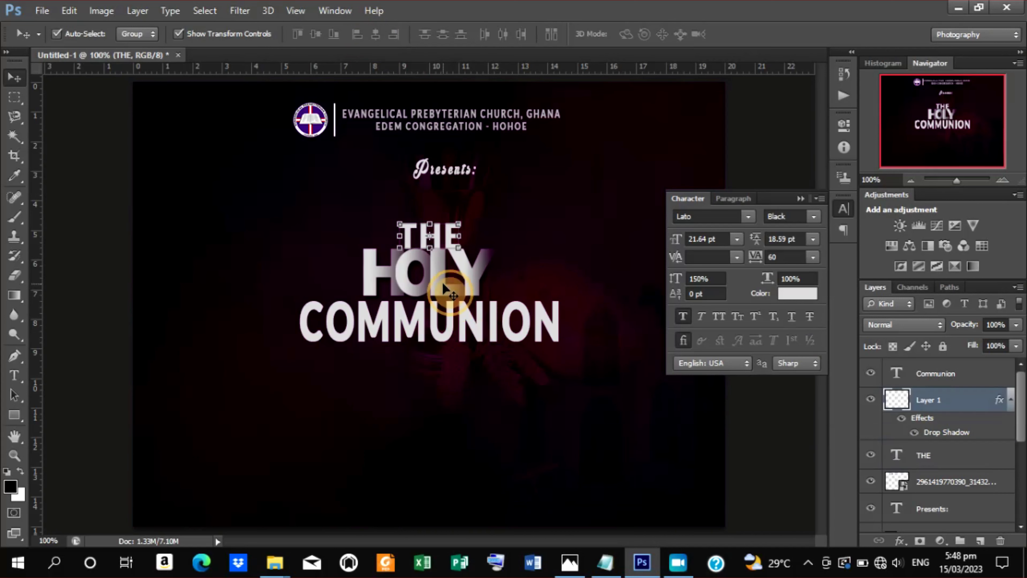
Scale HOLY down to about 79% and move it slightly lower.
left_click(672, 284)
left_click_drag(671, 284, 661, 282)
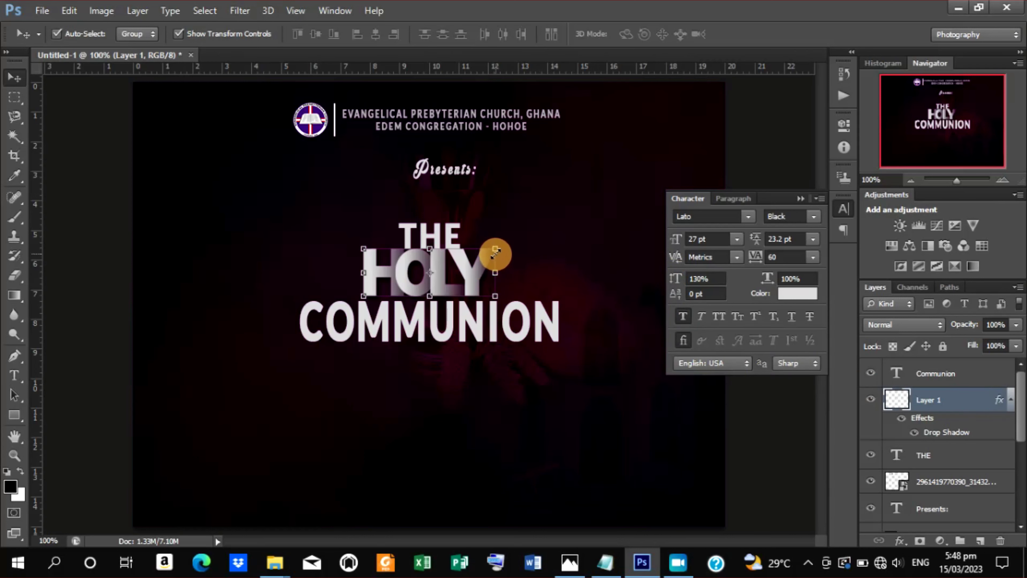
left_click_drag(495, 249, 483, 259)
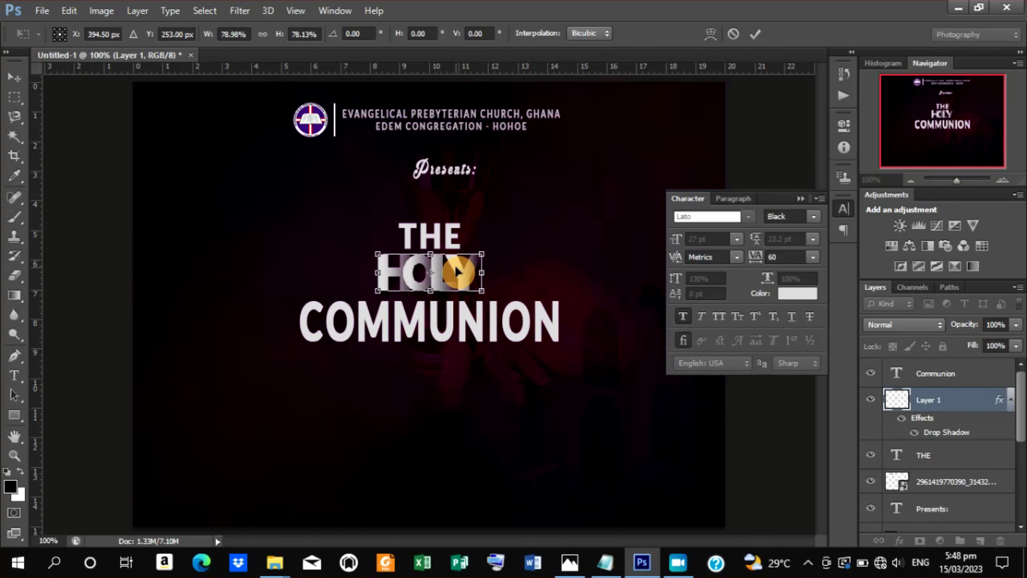
left_click_drag(458, 266, 455, 276)
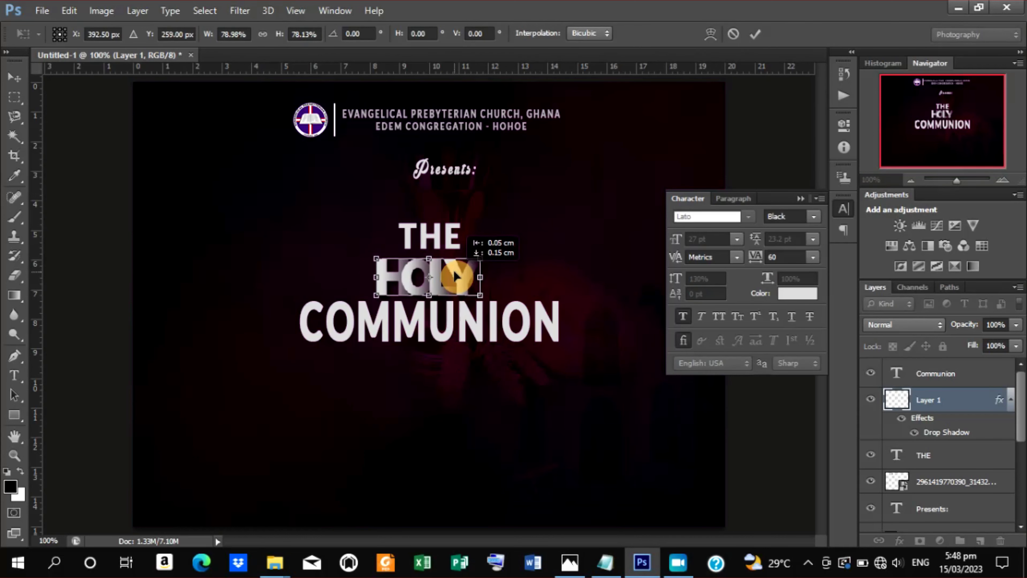
left_click(755, 34)
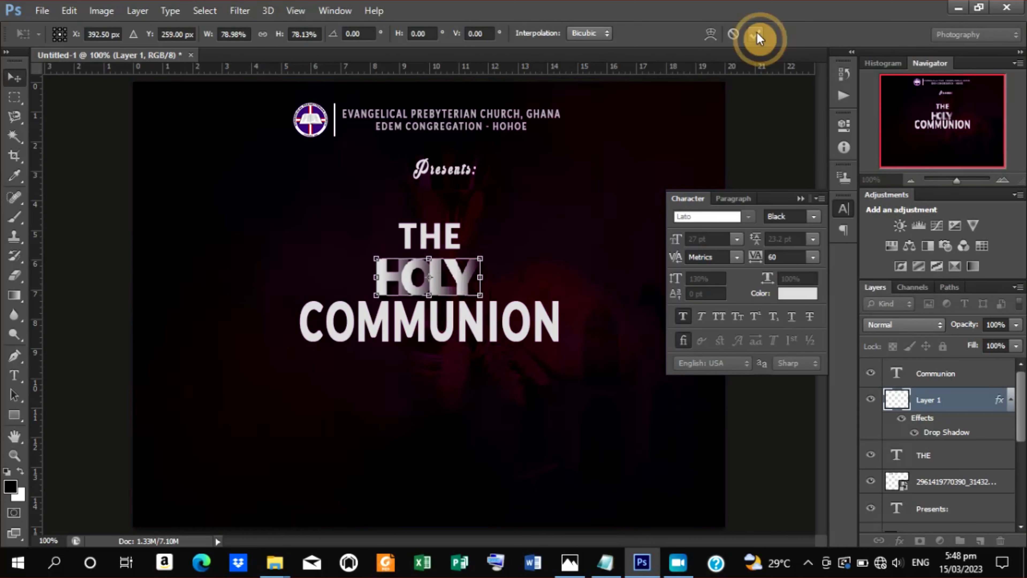
Scale COMMUNION down to about 70% and tuck it up beneath HOLY.
left_click(482, 328)
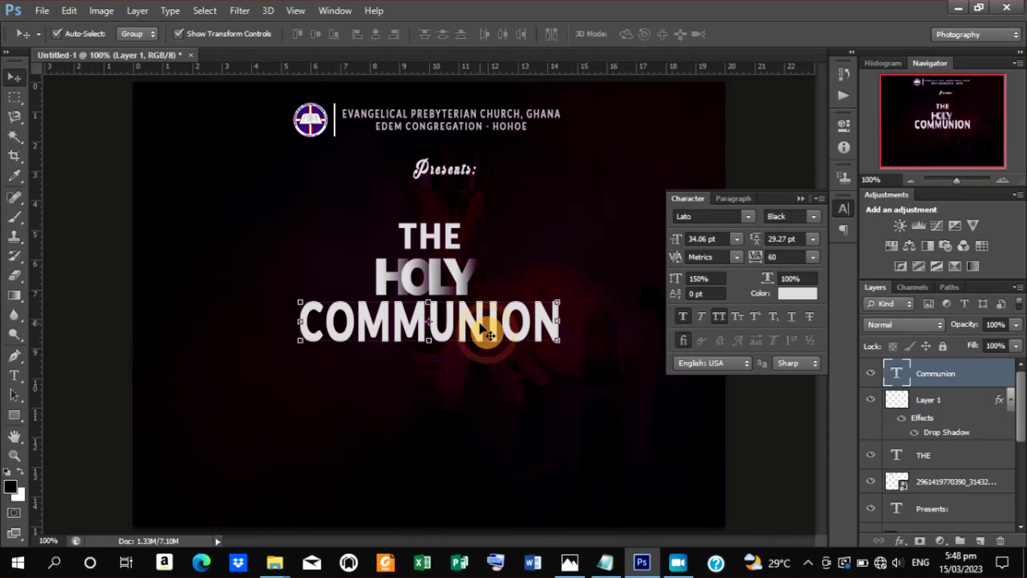
left_click_drag(480, 329, 480, 327)
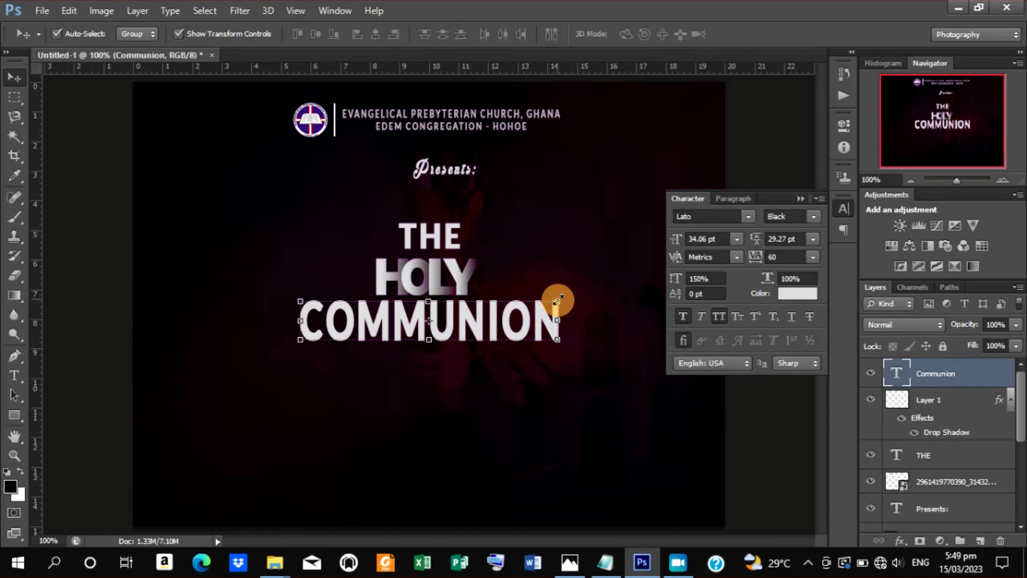
left_click_drag(558, 300, 526, 319)
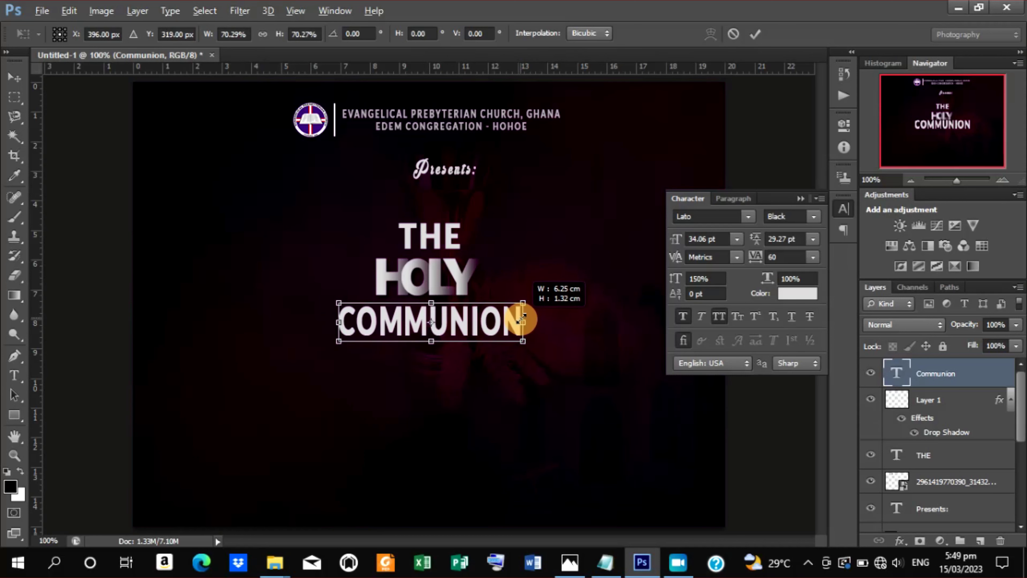
left_click_drag(526, 318, 481, 324)
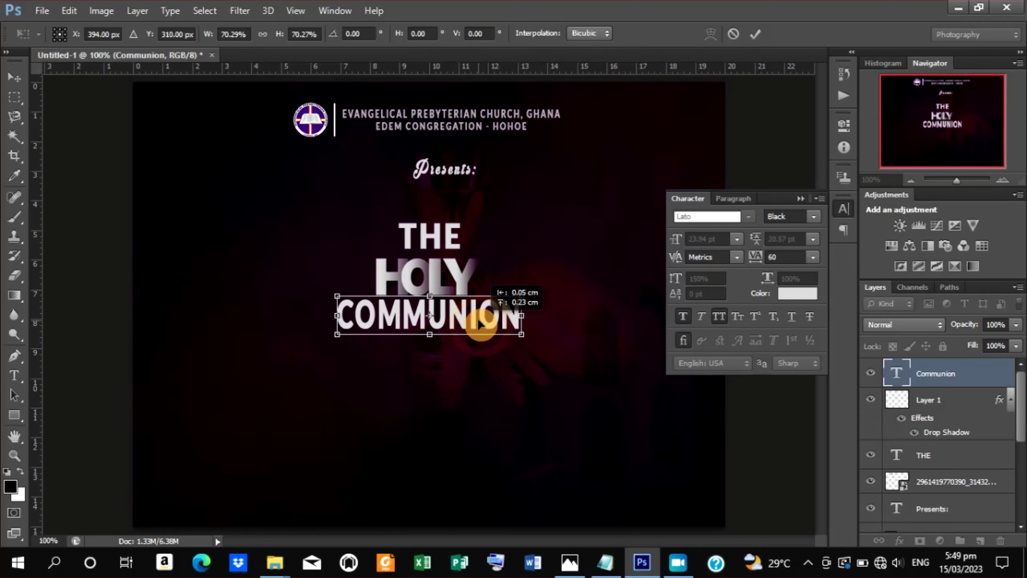
left_click(756, 34)
left_click(448, 235)
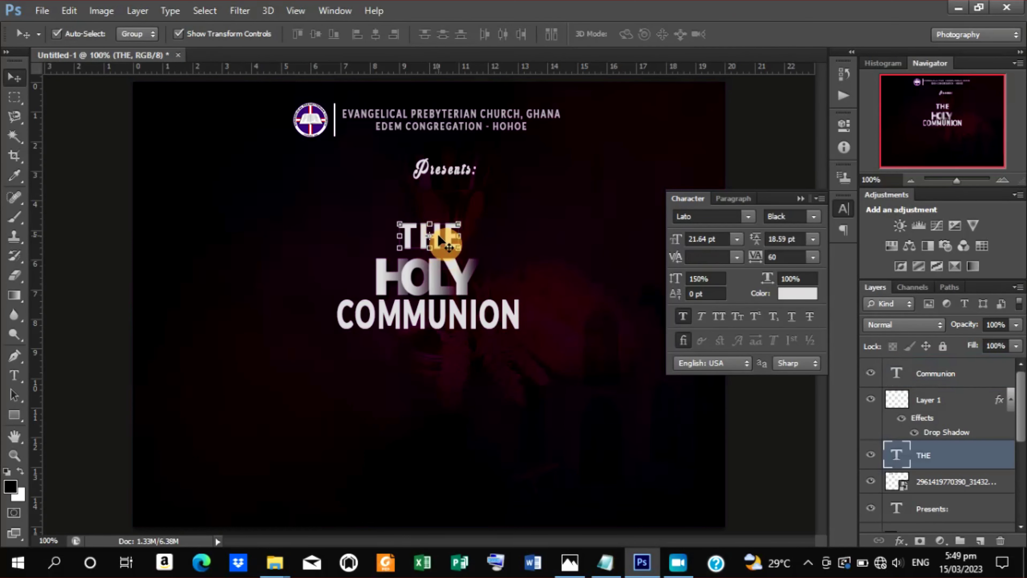
Set THE's font to Magneto and nudge it into place above HOLY.
left_click(709, 239)
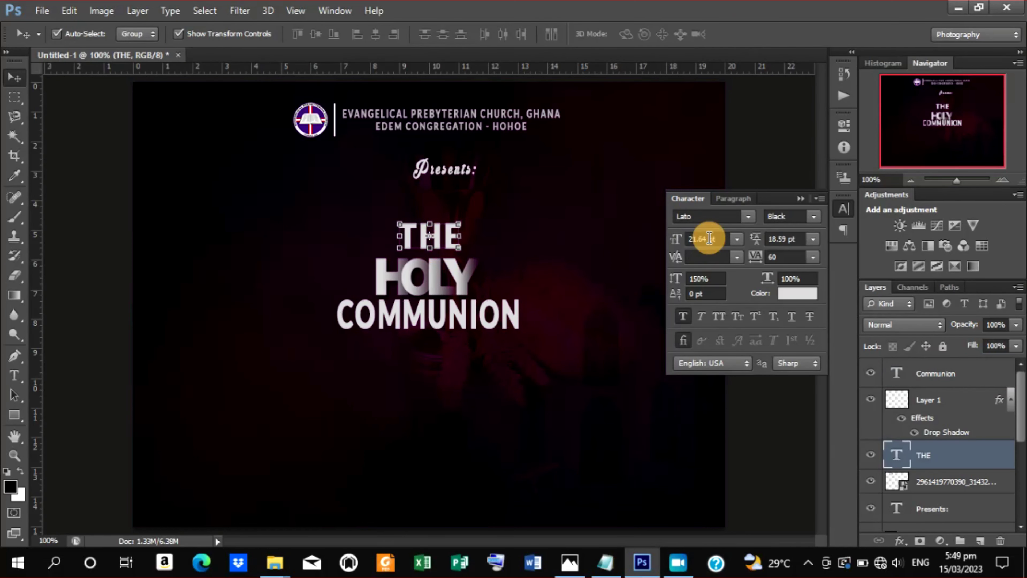
left_click(747, 220)
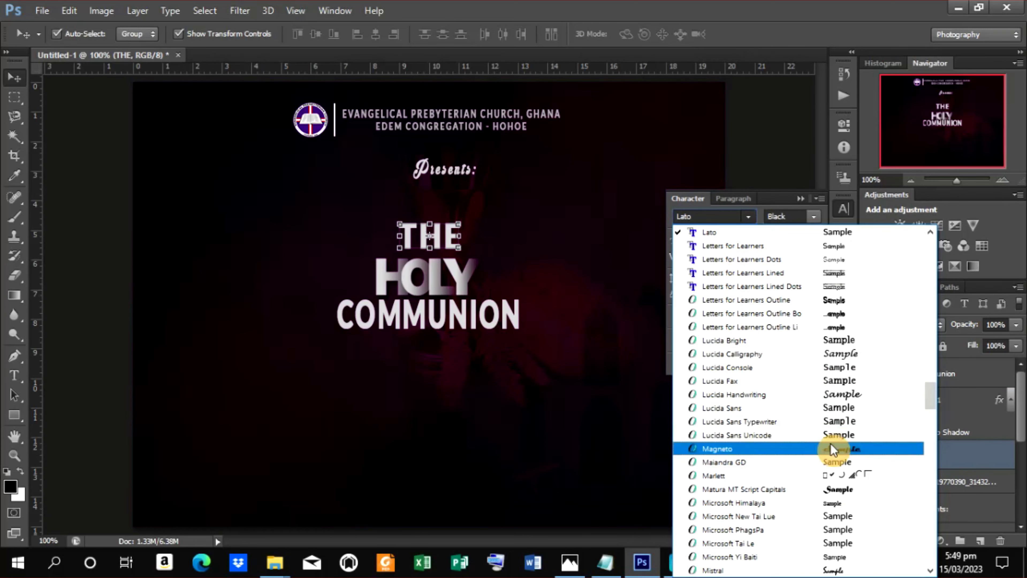
left_click(823, 448)
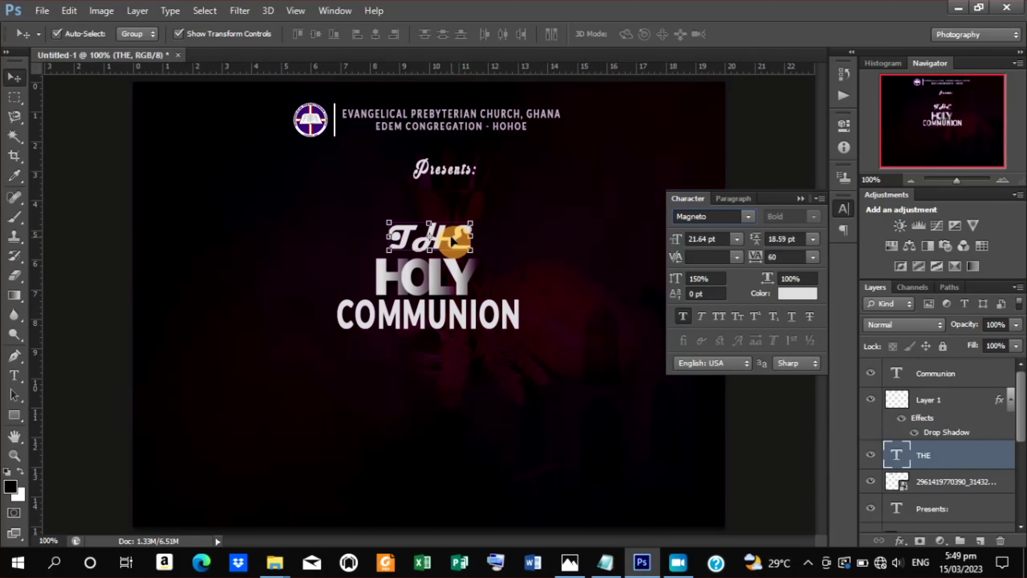
mouse_move(450, 235)
left_mouse_down()
mouse_move(442, 246)
mouse_move(442, 237)
left_mouse_up()
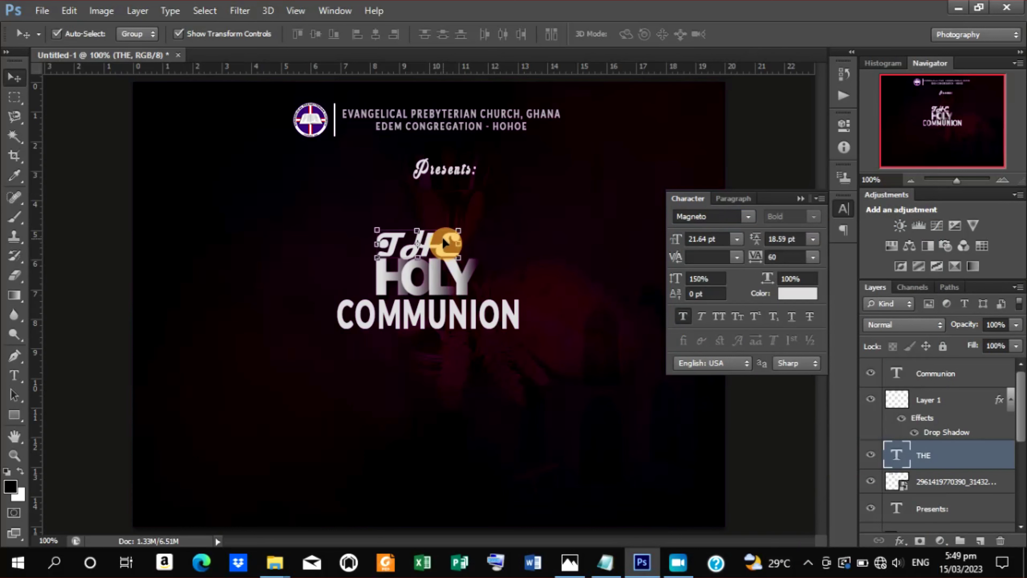
key("Right")
key("Right")
key("Right")
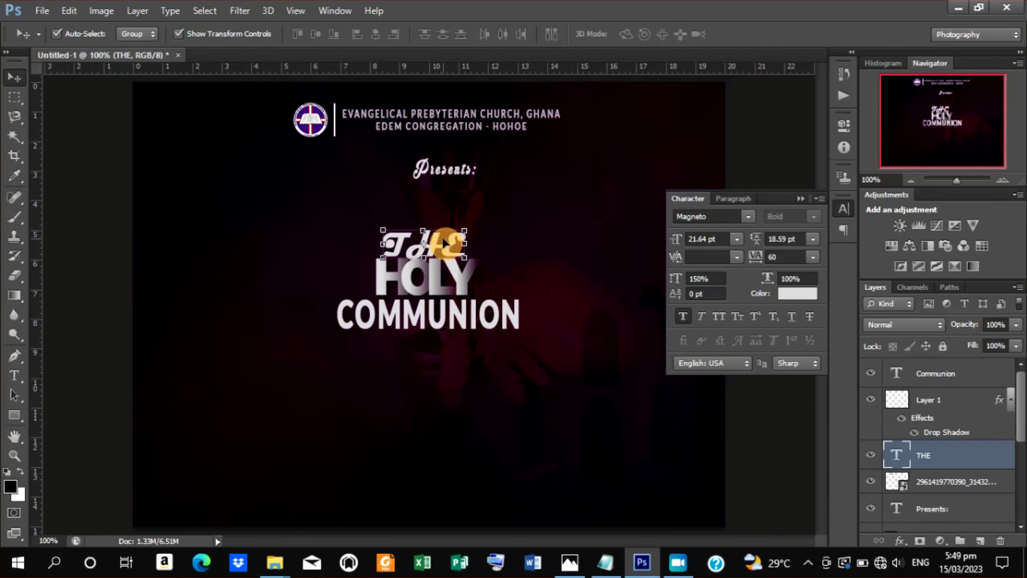
left_click_drag(443, 239, 442, 236)
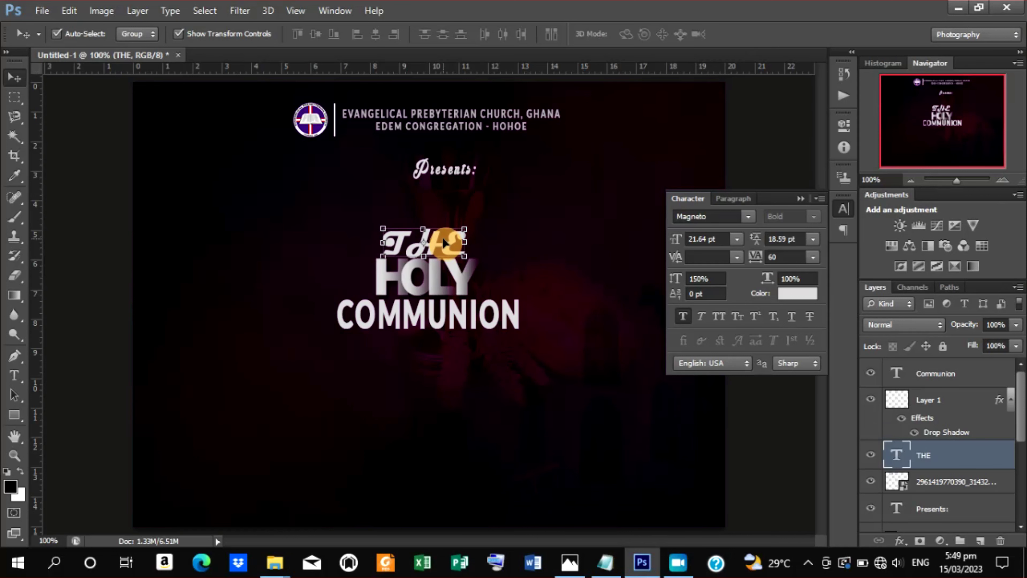
key("Up")
key("Up")
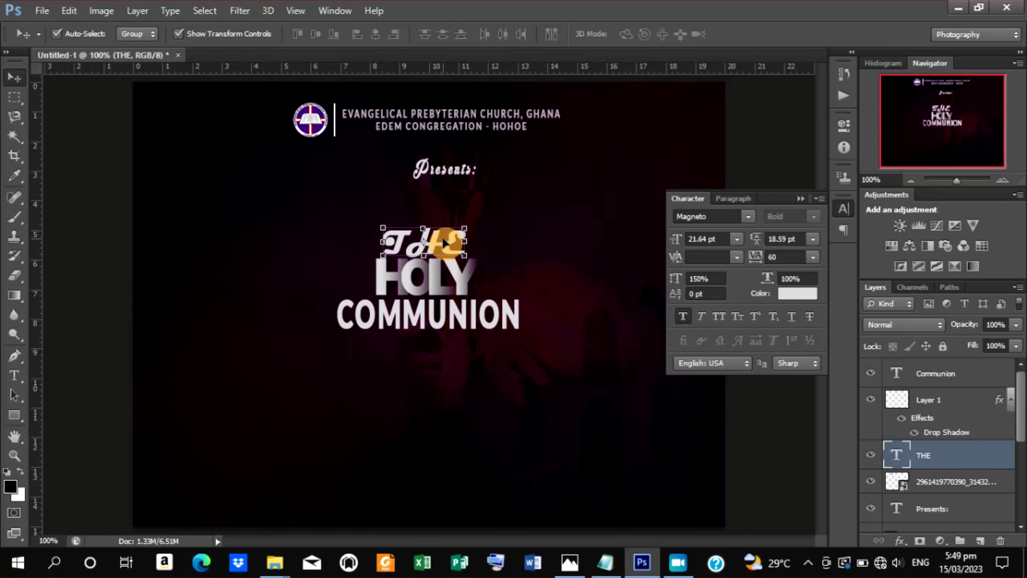
Select all three title layers and start scaling the title block to about 79%.
left_click(108, 323)
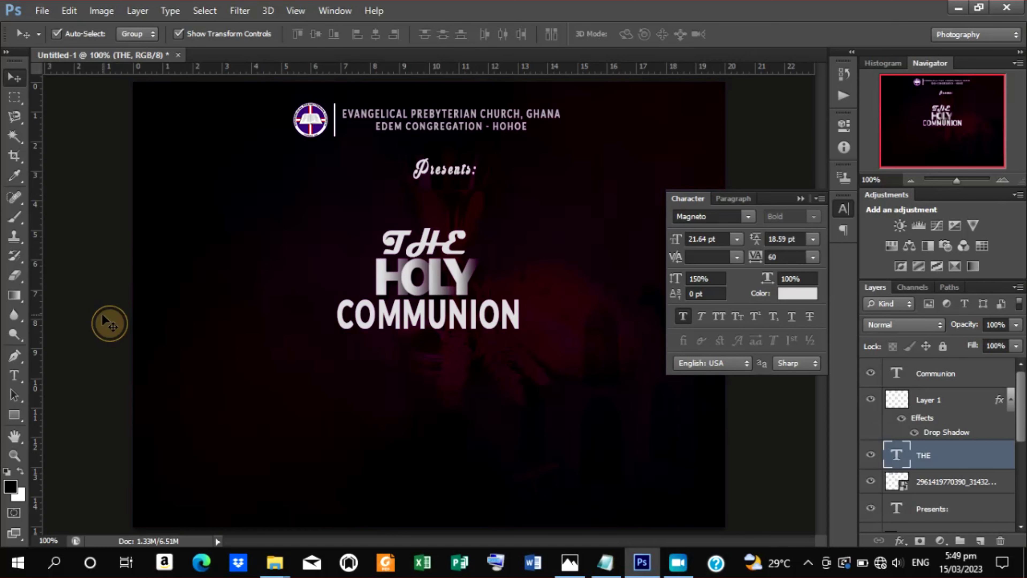
left_click(448, 238)
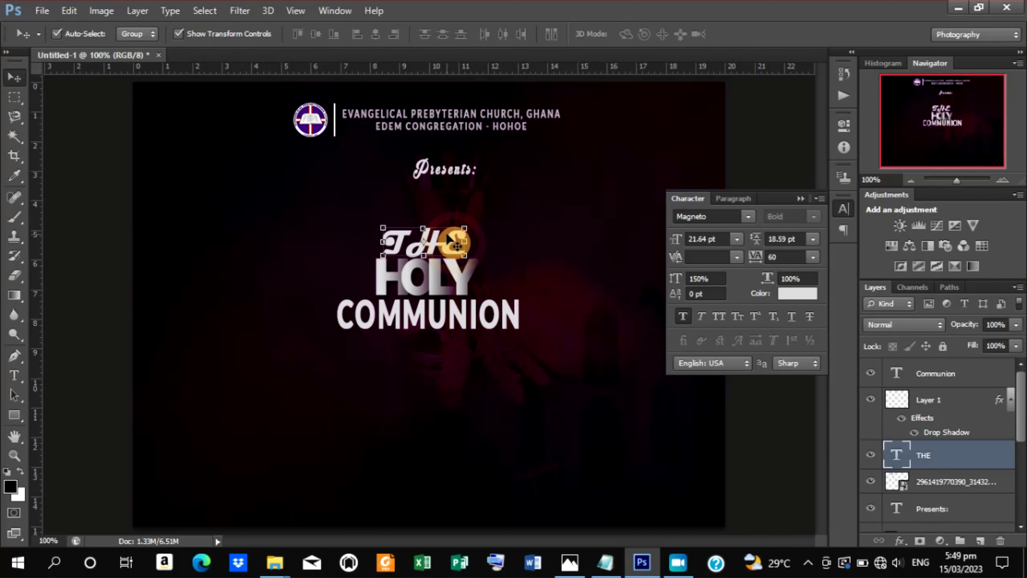
left_click(975, 374, "shift")
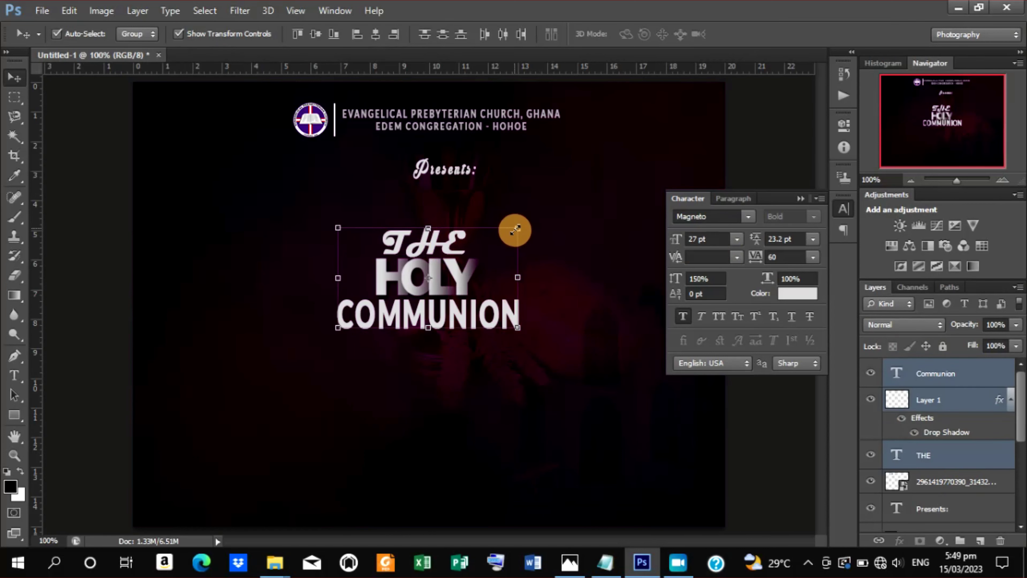
left_click_drag(517, 230, 499, 243)
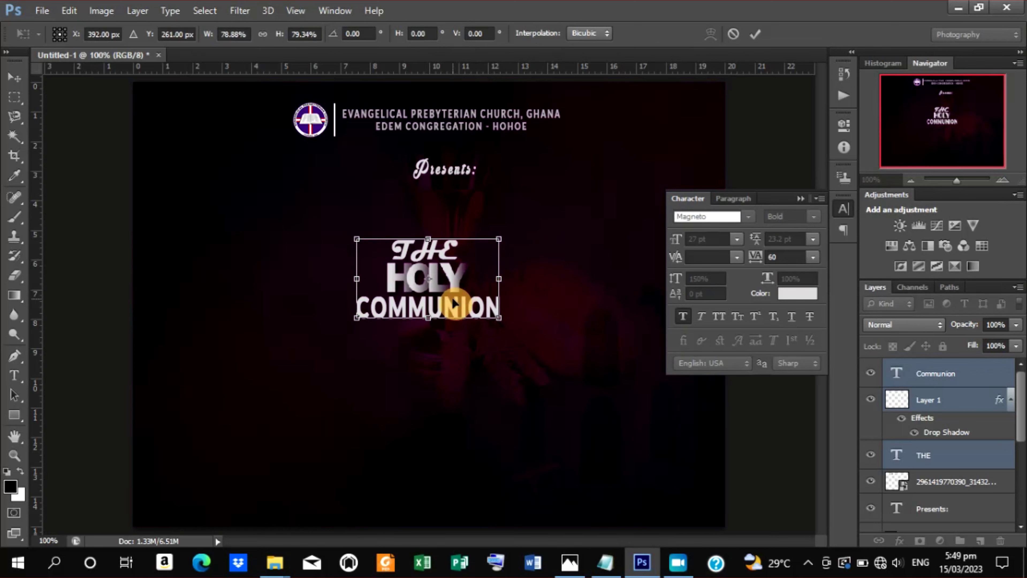
Raise the scaled title block beneath Presents:, commit it, and enlarge it slightly.
left_click_drag(459, 302, 465, 280)
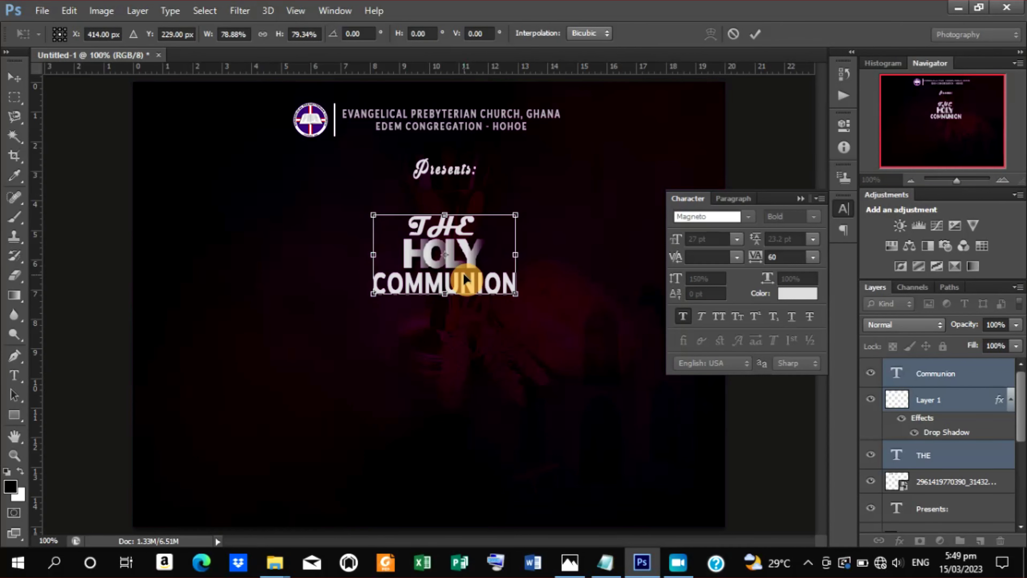
left_click(756, 30)
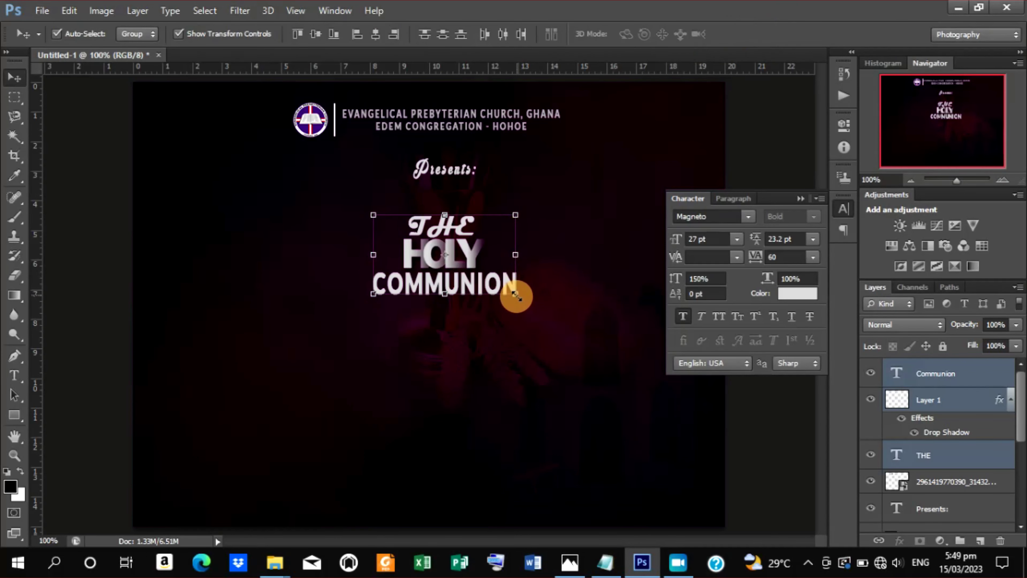
left_click_drag(516, 296, 525, 304)
left_click(105, 298)
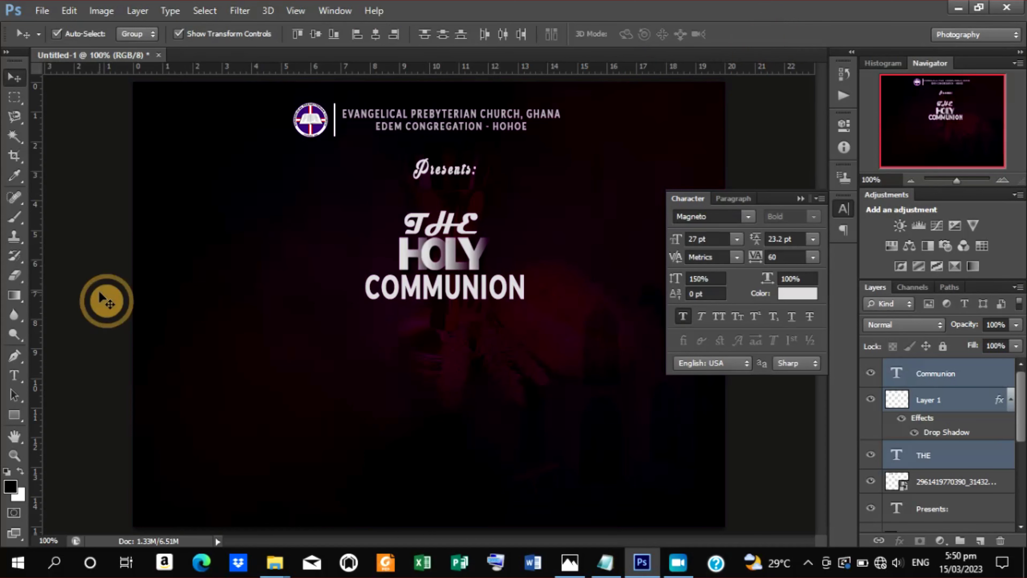
left_click(450, 252)
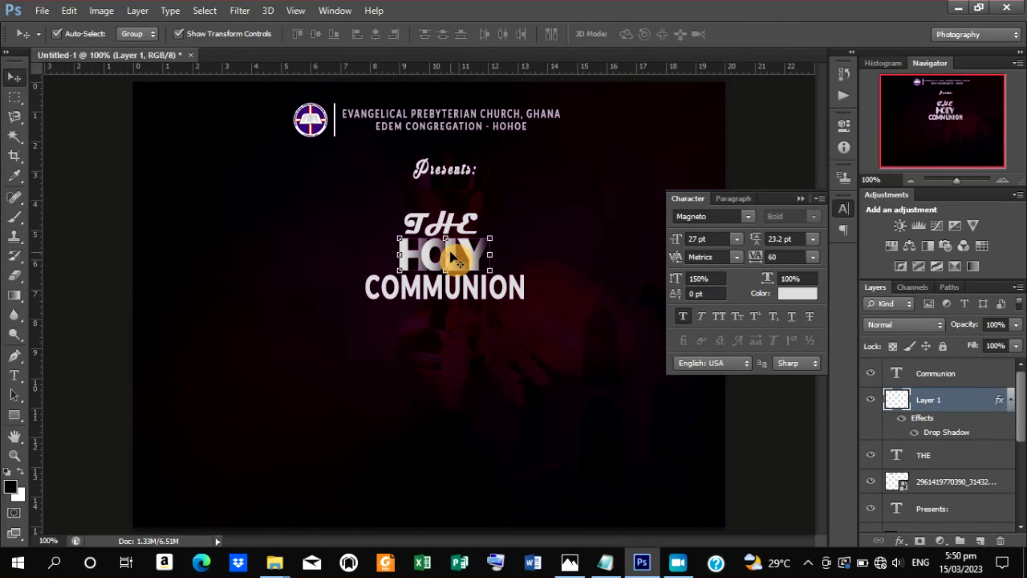
left_click(106, 283)
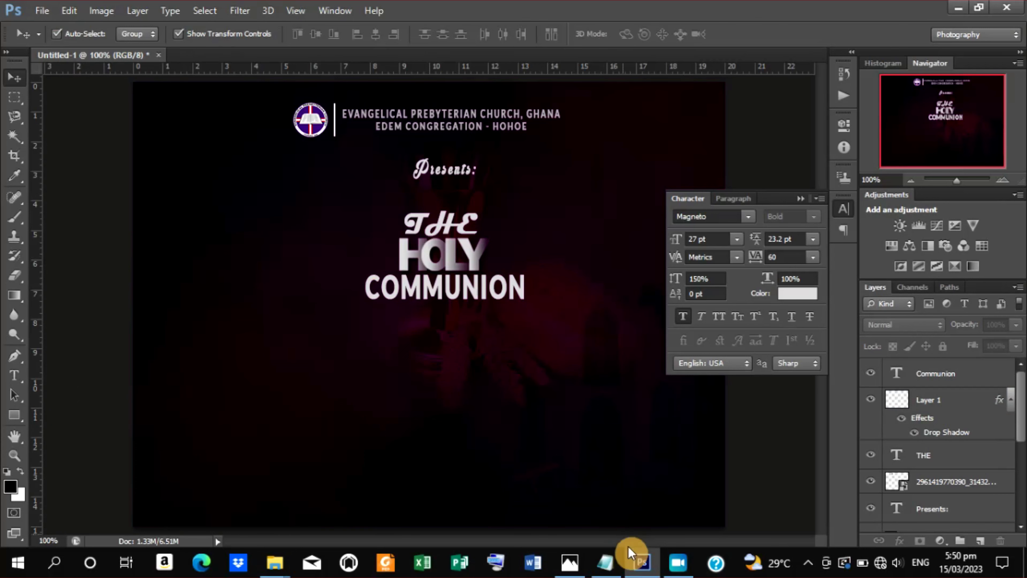
Copy the theme line 'A Call To Remember the Lord's Supper' from the Notepad notes.
left_click(602, 567)
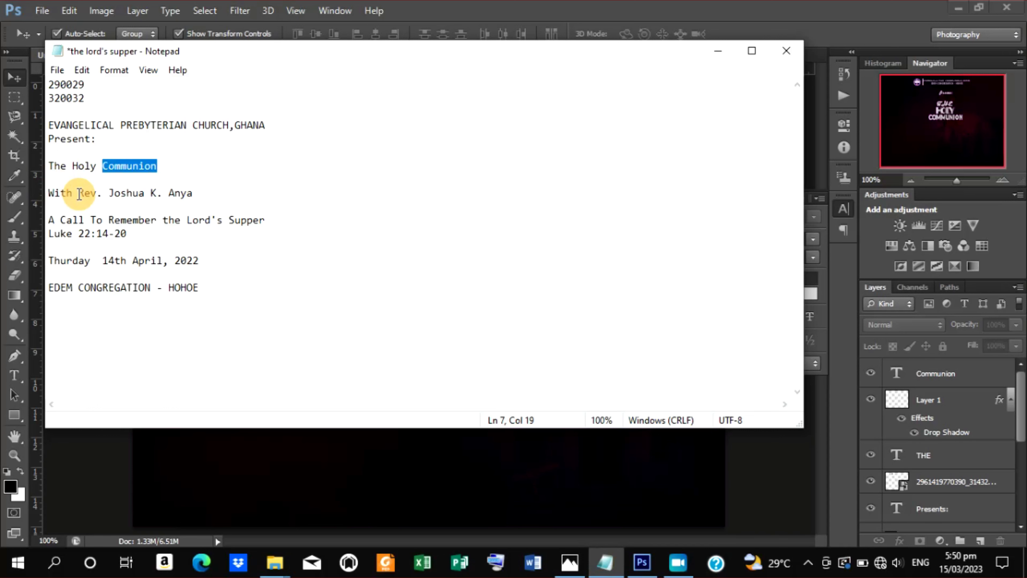
left_click_drag(79, 194, 200, 199)
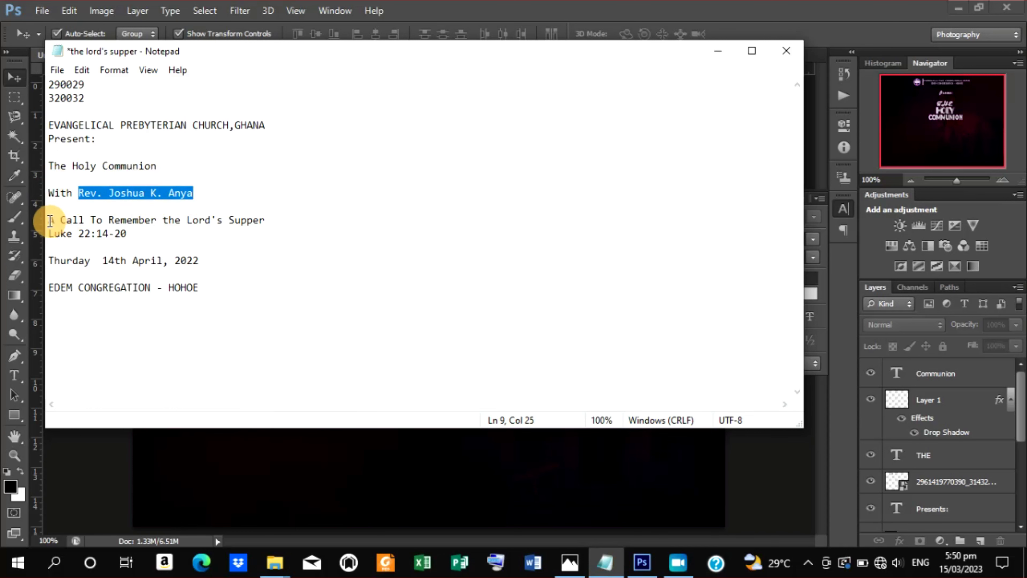
left_click_drag(49, 220, 260, 219)
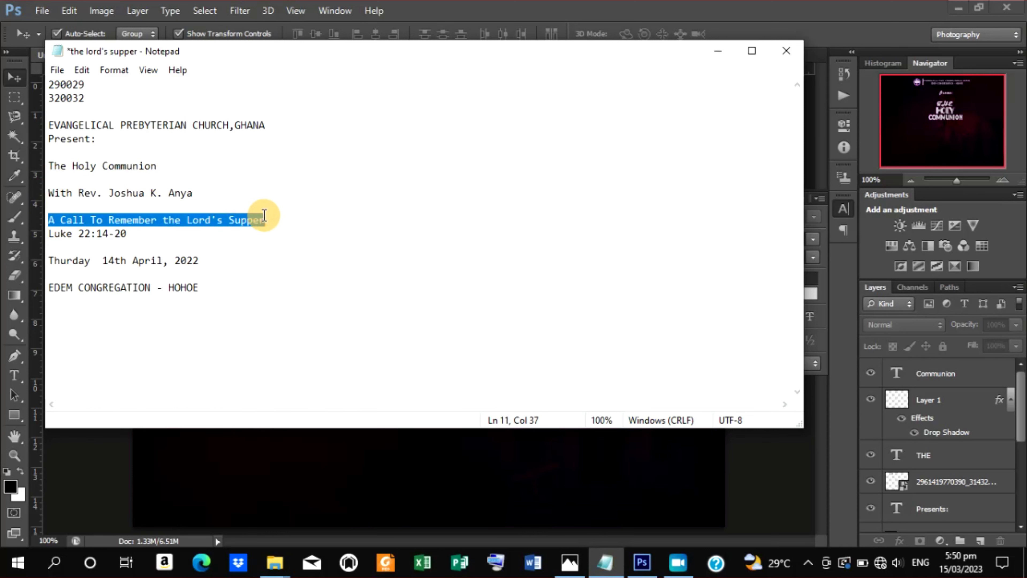
right_click(181, 217)
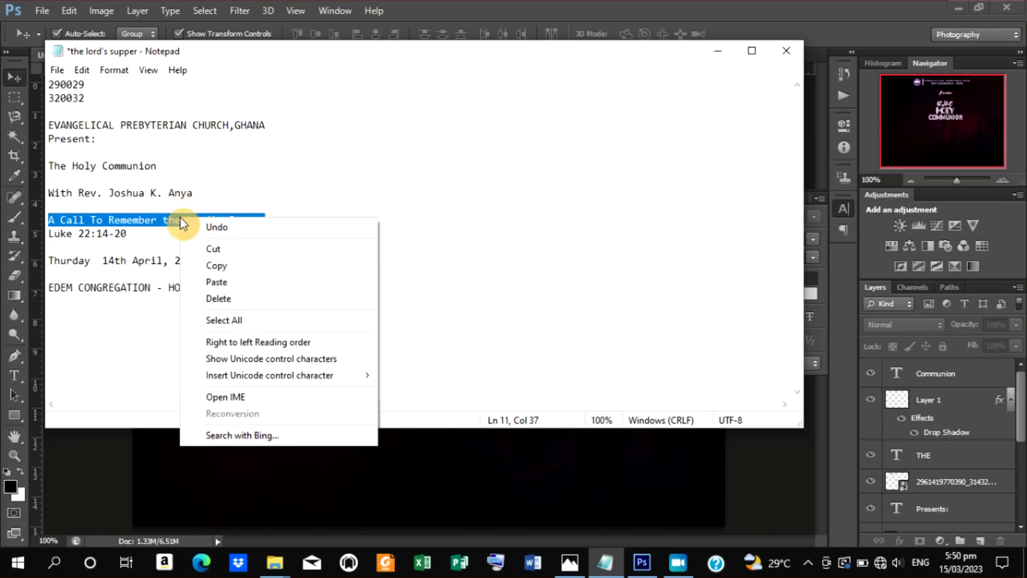
left_click(228, 265)
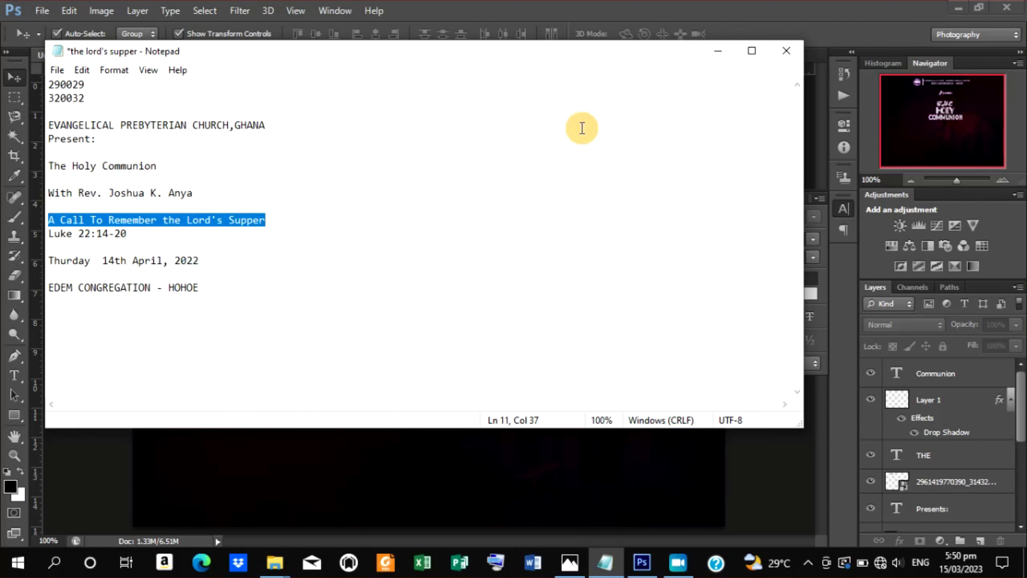
left_click(717, 56)
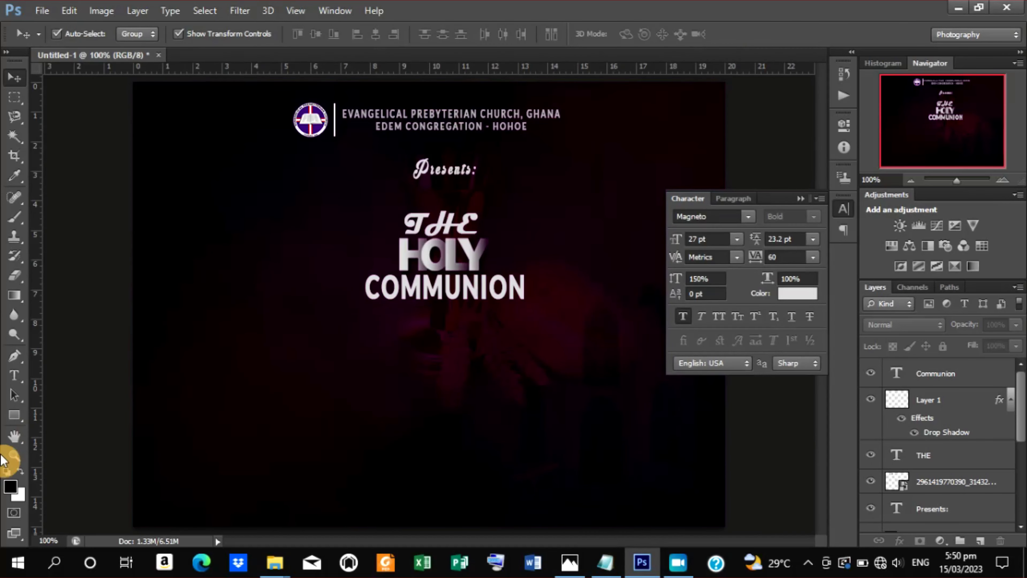
Paste the theme line as a new text layer on the poster.
left_click(20, 380)
left_click(429, 356)
key("ctrl+v")
left_click(661, 35)
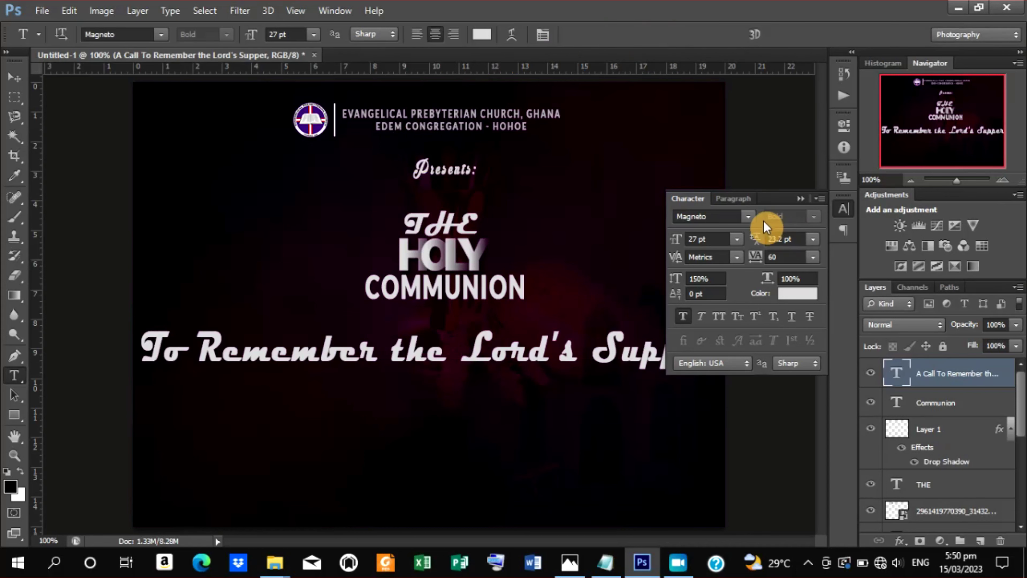
Style the theme line as Poppins Regular with tracking 20.
left_click(748, 217)
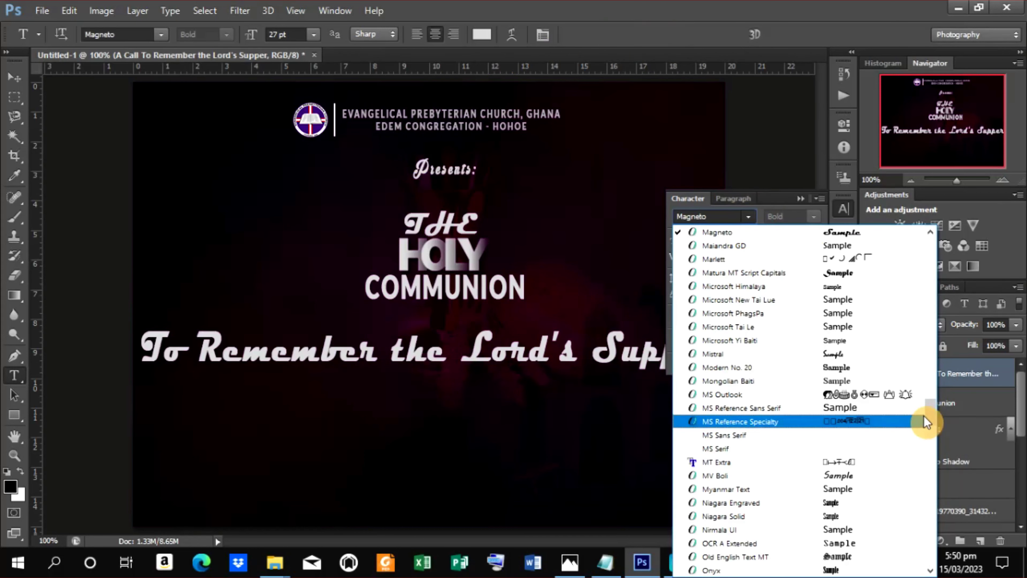
left_click_drag(931, 414, 936, 423)
left_click(716, 557)
left_click(813, 217)
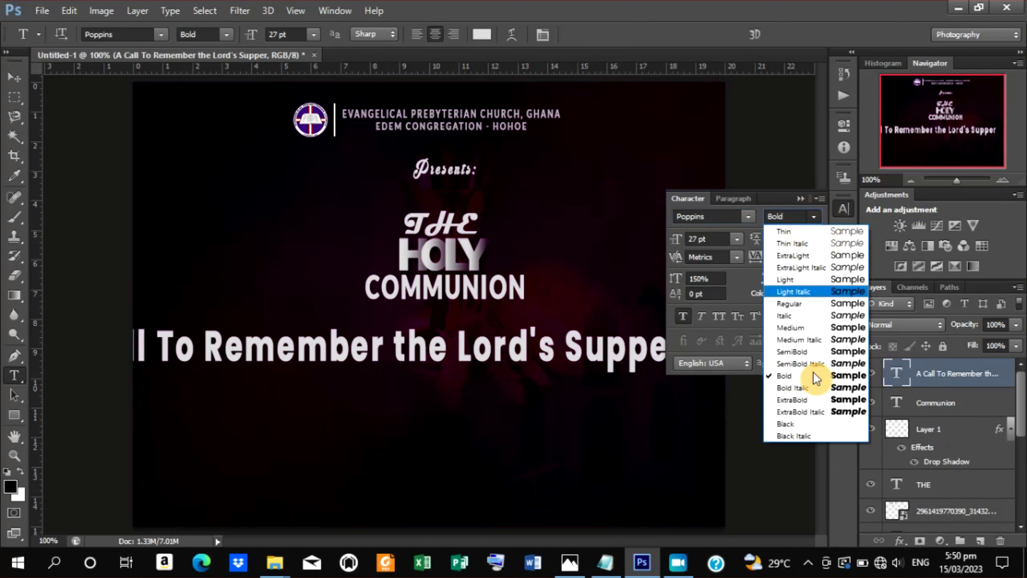
left_click(806, 304)
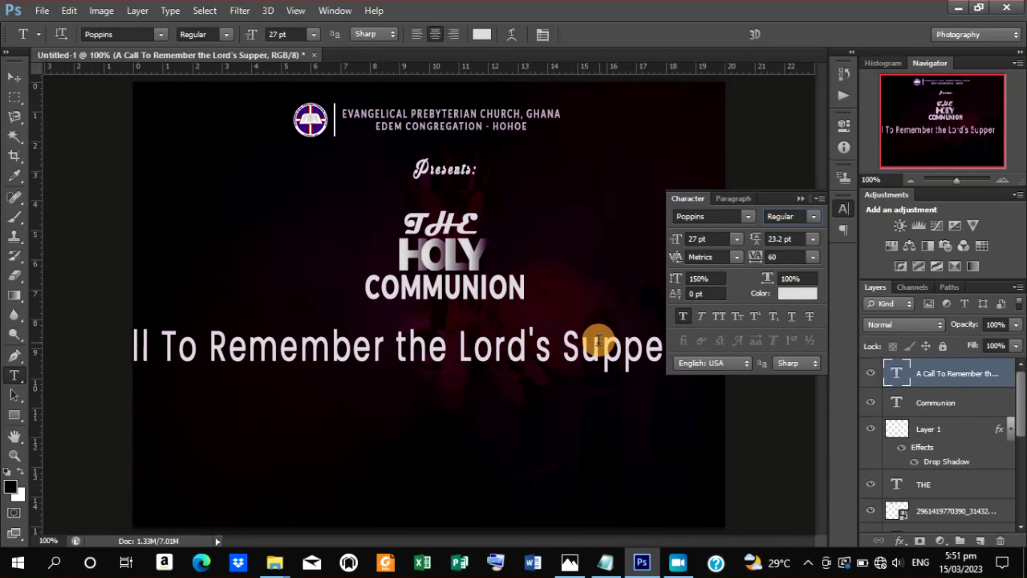
left_click_drag(756, 260, 755, 261)
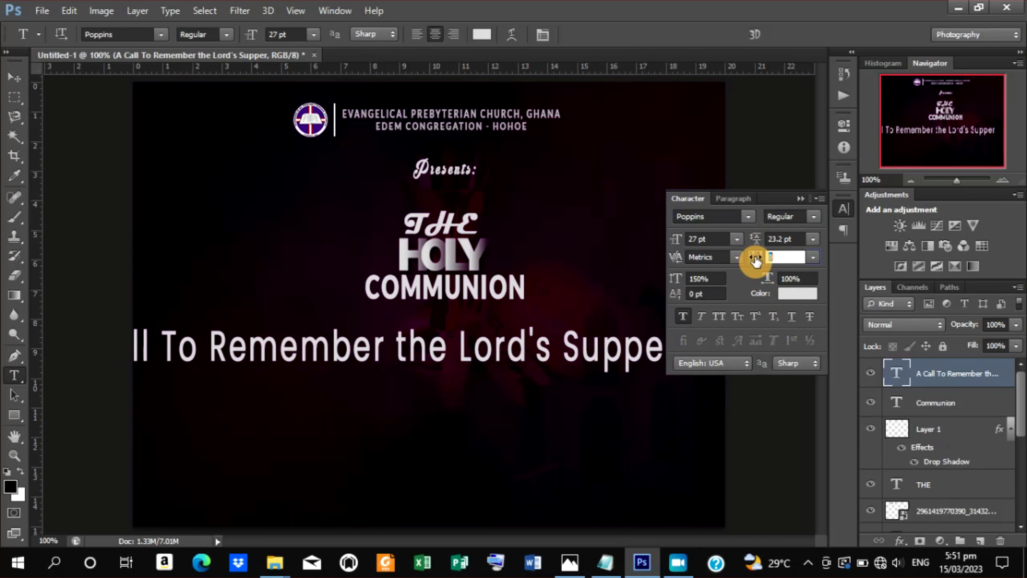
left_click_drag(756, 262, 753, 261)
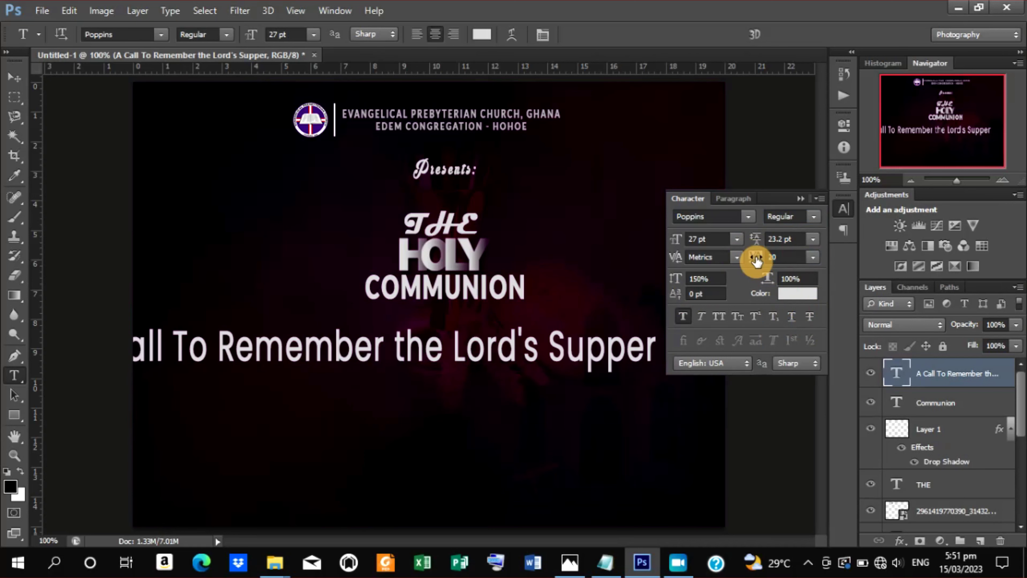
left_click(16, 79)
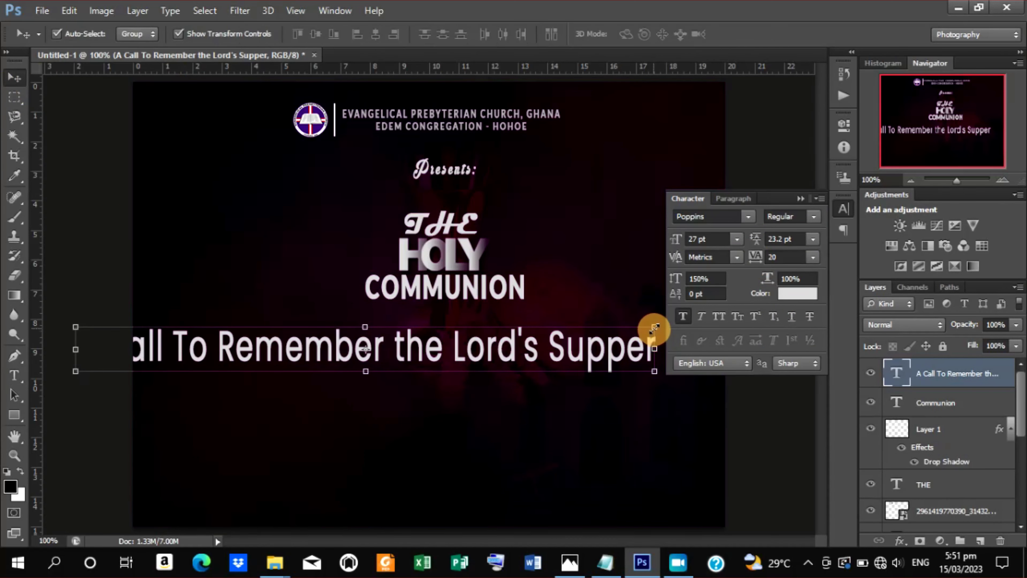
Shrink the theme line to 11.82 pt, centre it under COMMUNION, and duplicate it below.
left_click_drag(654, 328, 495, 369)
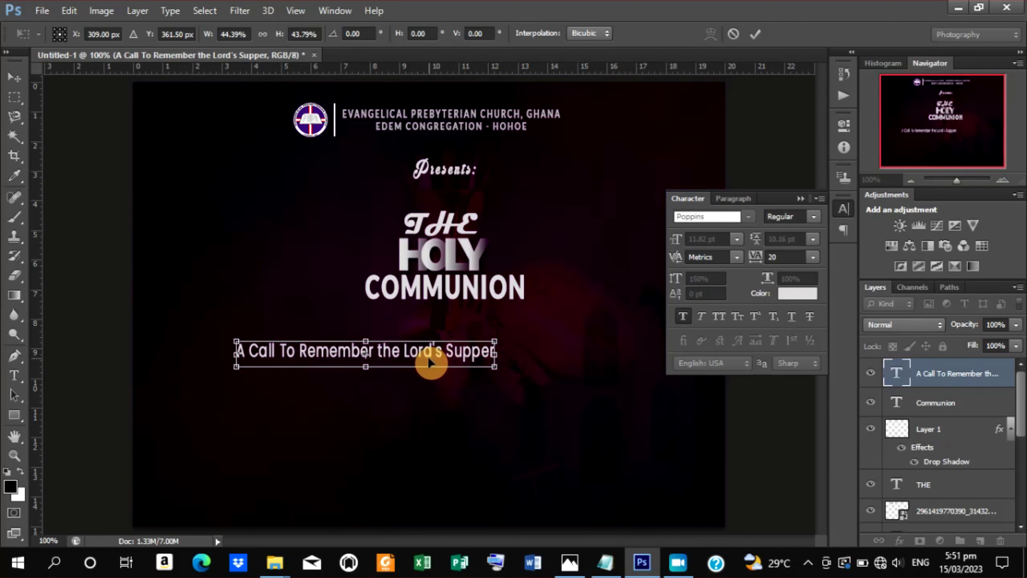
left_click_drag(430, 361, 509, 340)
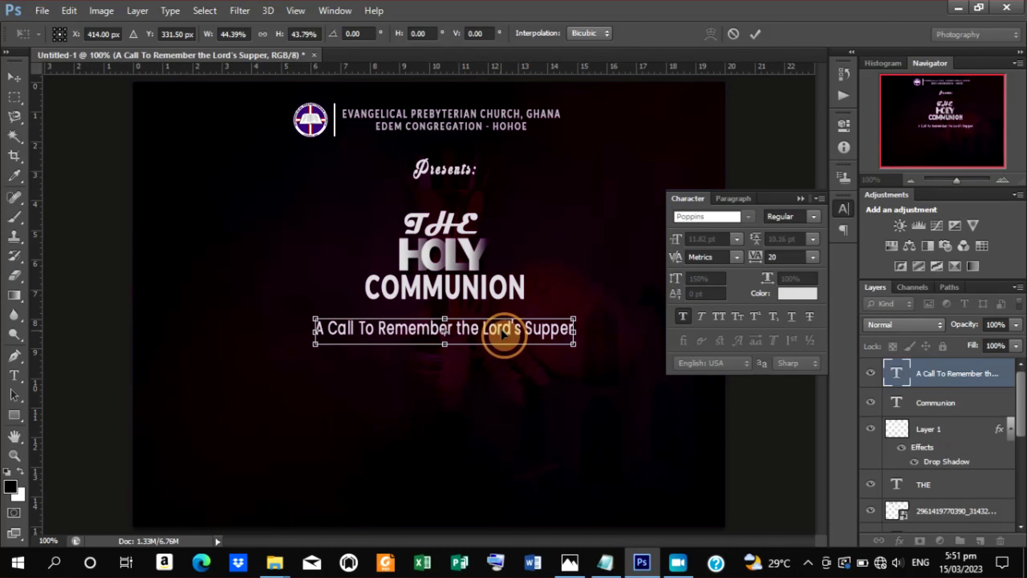
left_click_drag(500, 334, 503, 335)
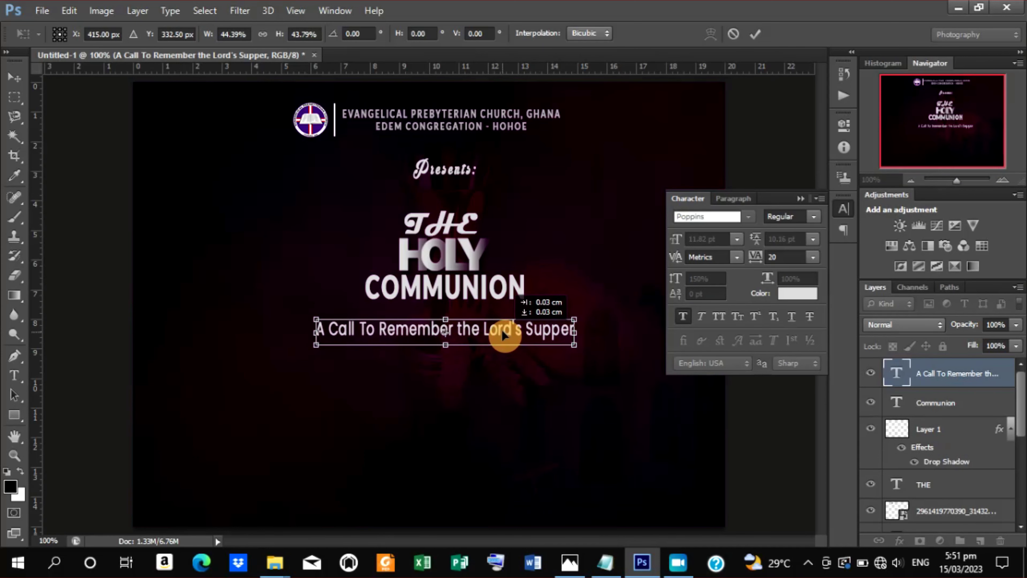
left_click(755, 34)
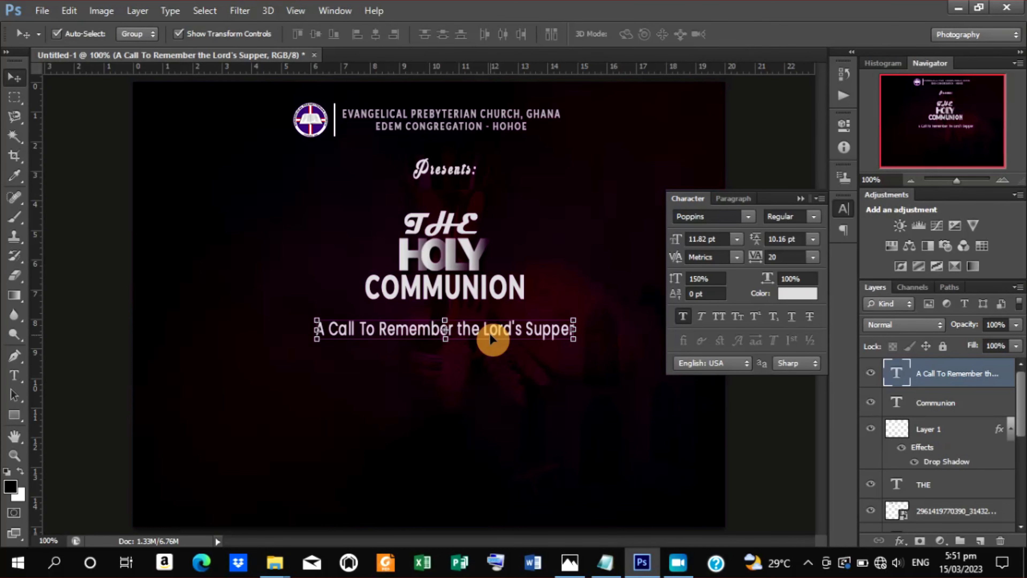
left_click_drag(490, 333, 493, 351)
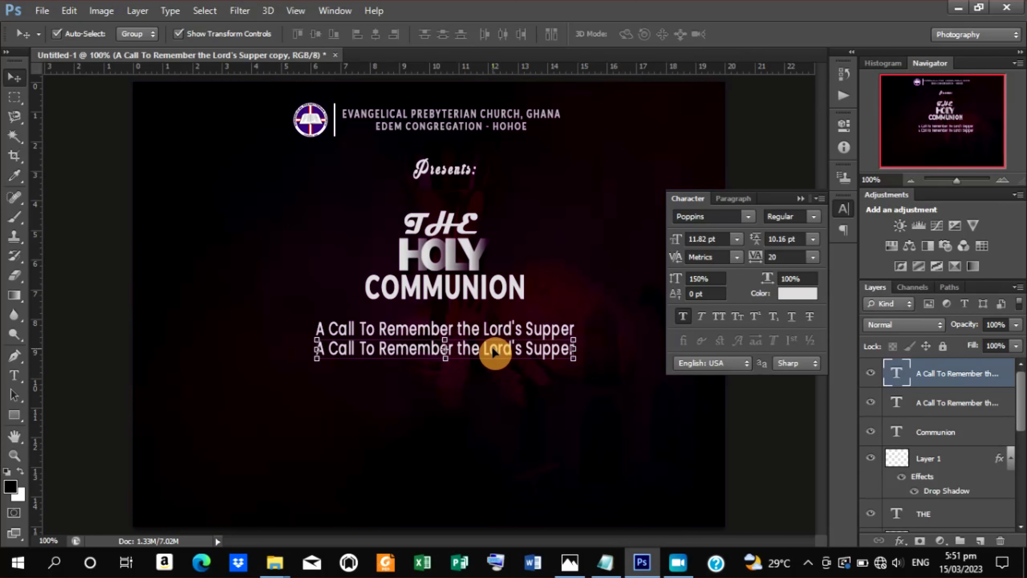
key("Down")
key("Down")
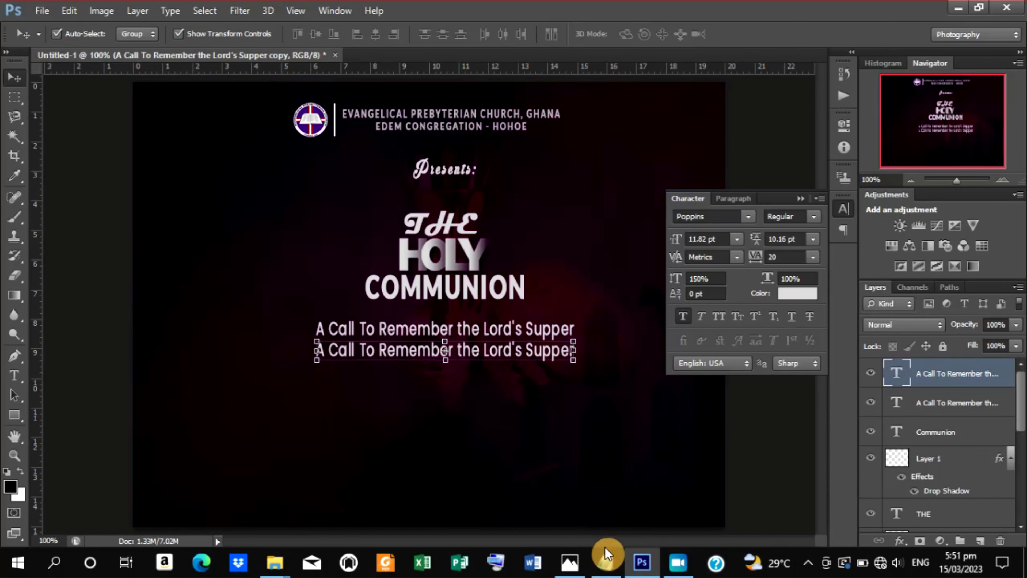
Copy the Luke 22:14-20 reference from the Notepad notes and hide Notepad.
left_click(606, 550)
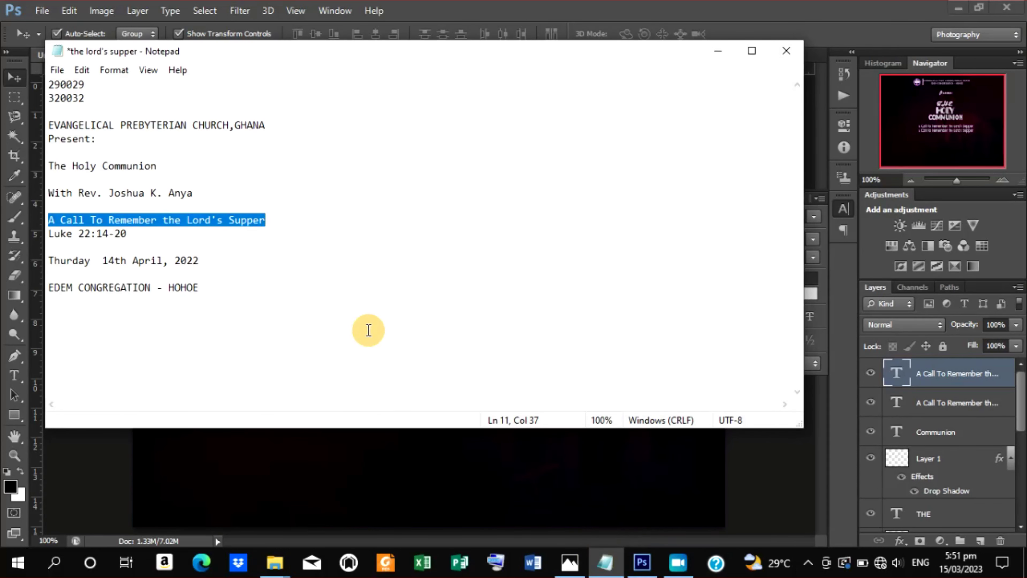
left_click_drag(128, 234, 26, 232)
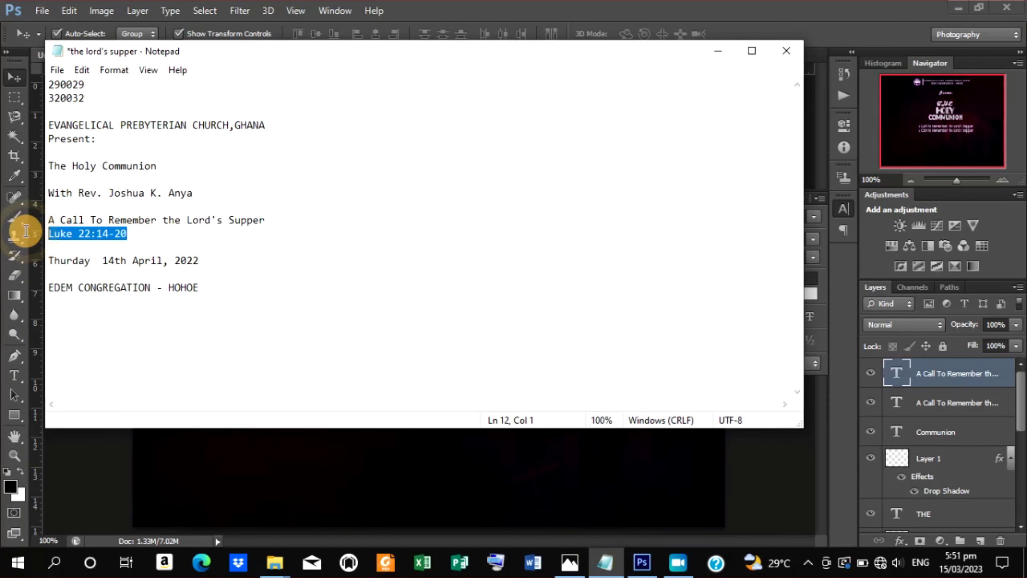
right_click(89, 235)
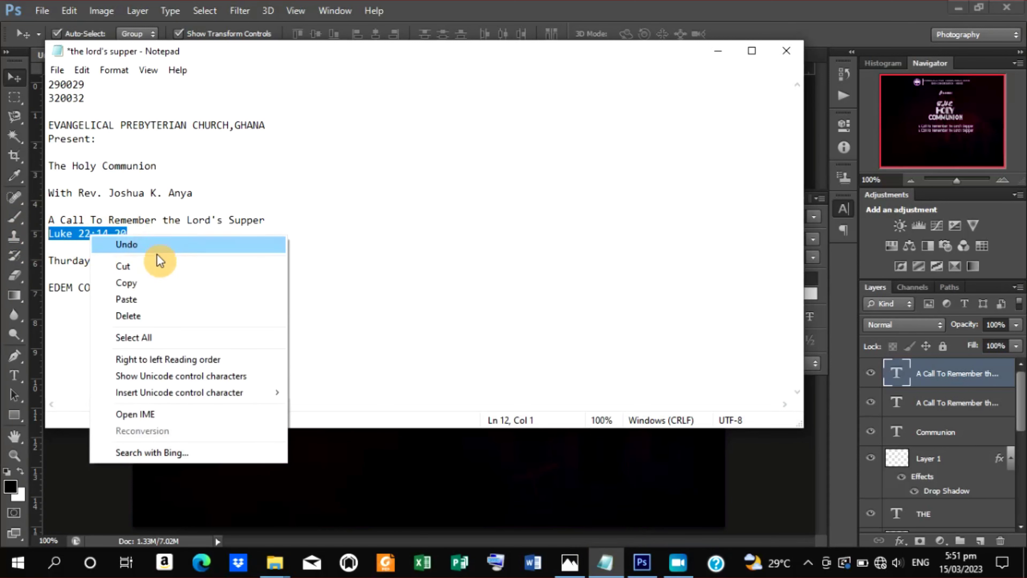
left_click(144, 283)
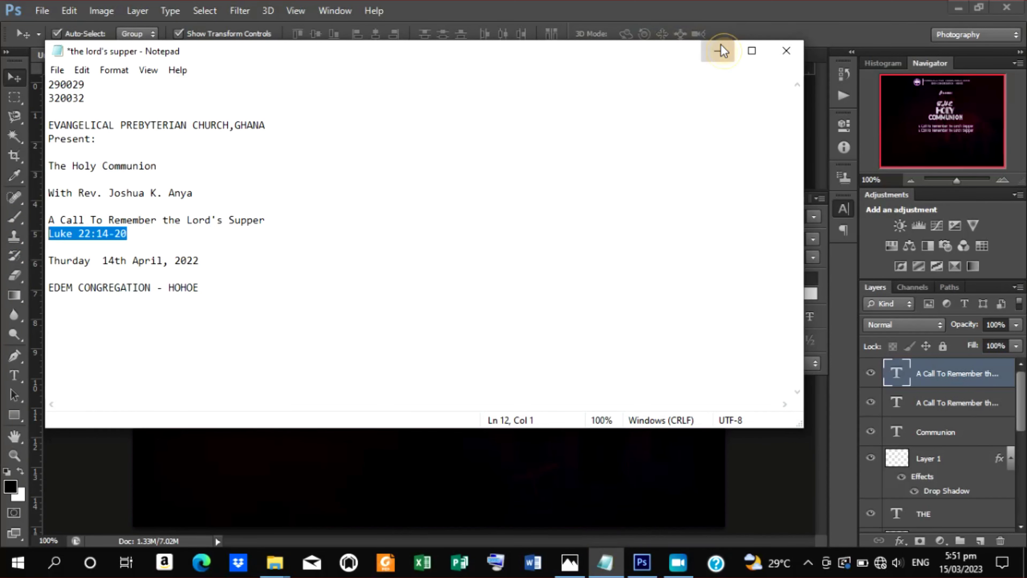
left_click(723, 51)
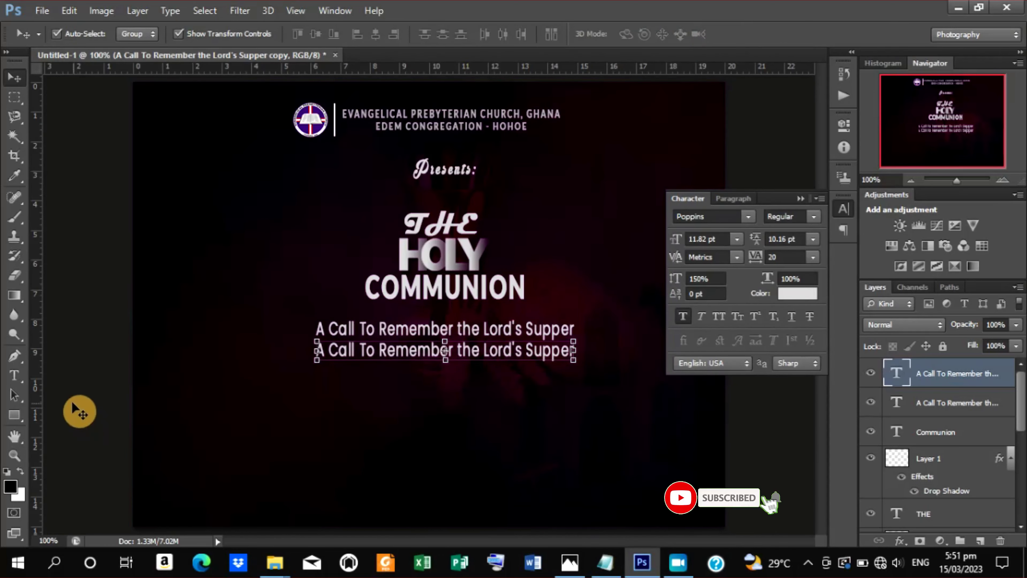
Replace the duplicated line's text with Luke 22:14-20.
left_click(14, 375)
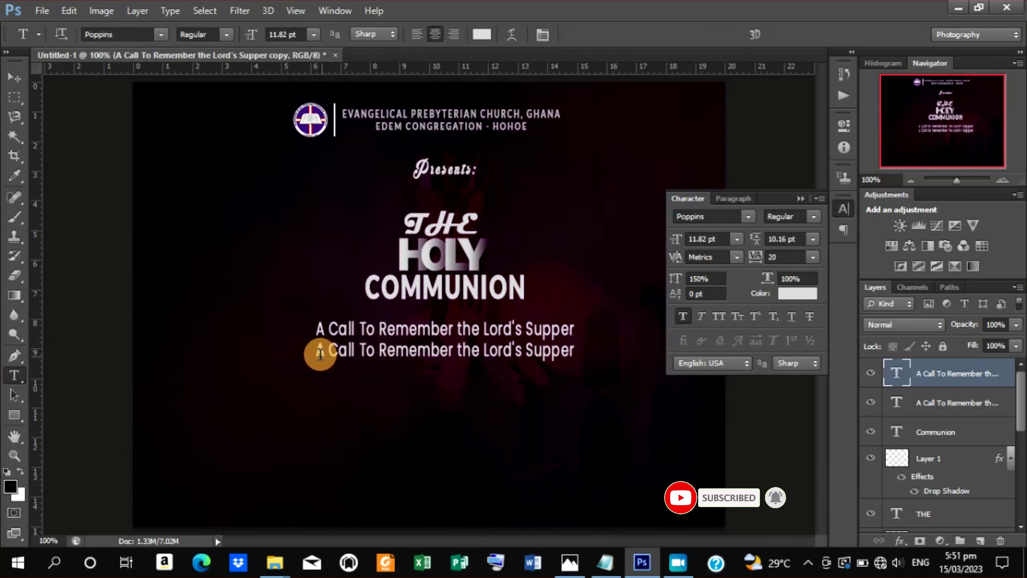
left_click_drag(319, 350, 756, 366)
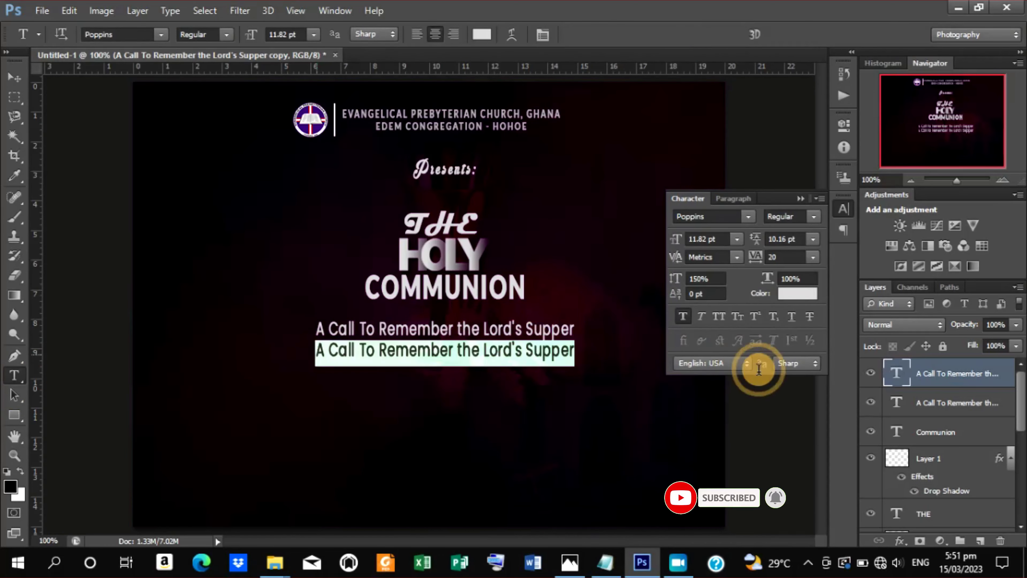
right_click(487, 350)
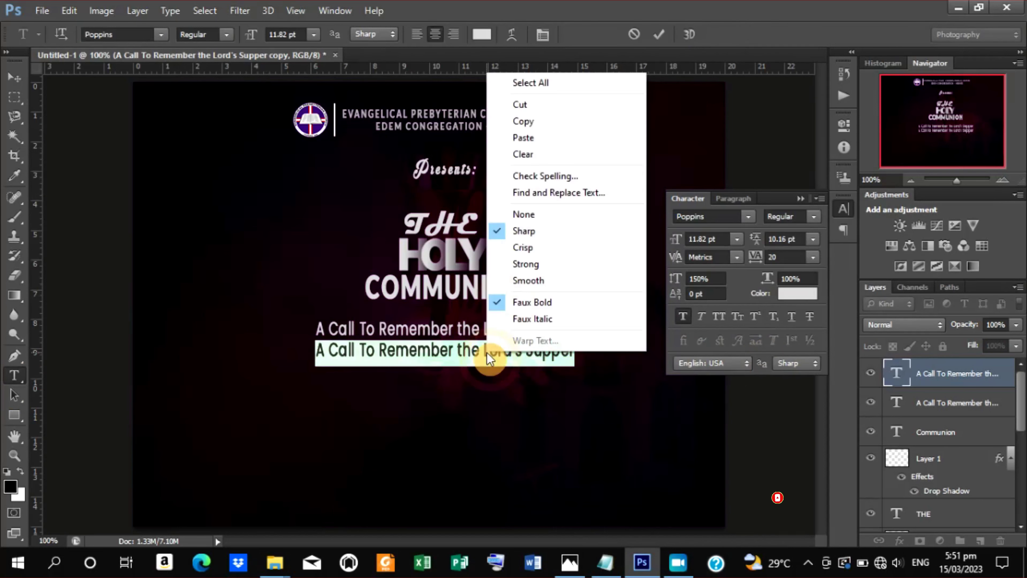
left_click(517, 146)
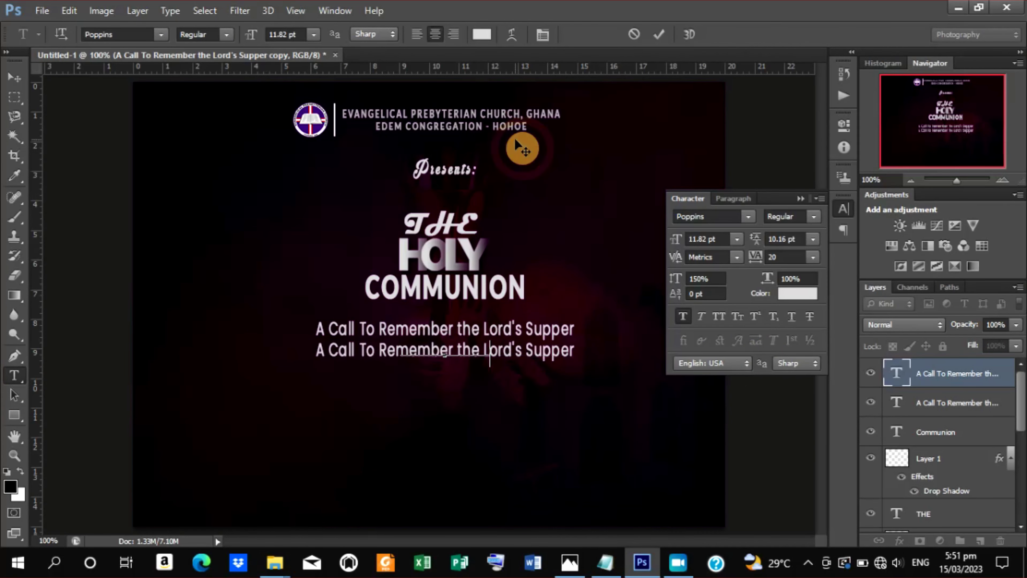
left_click(654, 38)
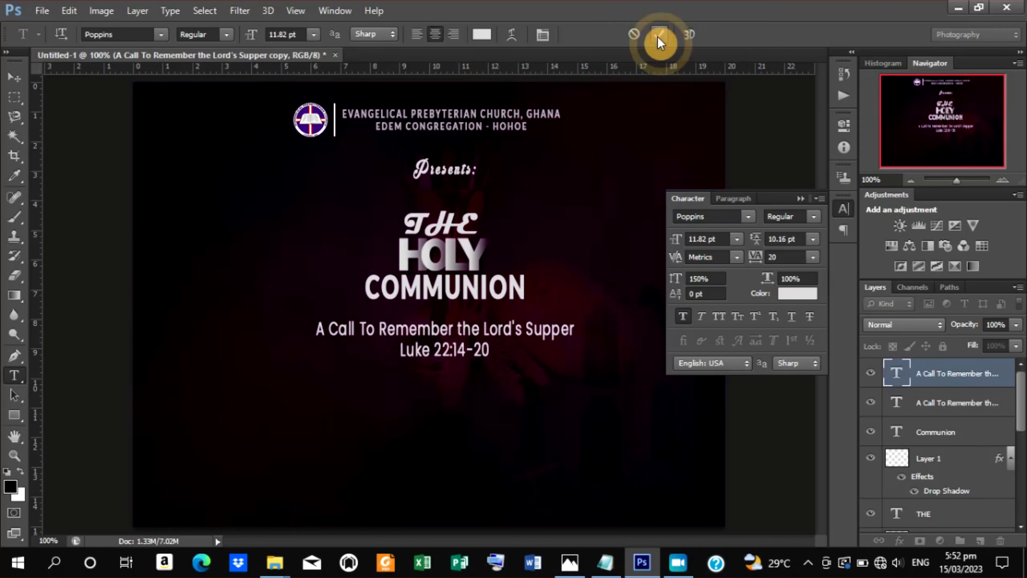
Scale the Luke reference down to 8.44 pt and nudge it right-aligned under the theme line.
left_click(20, 76)
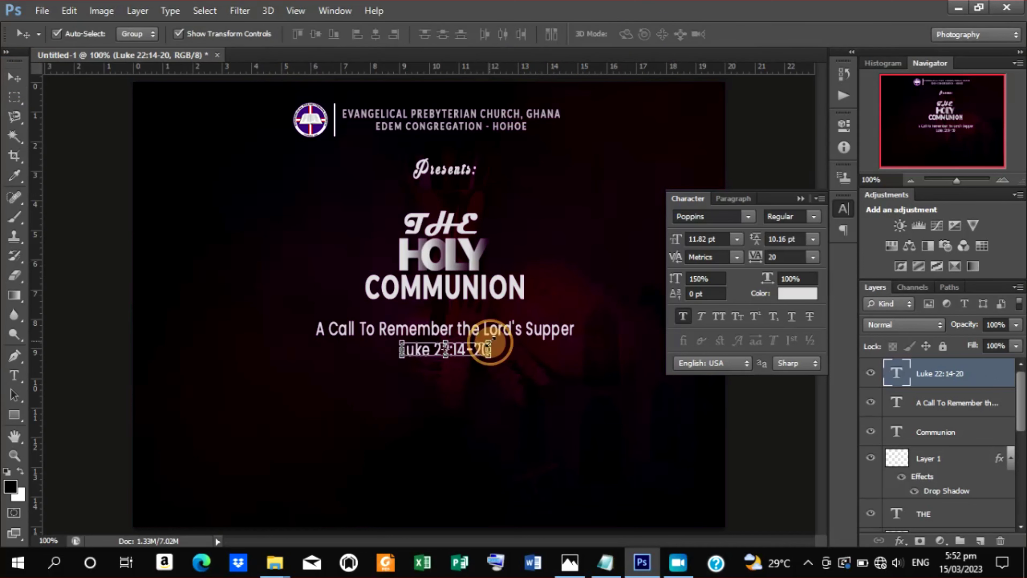
mouse_move(491, 341)
left_mouse_down()
mouse_move(471, 354)
mouse_move(561, 351)
left_mouse_up()
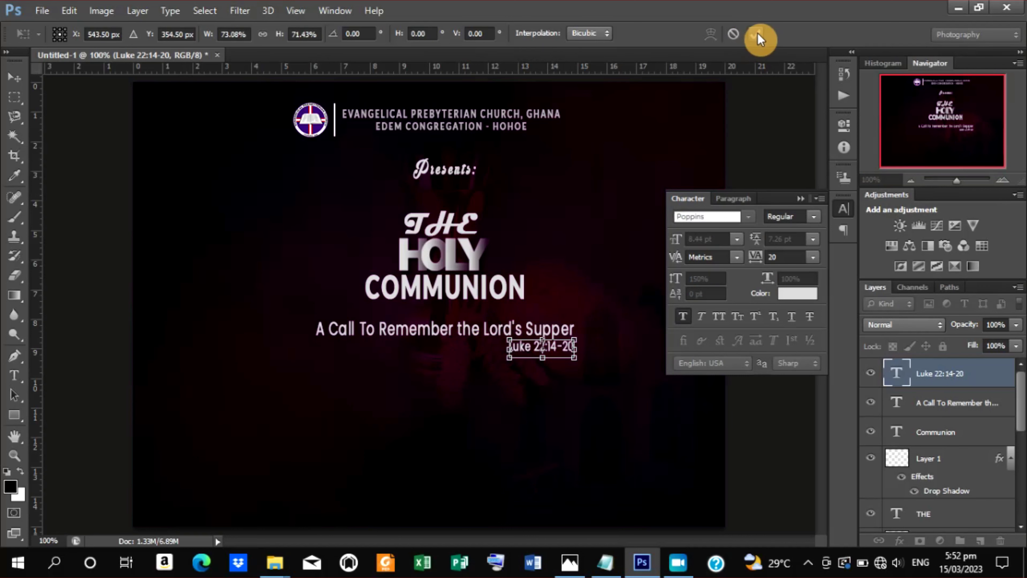
left_click(744, 35)
left_click(178, 34)
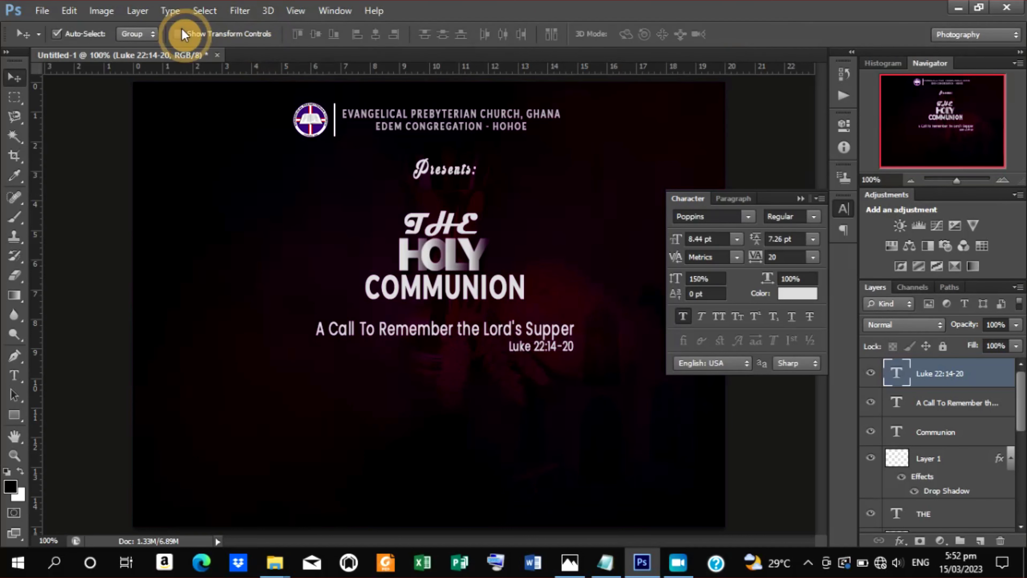
key("Right")
key("Right")
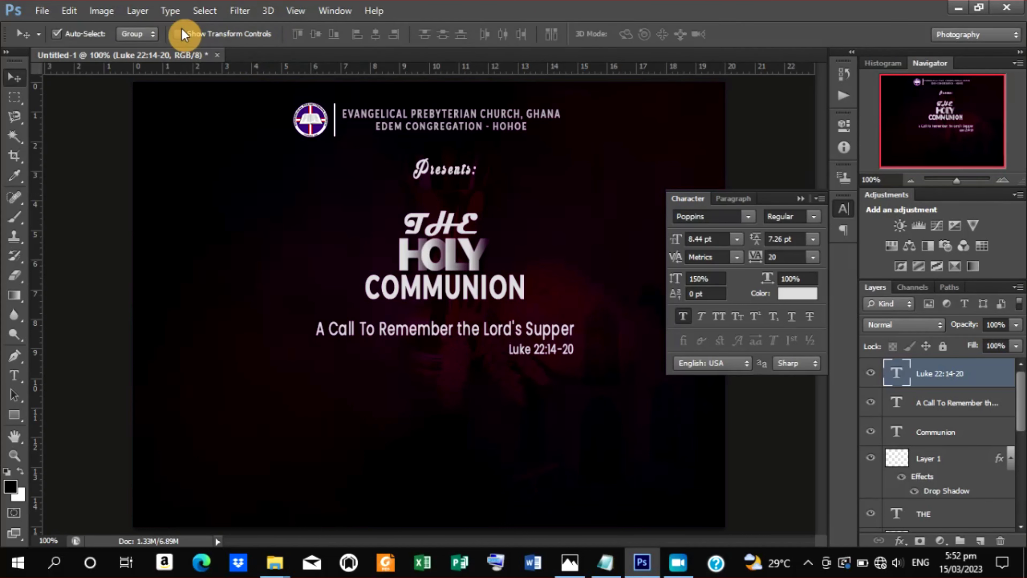
key("Down")
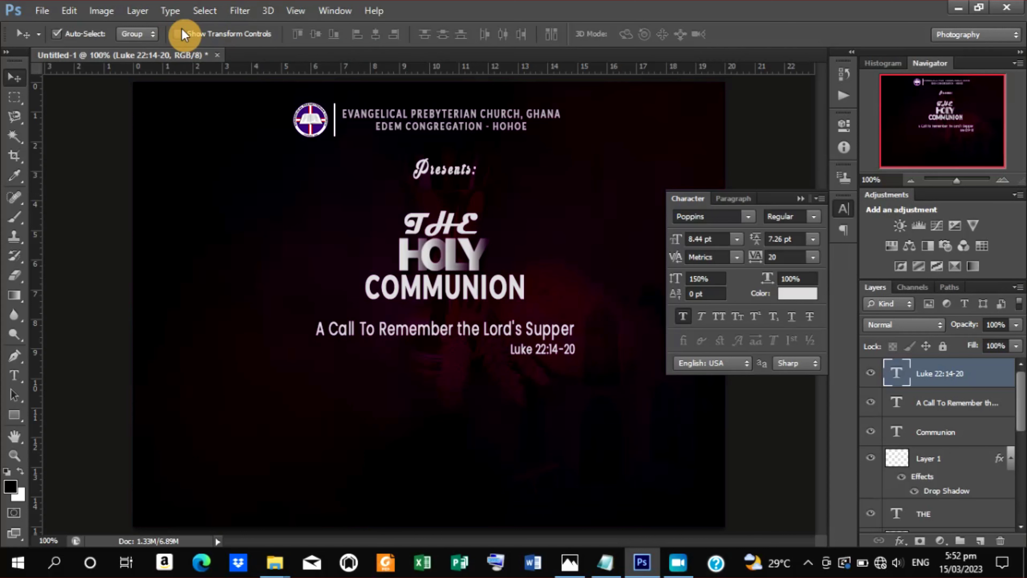
key("Right")
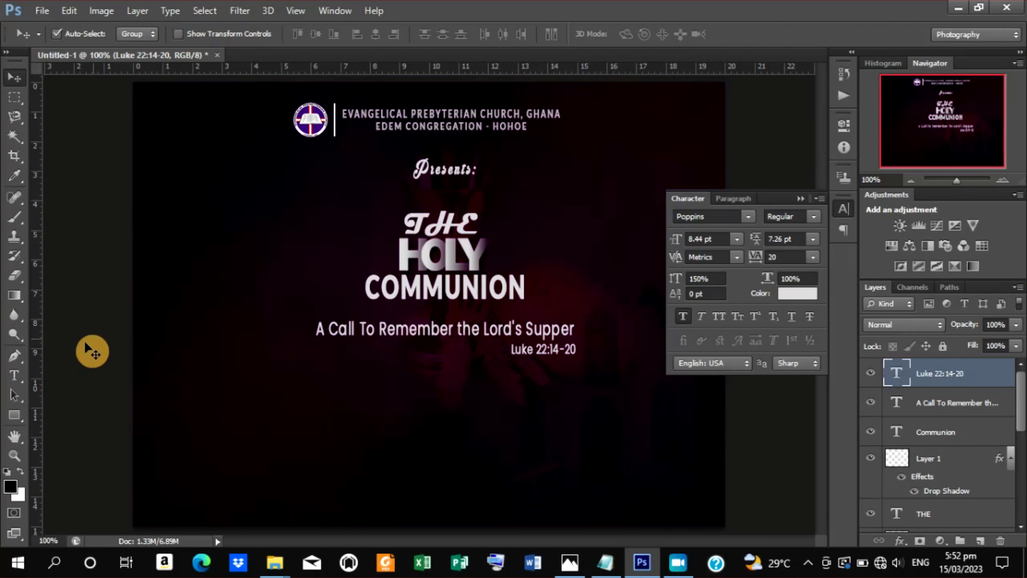
left_click(18, 417)
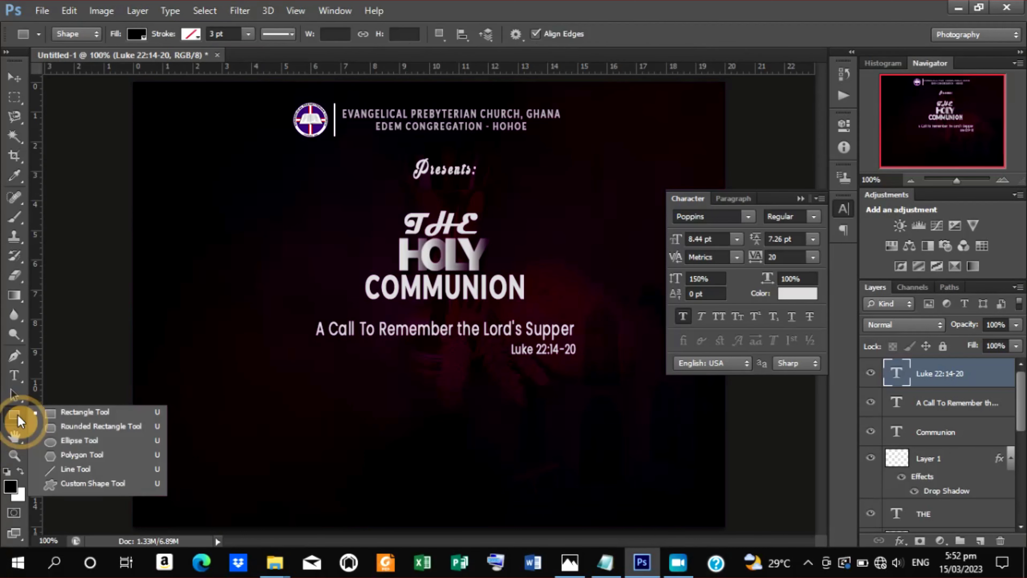
Draw a black 100 × 27 px rounded rectangle around Luke 22:14-20, layered beneath the text.
left_click(60, 428)
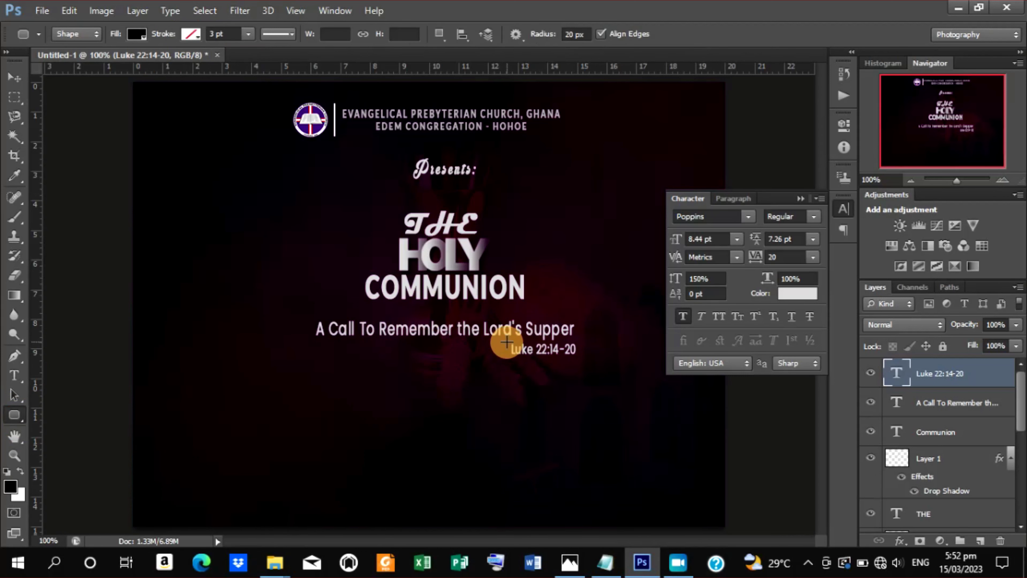
left_click_drag(507, 341, 580, 359)
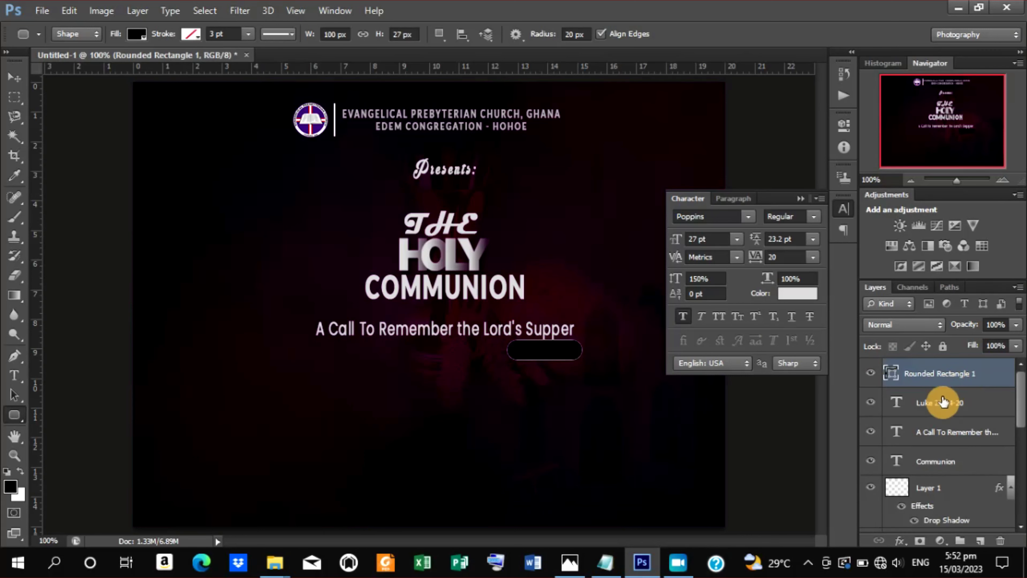
left_click_drag(960, 383, 943, 415)
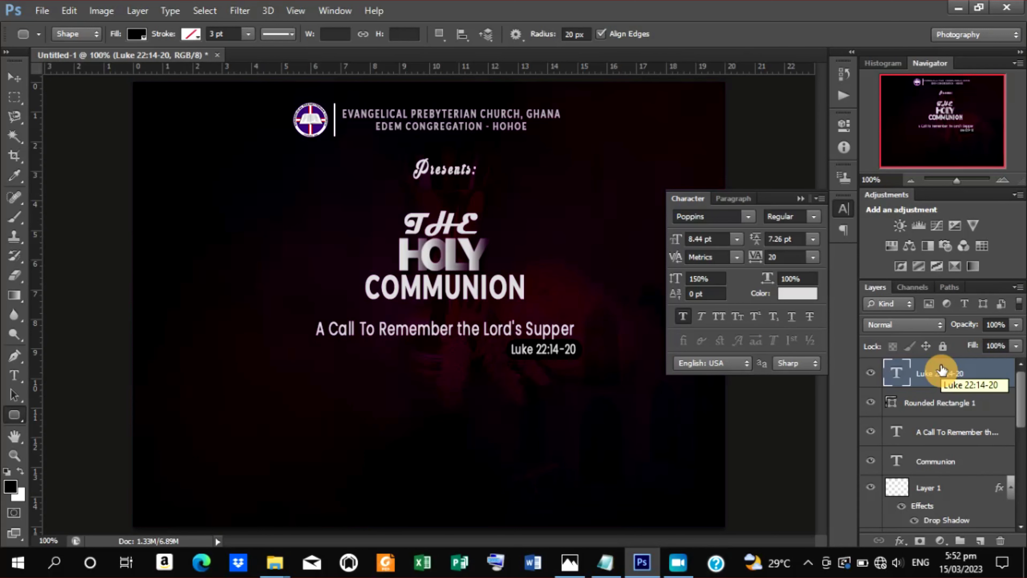
left_click(939, 402)
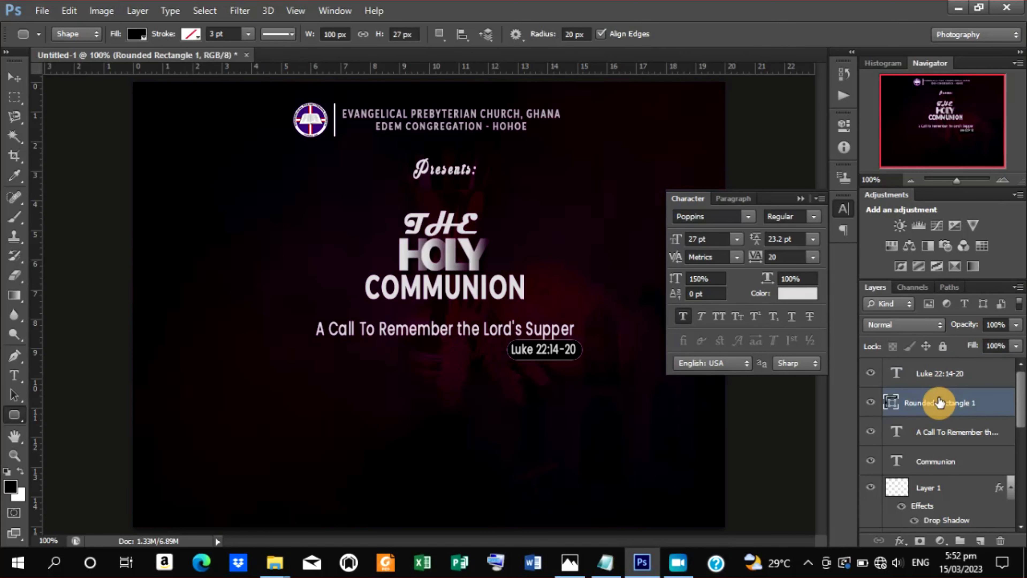
Select the Luke text with its pill and nudge them into final position.
left_click(12, 88)
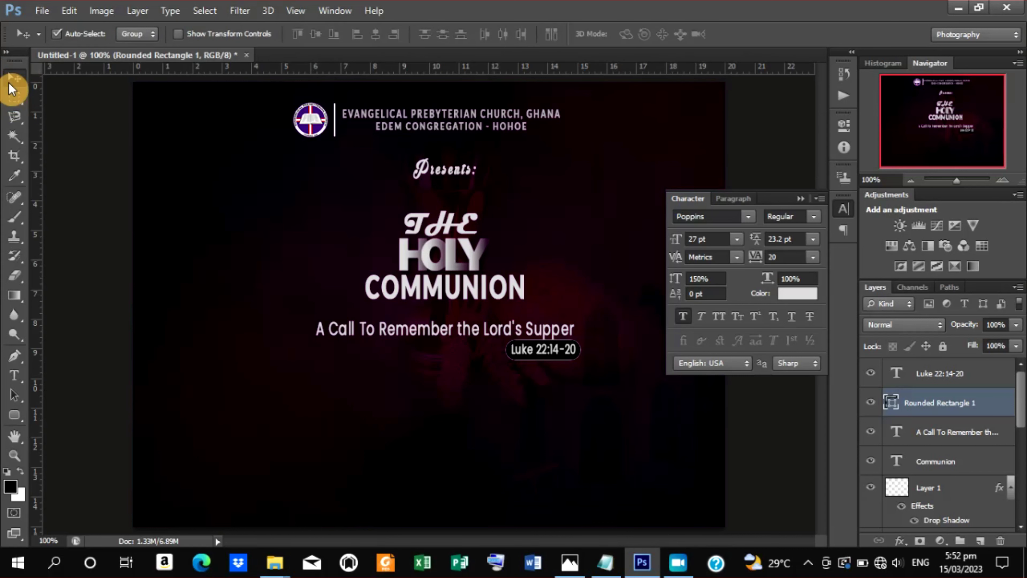
left_click(929, 373, "shift")
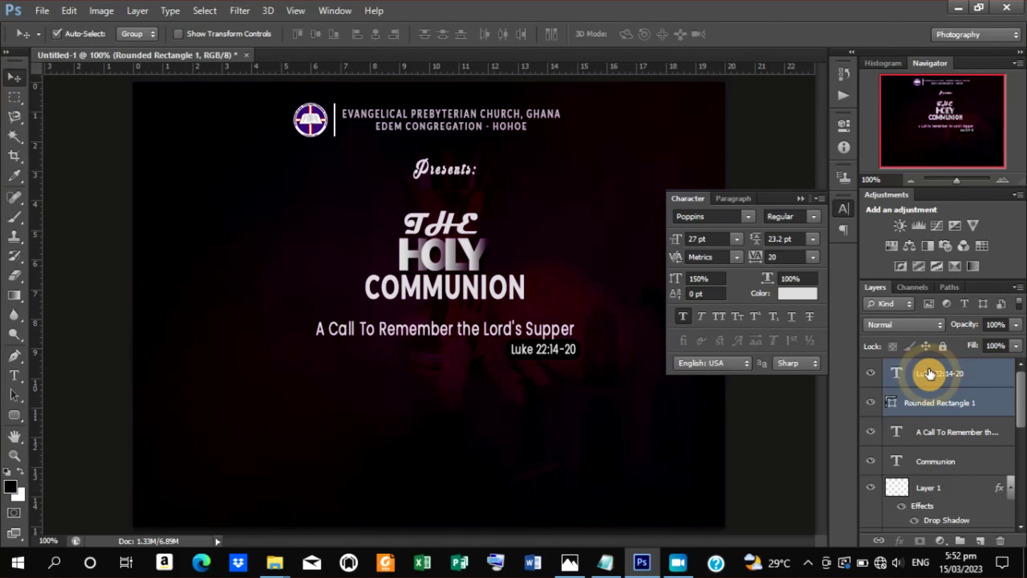
key("Down")
key("Down")
key("Down")
key("Down")
key("Down")
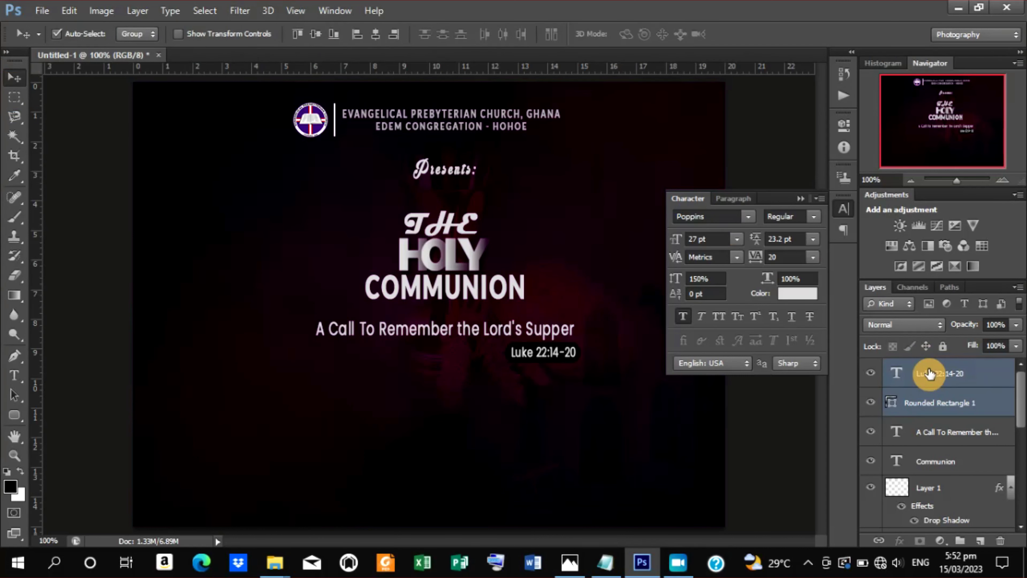
key("Down")
key("Up")
key("Up")
left_click(770, 407)
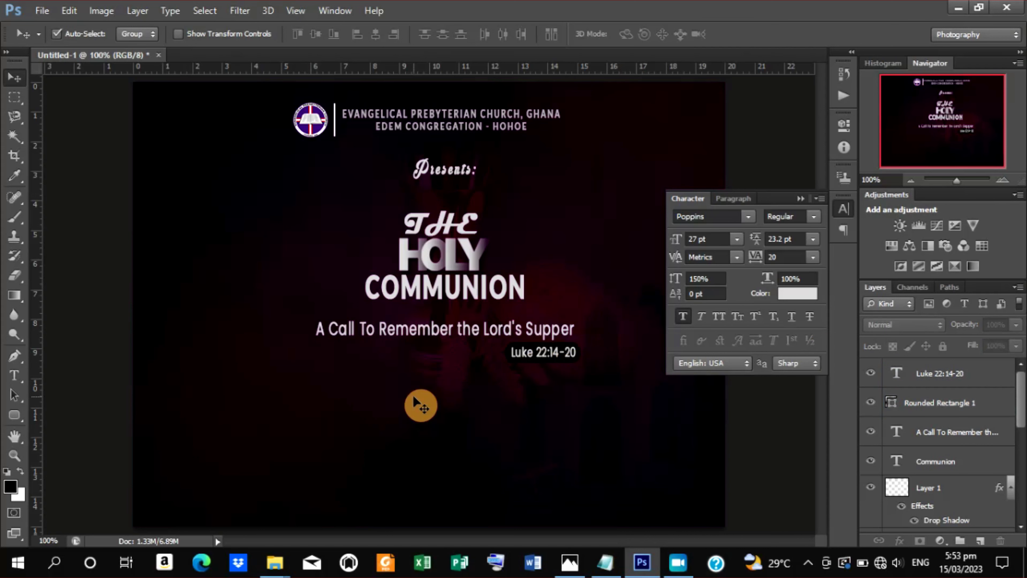
Duplicate the Luke 22:14-20 label with its pill and drag the copy to the left.
left_click(530, 354)
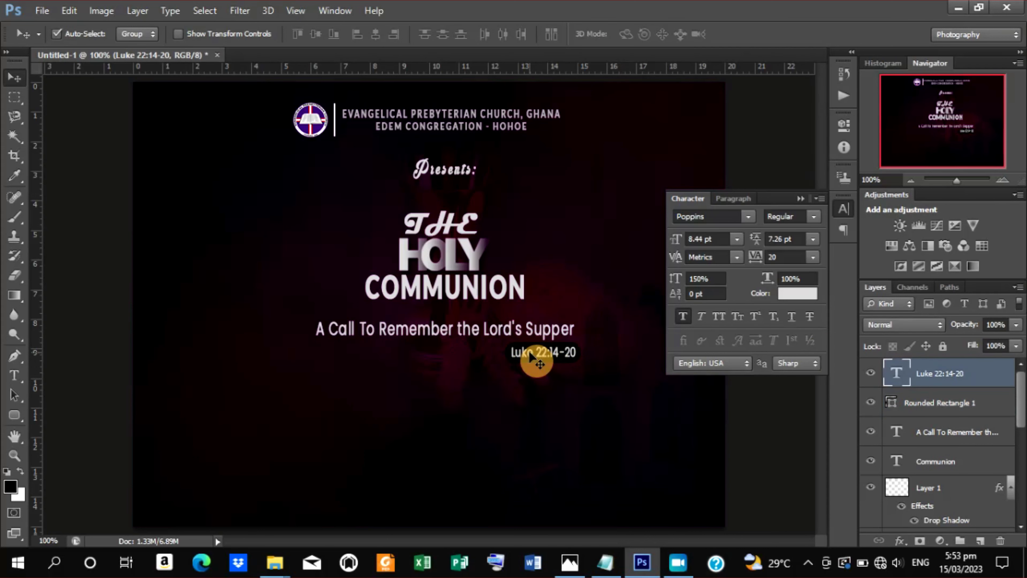
left_click(939, 403, "ctrl")
right_click(938, 403)
left_click(658, 119)
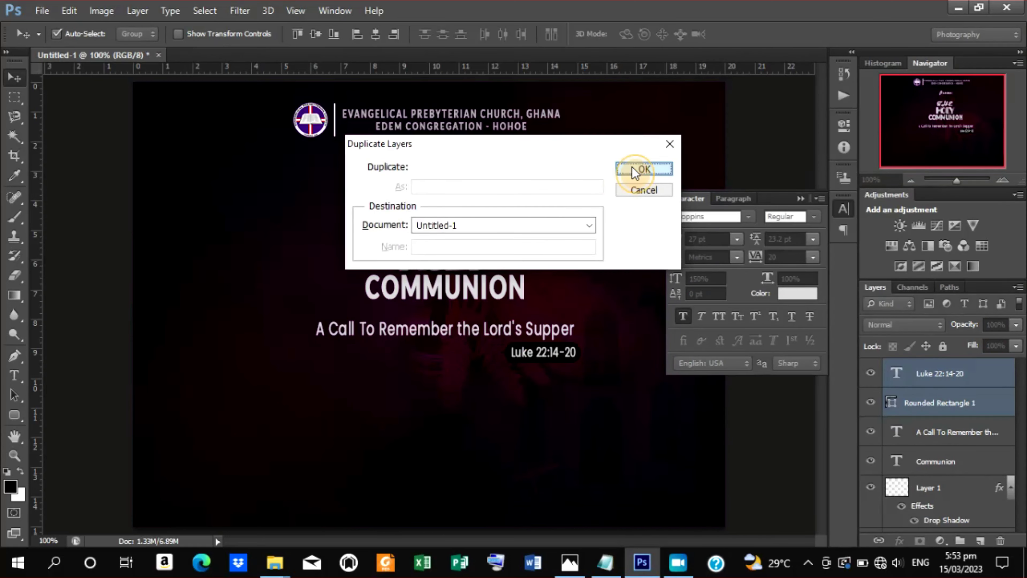
left_click(635, 172)
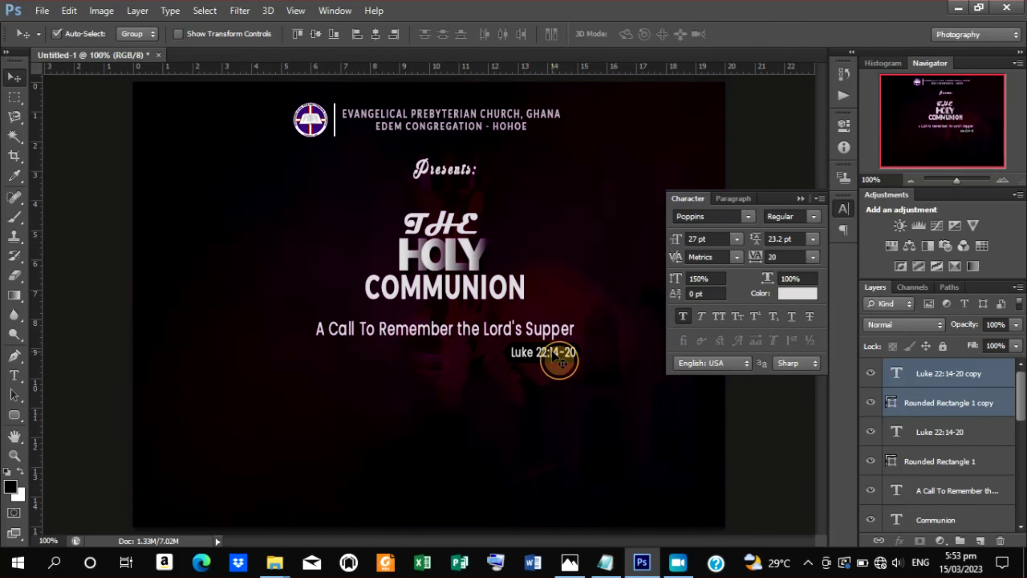
left_click_drag(558, 357, 360, 354)
Replace the copied label's text with THEME.
key("t")
left_click(354, 352)
key("ctrl+a")
type("TH")
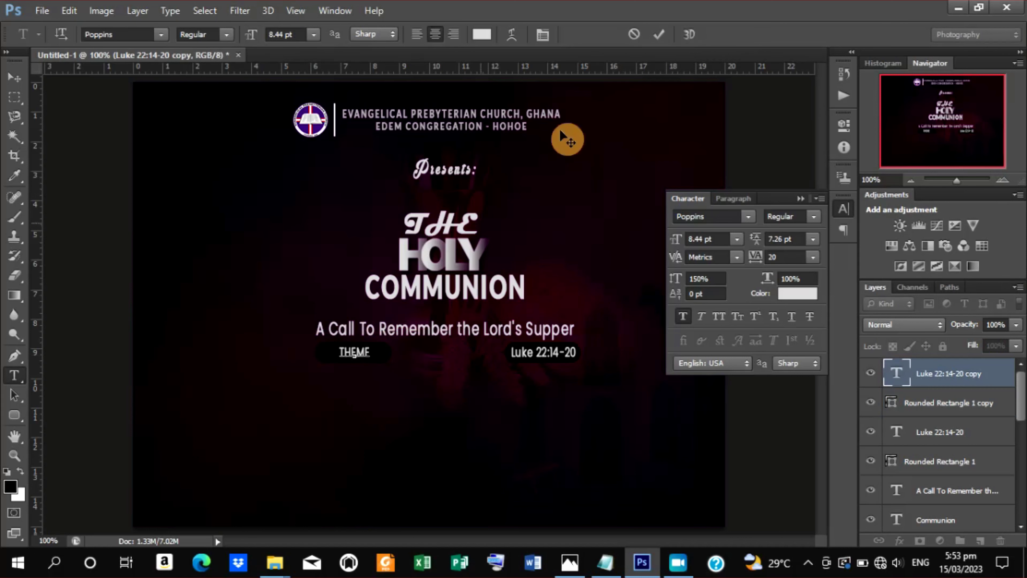
Commit the THEME text and narrow its rounded box from the right to 72% width.
left_click(664, 33)
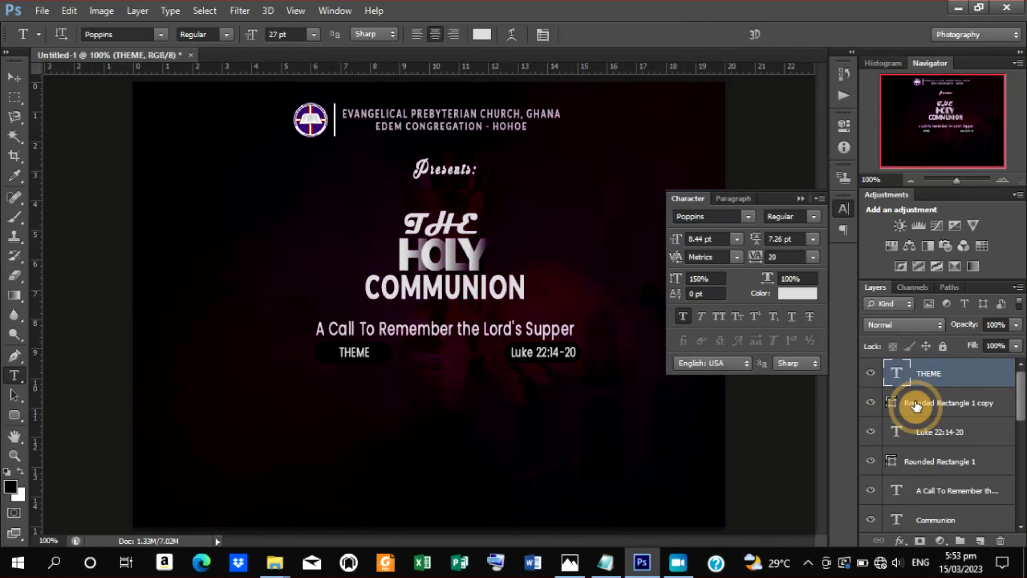
left_click(903, 405)
left_click(14, 77)
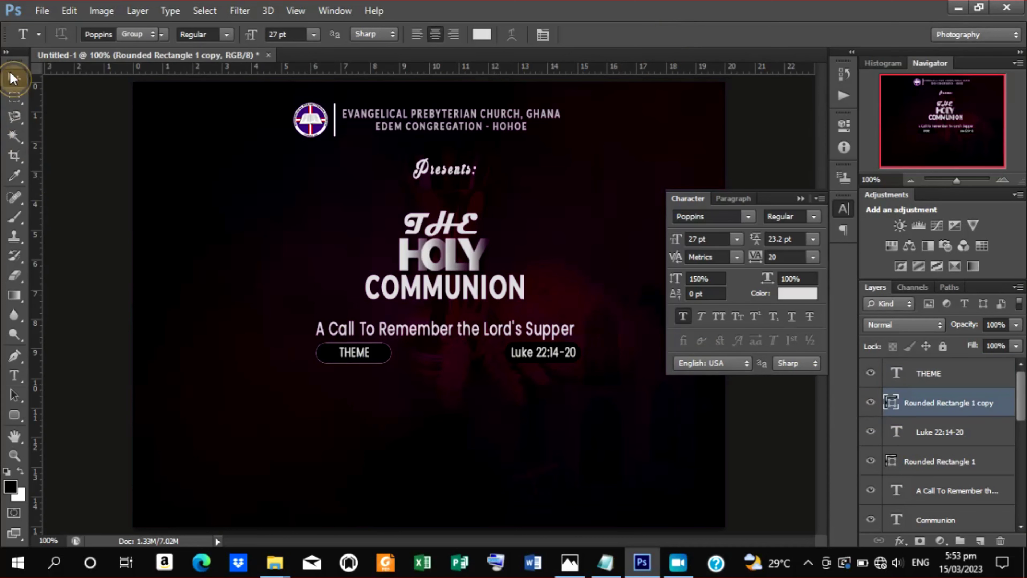
left_click(179, 34)
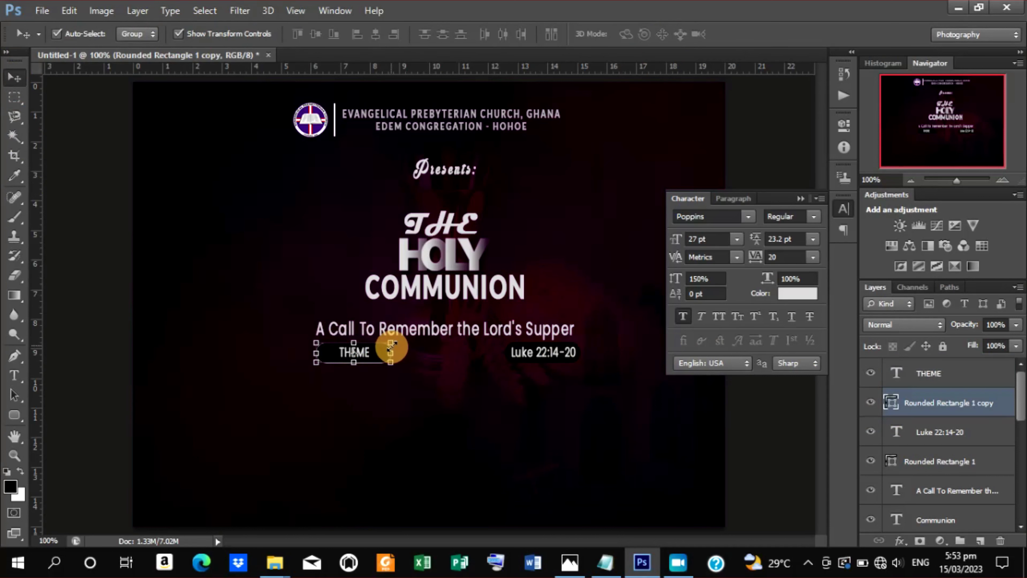
left_click_drag(391, 352, 380, 351)
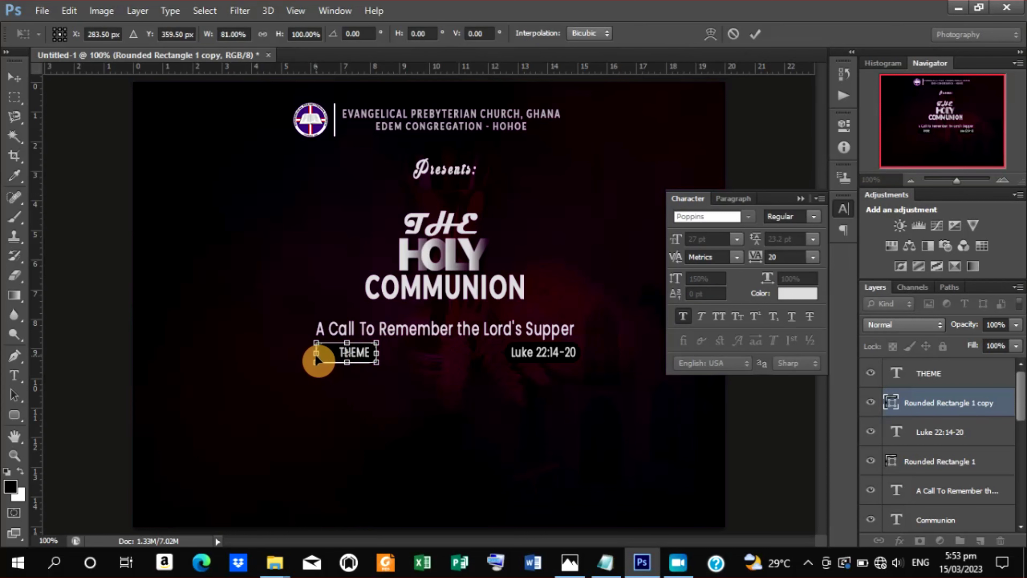
left_click_drag(378, 353, 372, 353)
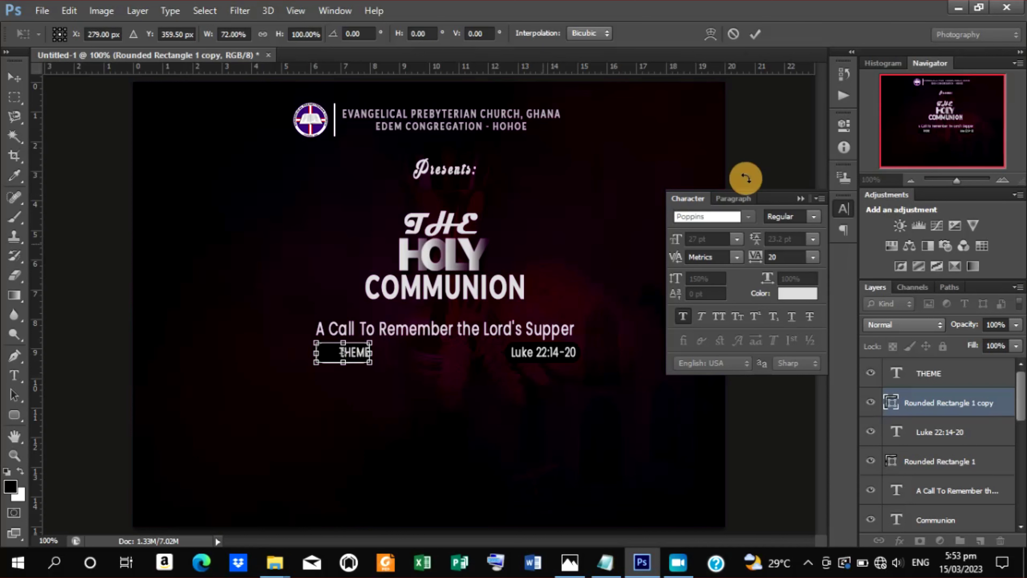
left_click(753, 45)
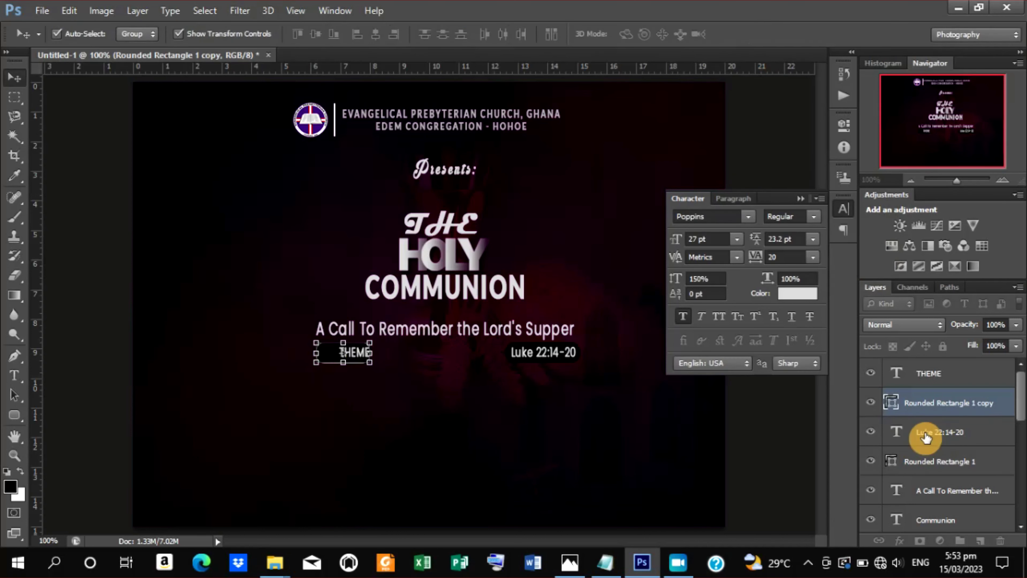
Nudge the THEME text two steps left and hide the transform controls.
left_click(947, 381)
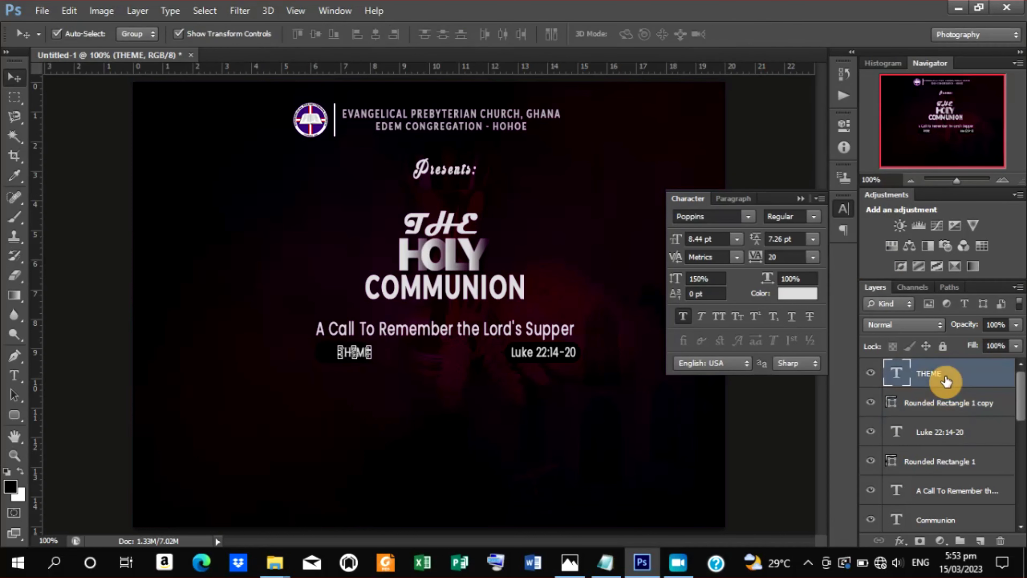
key("Left")
key("Left")
key("Left")
key("Left")
key("Left")
key("Left")
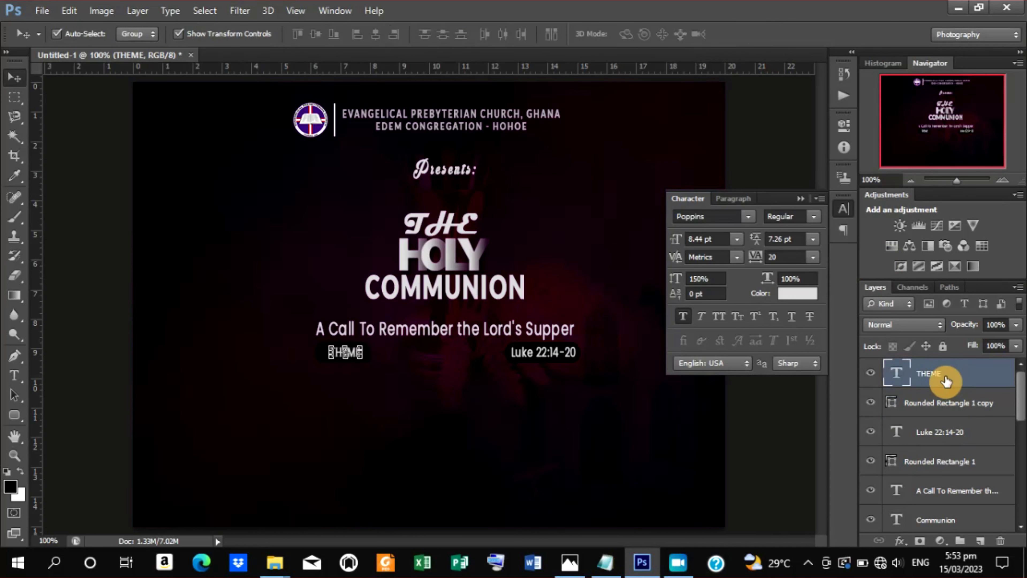
key("Left")
key("Left")
key("Left")
left_click(178, 33)
left_click(120, 141)
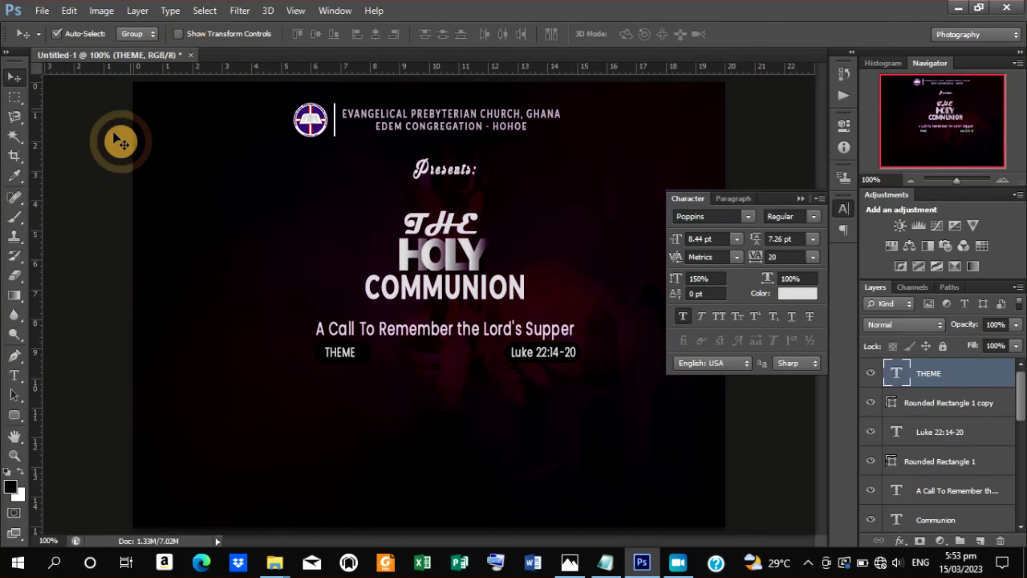
Narrow the THEME box further so it fits snugly around the word.
left_click(927, 401)
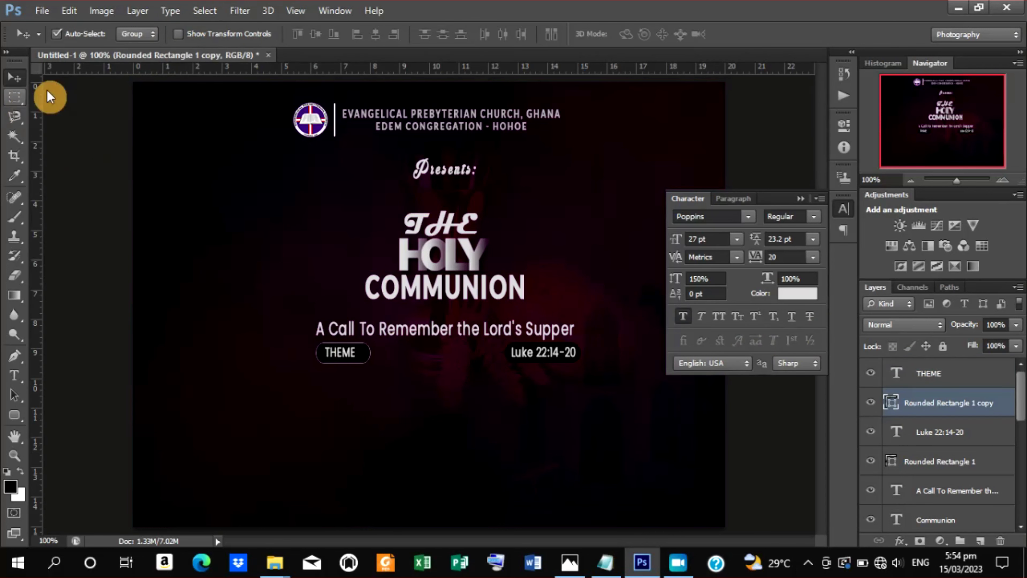
left_click(180, 32)
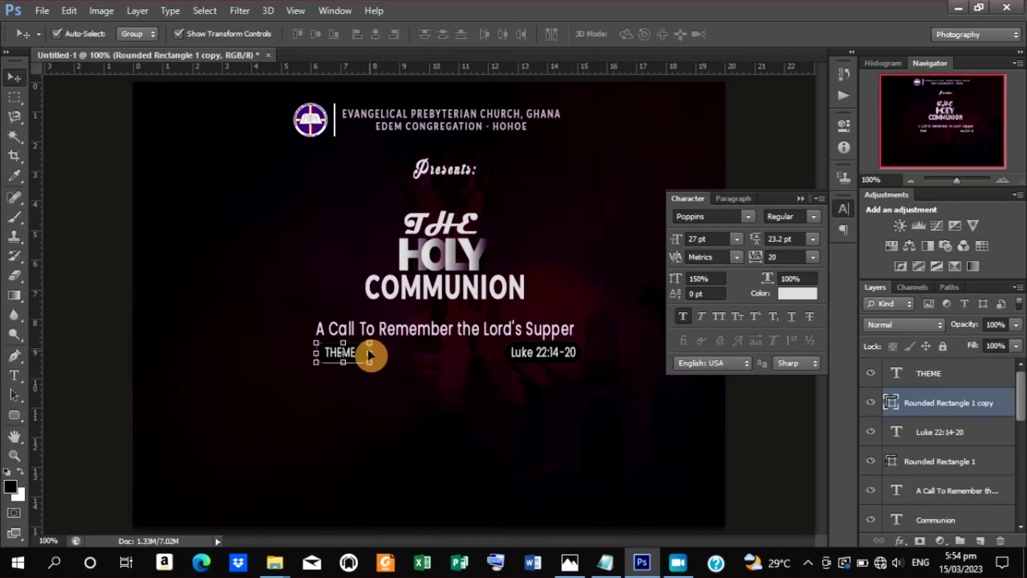
left_click_drag(369, 355, 363, 352)
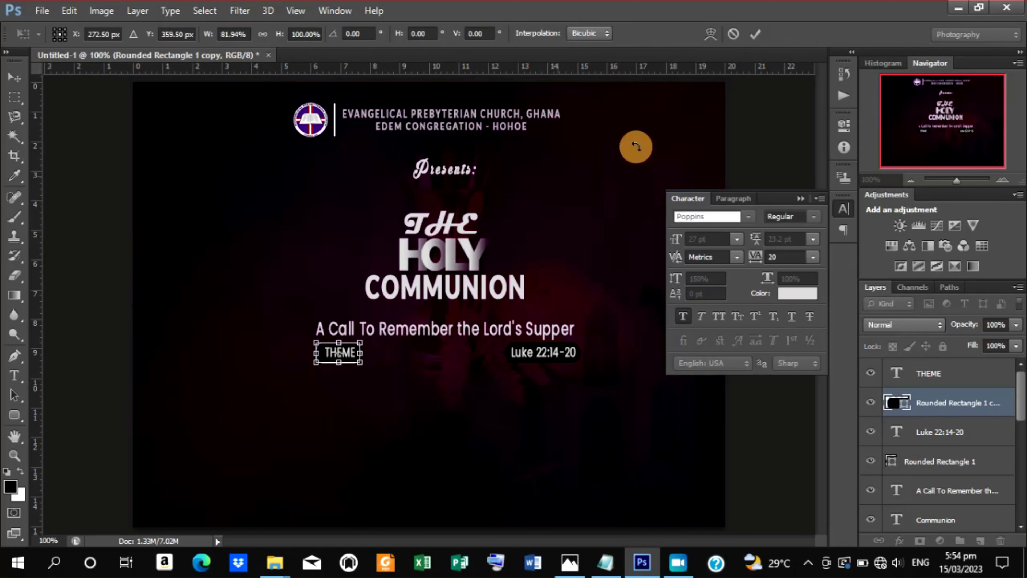
left_click(756, 35)
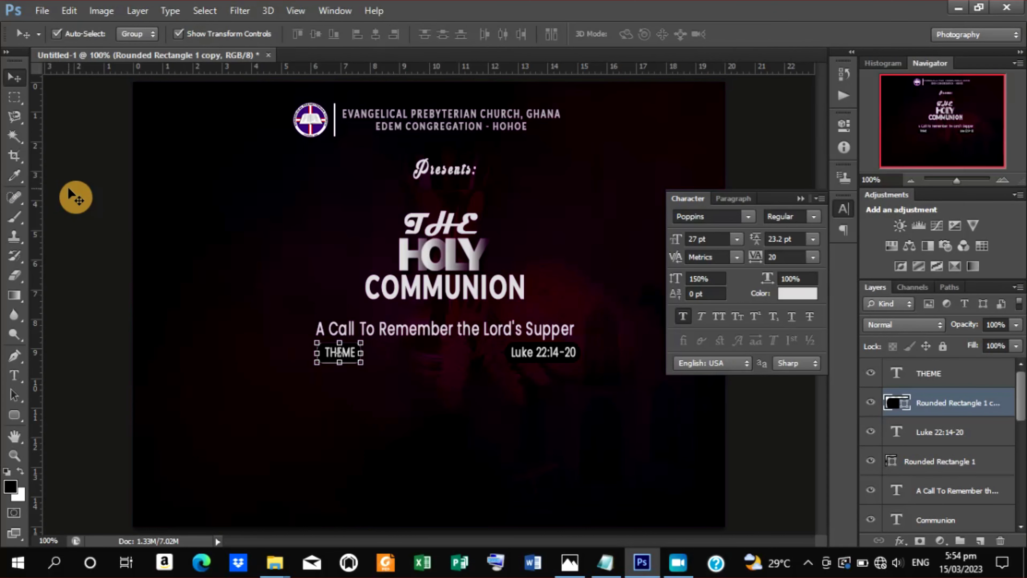
left_click(927, 375)
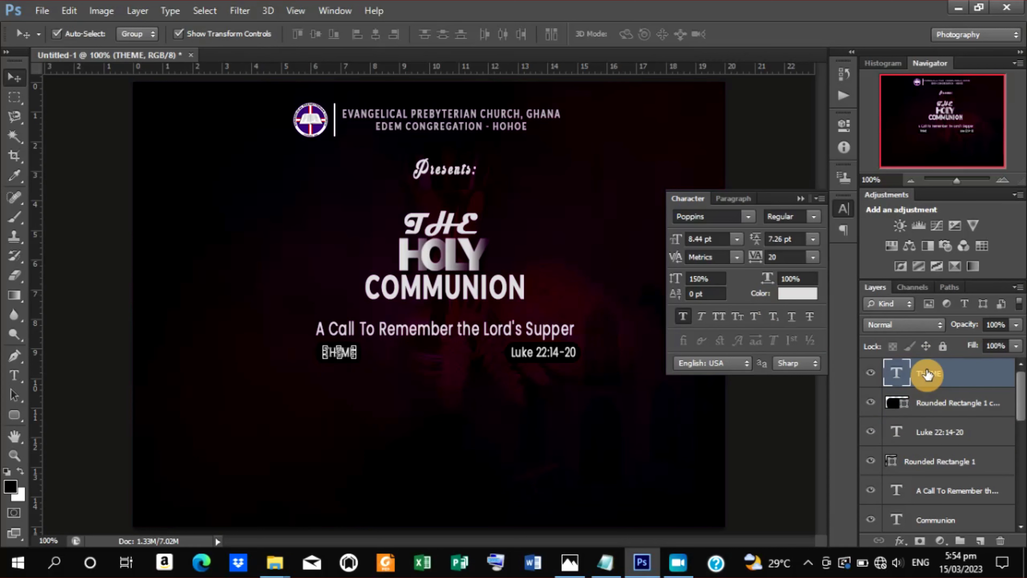
left_click(774, 403)
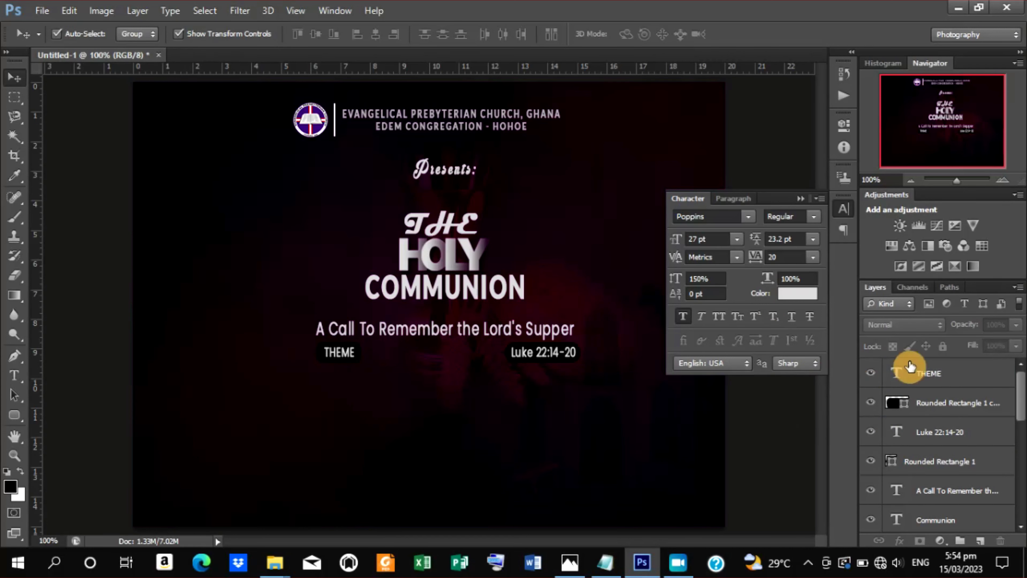
left_click(944, 375)
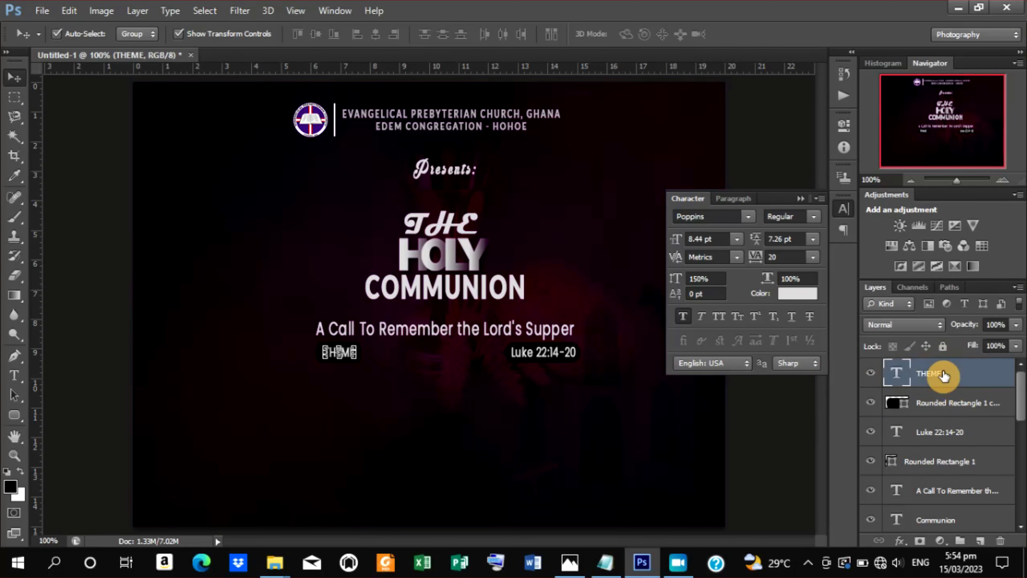
left_click(767, 394)
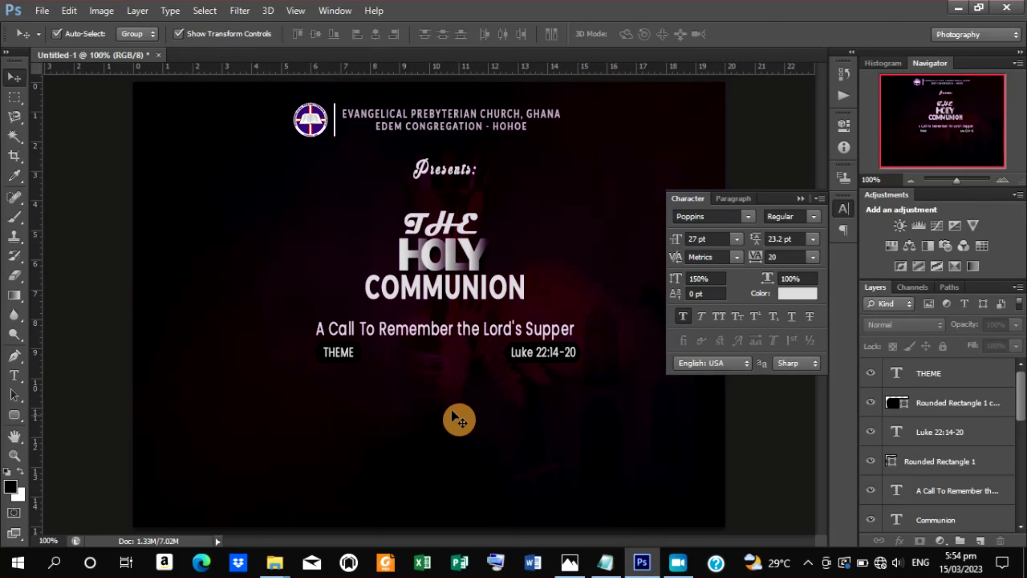
Scale the THEME label, Luke label and subtitle layers together to about 90% and nudge them up.
left_click(936, 373)
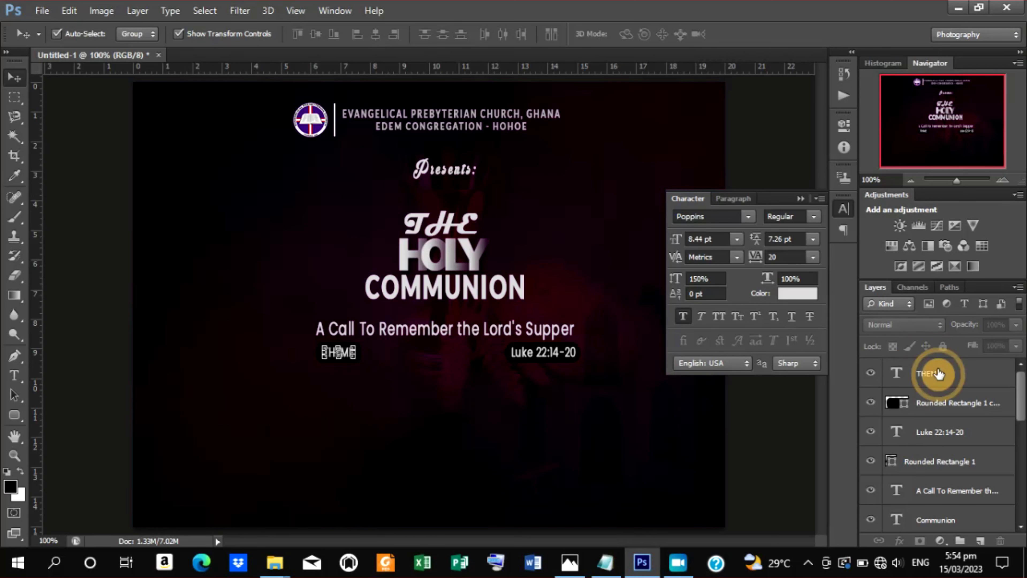
left_click(971, 494, "shift")
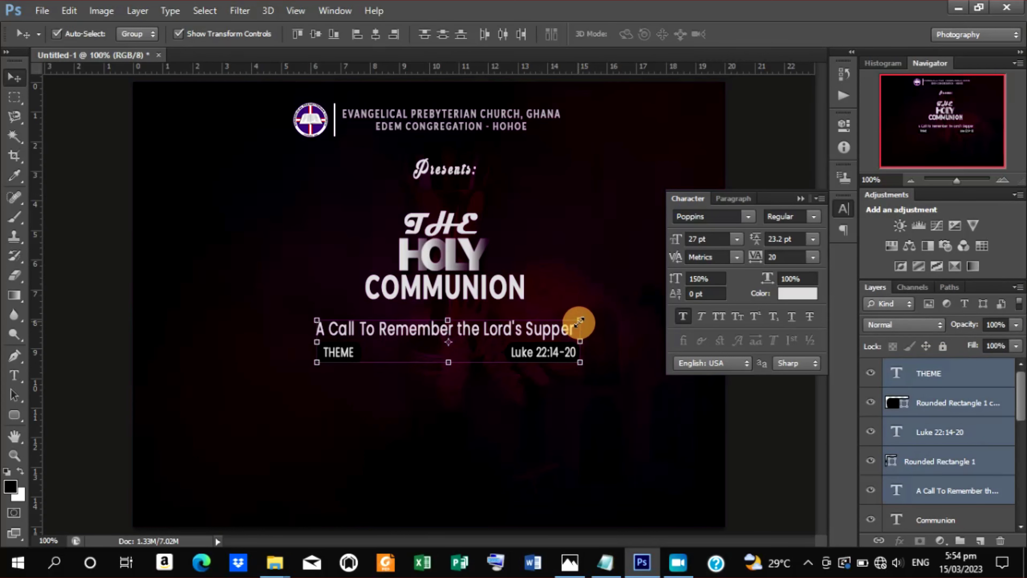
left_click_drag(579, 322, 567, 329)
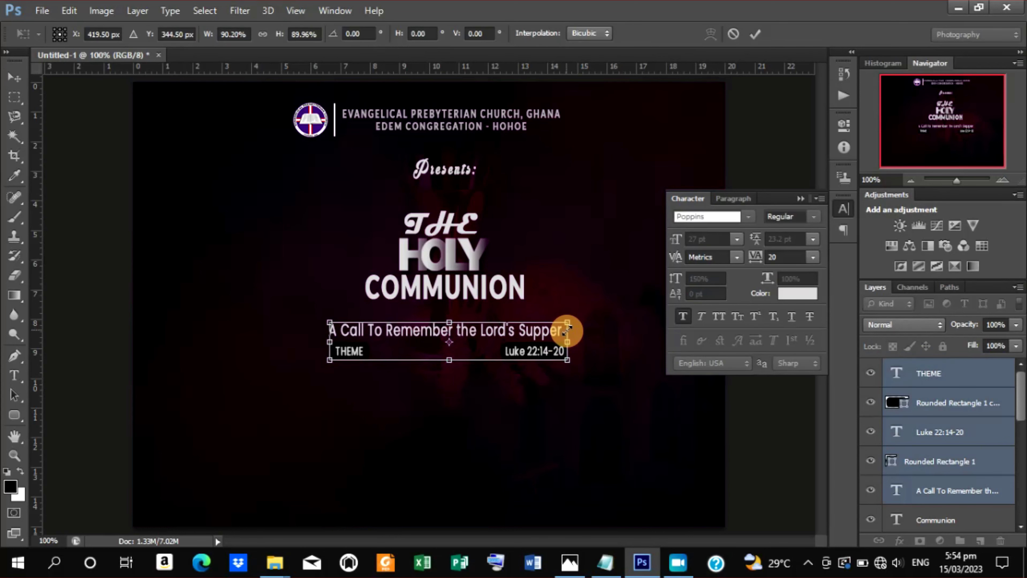
left_click(757, 34)
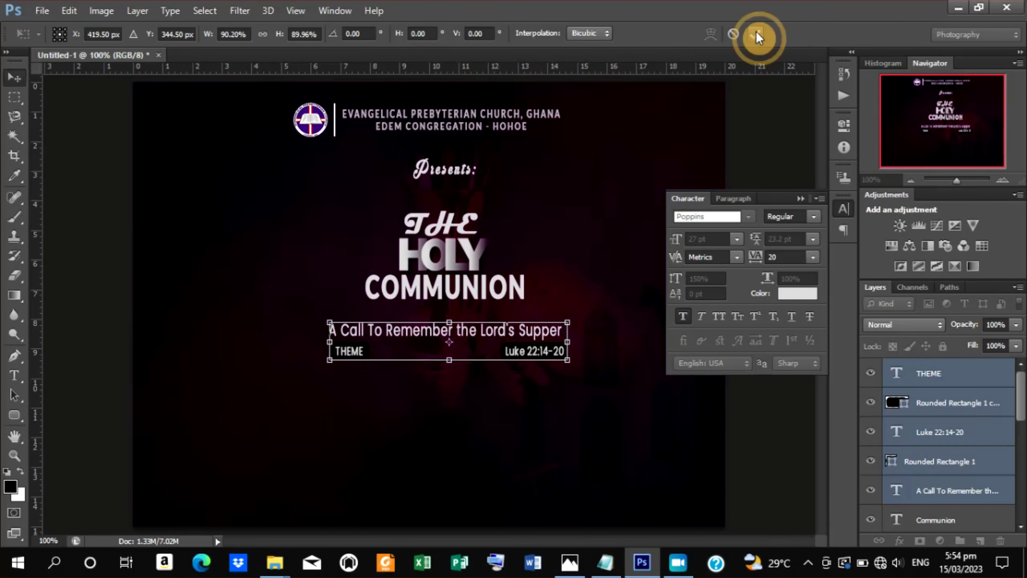
key("Up")
key("Up")
key("Up")
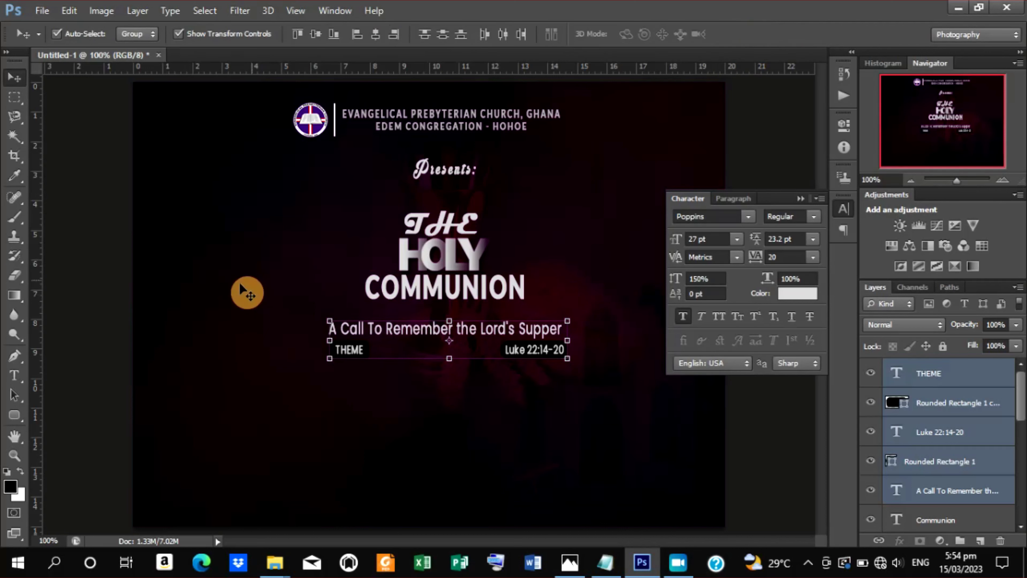
left_click(81, 166)
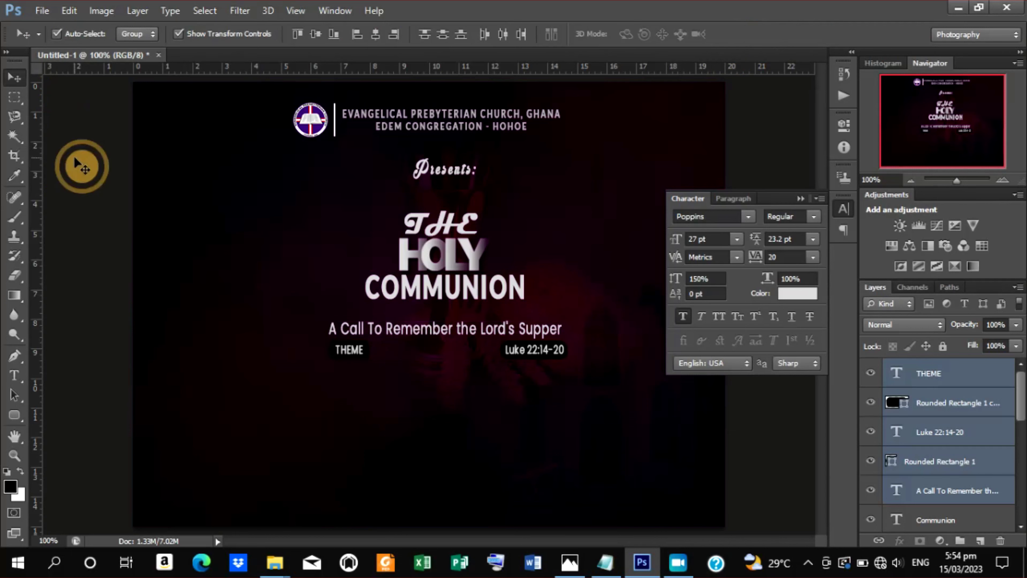
Place the pastor's WhatsApp photo from the CHURCH FLYER folder into the poster.
left_click(42, 11)
left_click(80, 255)
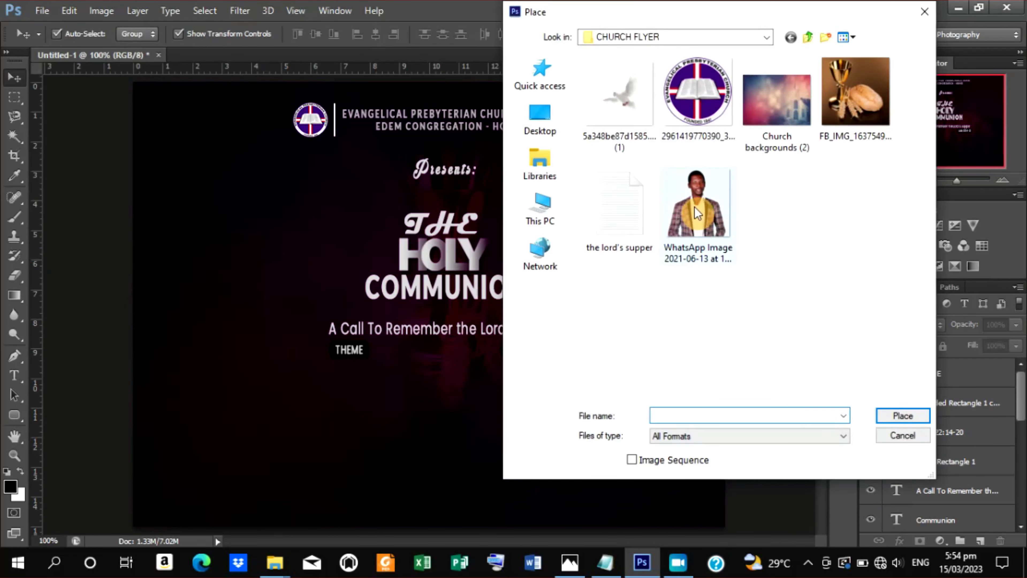
left_click(696, 212)
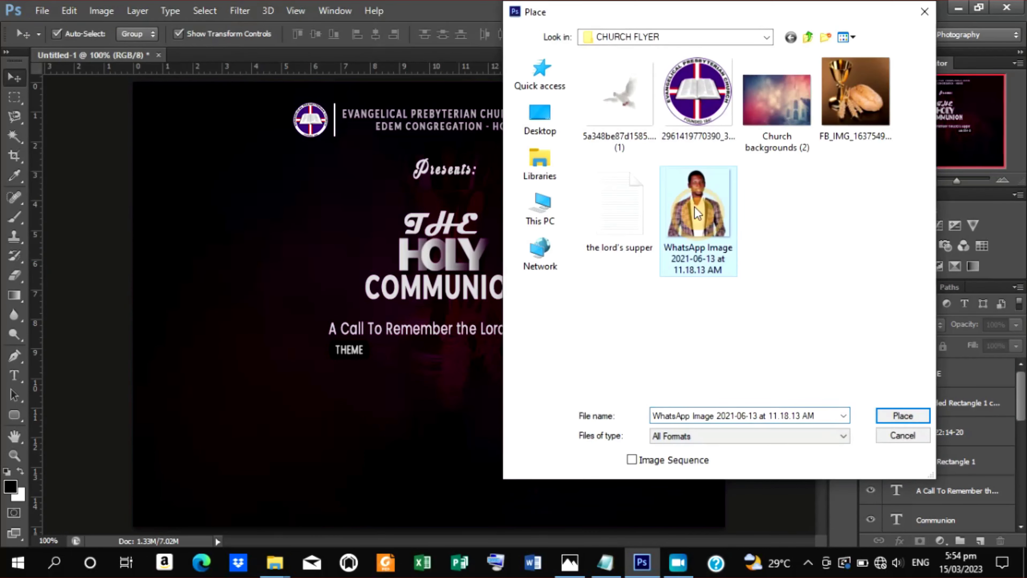
left_click(915, 417)
Position the pastor photo at about 33% in the lower left beneath the theme line.
left_click_drag(445, 317, 269, 353)
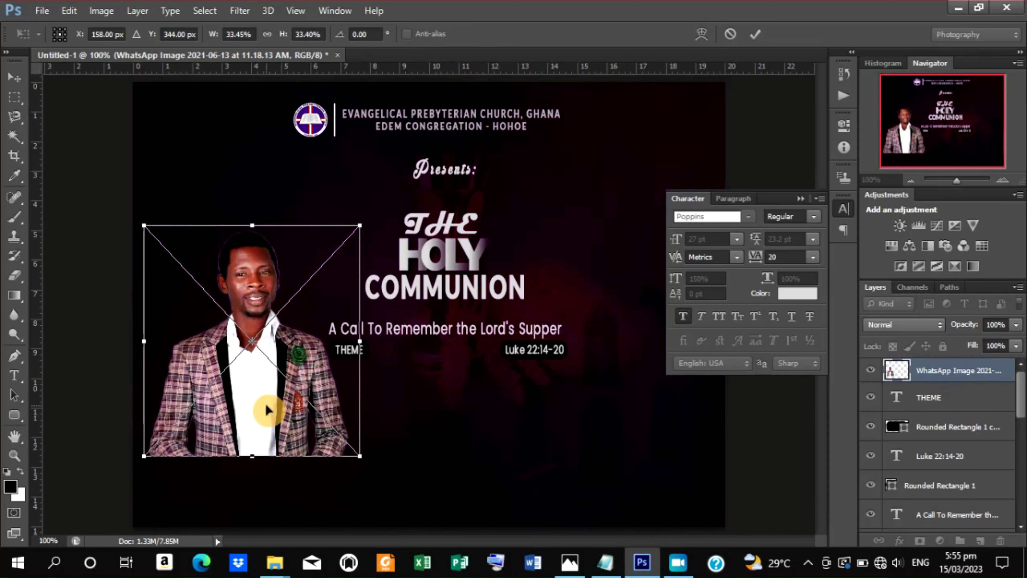
left_click_drag(266, 407, 275, 486)
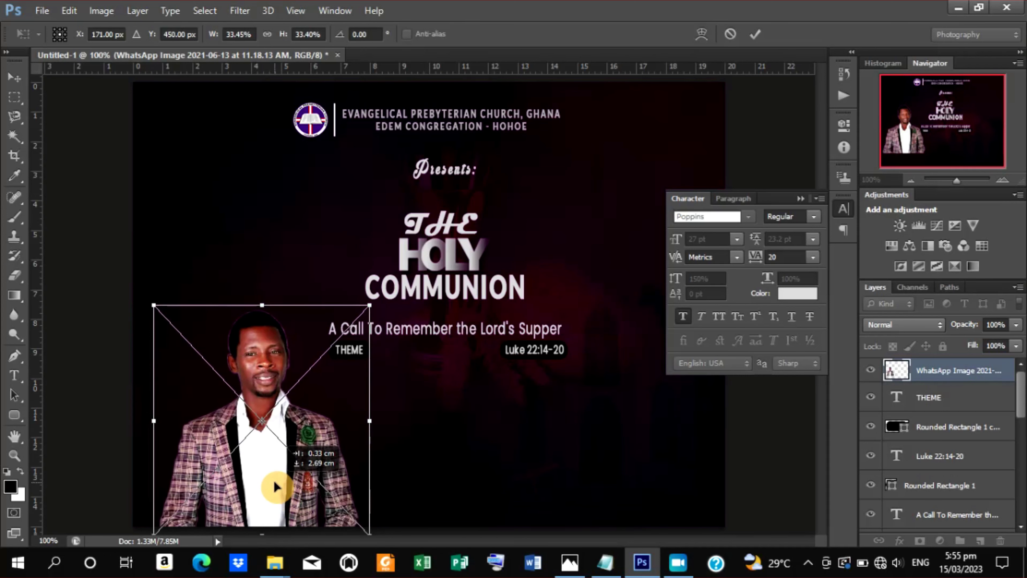
left_click(757, 35)
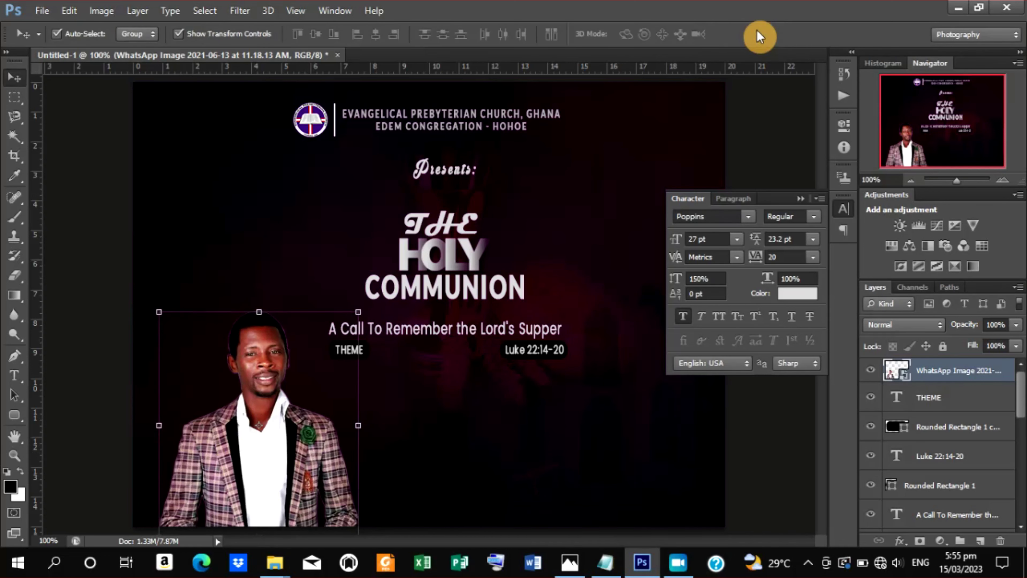
key("Left")
key("Left")
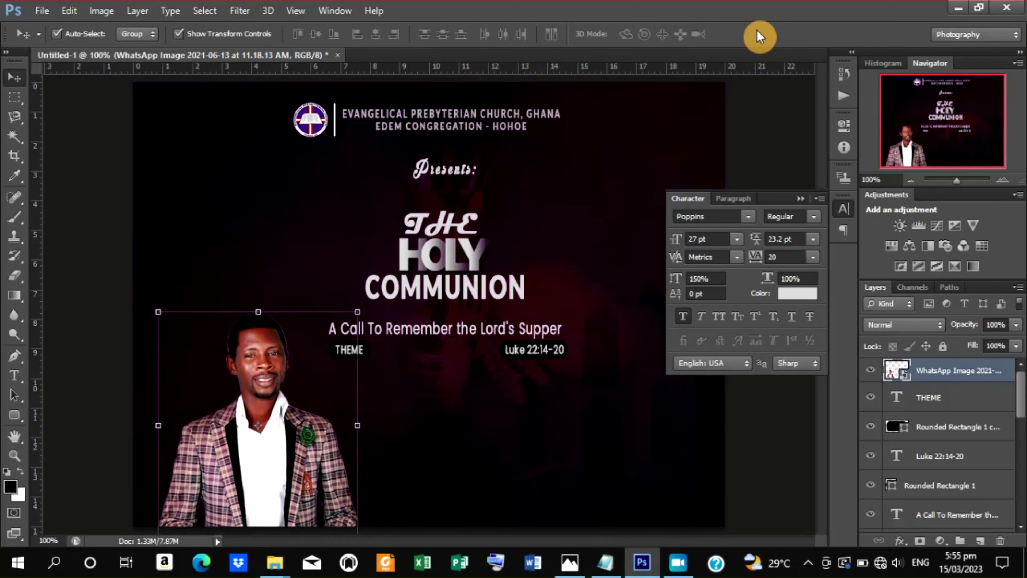
left_click(42, 10)
left_click(57, 210)
Place the white dove image from CHURCH FLYER onto the poster.
left_click(630, 127)
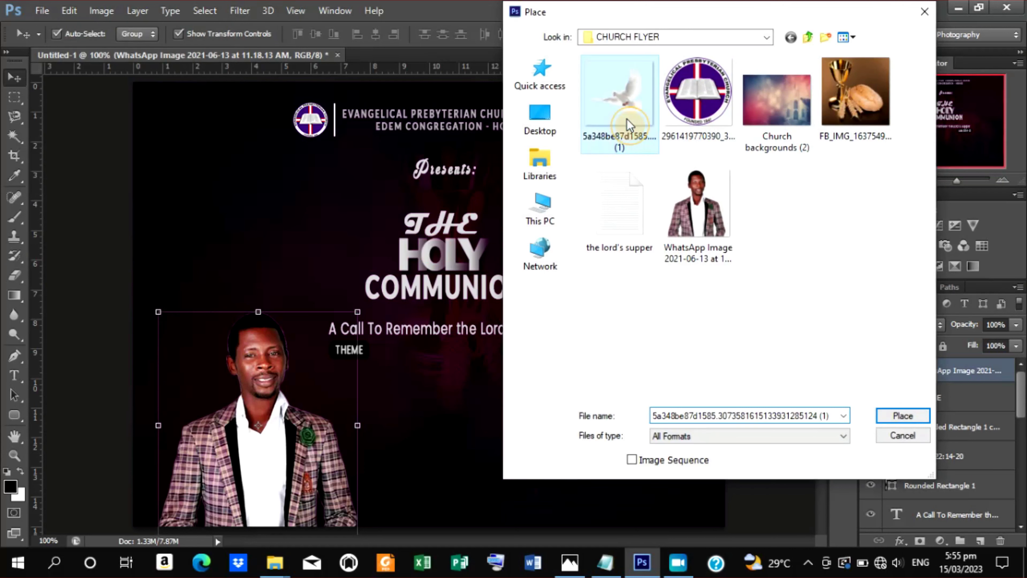
left_click(903, 415)
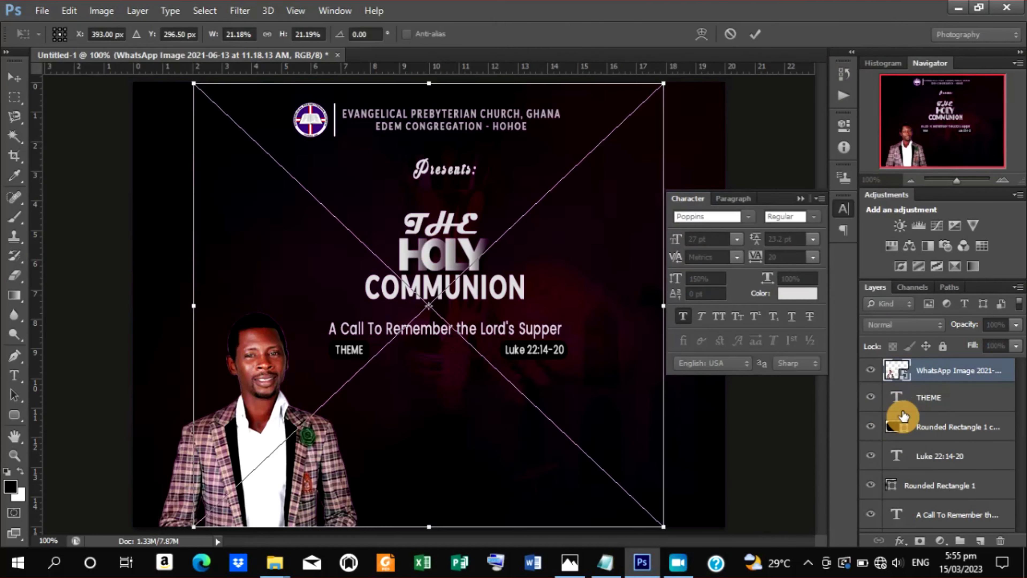
Shrink the dove to a small size and move it beside the title.
left_click(758, 35)
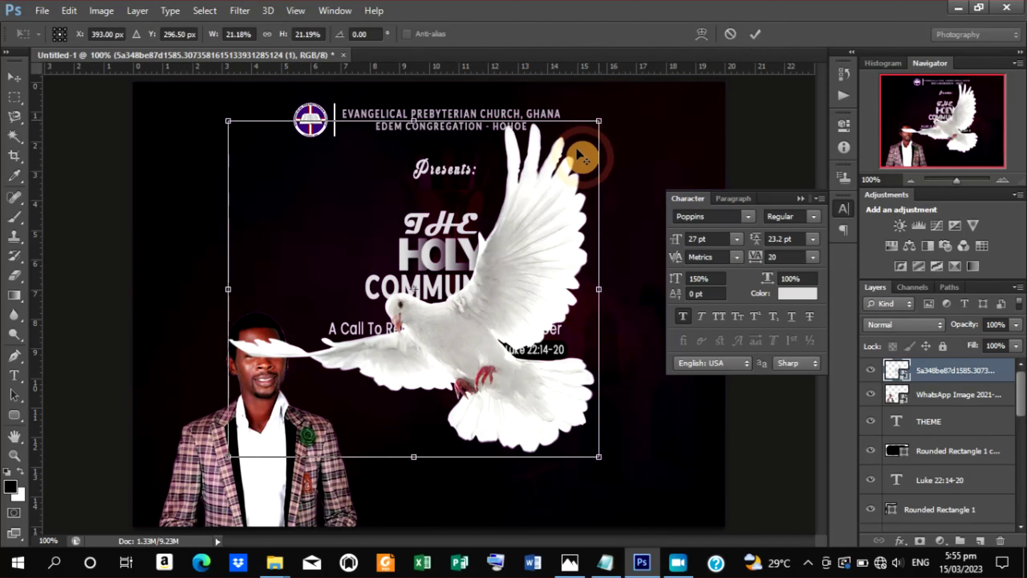
key("ctrl+t")
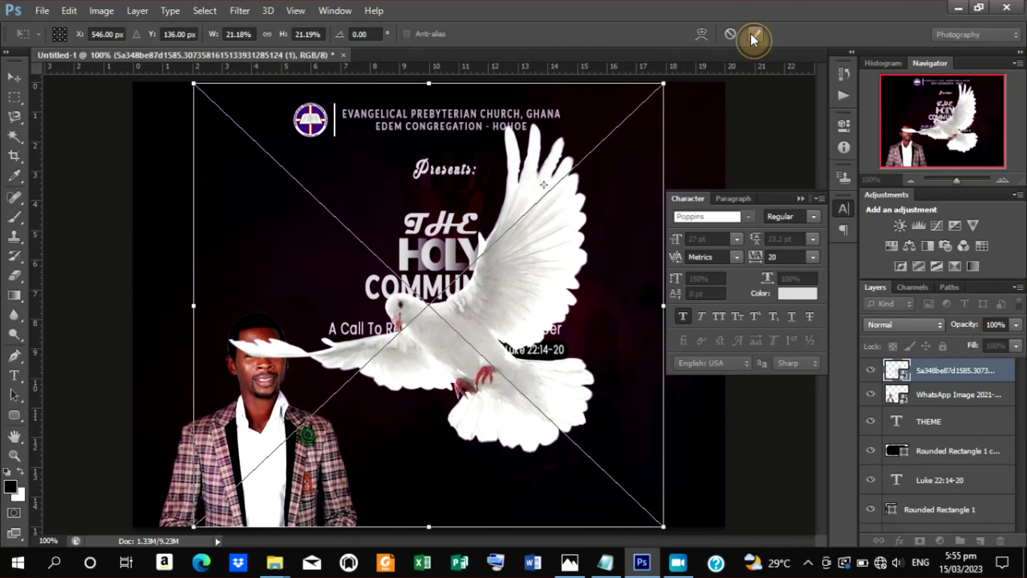
left_click(754, 35)
left_click(599, 122)
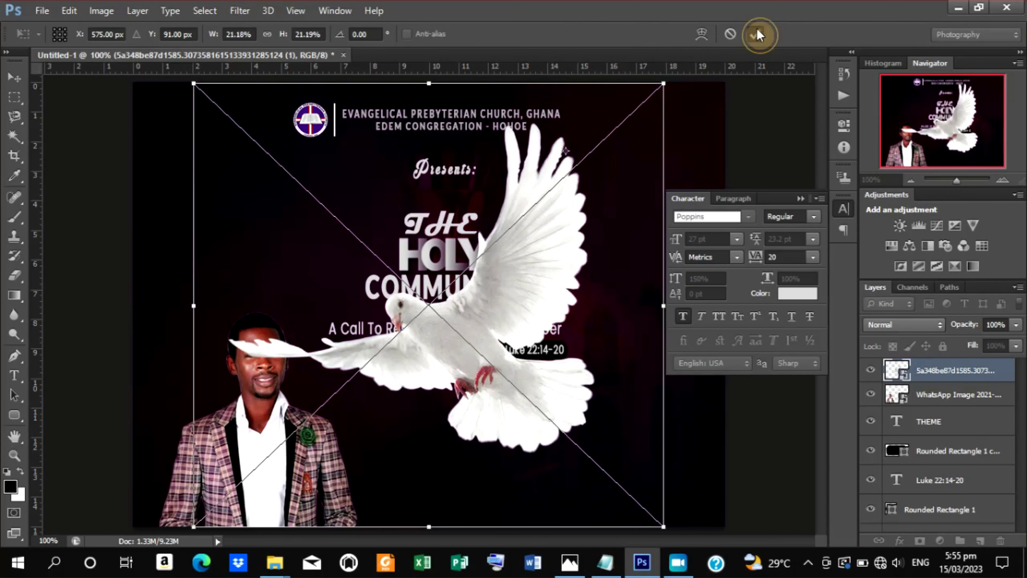
left_click(754, 30)
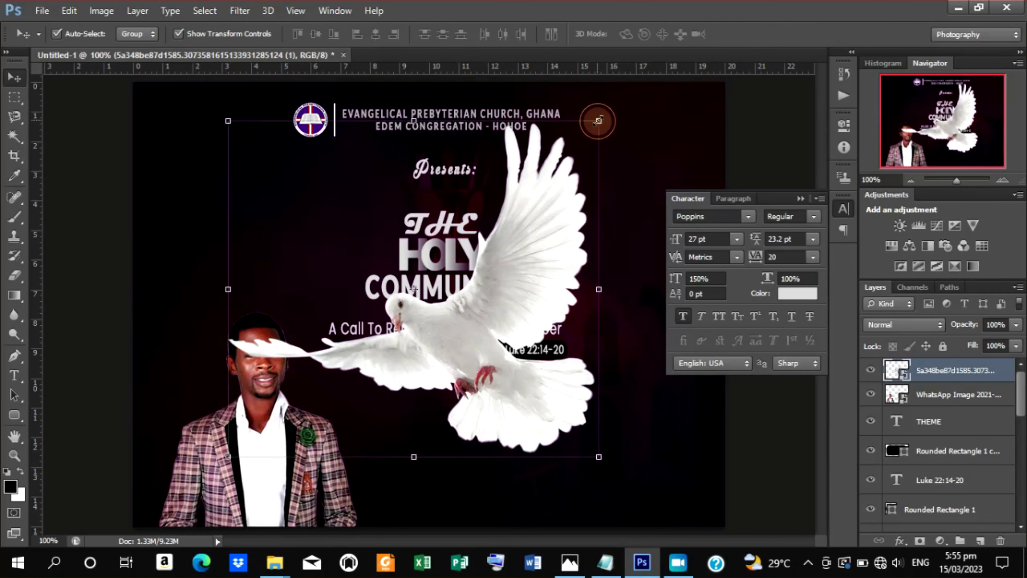
mouse_move(600, 123)
left_mouse_down()
mouse_move(648, 97)
mouse_move(510, 214)
mouse_move(483, 288)
left_mouse_up()
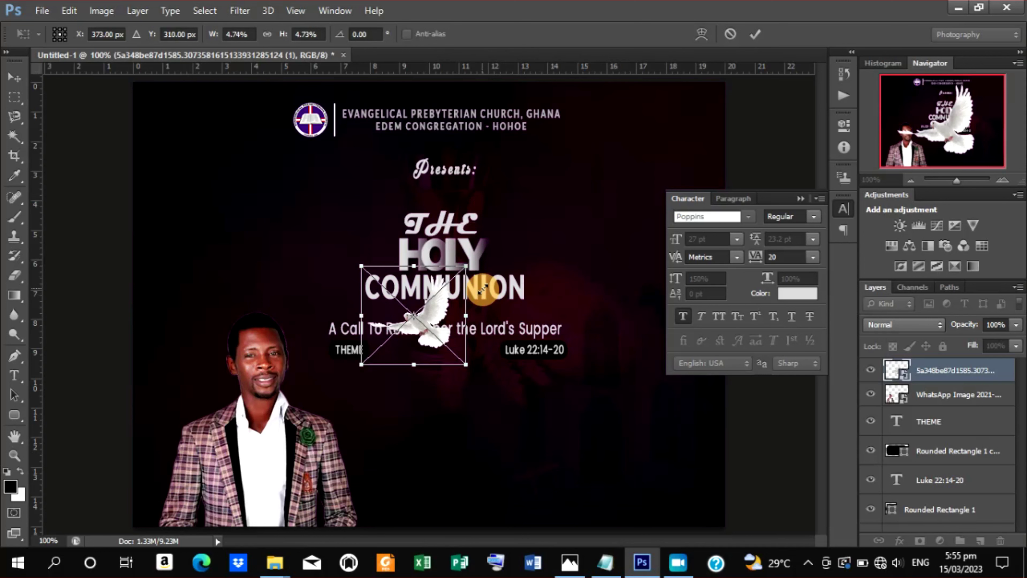
mouse_move(441, 318)
left_mouse_down()
mouse_move(512, 204)
mouse_move(551, 248)
left_mouse_up()
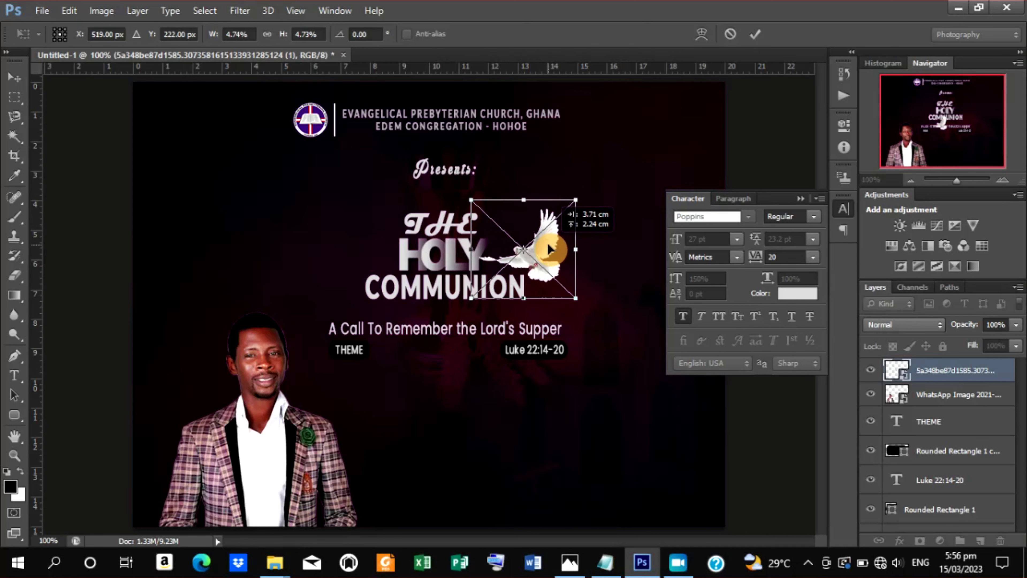
left_click(752, 40)
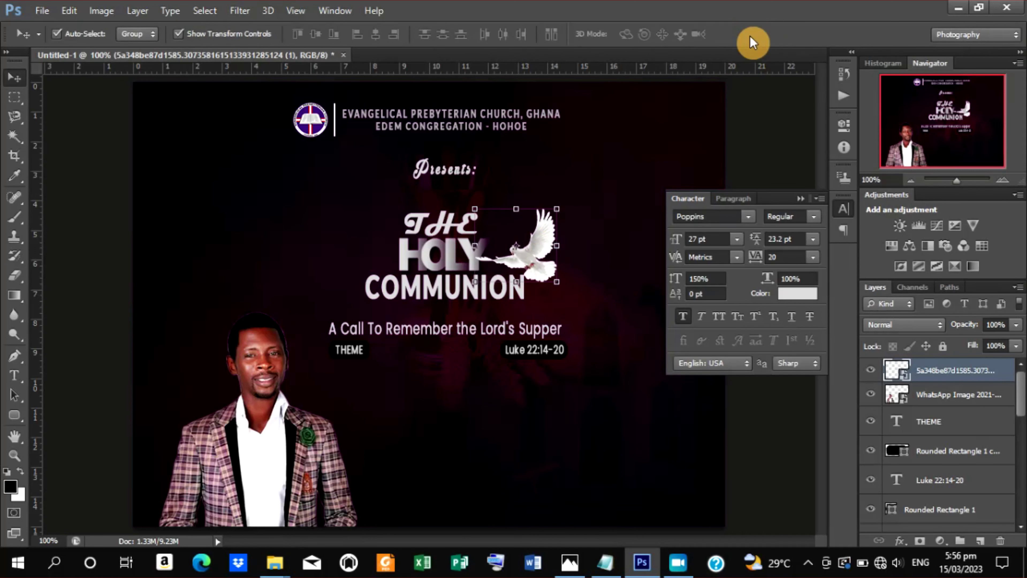
Nudge the dove down until it perches just right of HOLY.
key("Left")
key("Left")
key("Left")
key("Left")
key("Left")
key("Left")
key("Left")
key("Left")
key("Left")
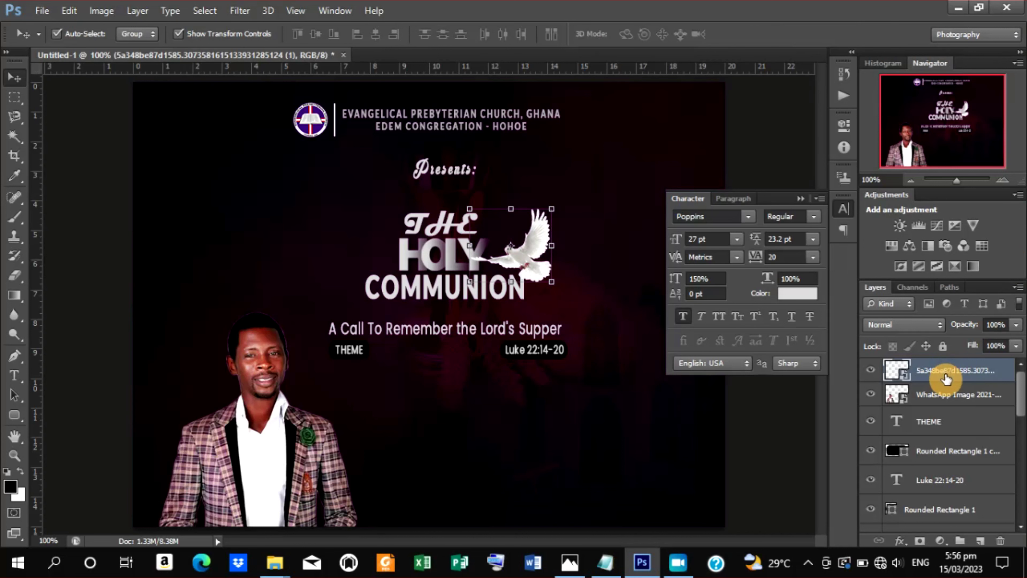
key("Down")
key("Down")
key("Down")
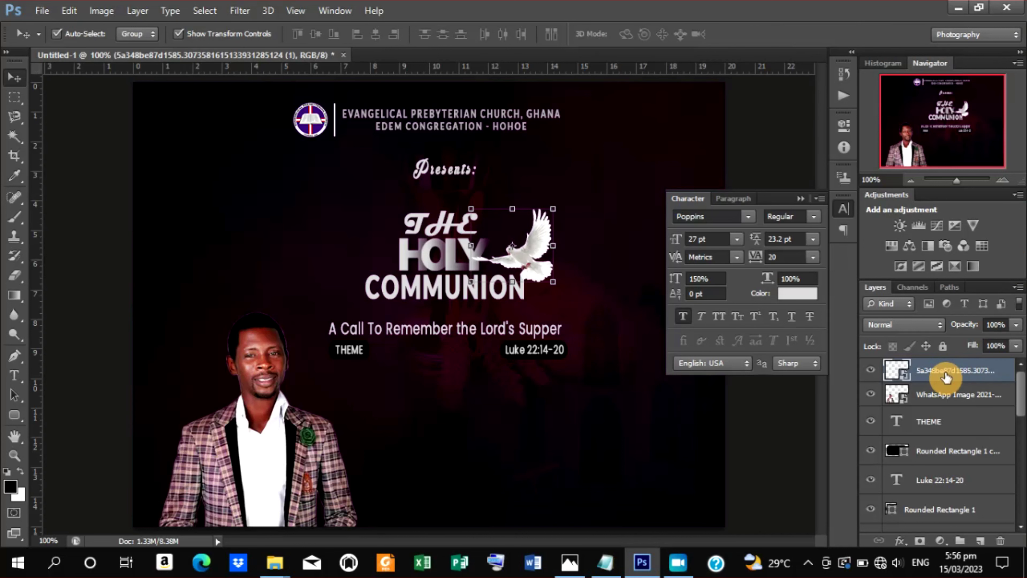
key("Down")
key("Down")
key("Down")
key("Down")
key("Down")
key("Down")
key("Right")
key("Right")
key("Down")
key("Down")
key("Down")
key("Right")
key("Right")
key("Down")
key("Down")
key("Down")
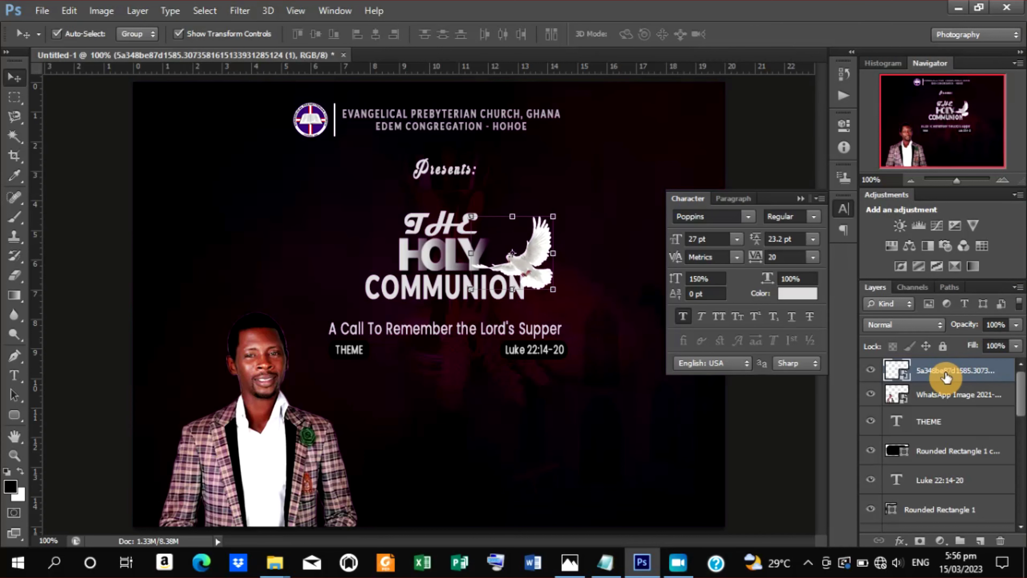
key("Down")
key("Down")
key("Down")
key("Left")
key("Left")
key("Left")
key("Left")
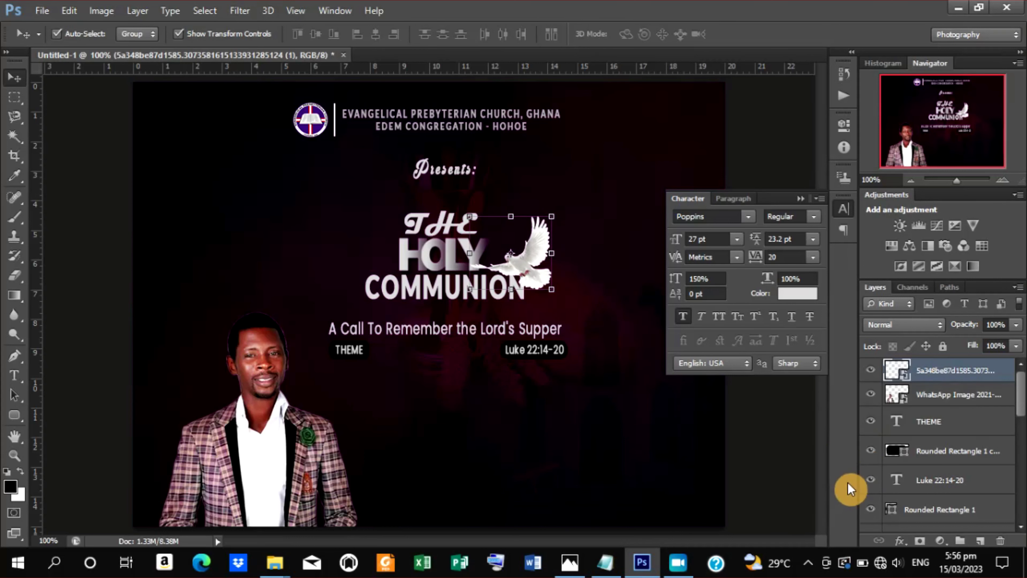
left_click(802, 454)
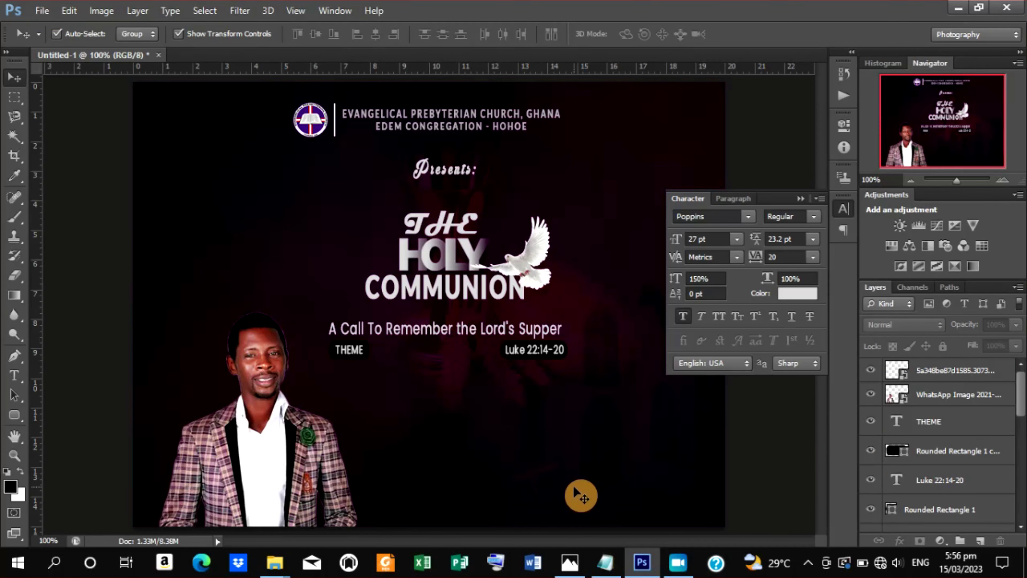
Copy the date line 'Thurday 14th April, 2022' from Notepad and minimize Notepad.
left_click(606, 563)
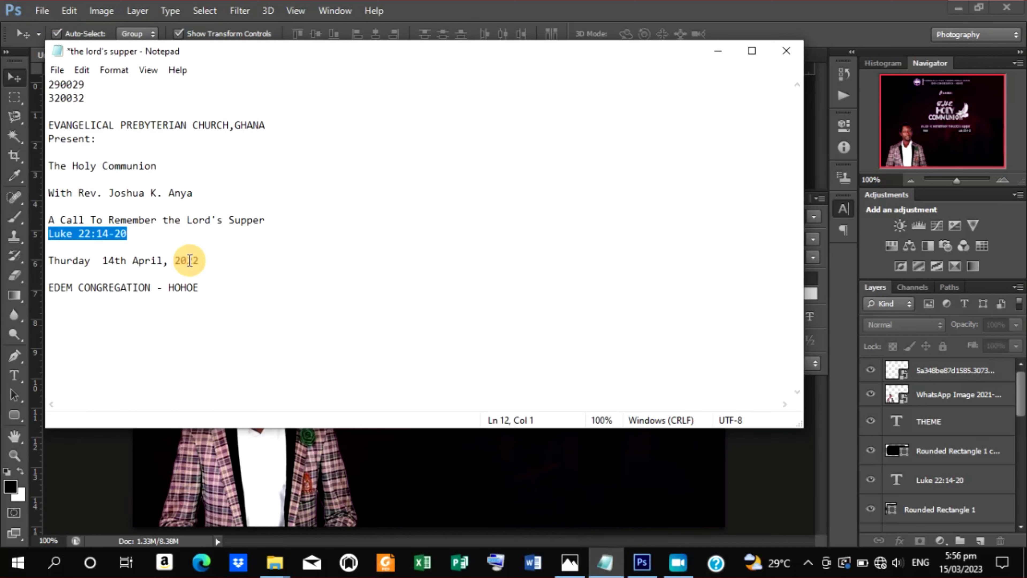
left_click_drag(200, 261, 33, 259)
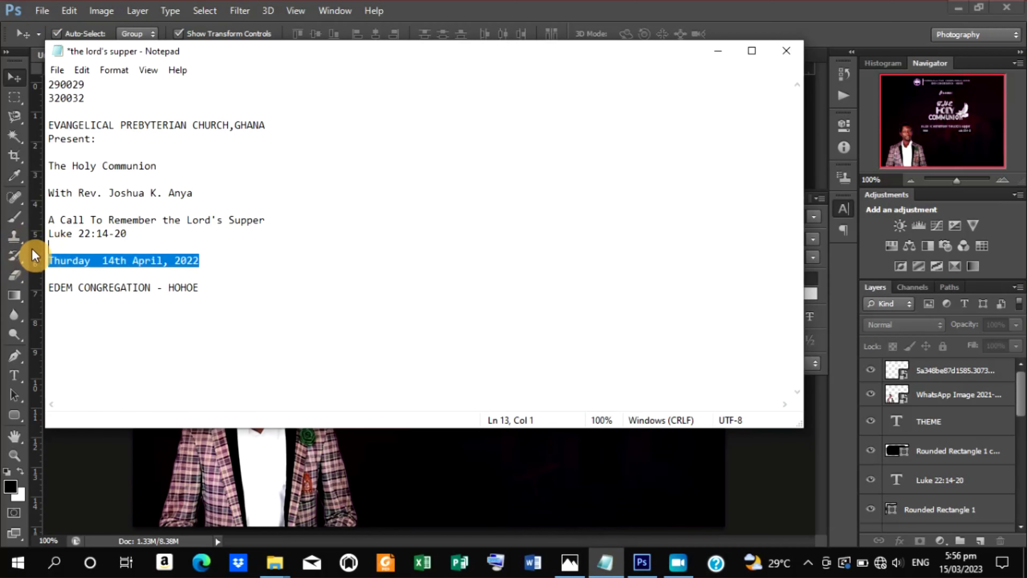
right_click(120, 267)
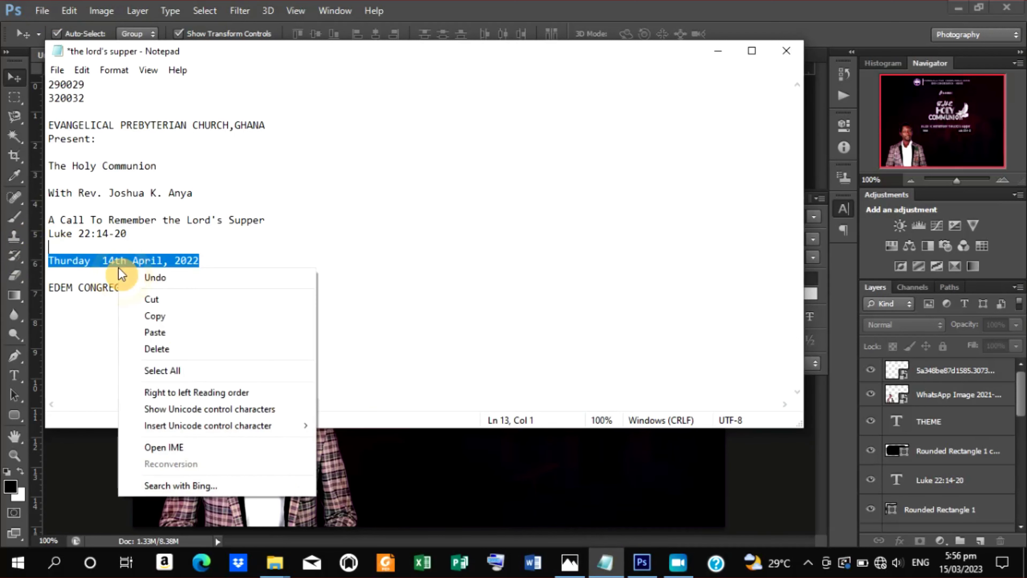
left_click(171, 319)
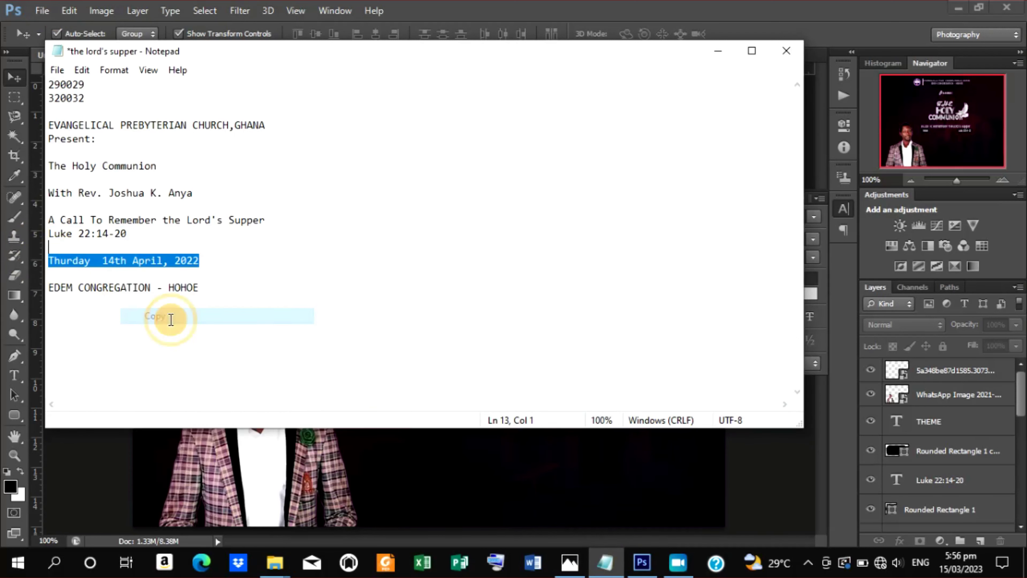
left_click(723, 49)
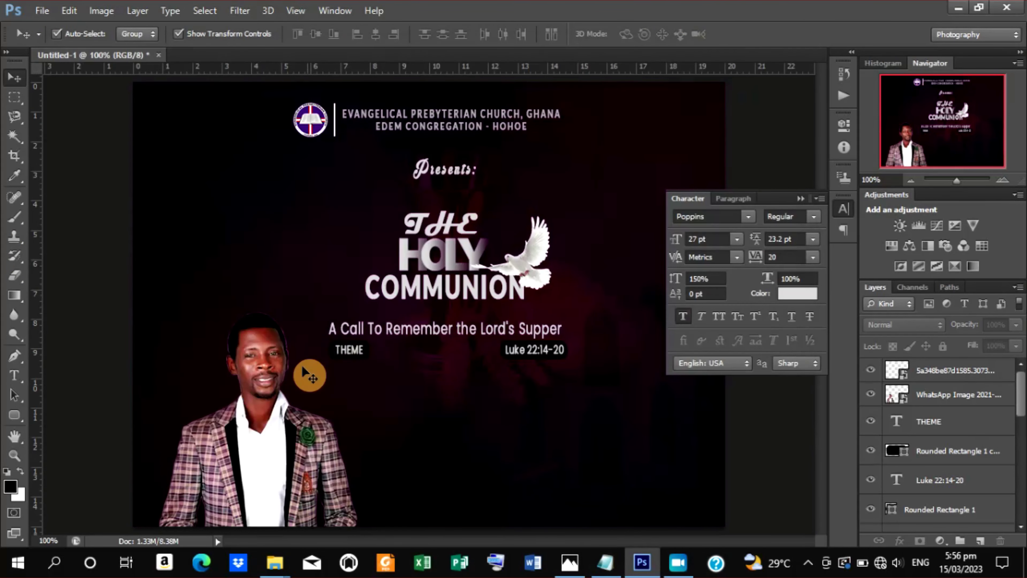
Paste 'Thurday 14th April, 2022' as a new committed text line below the theme.
left_click(11, 379)
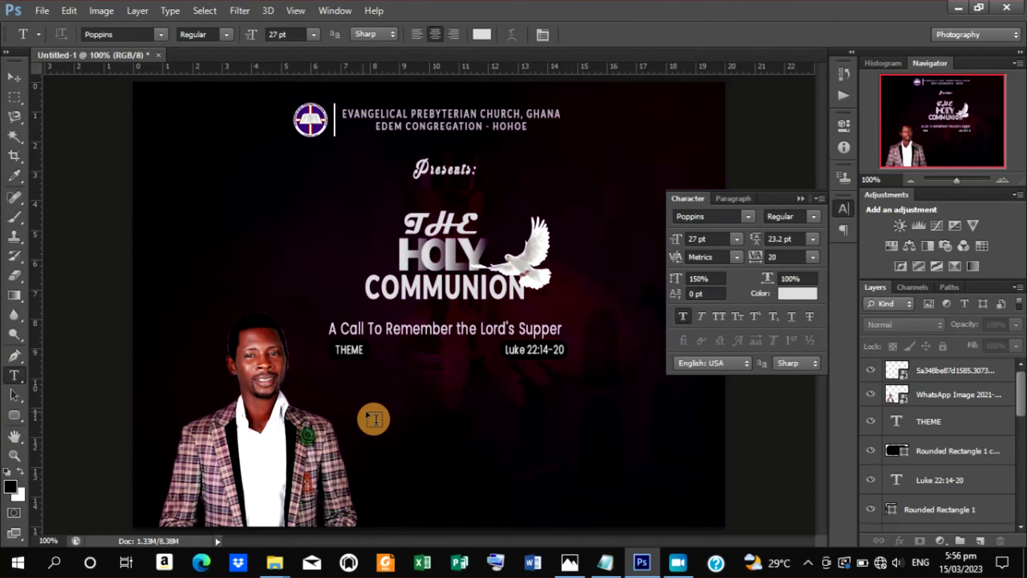
left_click(403, 418)
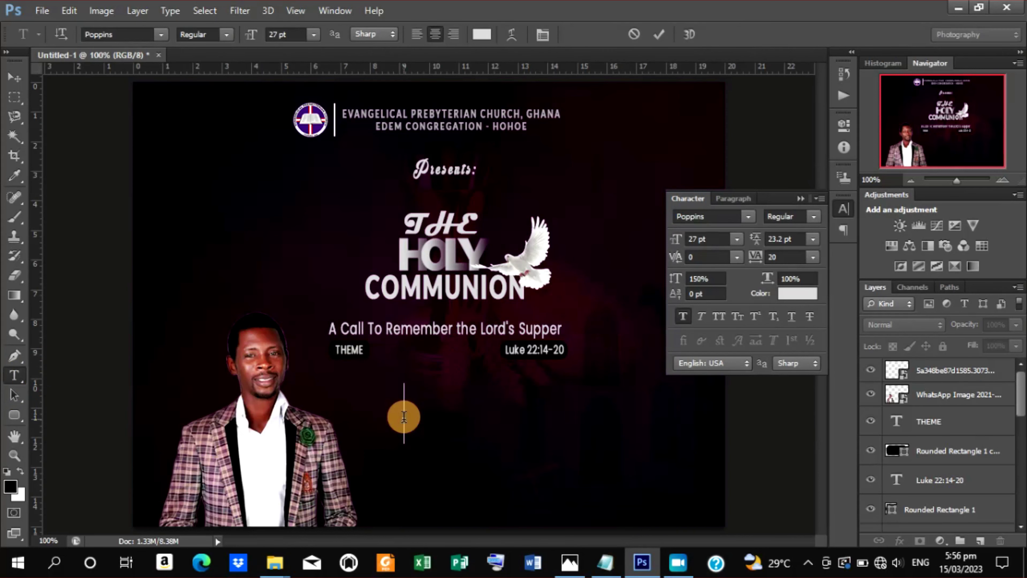
right_click(403, 419)
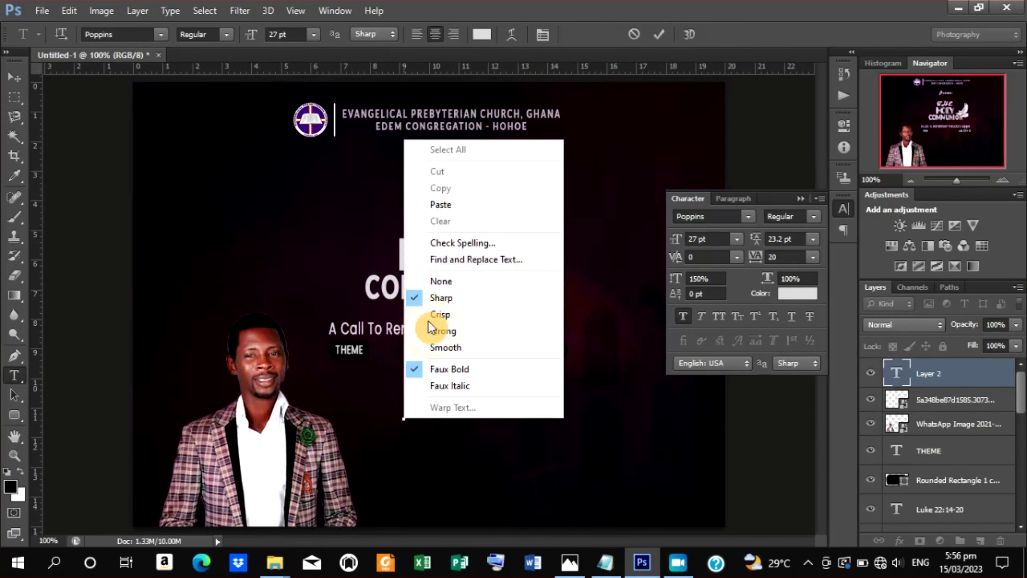
left_click(466, 205)
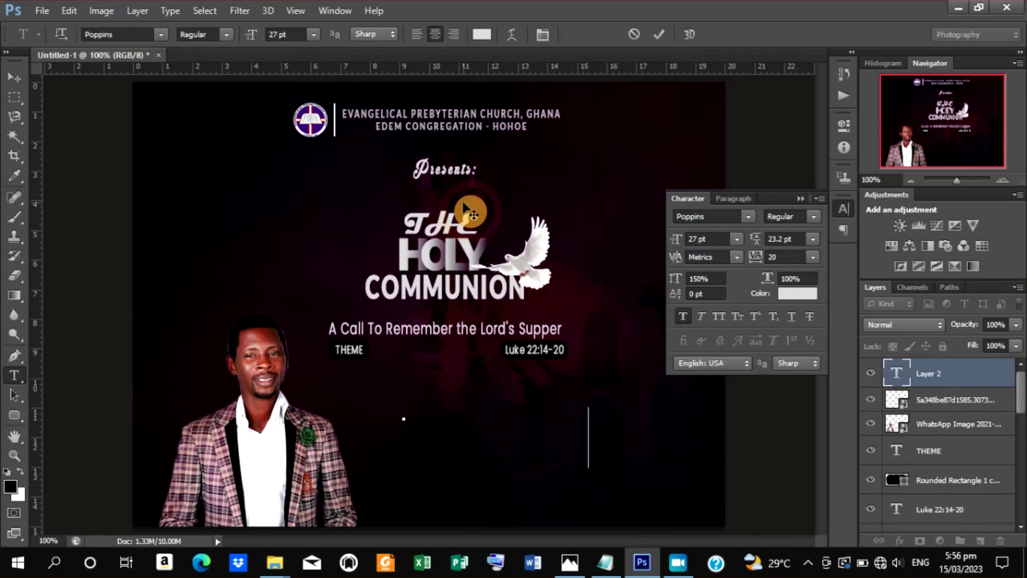
left_click(658, 34)
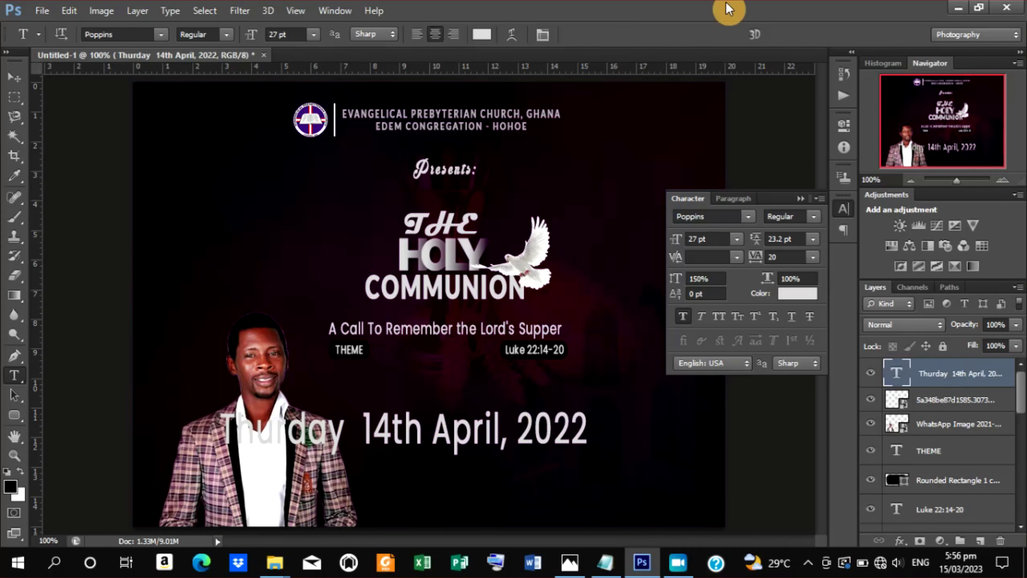
Scale the date text down to a small line and nudge it lower.
left_click(15, 73)
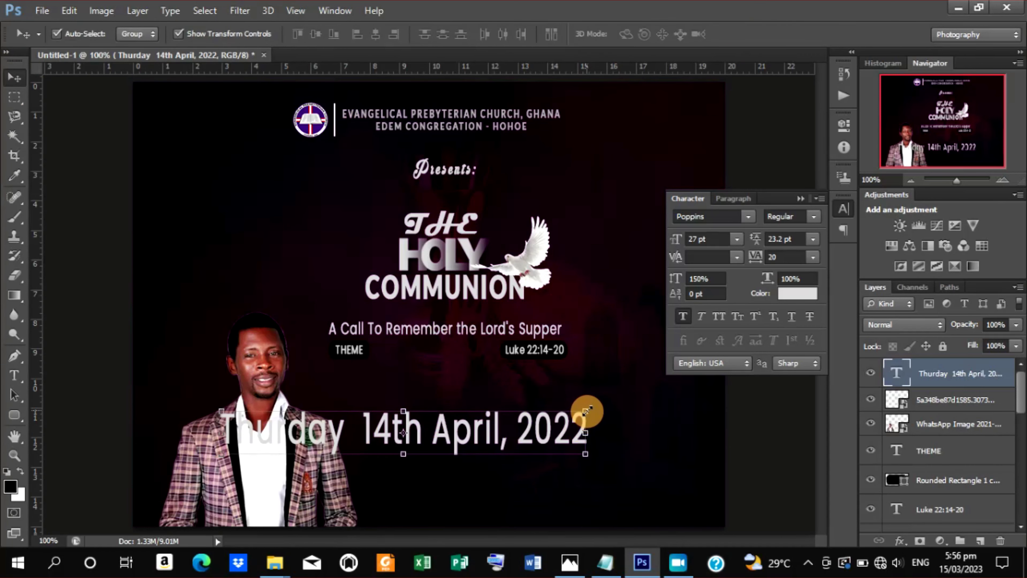
left_click_drag(587, 411, 588, 383)
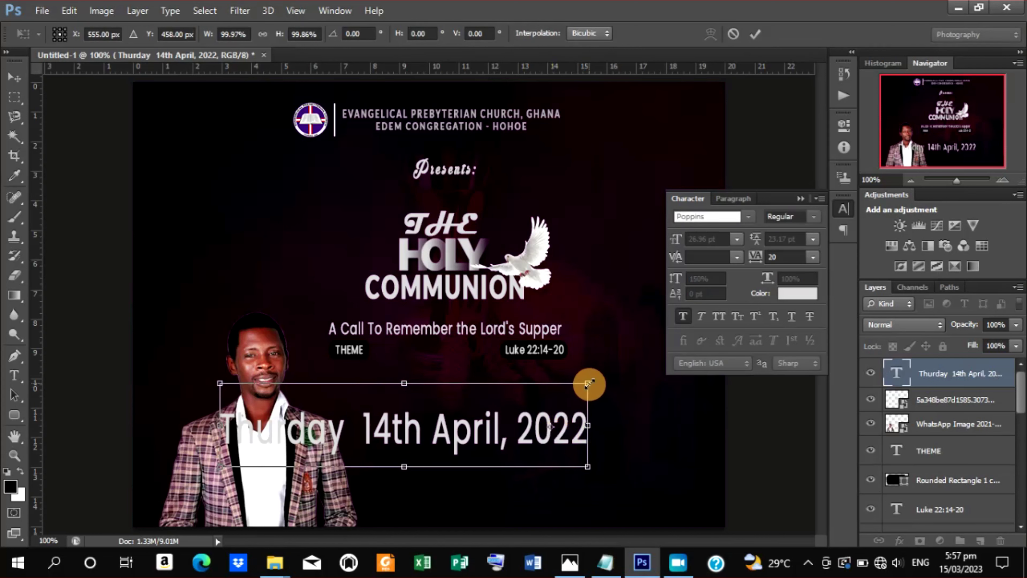
left_click(755, 33)
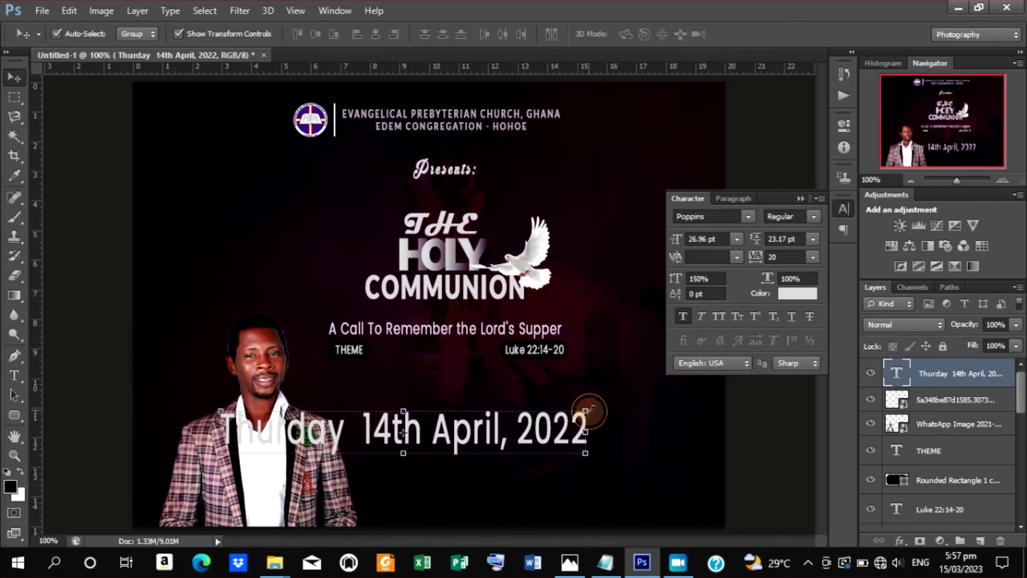
left_click_drag(587, 411, 564, 386)
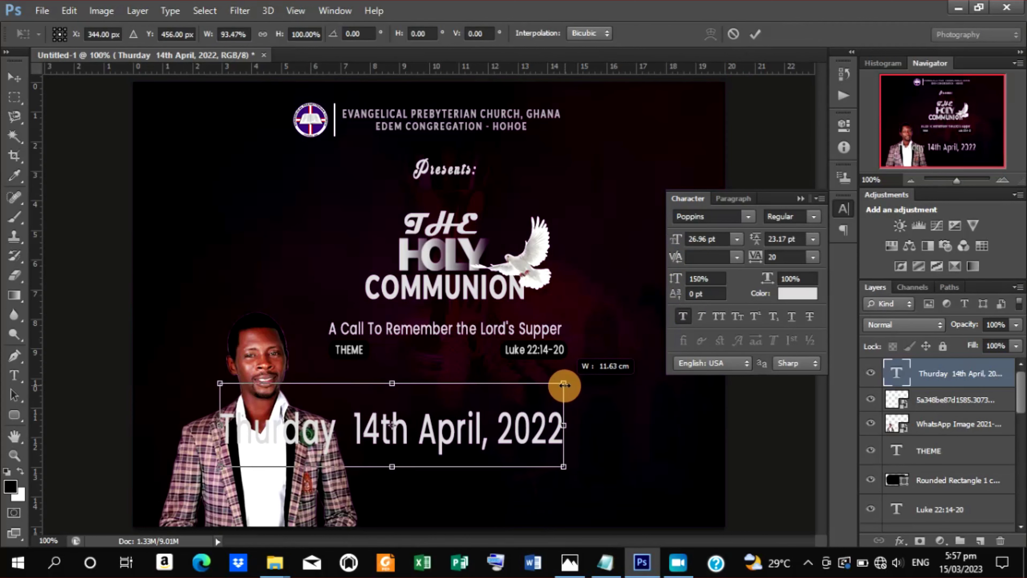
mouse_move(564, 385)
left_mouse_down()
mouse_move(445, 425)
mouse_move(499, 415)
mouse_move(477, 417)
mouse_move(474, 441)
left_mouse_up()
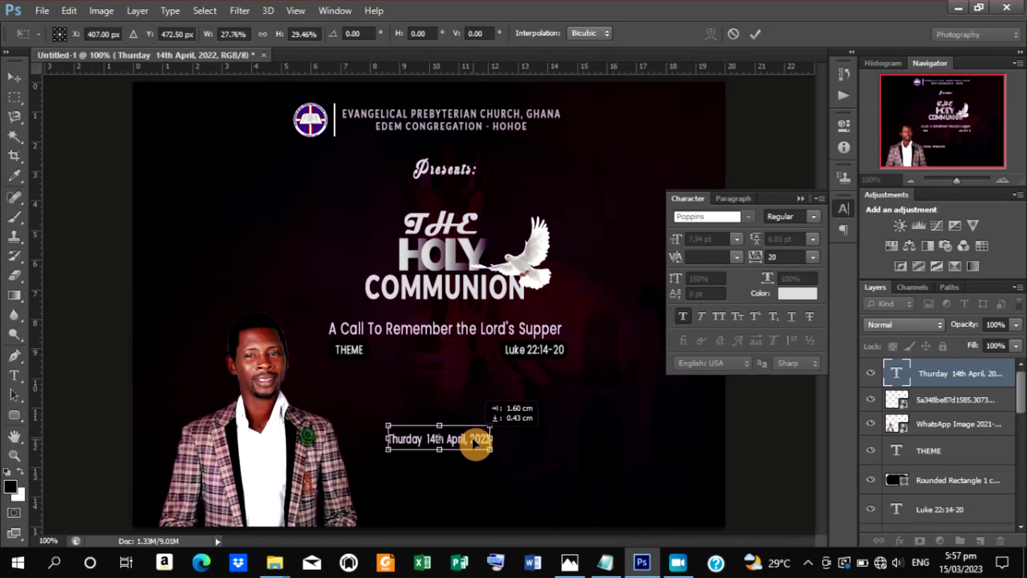
key("Down")
key("Down")
key("Down")
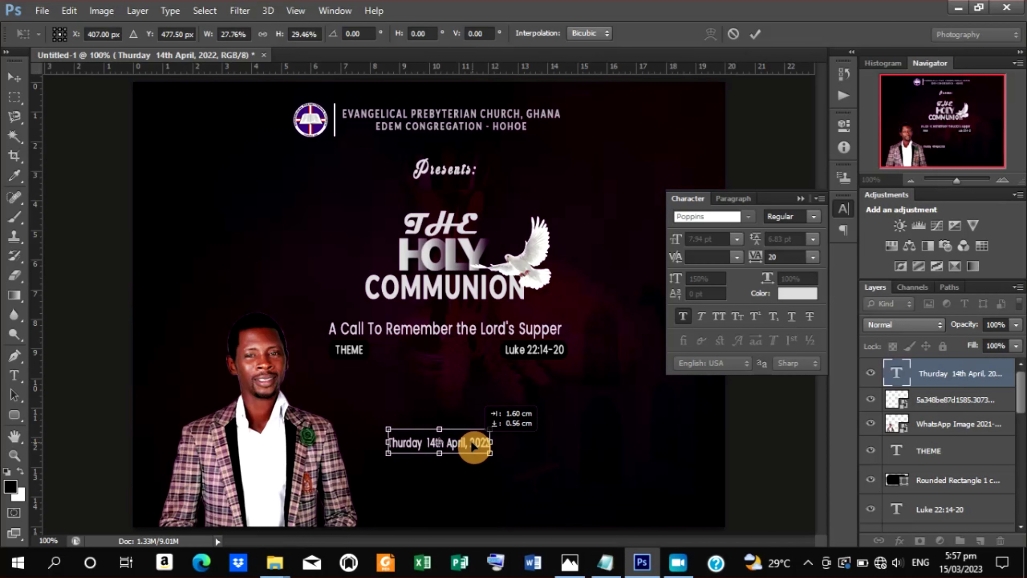
key("Down")
key("Down")
key("Down")
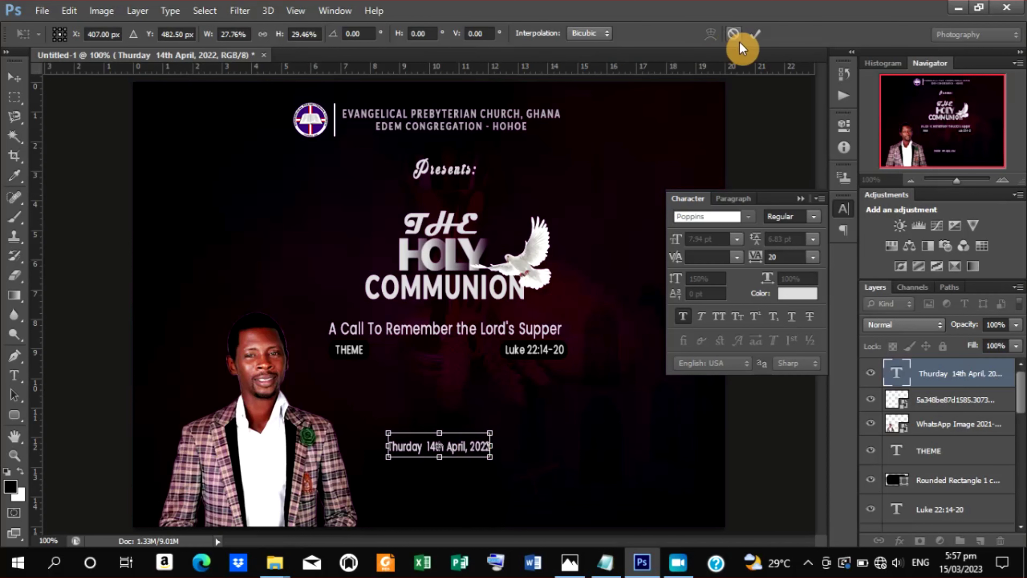
left_click(759, 30)
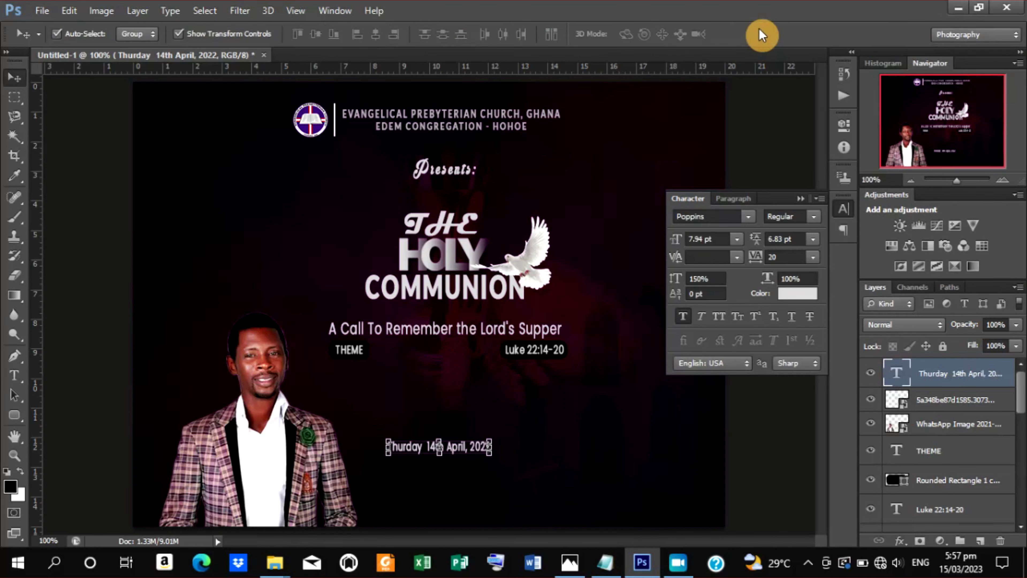
Enlarge the date line slightly, move it further down, and bring Notepad back.
key("Down")
key("Down")
key("Down")
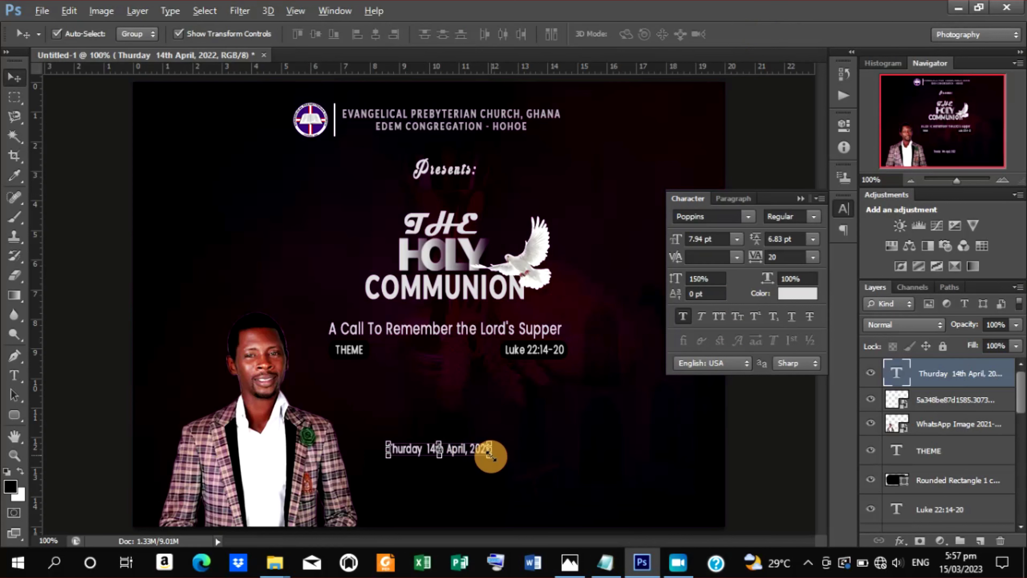
left_click_drag(490, 455, 500, 461)
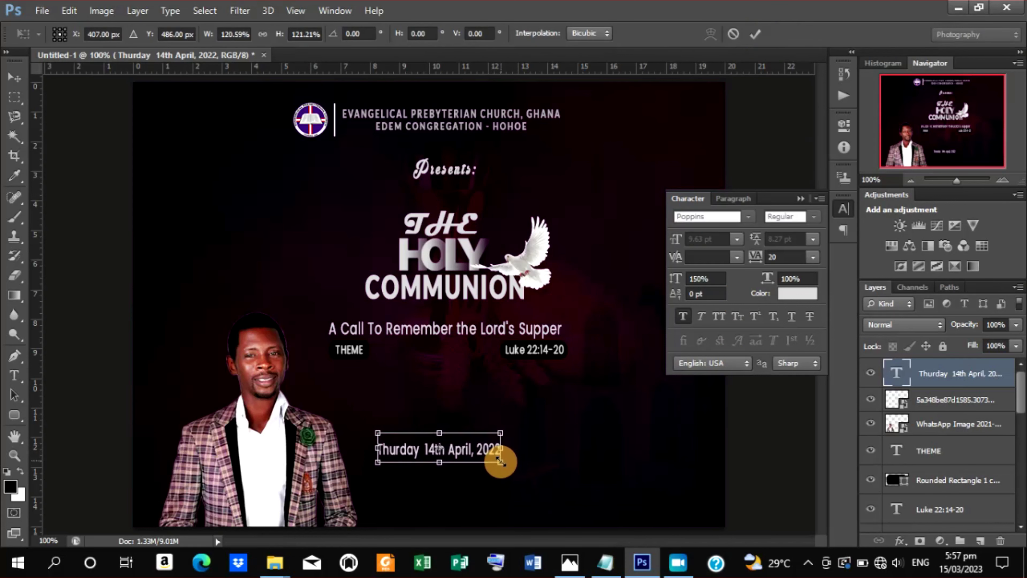
left_click(752, 36)
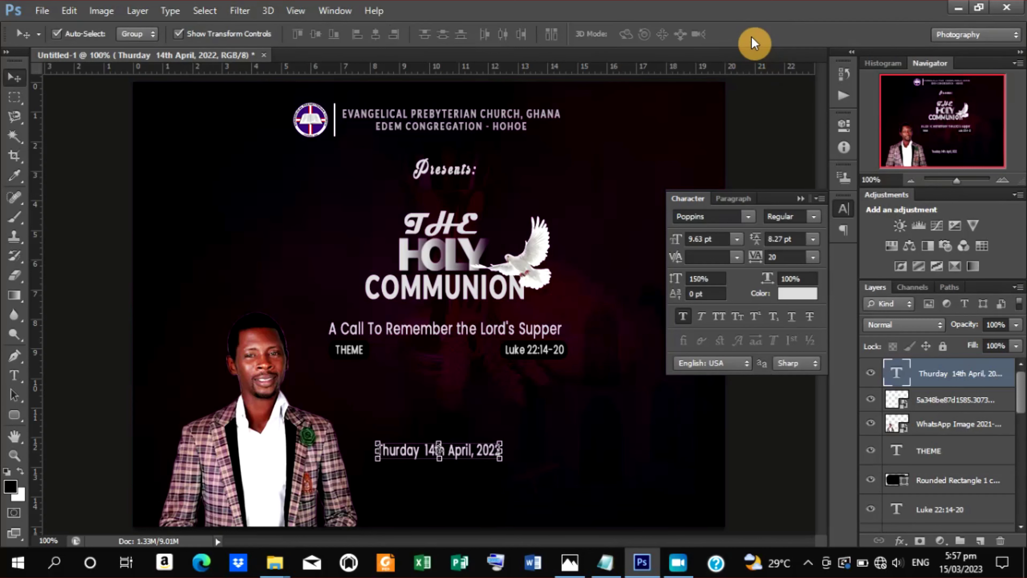
key("Down")
key("Down")
key("Down")
key("Down")
key("Down")
key("Down")
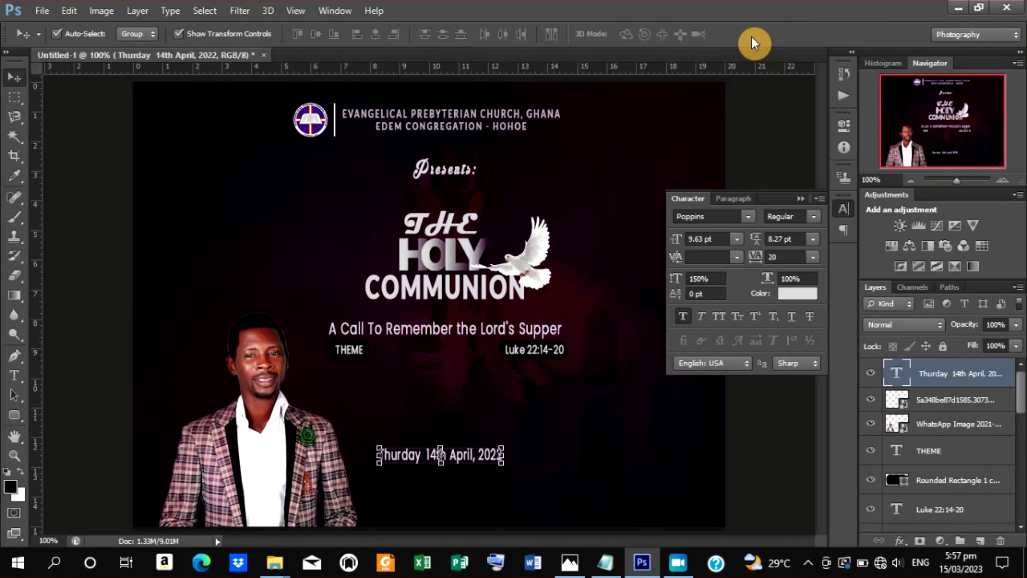
key("Down")
key("Down")
key("Down")
key("Down")
key("Down")
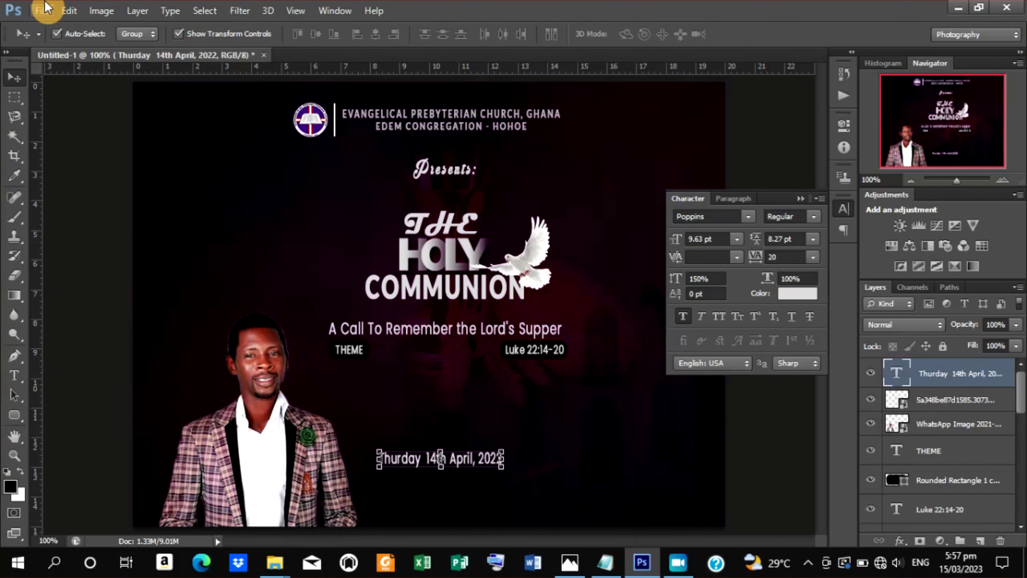
left_click(43, 9)
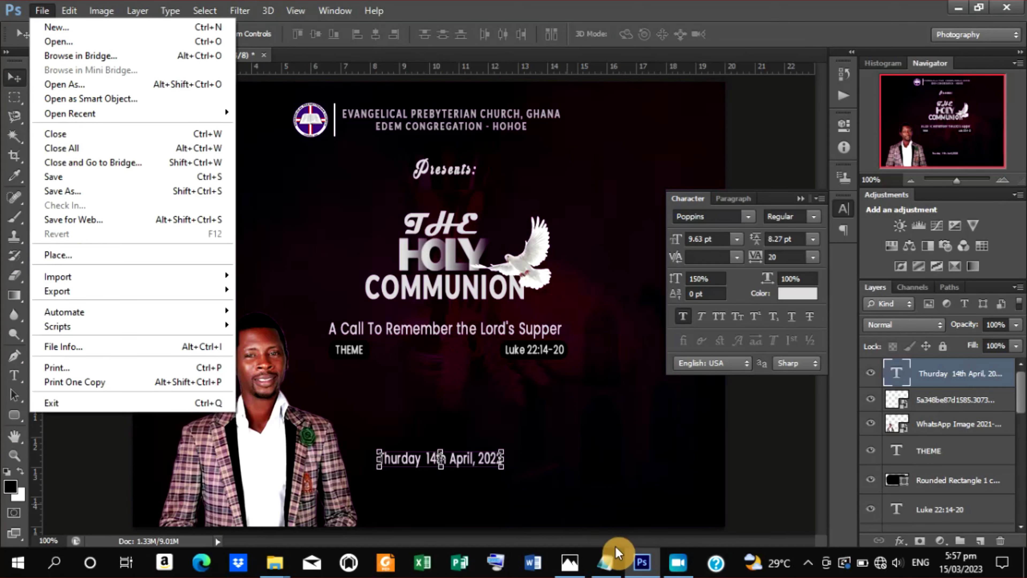
left_click(606, 562)
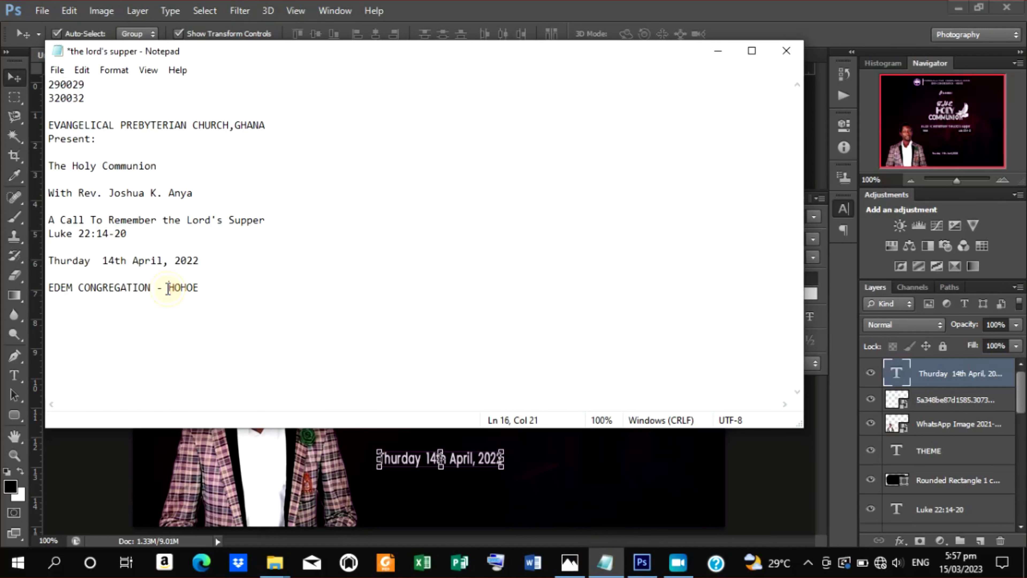
Copy HOHOE from the notes and start a new text layer right of the date.
left_click_drag(168, 287, 201, 289)
right_click(193, 290)
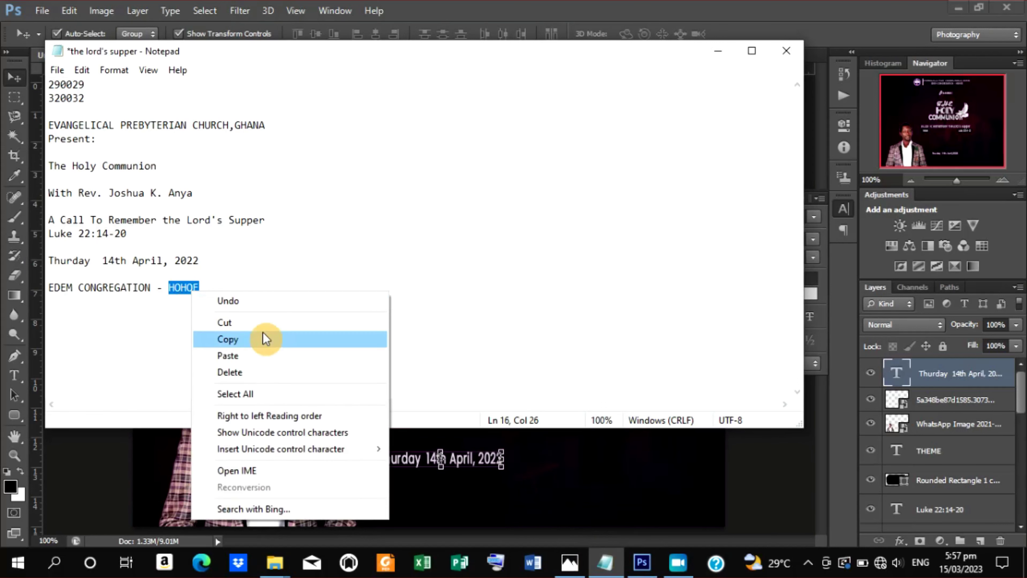
left_click(256, 339)
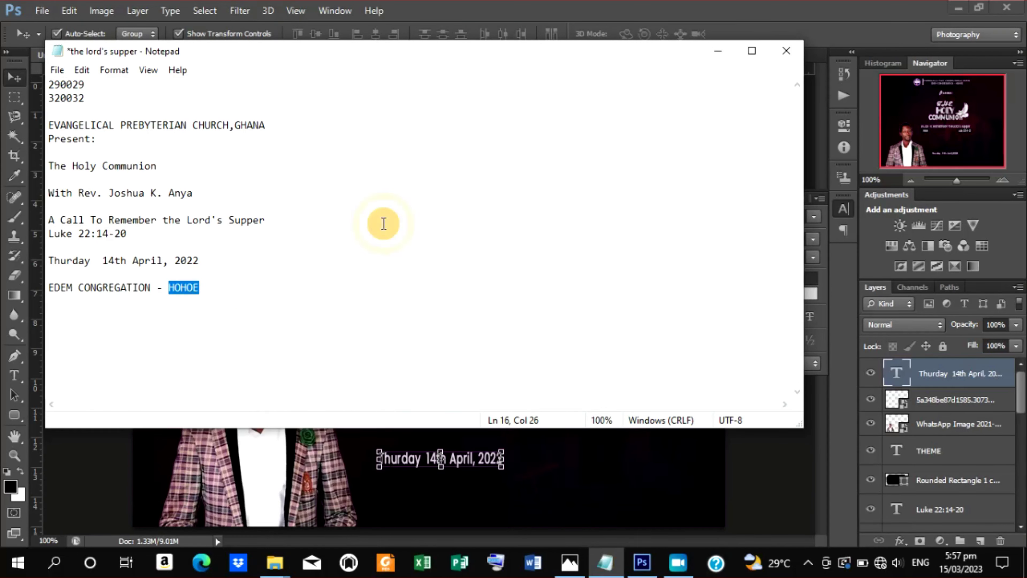
left_click(719, 50)
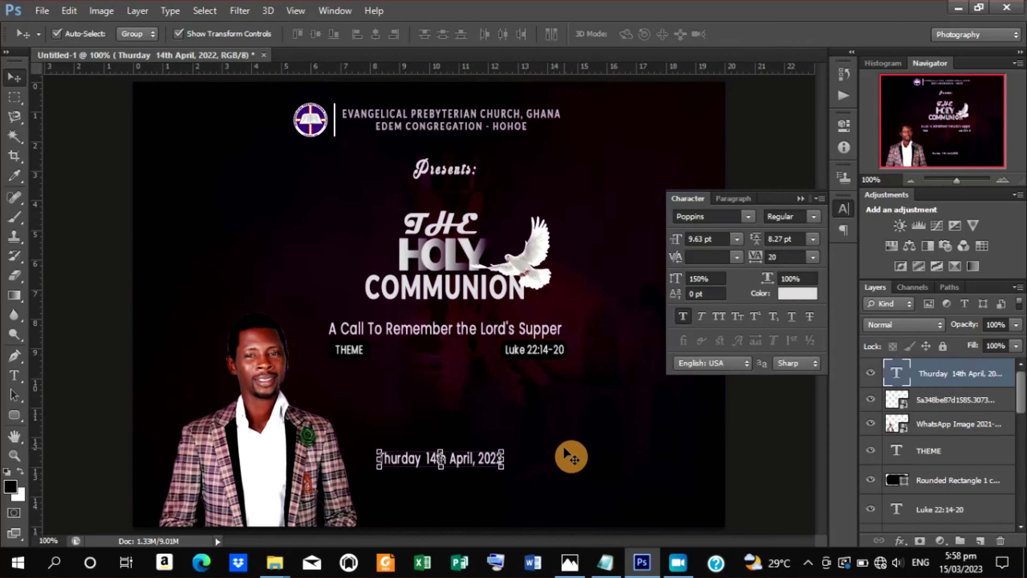
key("ctrl")
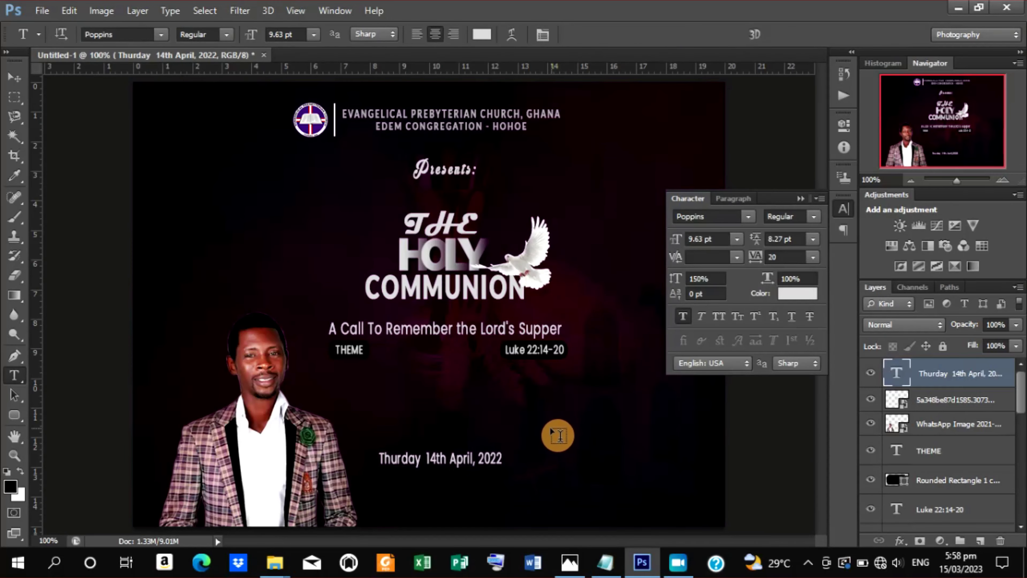
left_click(549, 423)
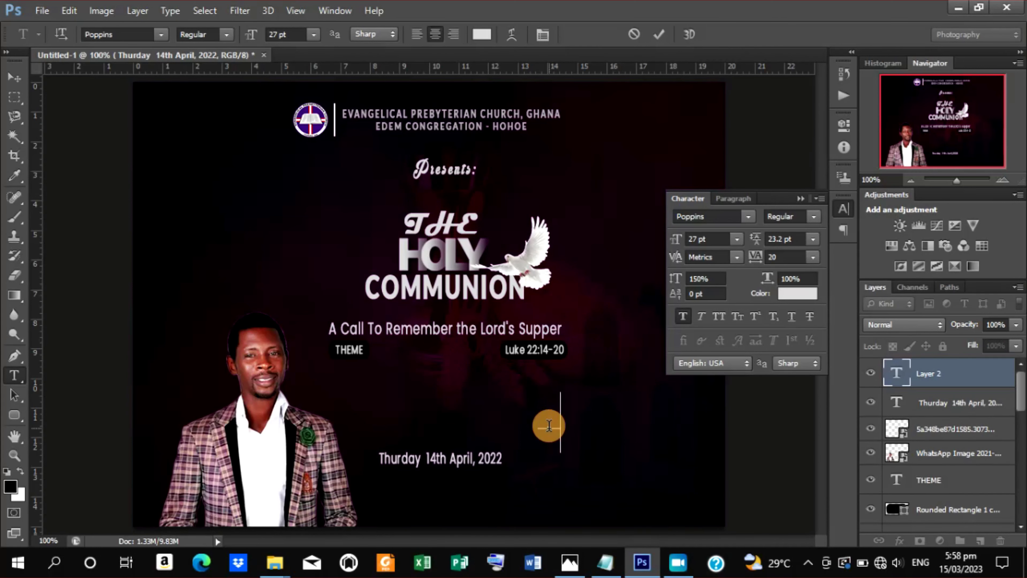
Type the venue text CHURCH PREMISES as a new text layer and commit it.
type("CHUR")
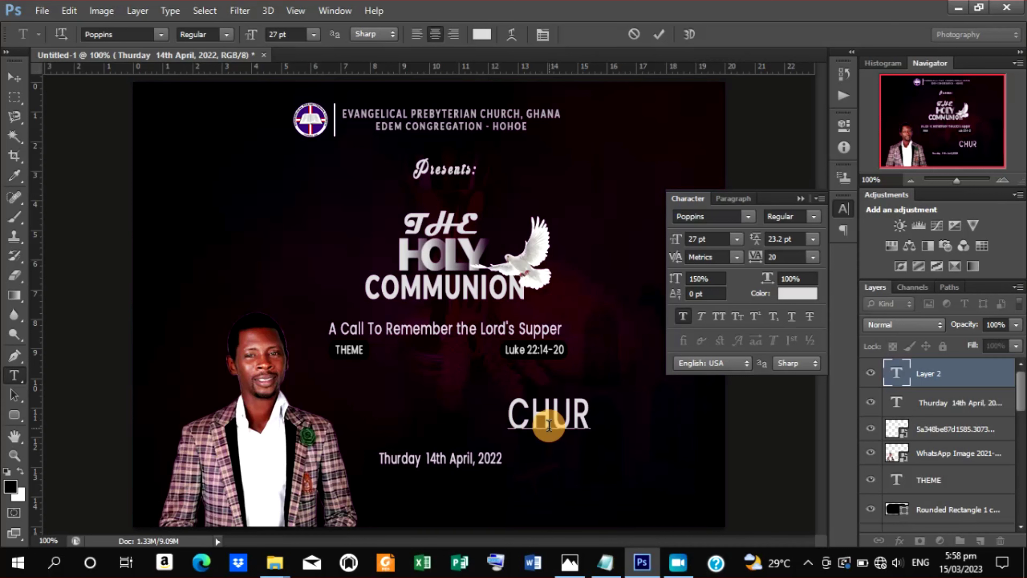
type("CH")
type(" PR")
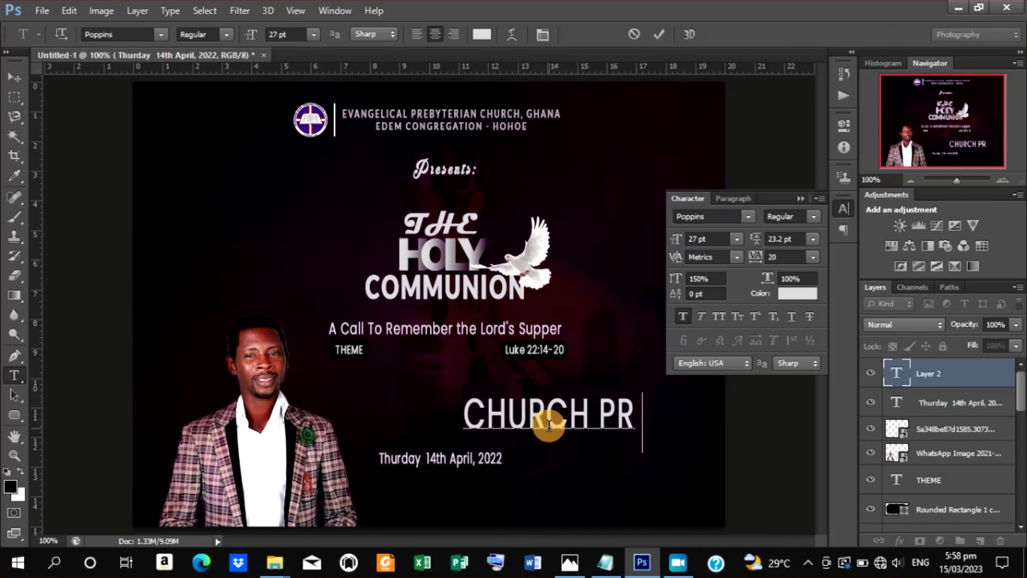
type("EMISES")
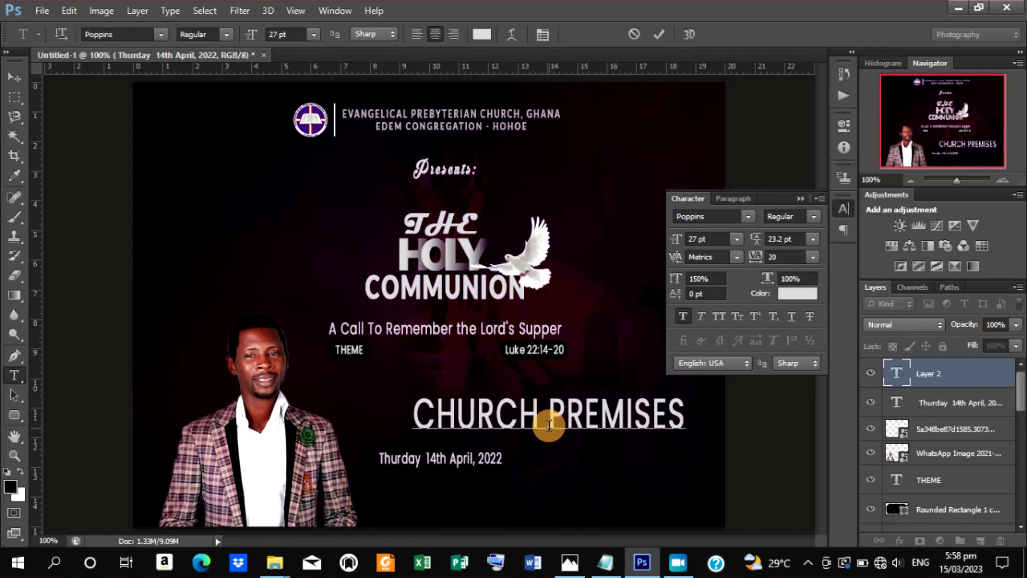
left_click(660, 36)
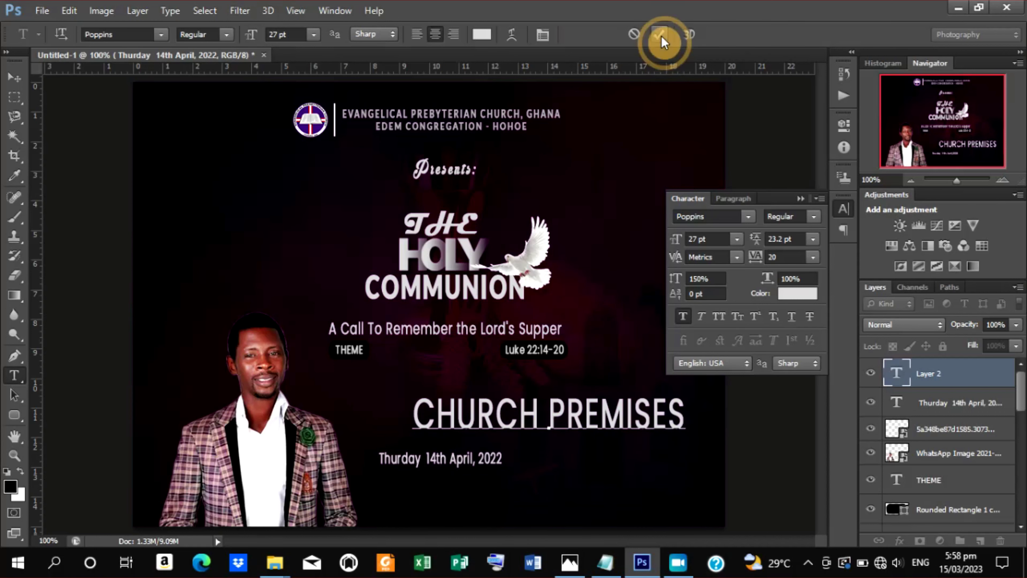
left_click(12, 83)
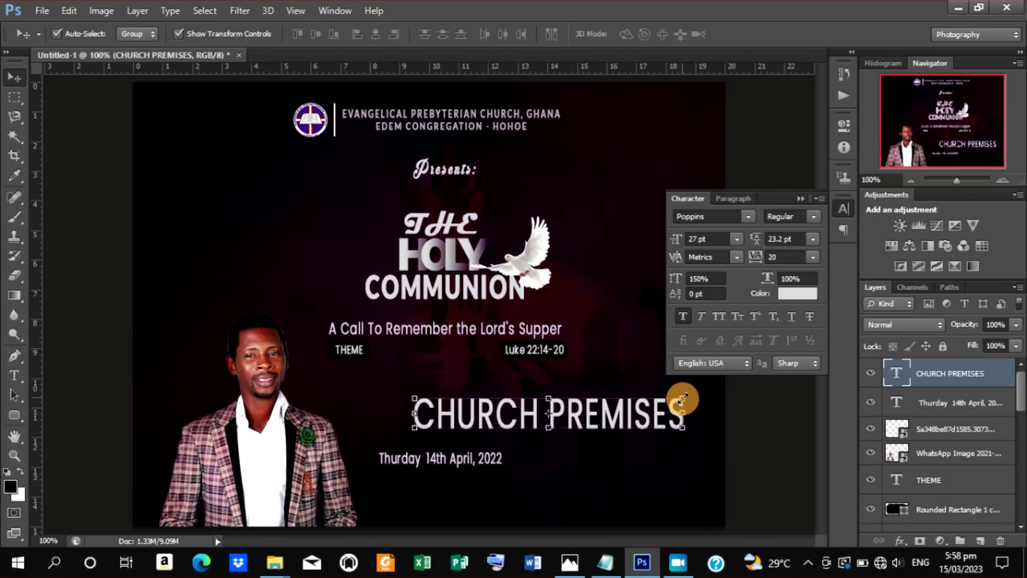
Scale CHURCH PREMISES to match the date, set it beside the date, and nudge the date down-left.
left_click_drag(682, 399, 590, 428)
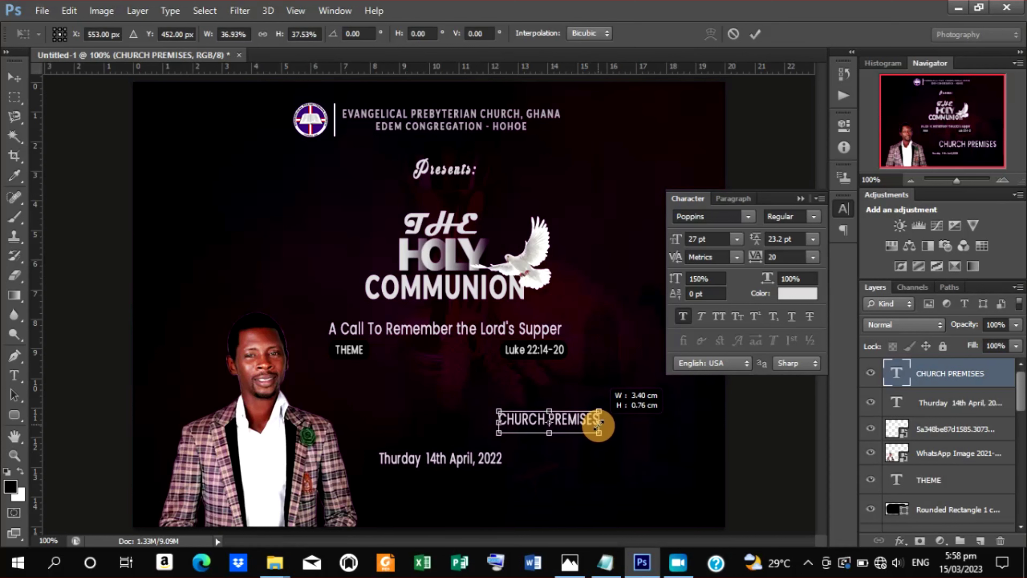
left_click_drag(590, 428, 644, 461)
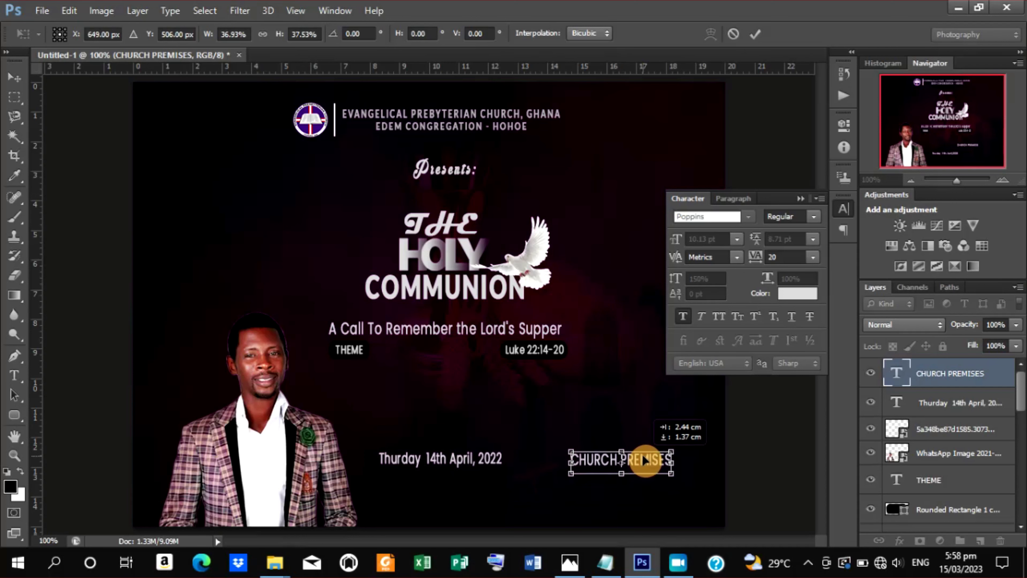
left_click_drag(644, 458, 641, 465)
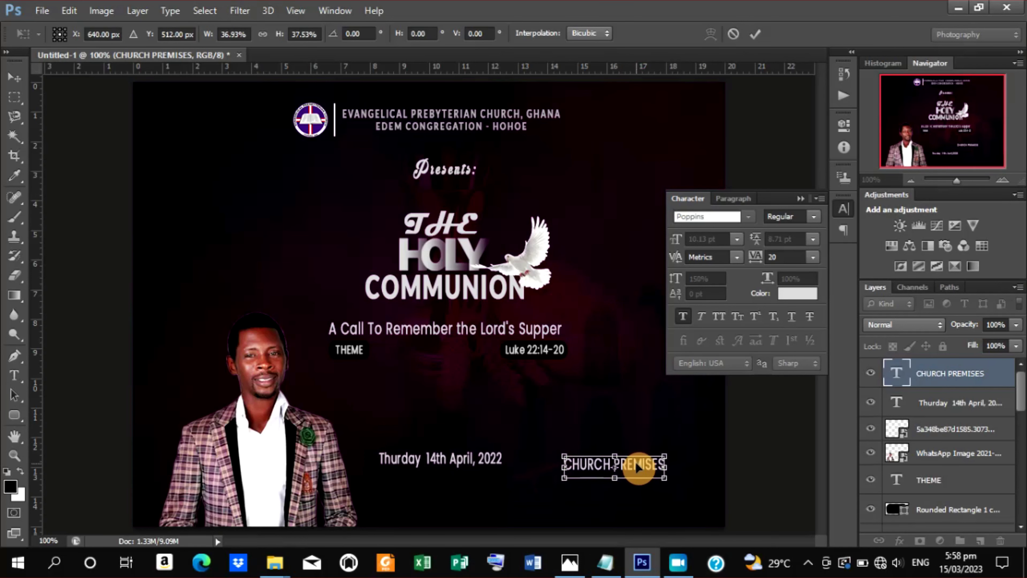
left_click(756, 34)
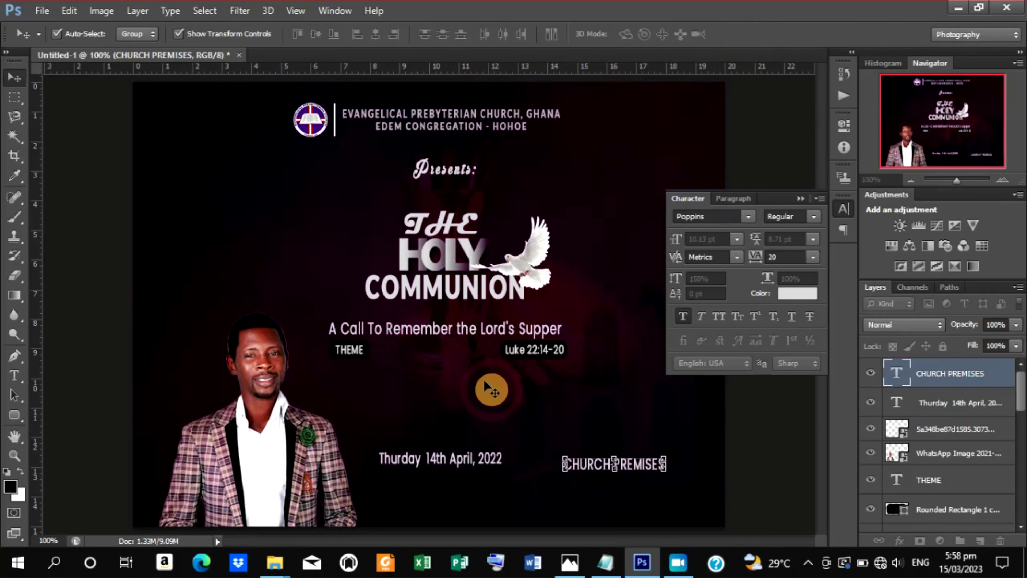
left_click_drag(462, 462, 452, 469)
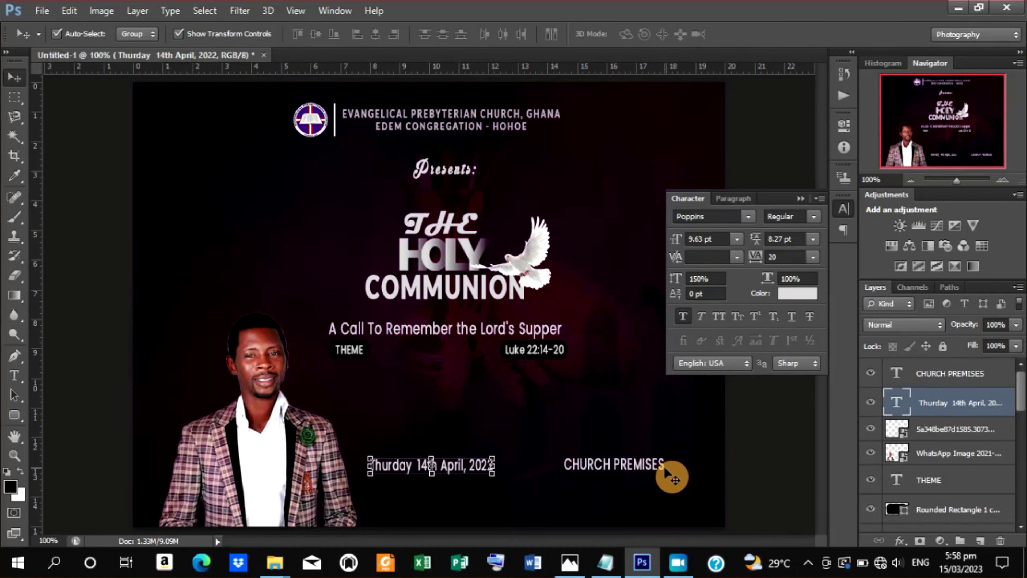
Paste HOHOE as a second line under CHURCH PREMISES and widen the line spacing.
left_click(14, 375)
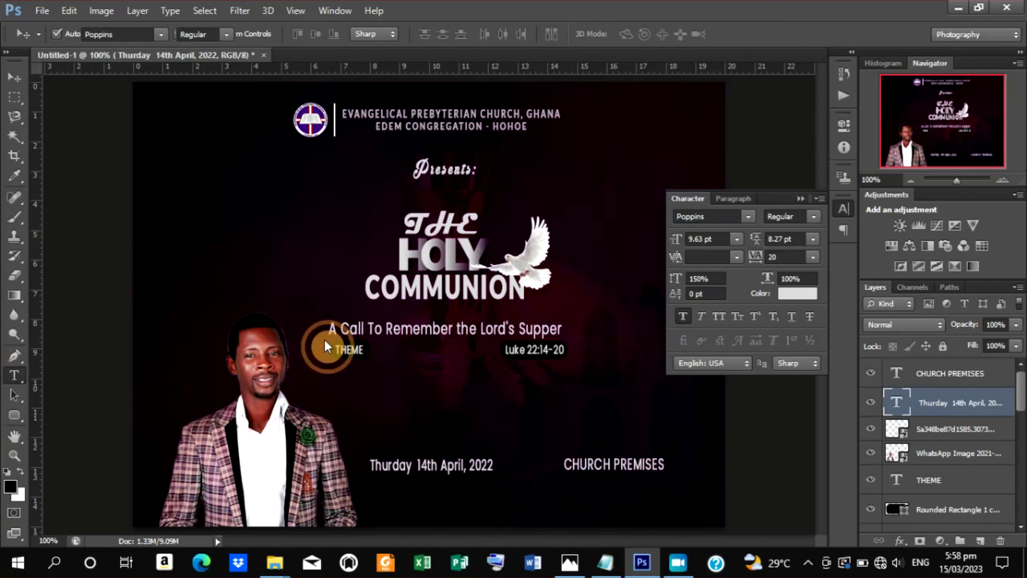
left_click(665, 462)
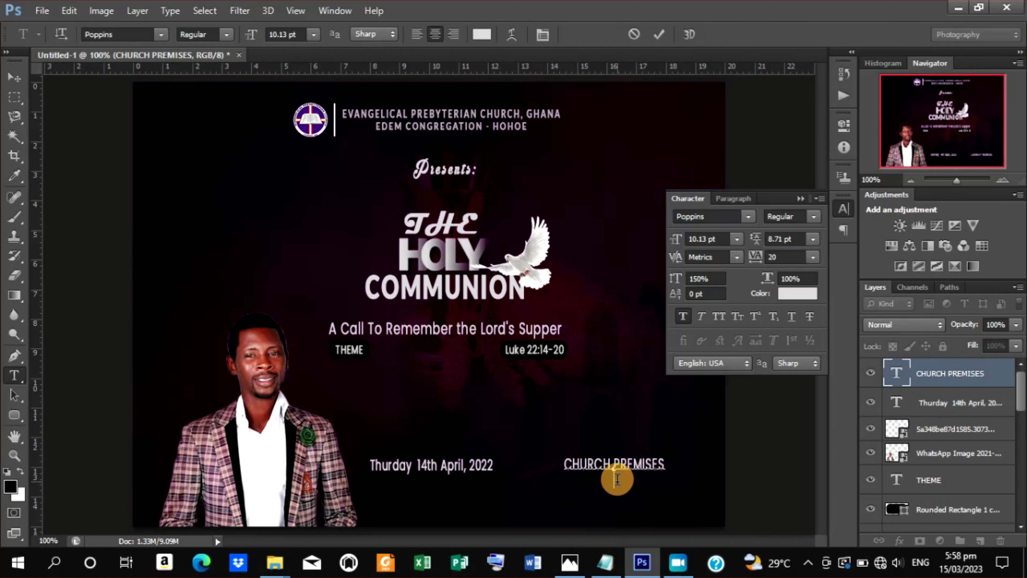
right_click(616, 481)
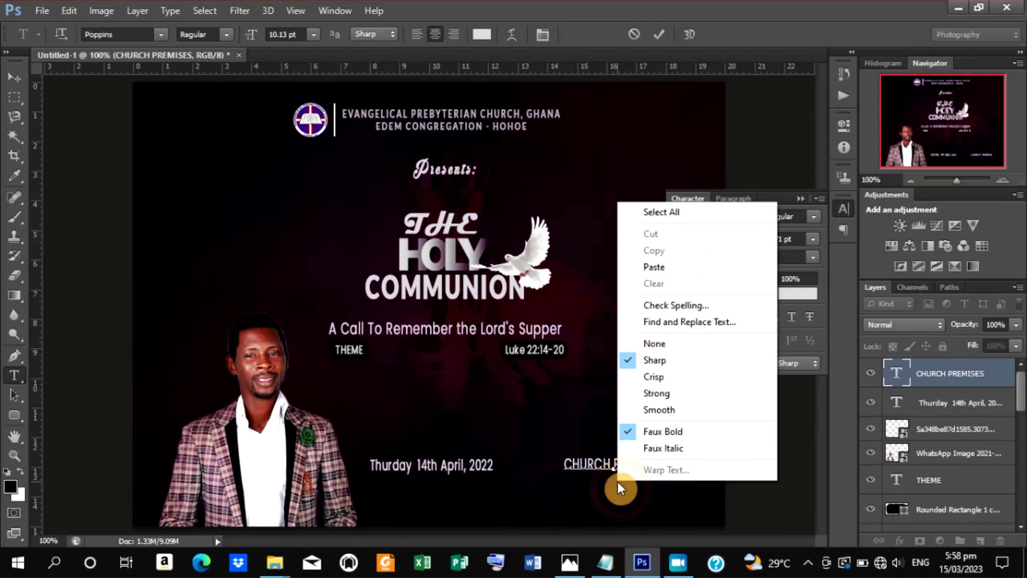
left_click(665, 268)
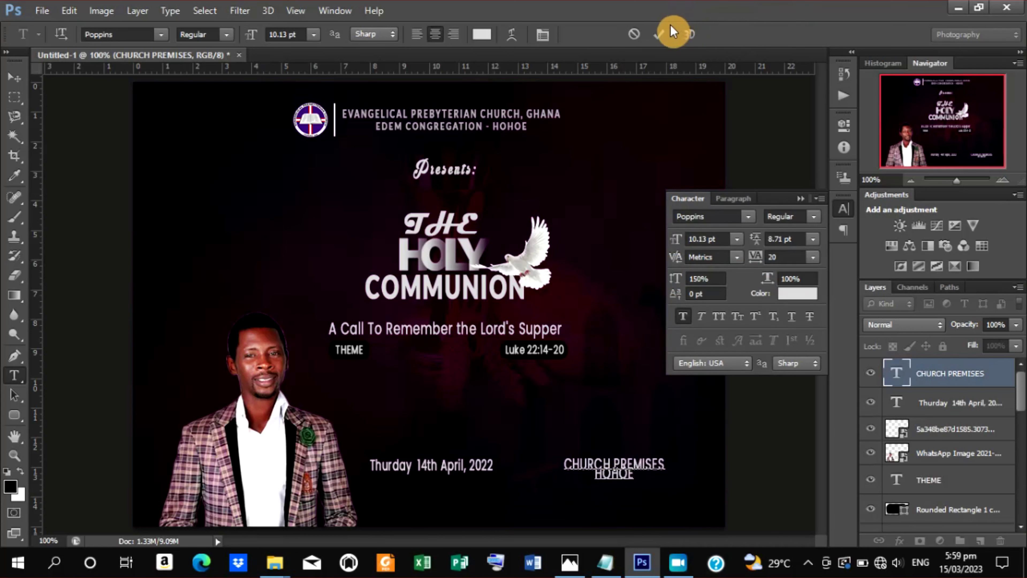
left_click(656, 36)
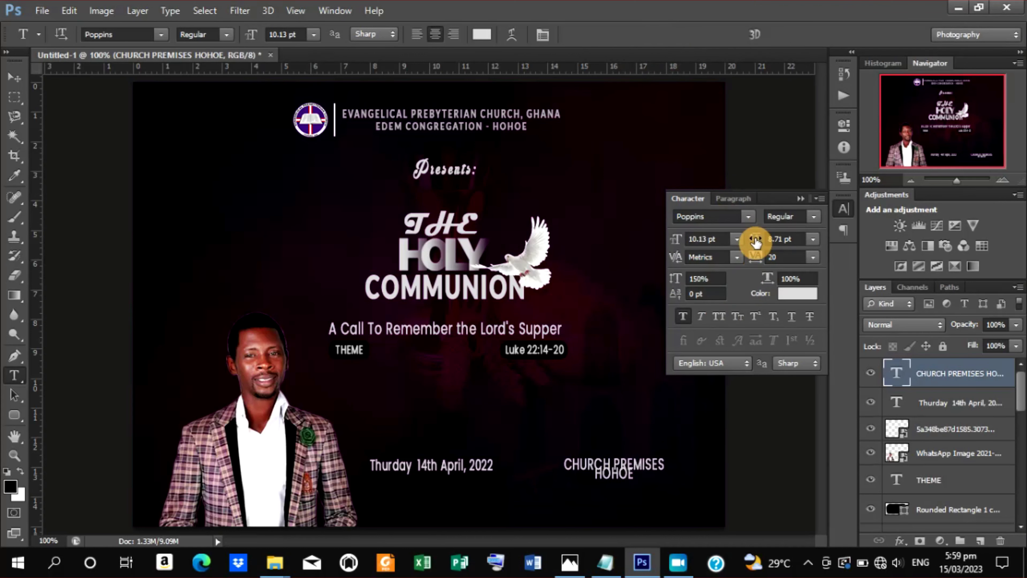
left_click_drag(755, 240, 760, 243)
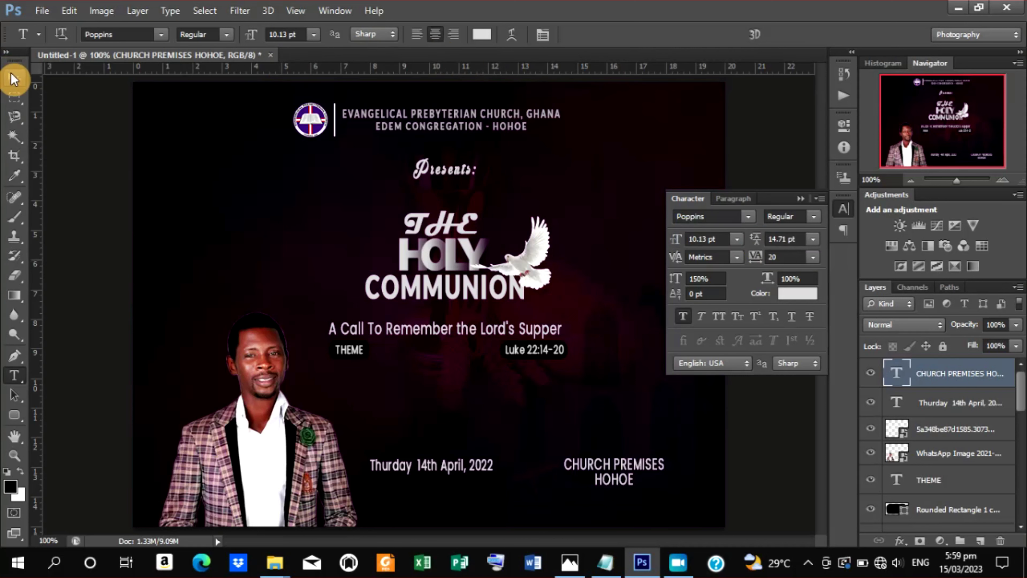
Scale the venue text down to about 73% at the lower right.
left_click(14, 79)
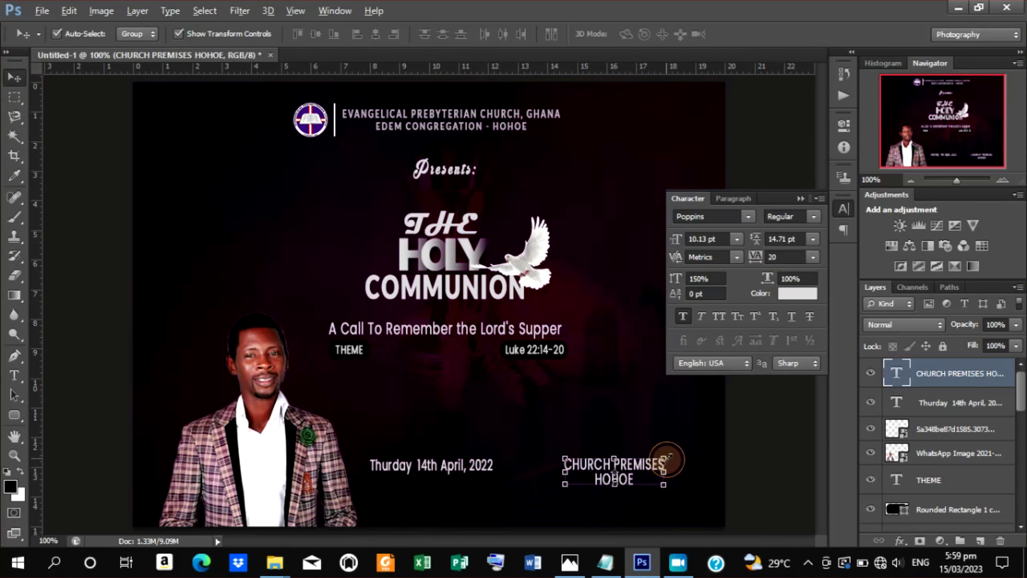
left_click_drag(666, 458, 652, 468)
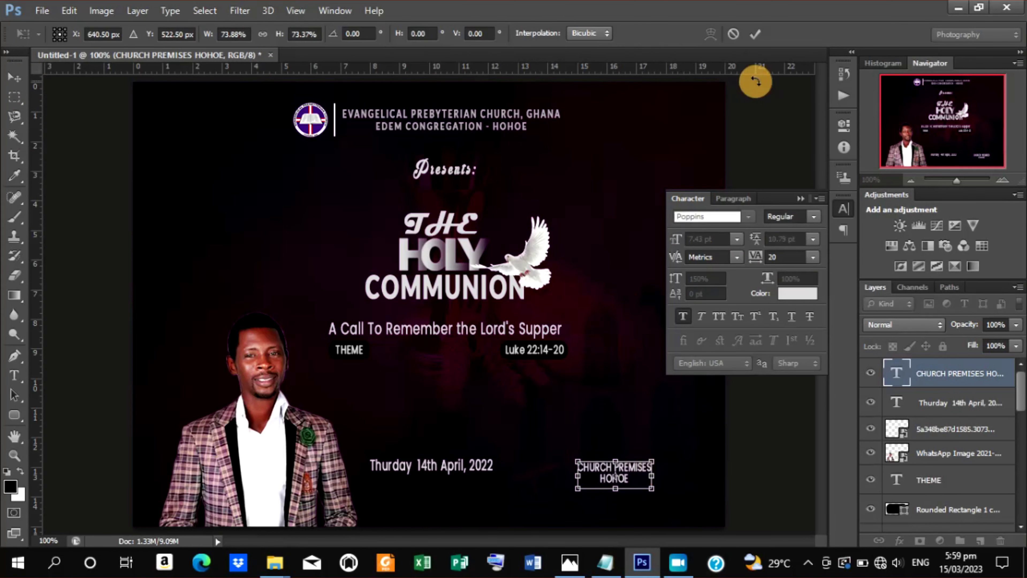
left_click(755, 39)
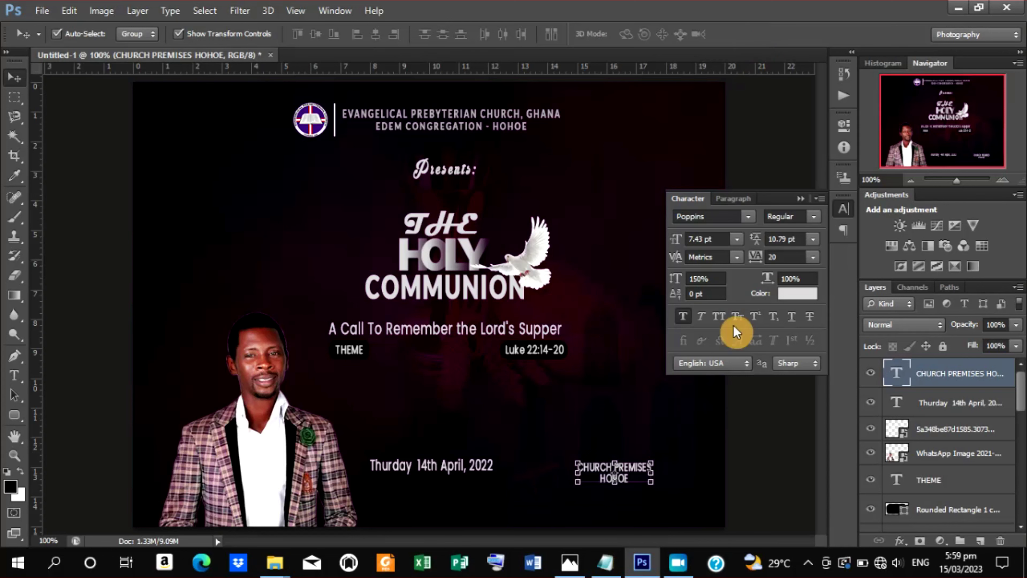
Place the 8004-200 clock image from Desktop > WORK DOCUMENT into the poster.
left_click(43, 11)
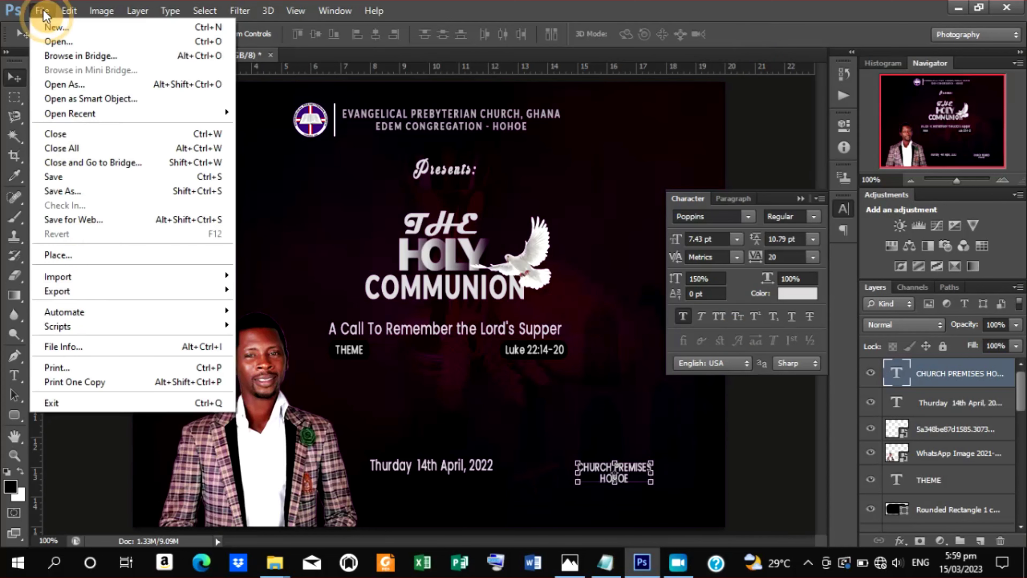
left_click(76, 256)
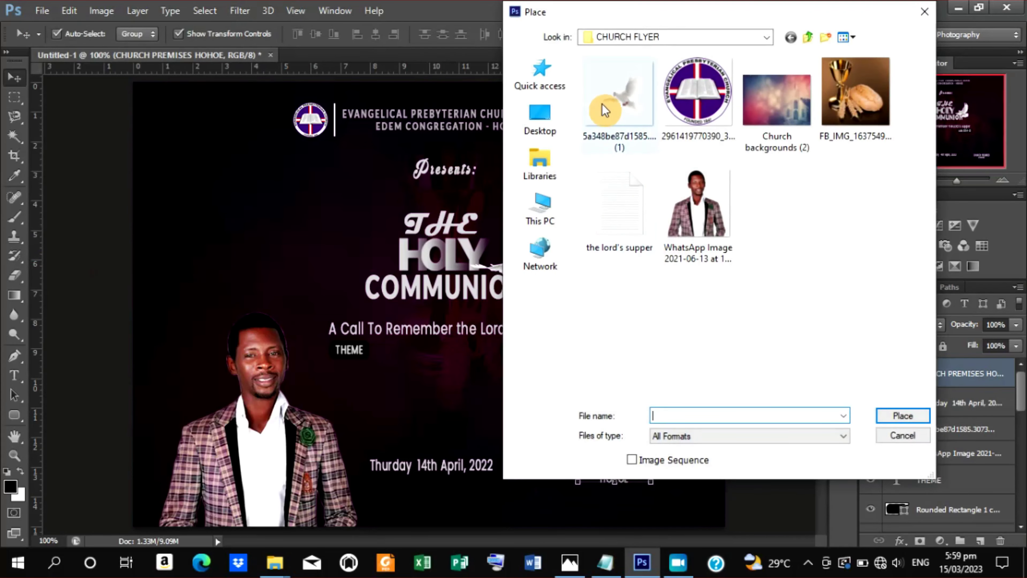
left_click(538, 117)
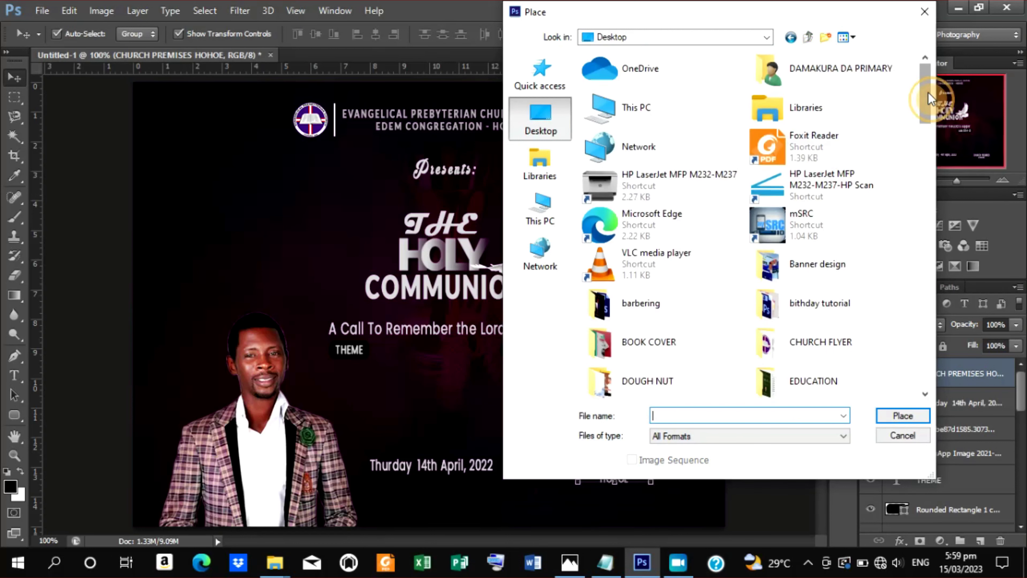
left_click_drag(929, 93, 927, 149)
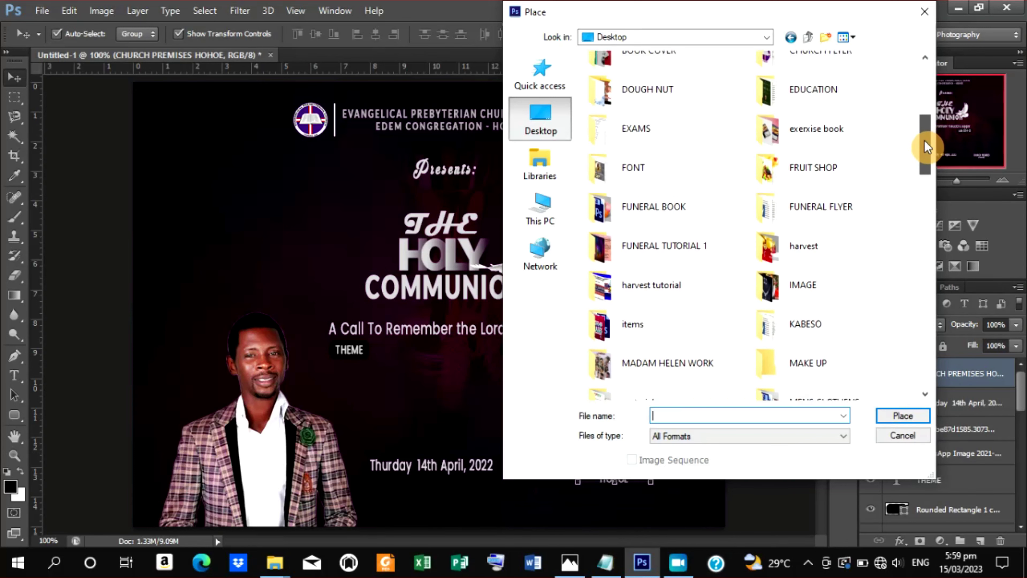
left_click_drag(925, 142, 914, 237)
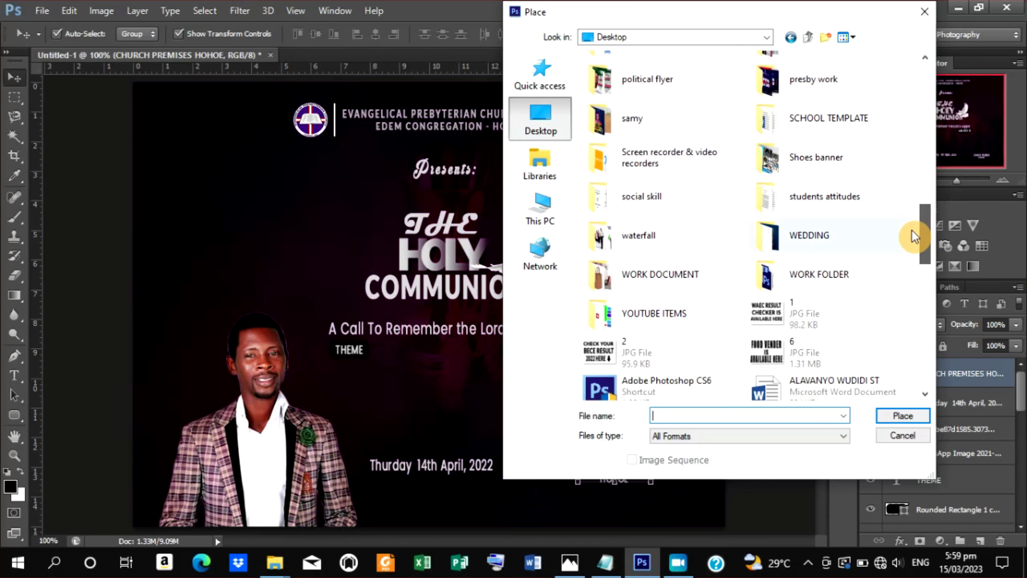
double_click(702, 278)
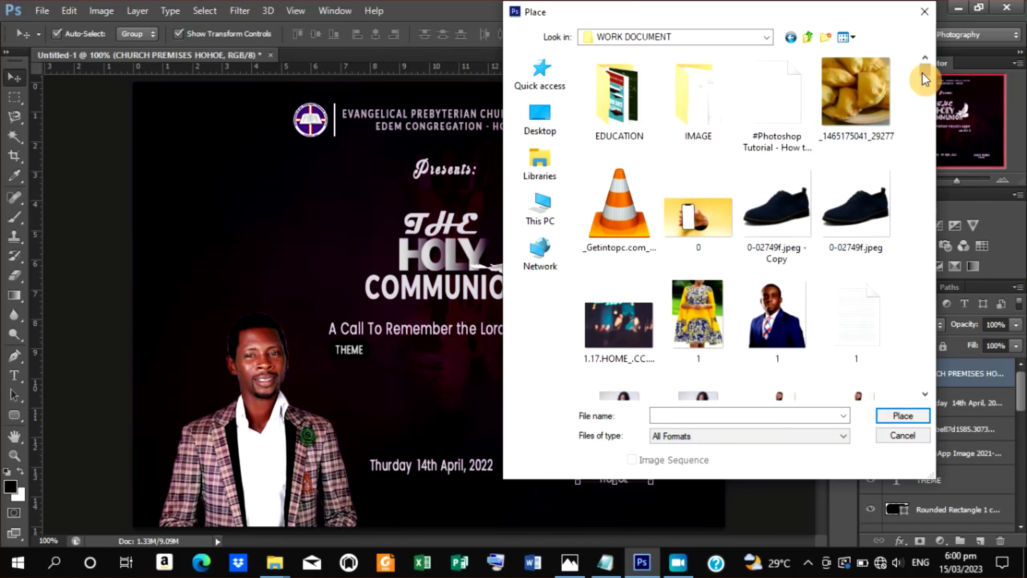
left_click_drag(922, 72, 925, 121)
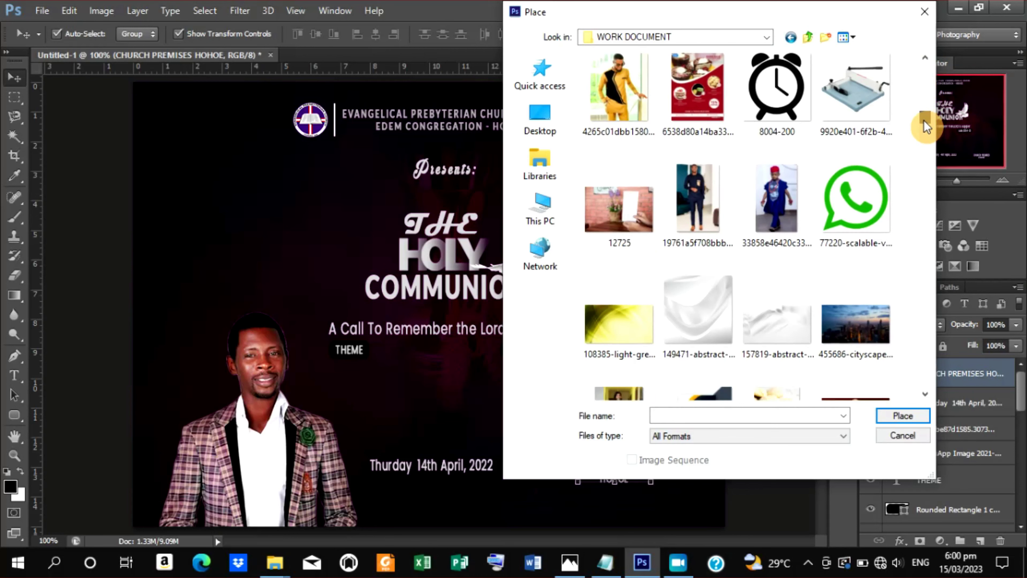
left_click_drag(924, 121, 924, 117)
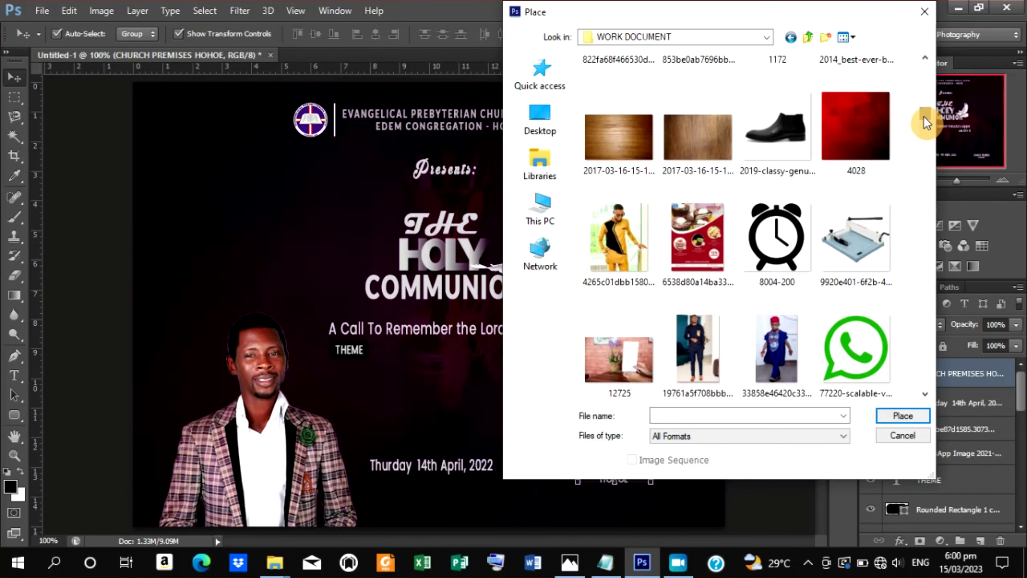
left_click(776, 239)
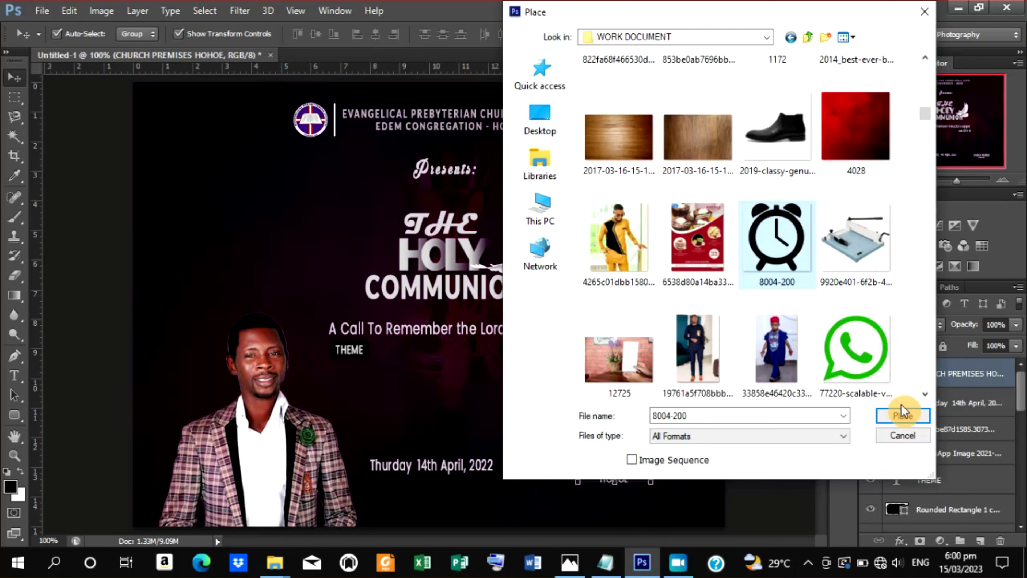
left_click(897, 411)
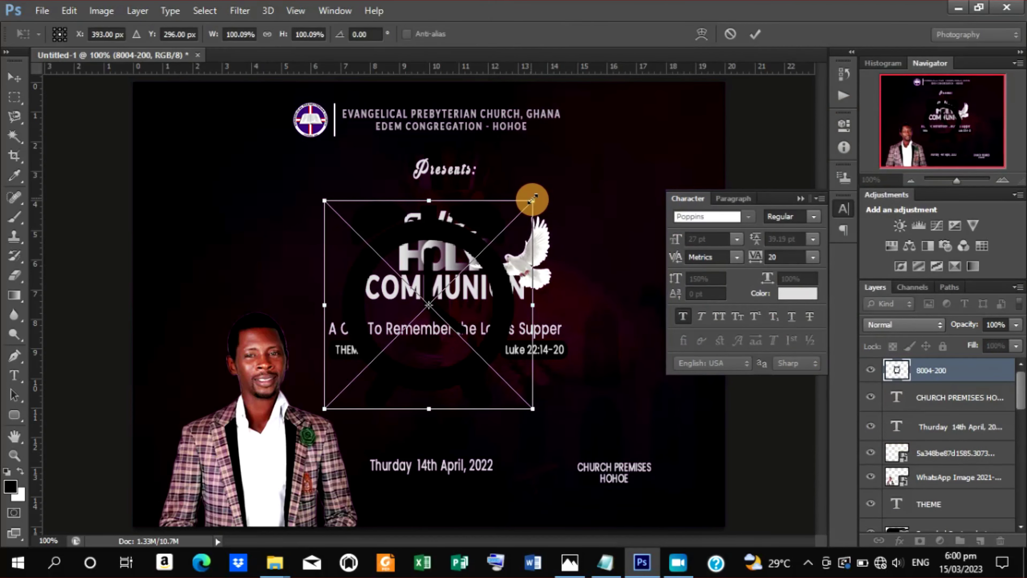
Shrink the clock image to a tiny icon below the title and turn off Show Transform Controls.
left_click_drag(532, 199, 435, 288)
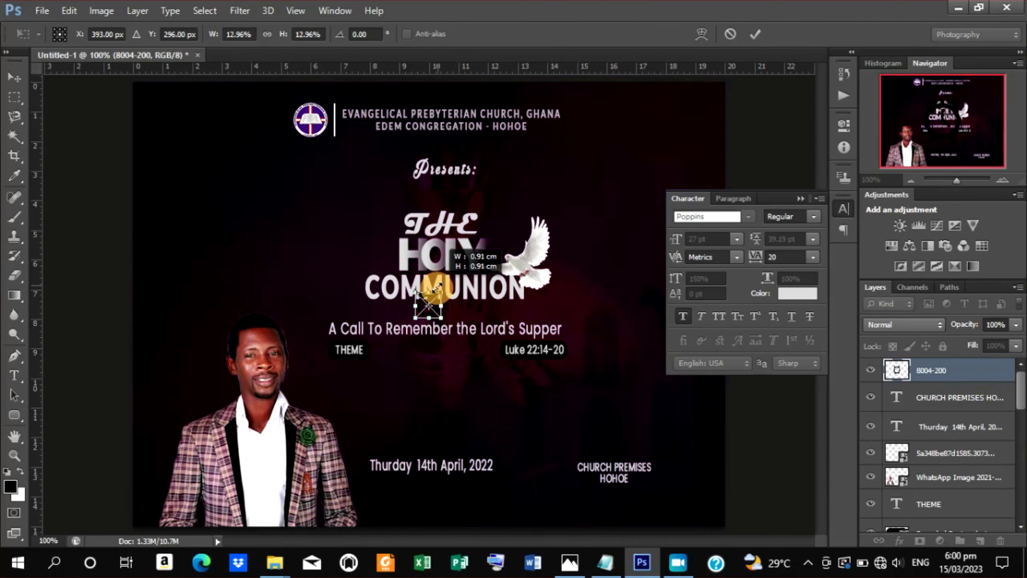
left_click(755, 32)
key("Return")
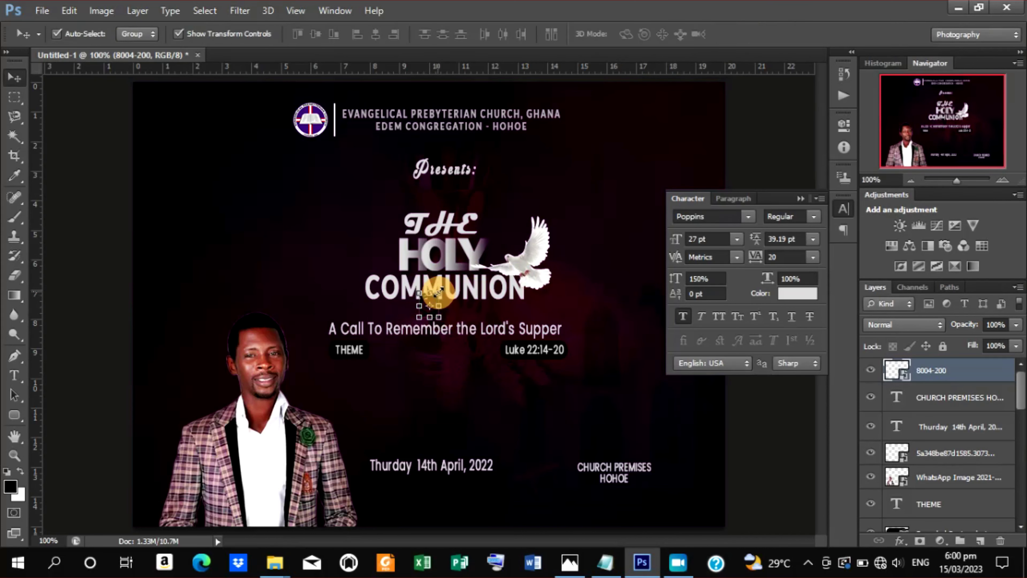
left_click_drag(438, 290, 433, 295)
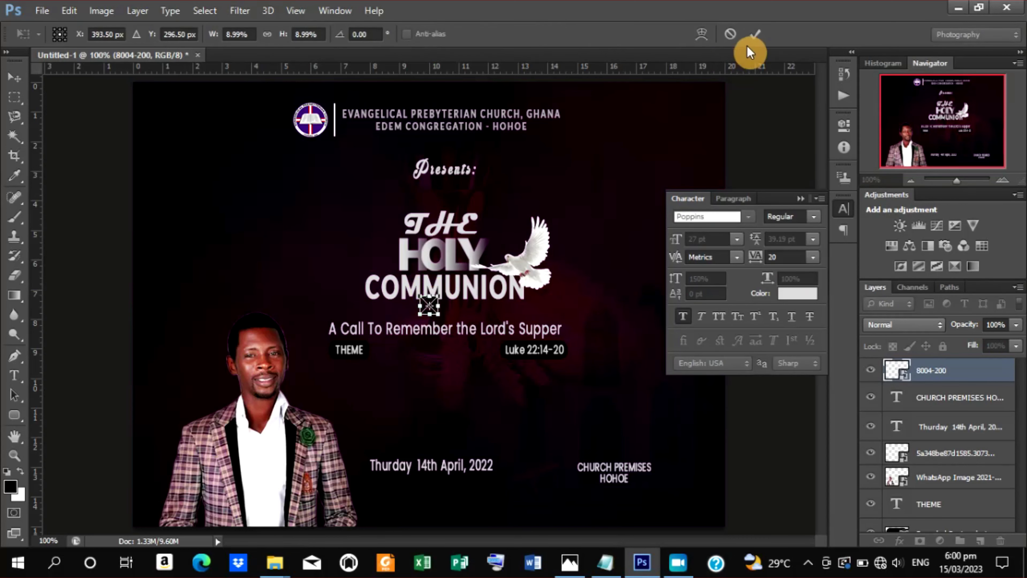
left_click(755, 37)
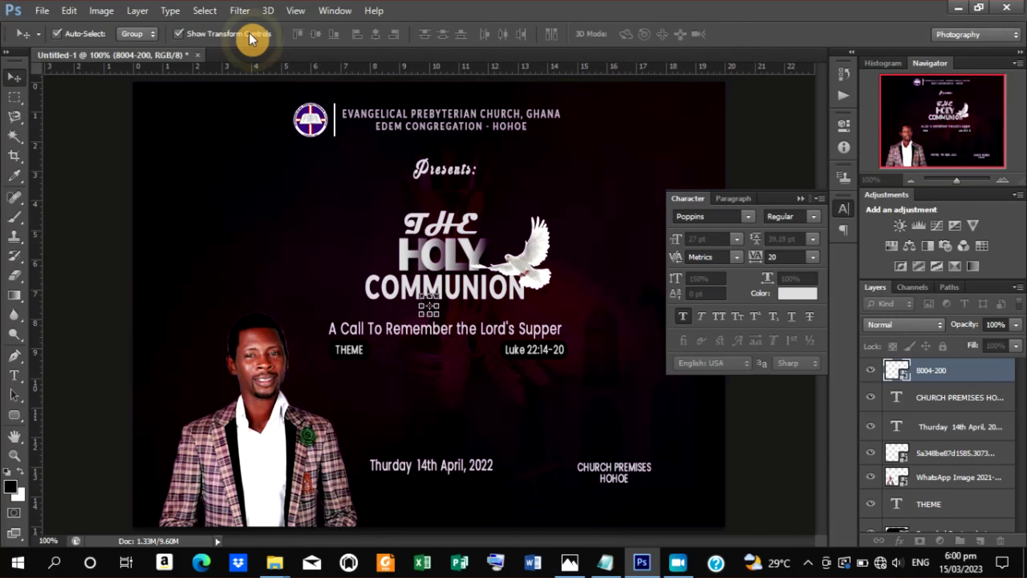
left_click(177, 35)
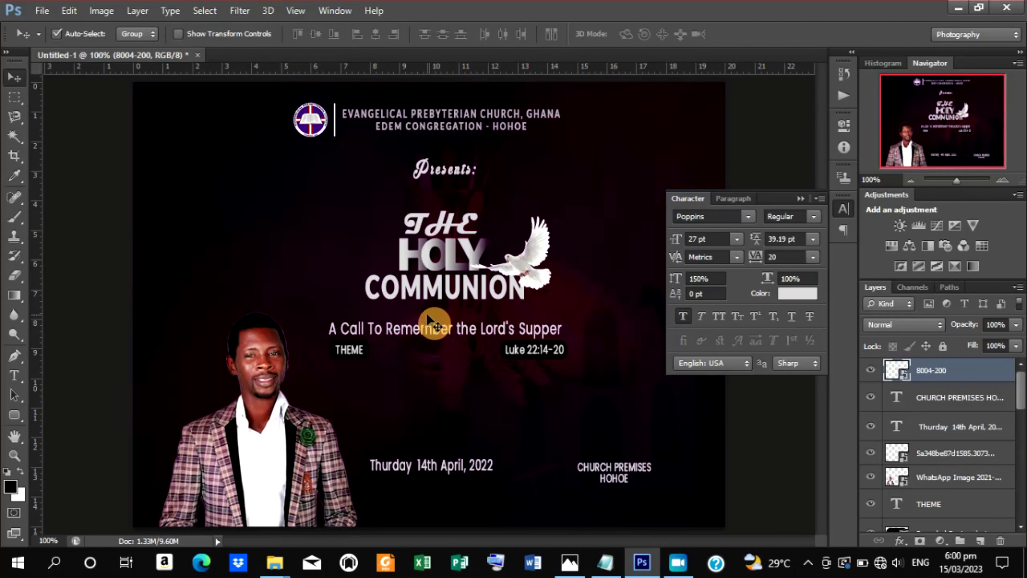
Select the tagline text layer near the clock, then reselect the 8004-200 clock layer.
left_click(430, 342)
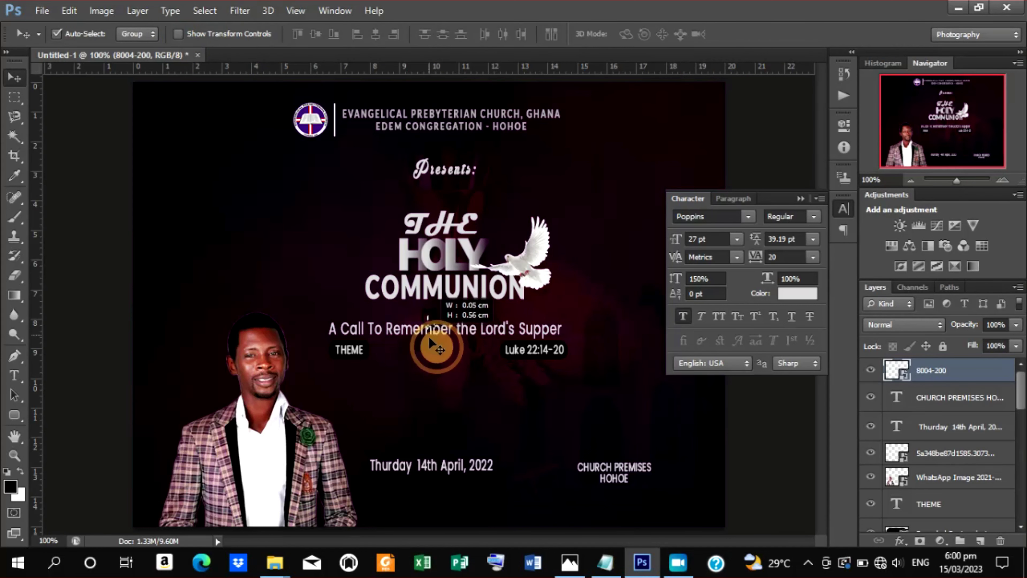
left_click(427, 310)
left_click_drag(428, 309, 439, 353)
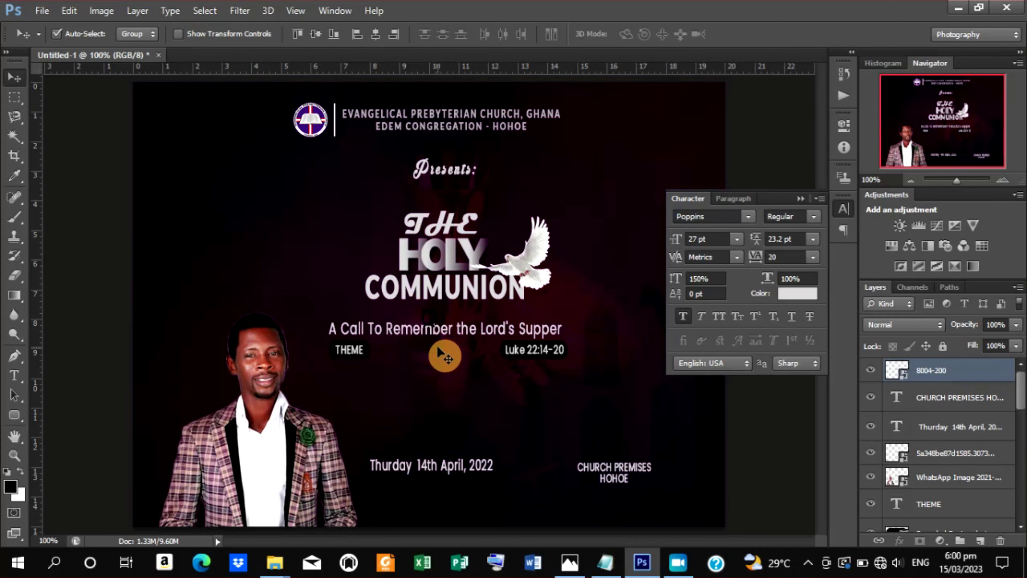
left_click(433, 319)
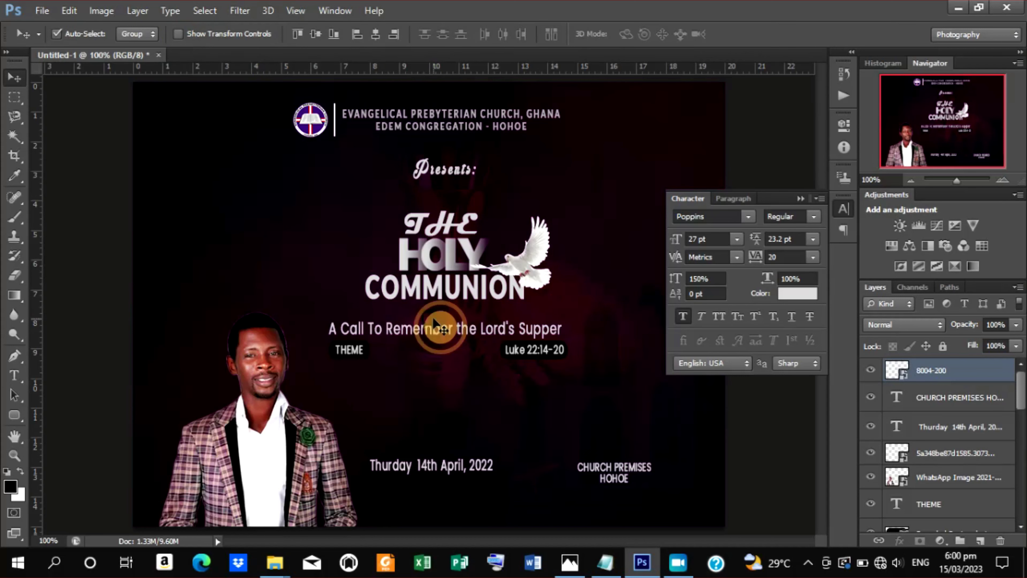
left_click(945, 378)
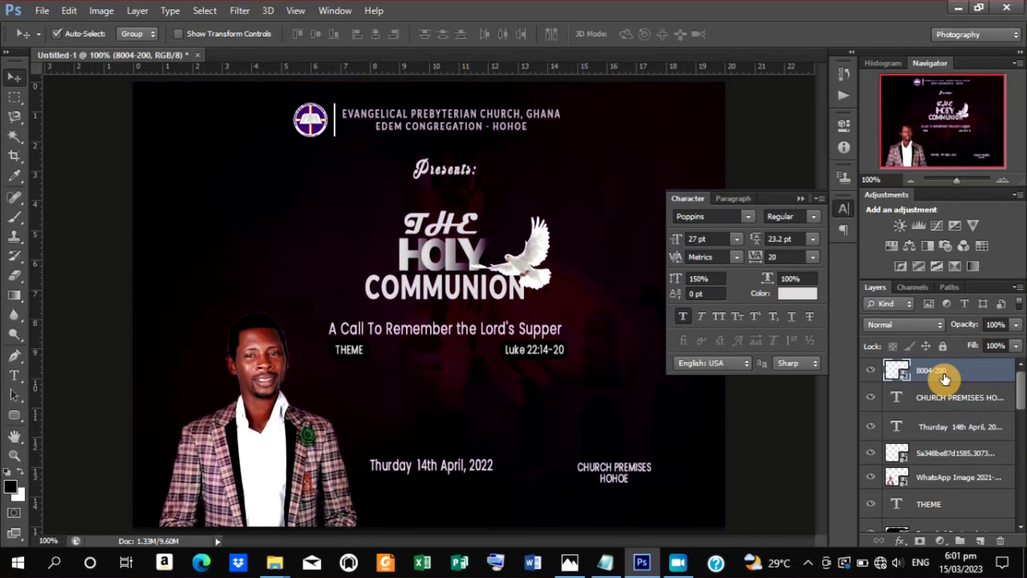
Choose the Rectangle tool and set its shape fill to white ffffff.
left_click(14, 417)
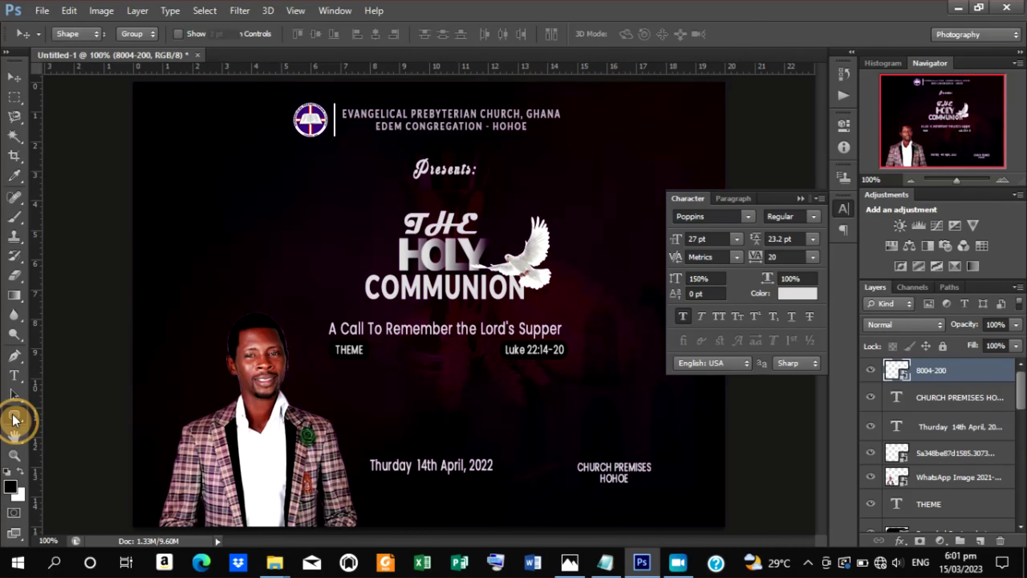
left_click(136, 34)
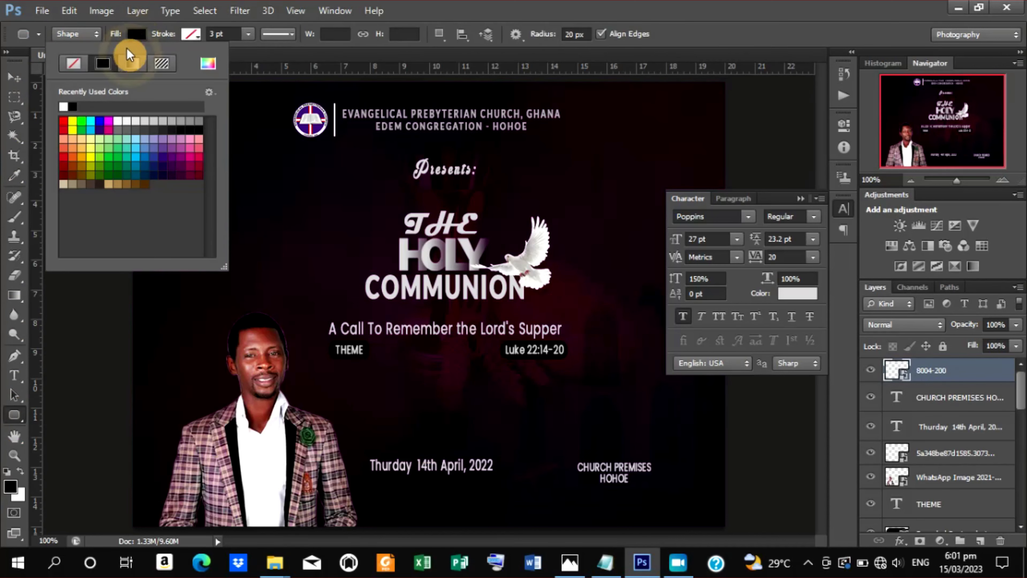
left_click(68, 104)
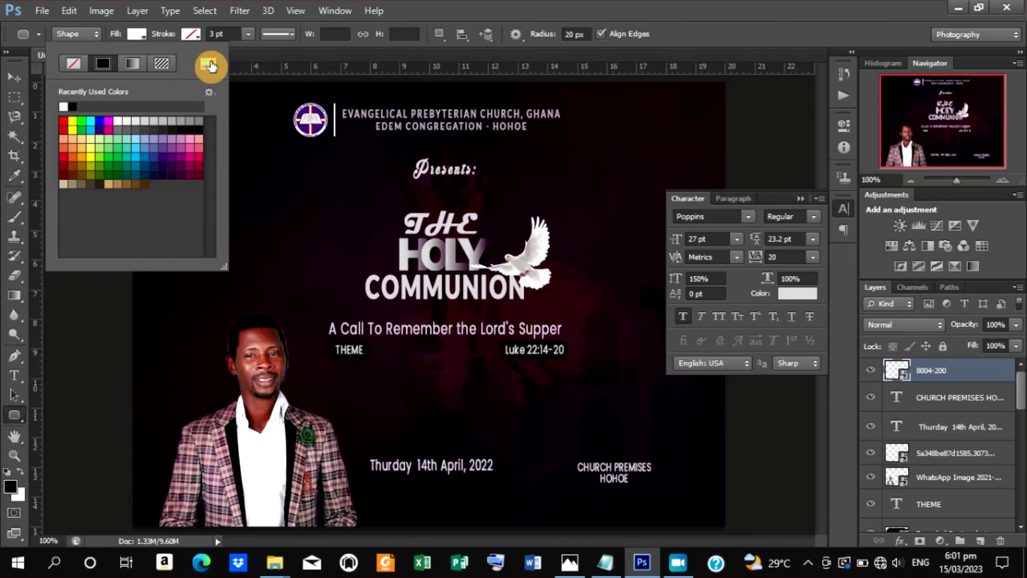
left_click(205, 62)
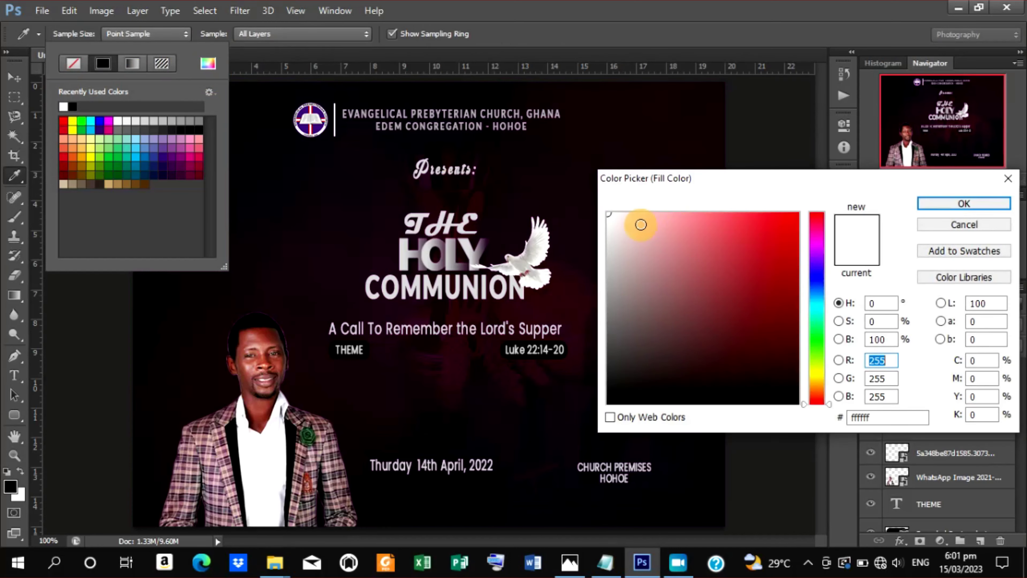
left_click(952, 204)
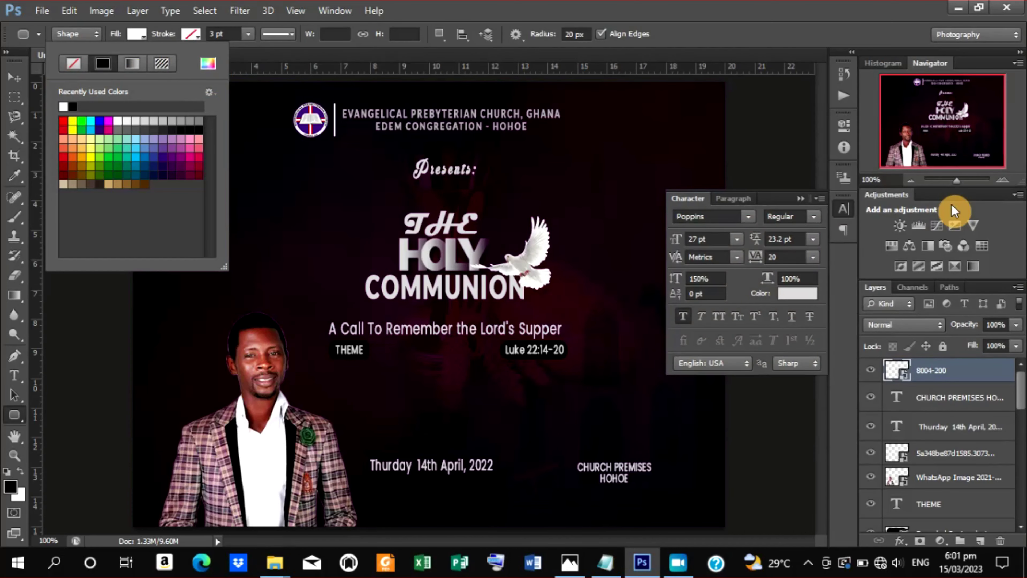
Add a Color Overlay to the clock icon layer, using near-white e8e8e8 sampled from the flyer.
right_click(924, 370)
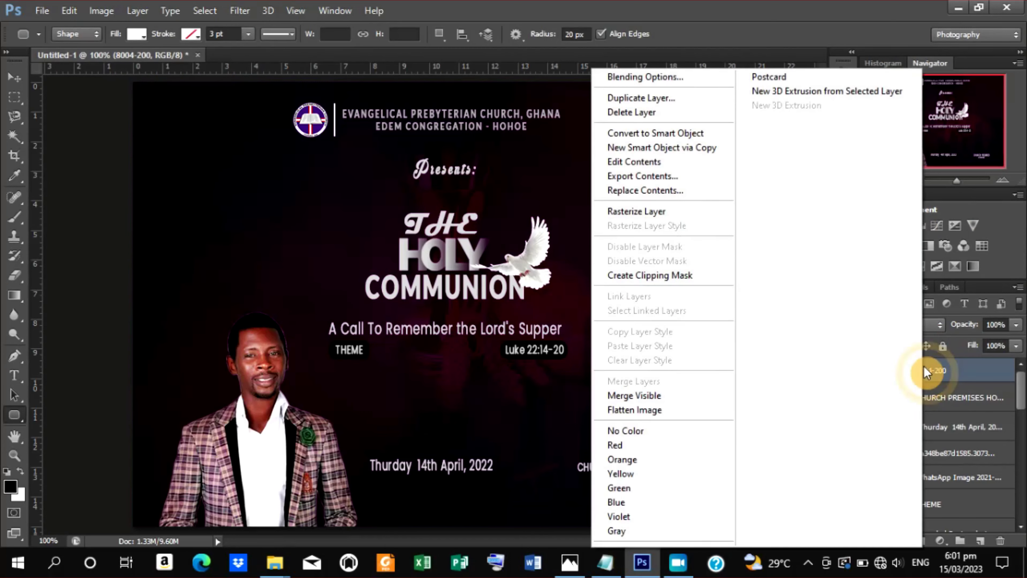
left_click(650, 81)
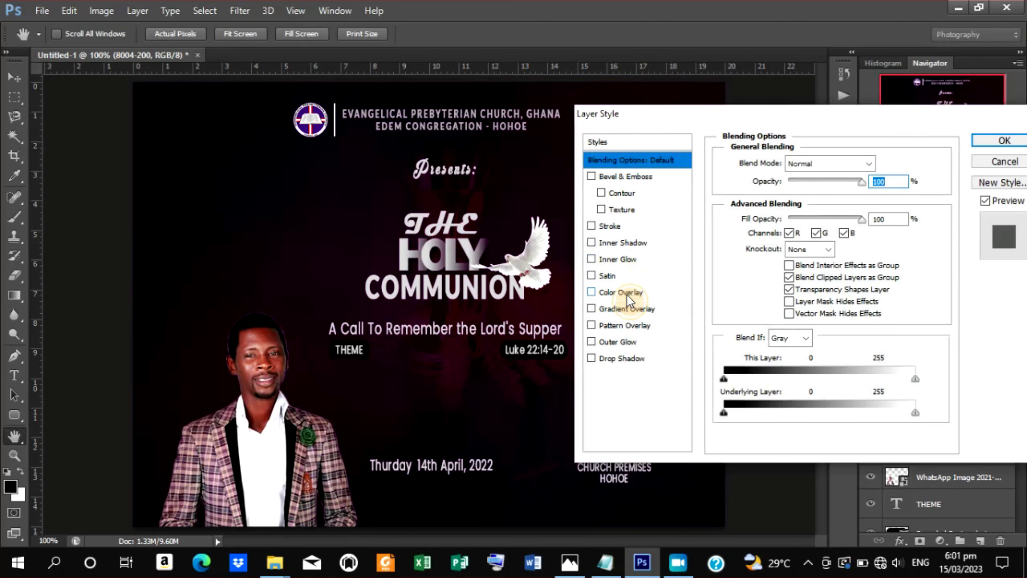
left_click(627, 297)
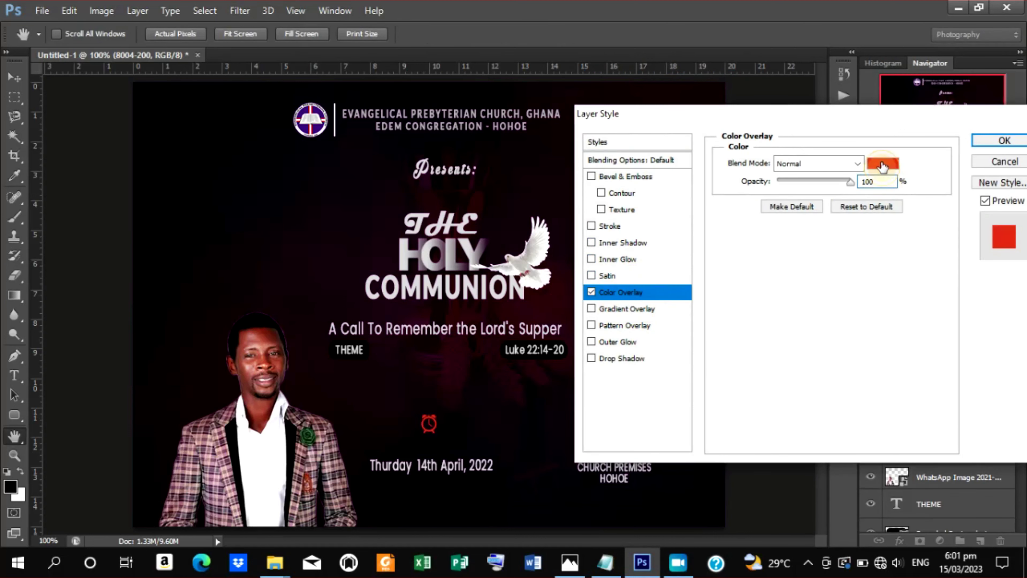
left_click(883, 164)
left_click_drag(701, 244, 559, 229)
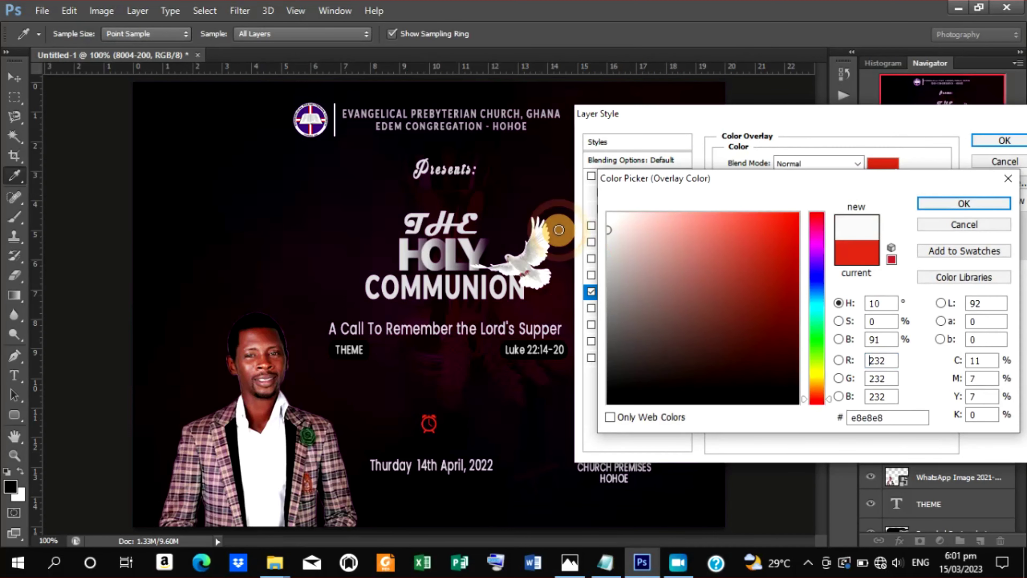
left_click(950, 202)
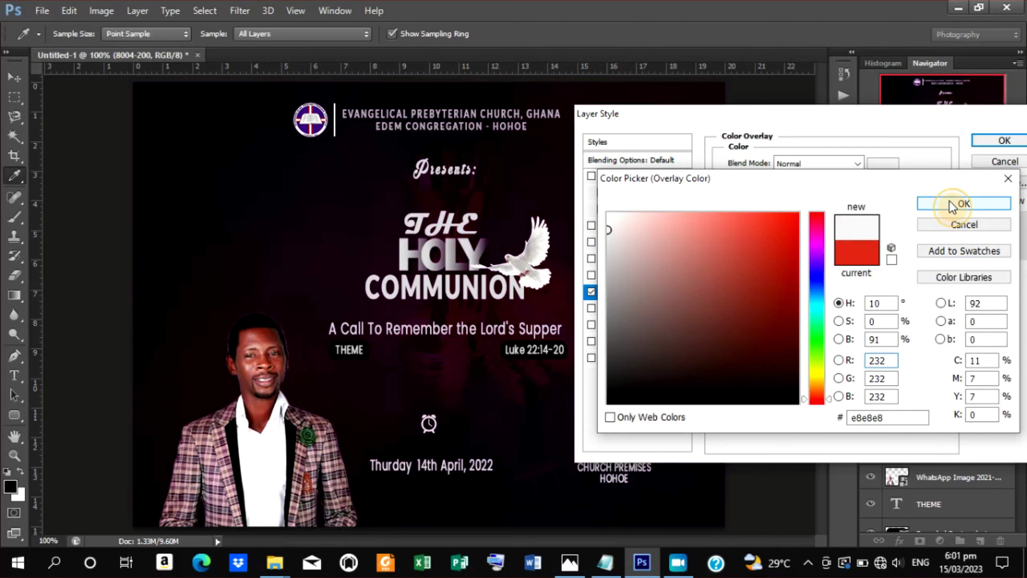
left_click(1002, 140)
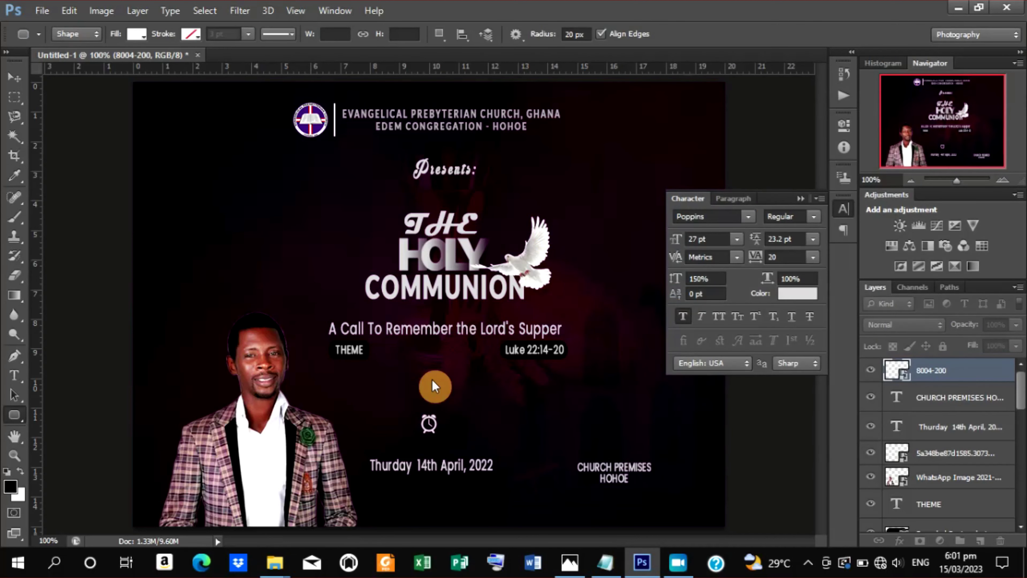
Add a '7AM SHARP' text layer beside the clock icon.
left_click(12, 86)
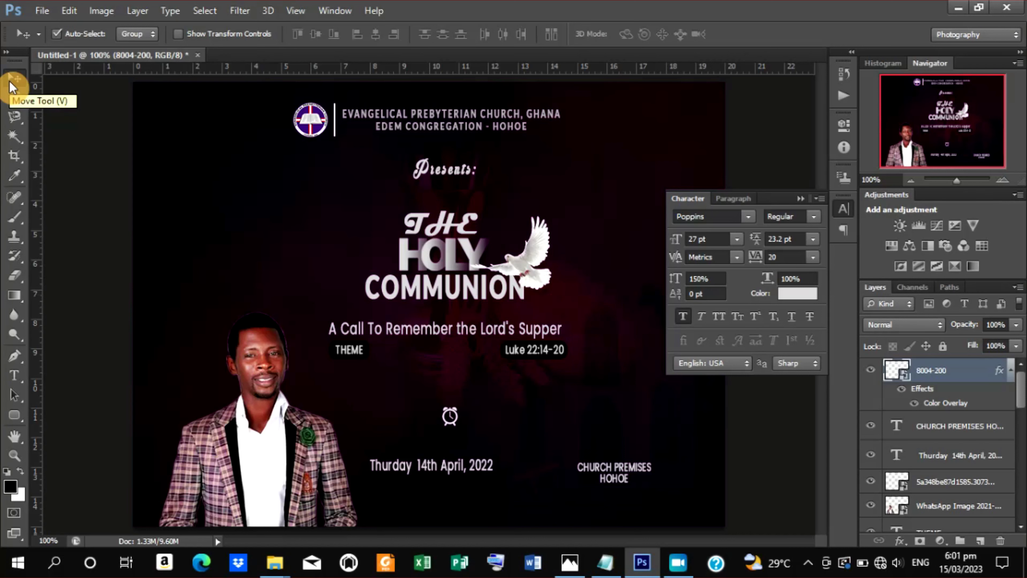
left_click(10, 83)
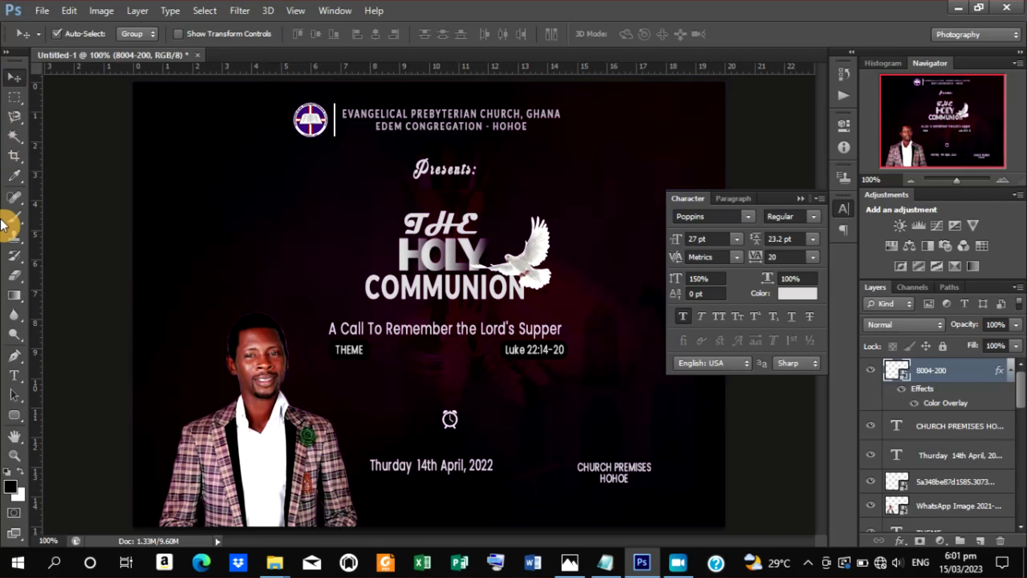
left_click(18, 380)
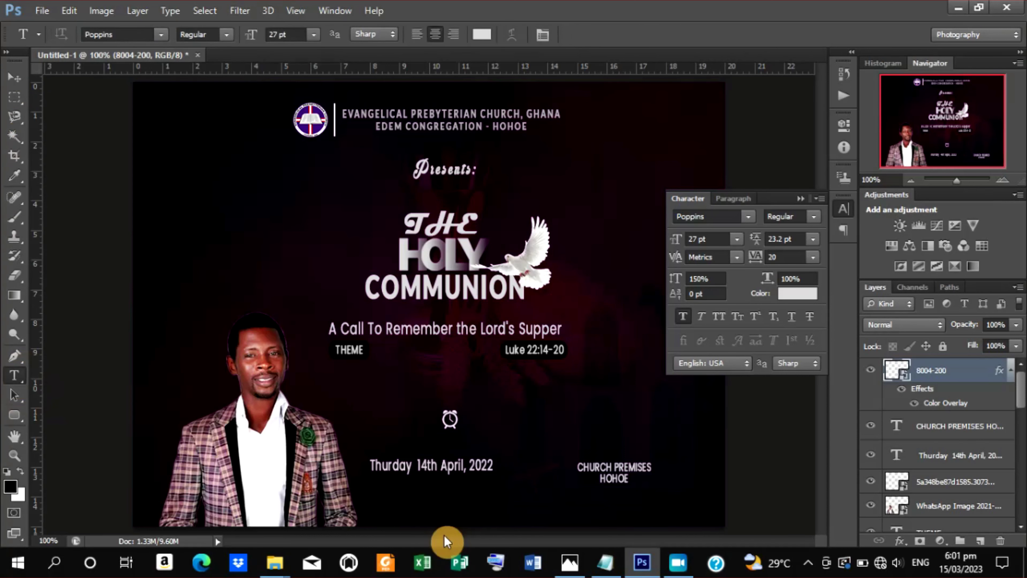
left_click(470, 423)
type("7A")
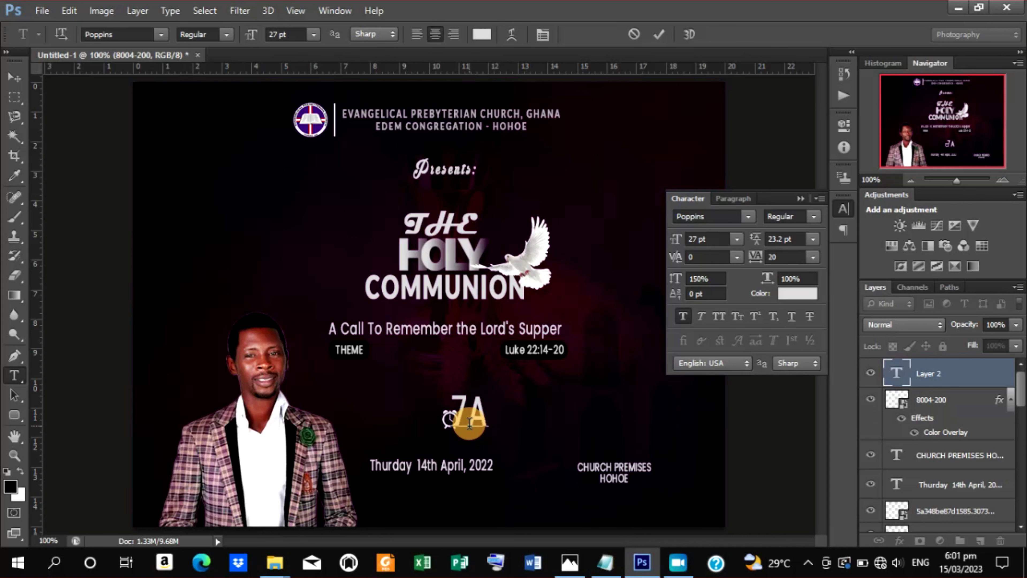
type("M")
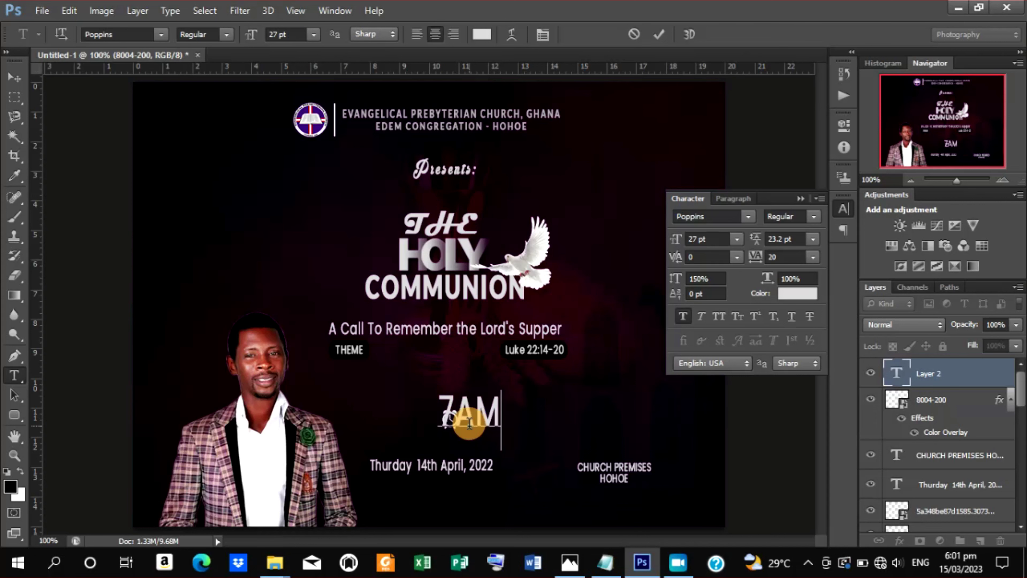
type(" SHA")
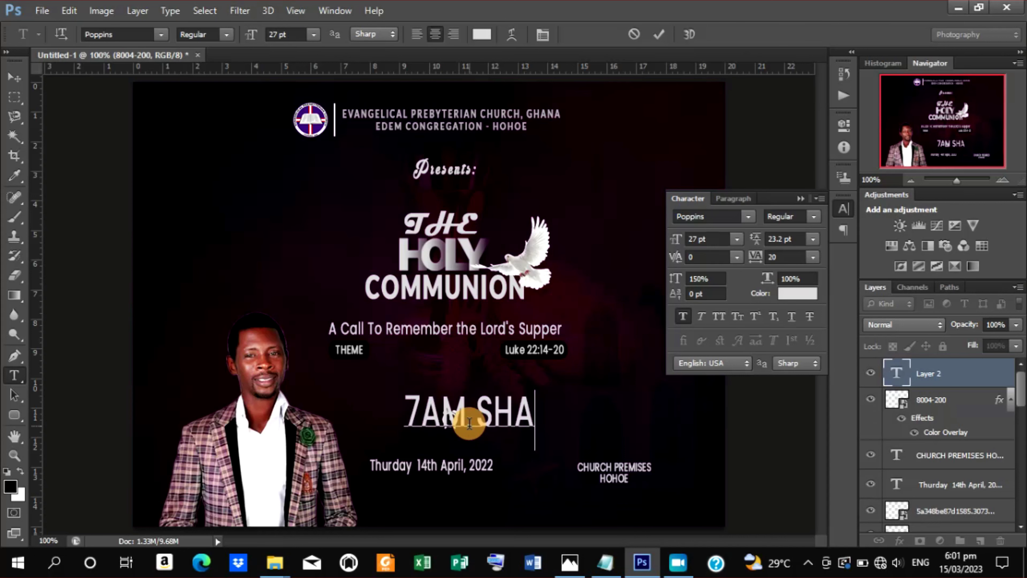
type("RP")
left_click(660, 35)
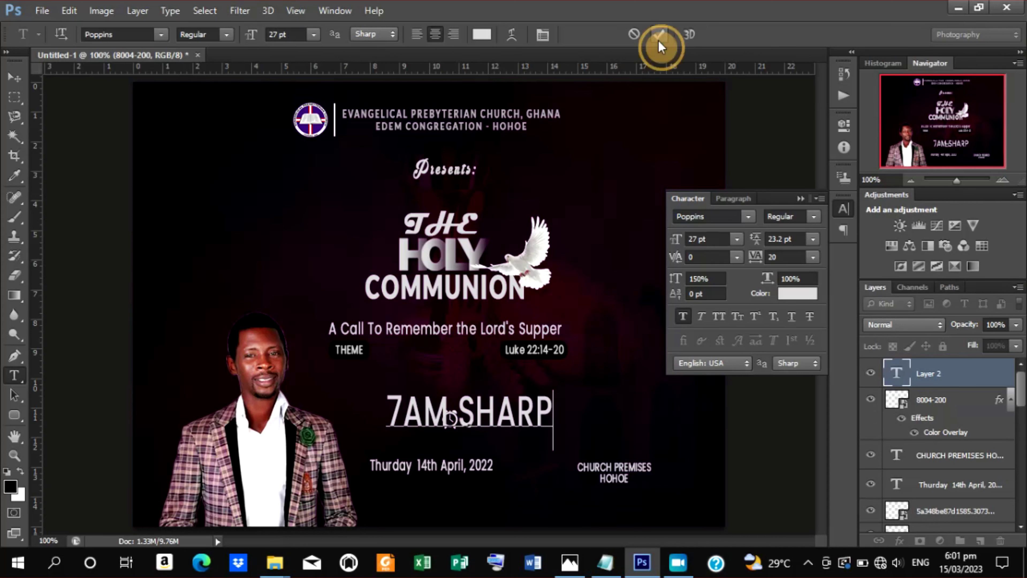
left_click(14, 79)
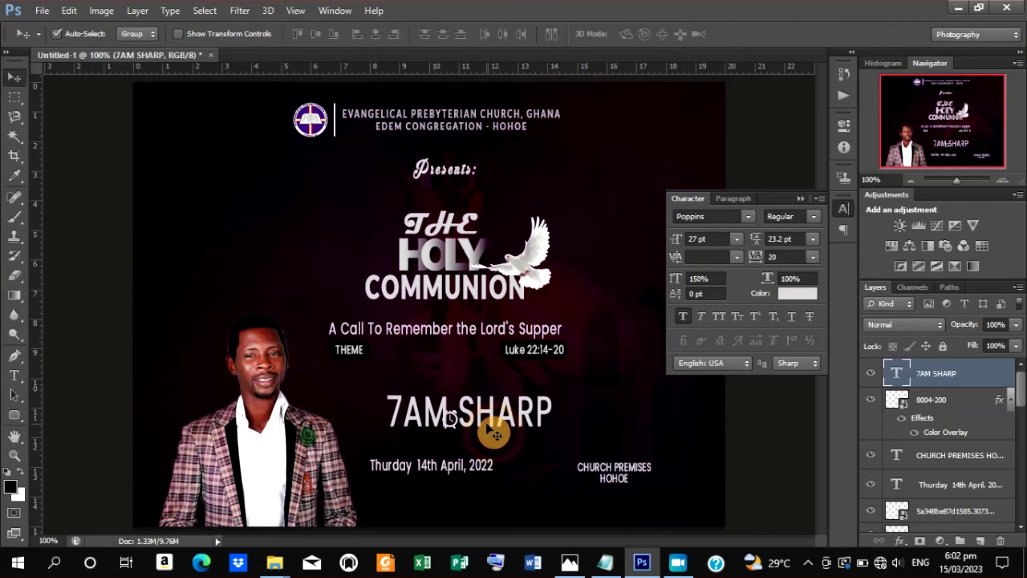
Scale the 7AM SHARP text down to about 38.8% right beside the clock icon.
left_click(180, 34)
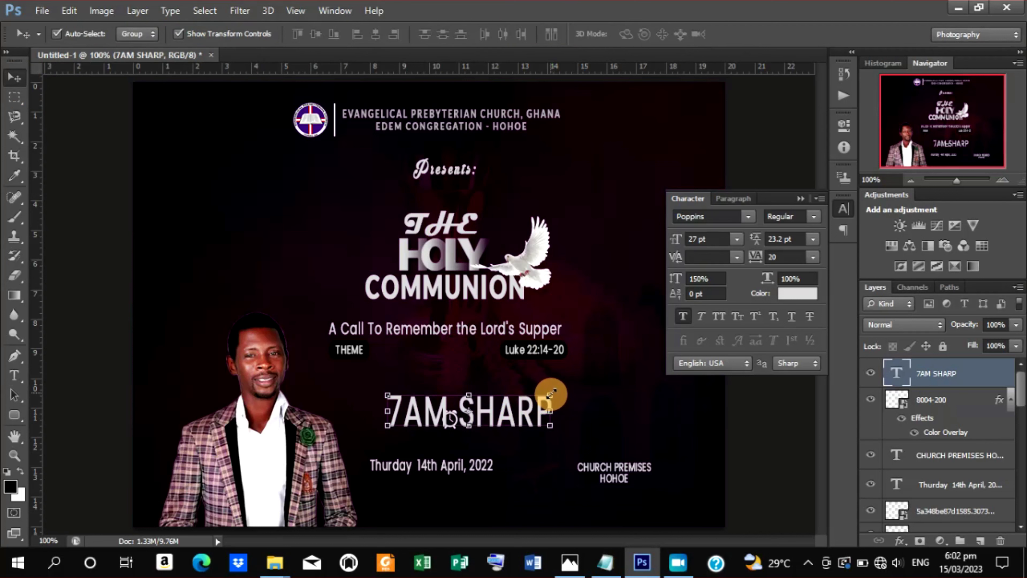
mouse_move(551, 393)
left_mouse_down()
mouse_move(501, 422)
mouse_move(516, 423)
left_mouse_up()
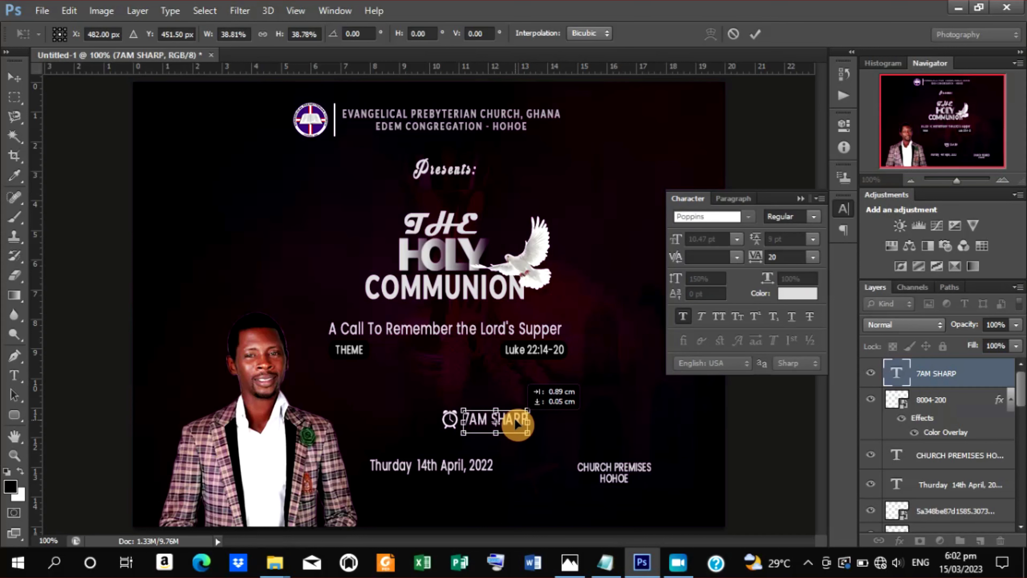
left_click(759, 38)
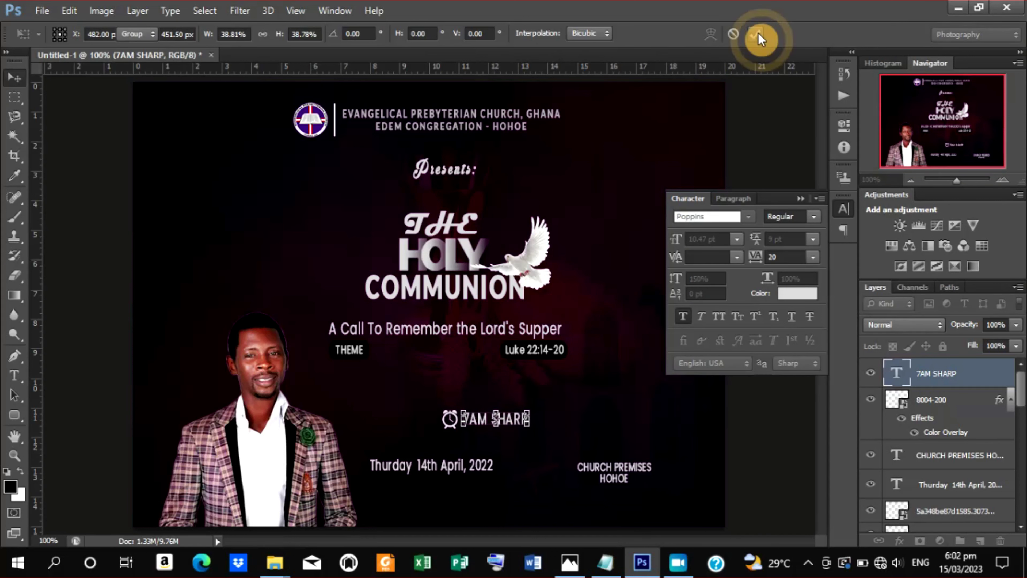
Correct the date line's spelling to 'Thursday 14th April, 2022'.
left_click(754, 427)
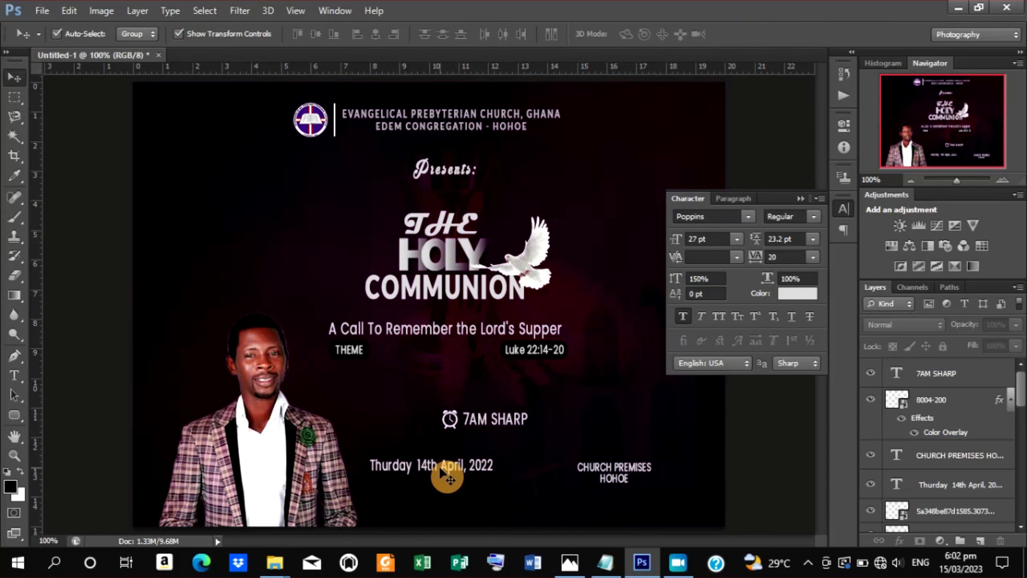
left_click(14, 376)
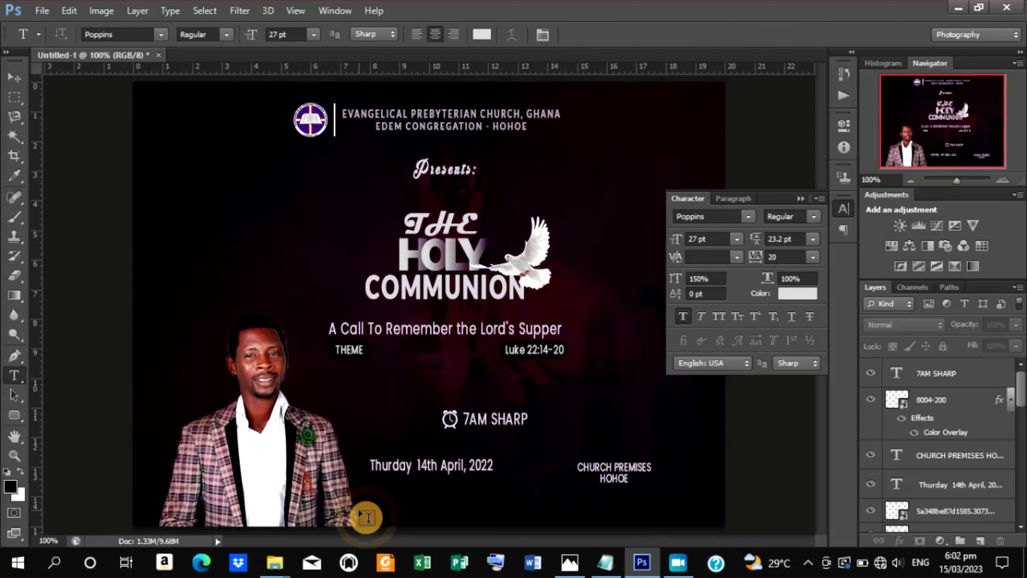
left_click(383, 458)
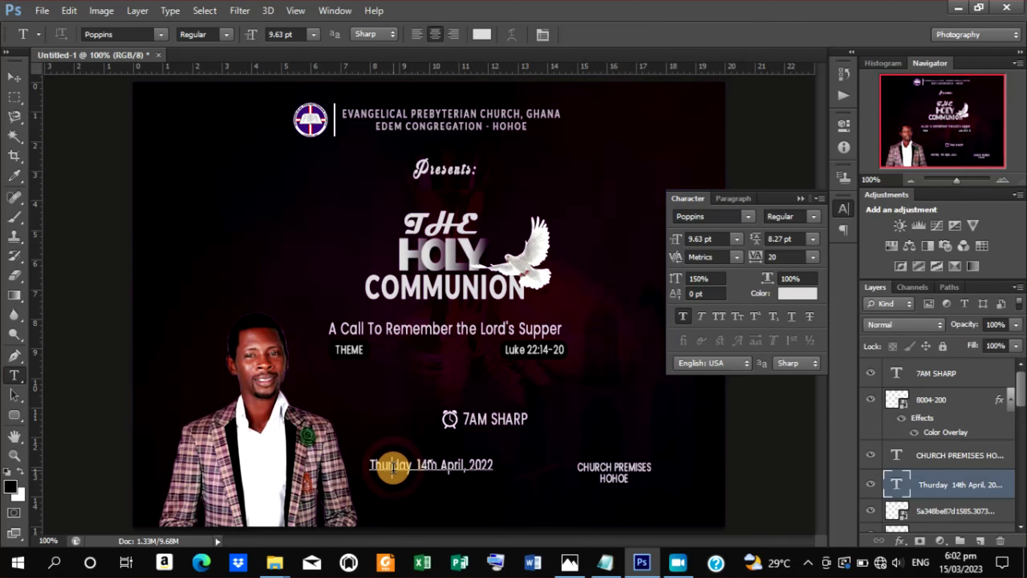
type("S")
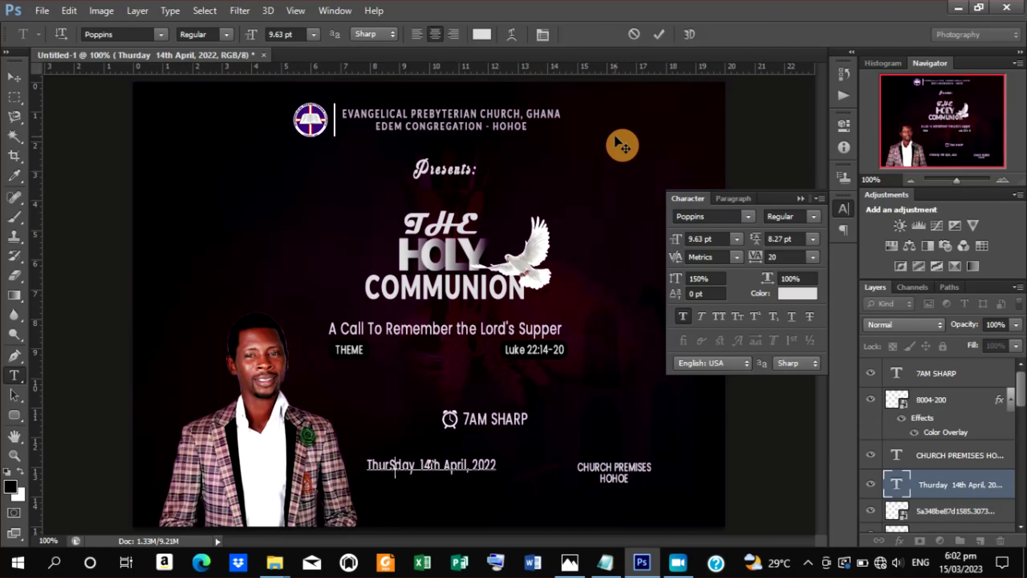
key("BackSpace")
type("s")
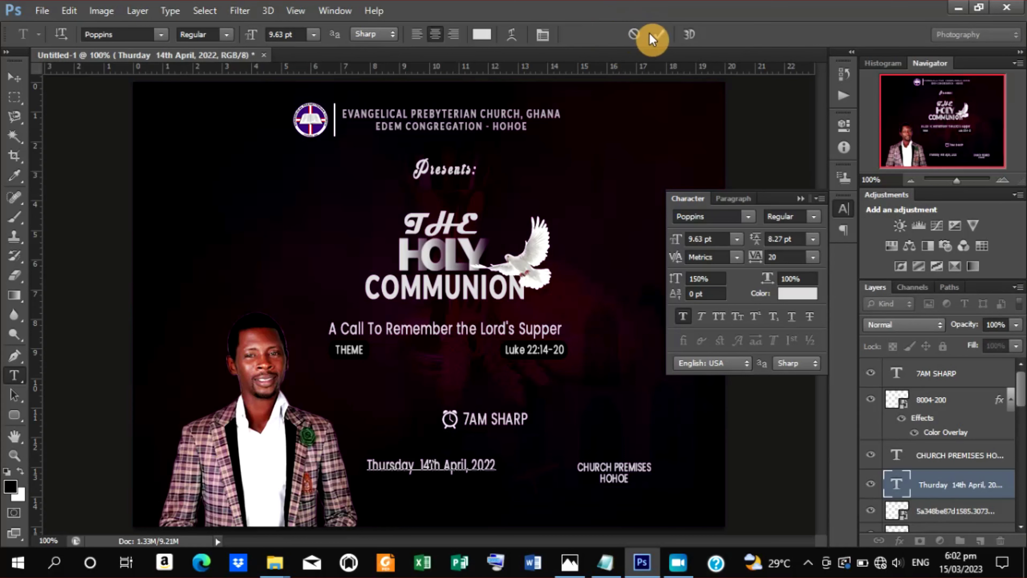
left_click(658, 38)
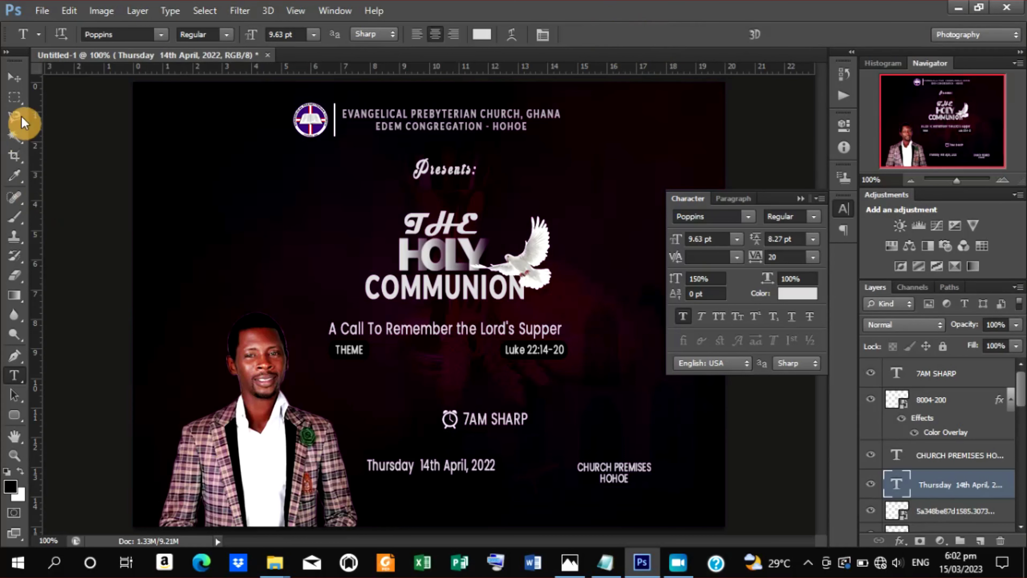
Nudge the date line slightly to the right with the Move tool.
left_click(14, 79)
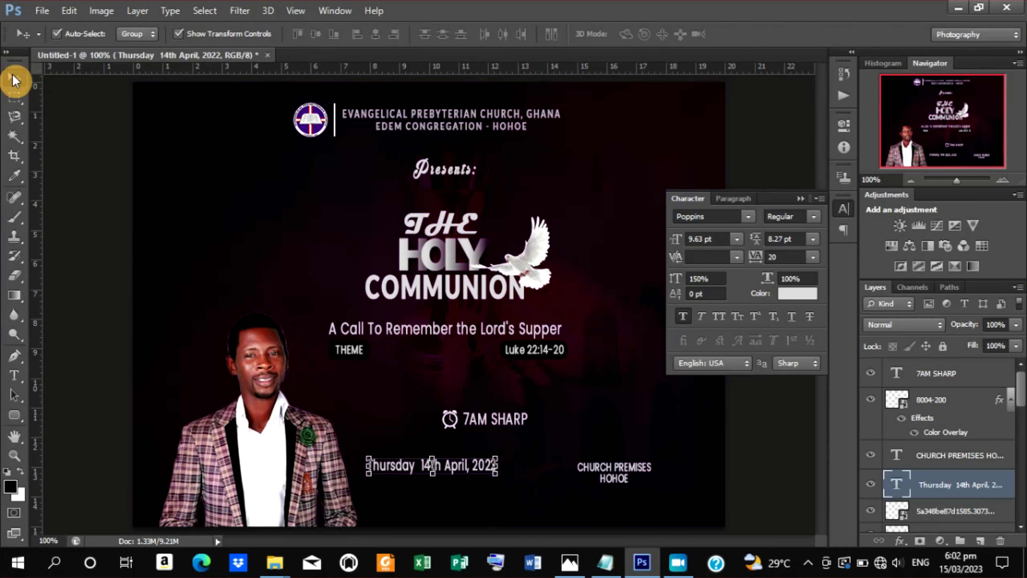
key("Right")
key("Right")
key("Right")
key("Right")
key("Right")
key("Right")
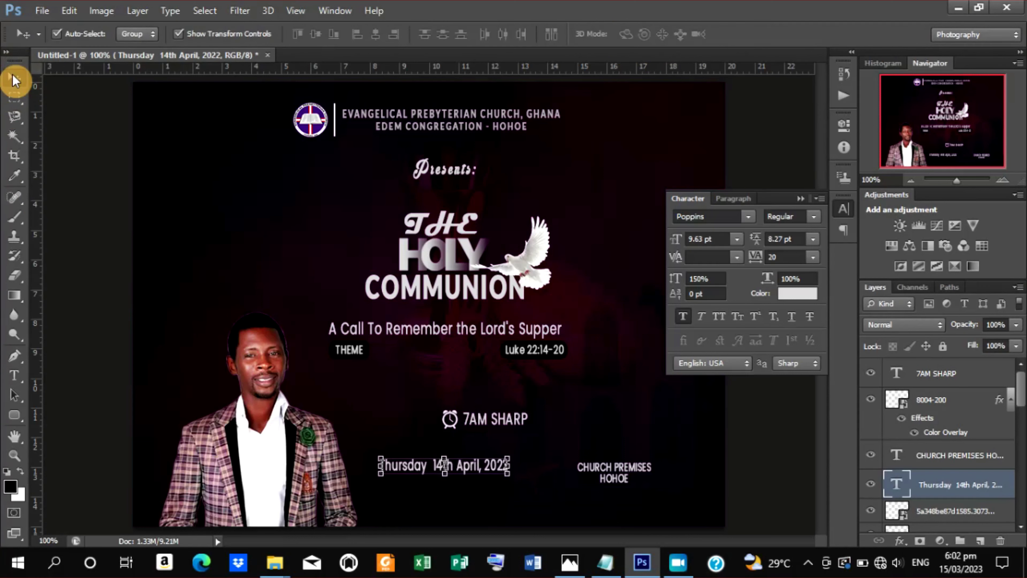
key("Right")
key("Right")
key("Right")
key("Right")
key("Right")
key("Right")
key("Right")
key("Right")
key("Right")
key("Right")
key("Right")
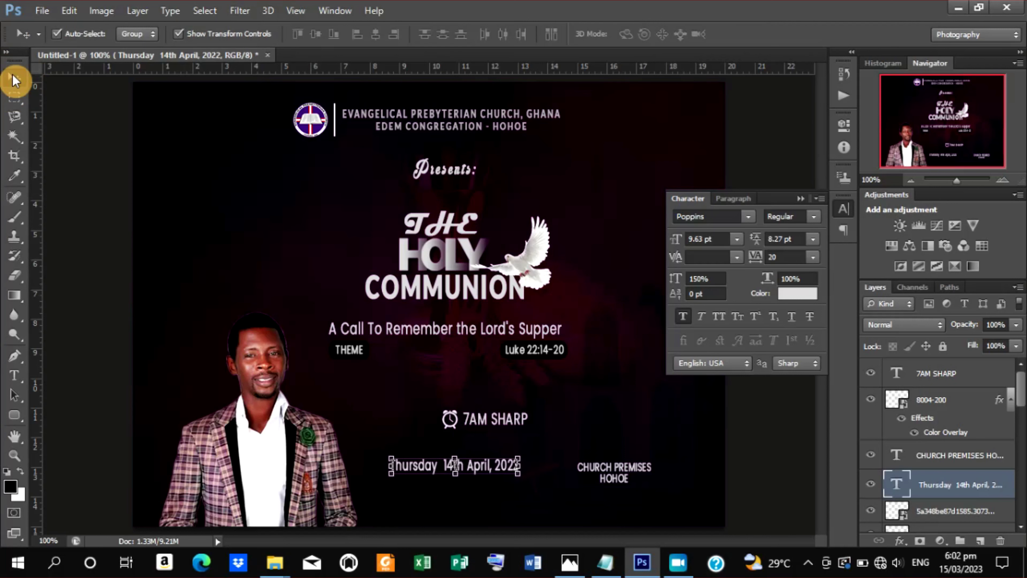
key("Right")
key("Right")
key("Right")
key("Right")
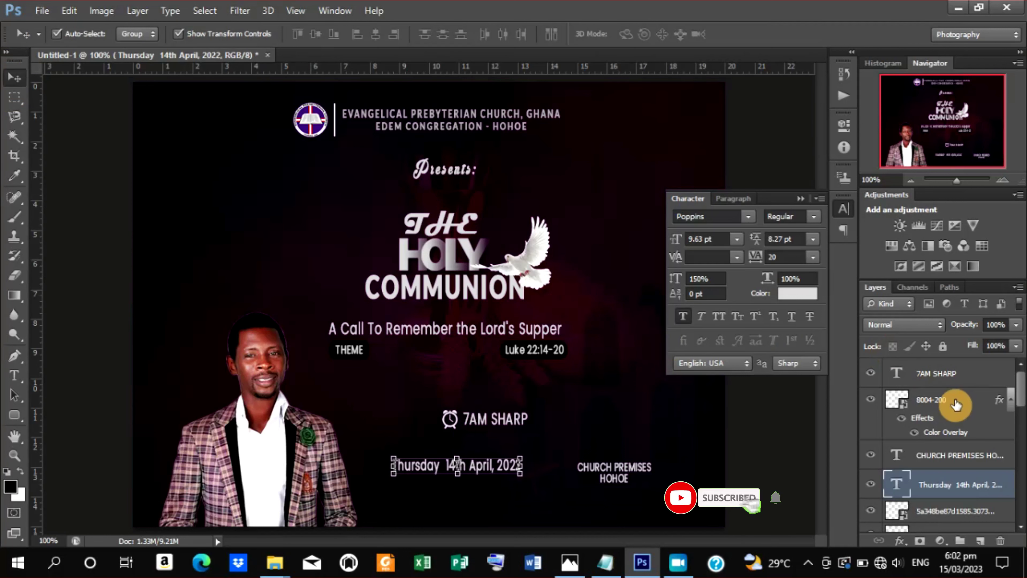
Scale the clock icon and 7AM SHARP text down together.
left_click(947, 375)
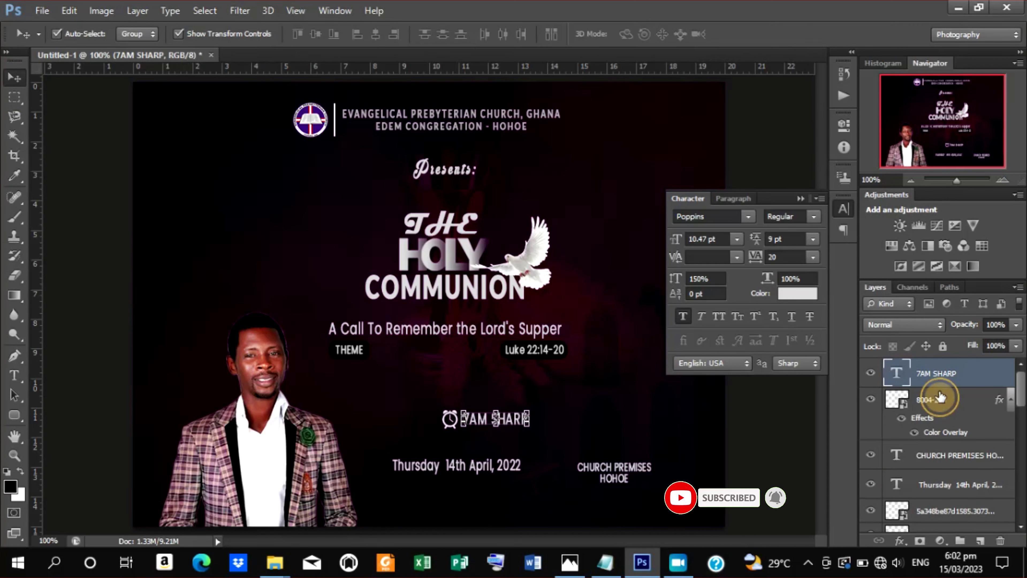
left_click(940, 397, "shift")
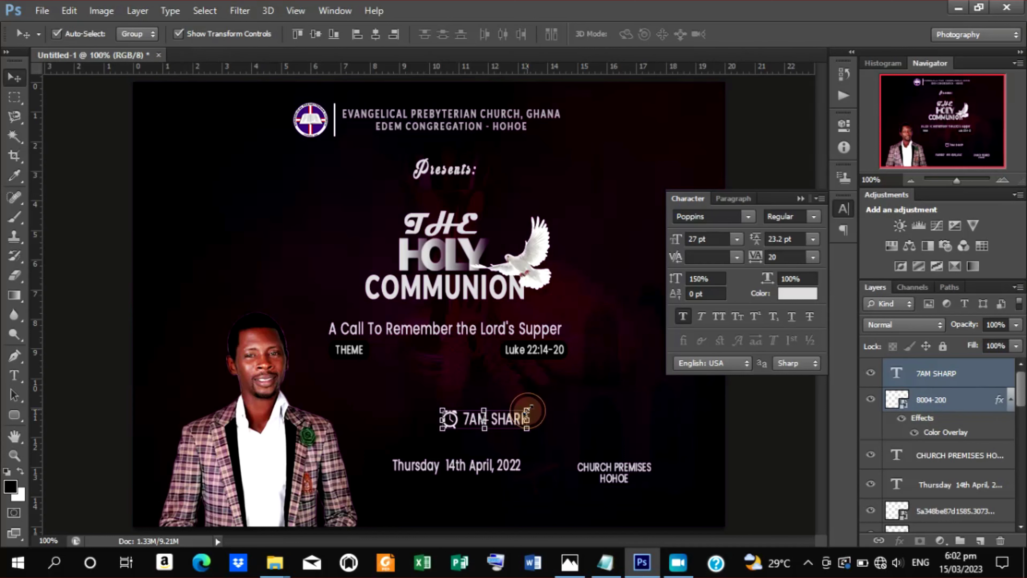
left_click_drag(528, 408, 545, 427)
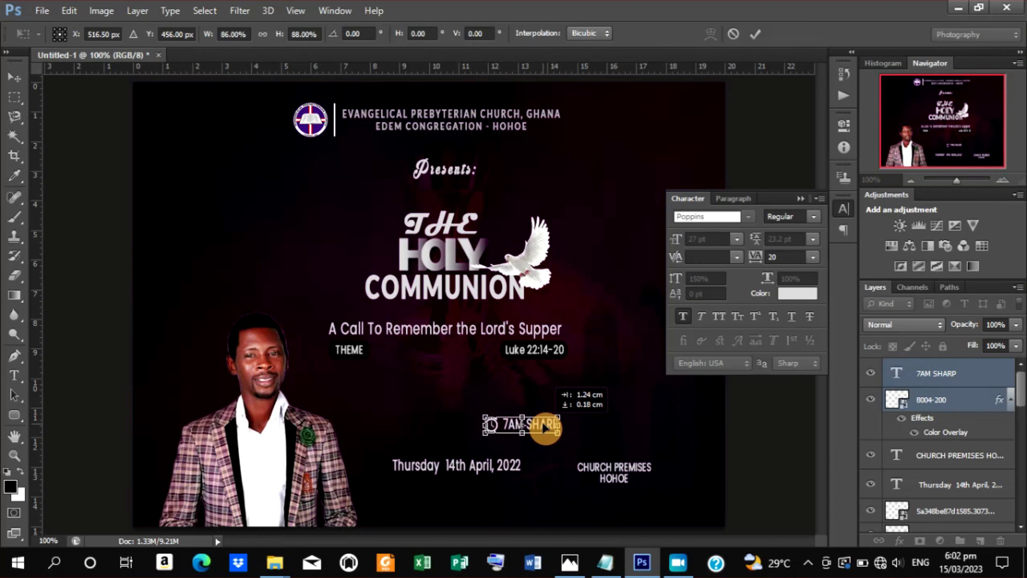
left_click(755, 34)
Shift the date line slightly and scale it to a smaller size.
left_click_drag(453, 470, 454, 473)
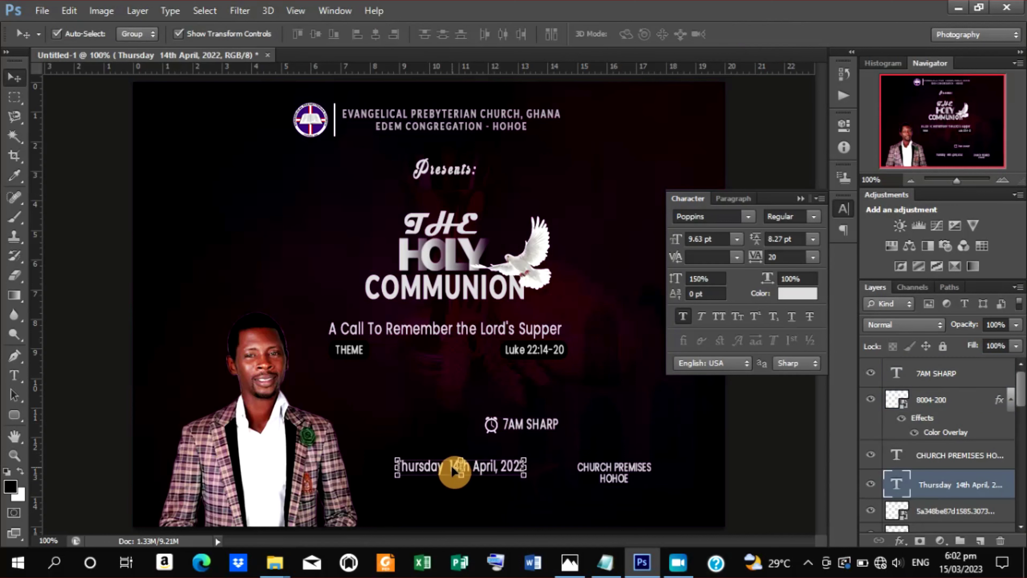
left_click(523, 465)
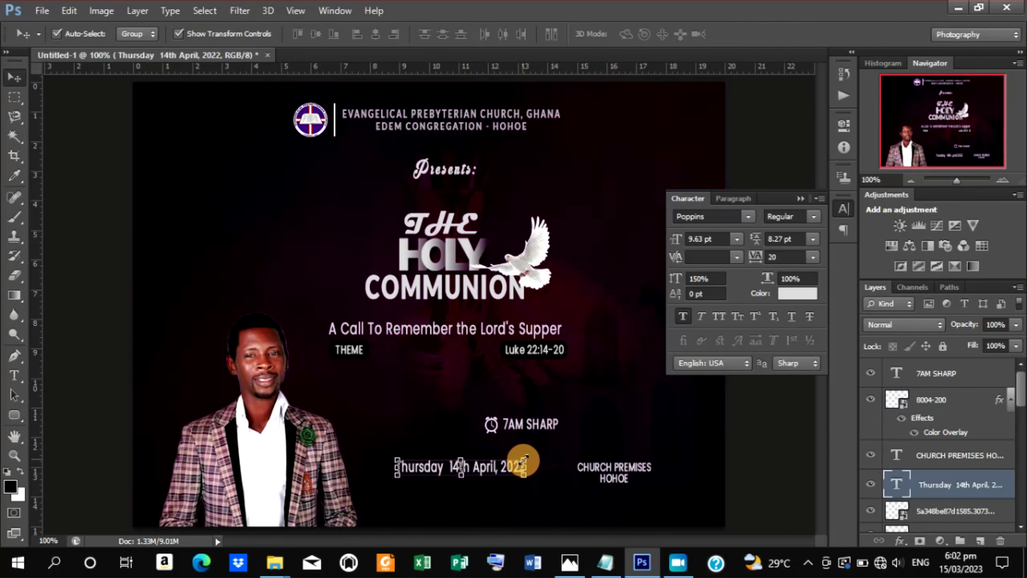
mouse_move(524, 461)
left_mouse_down()
mouse_move(517, 447)
mouse_move(506, 456)
left_mouse_up()
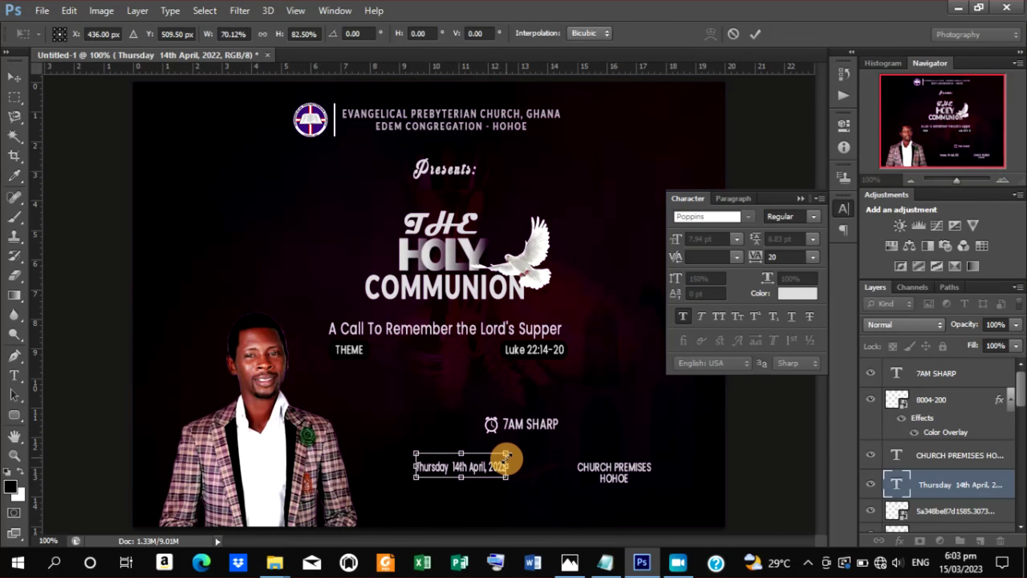
left_click(759, 34)
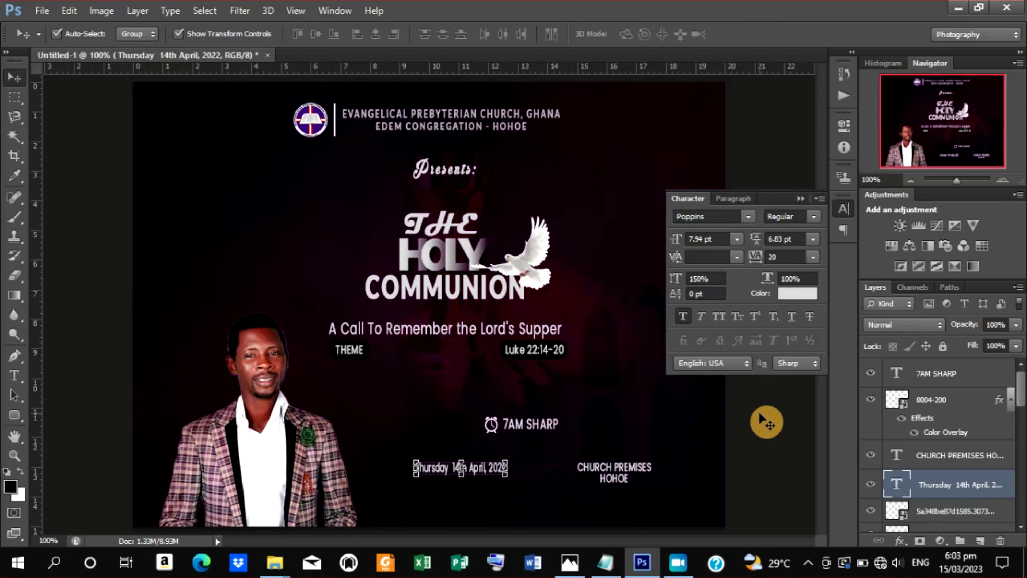
left_click(767, 422)
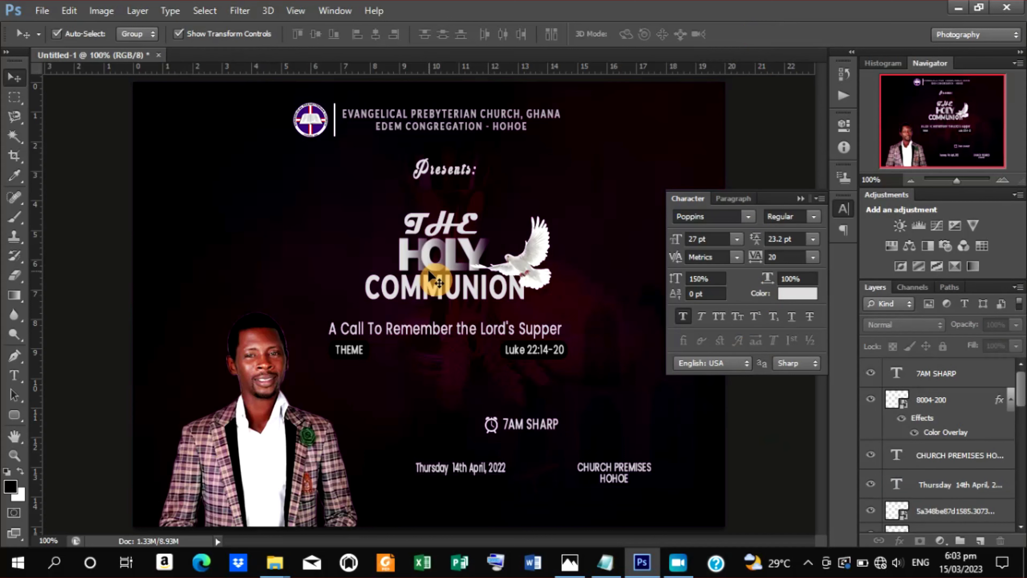
left_click(41, 12)
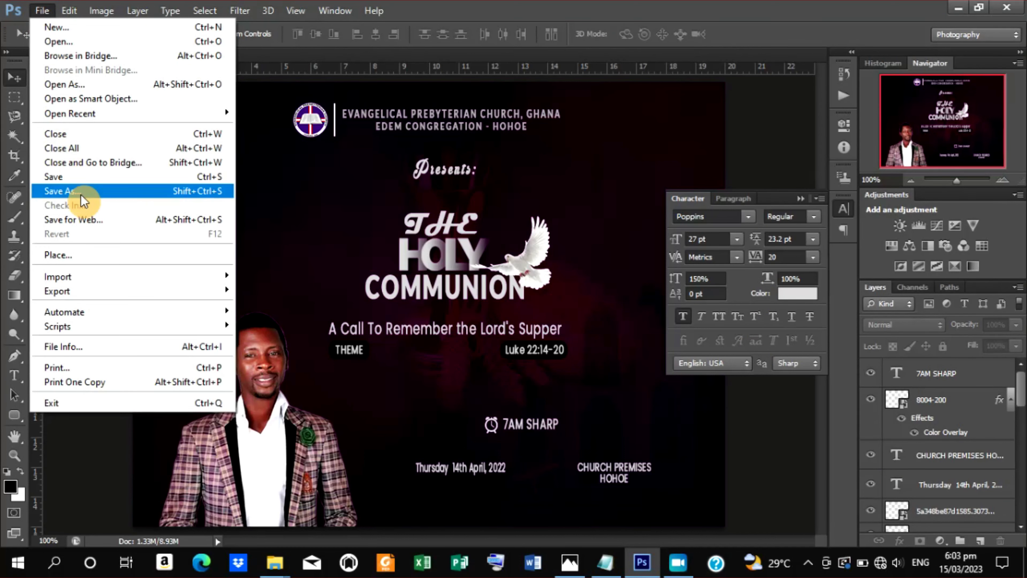
mouse_move(58, 290)
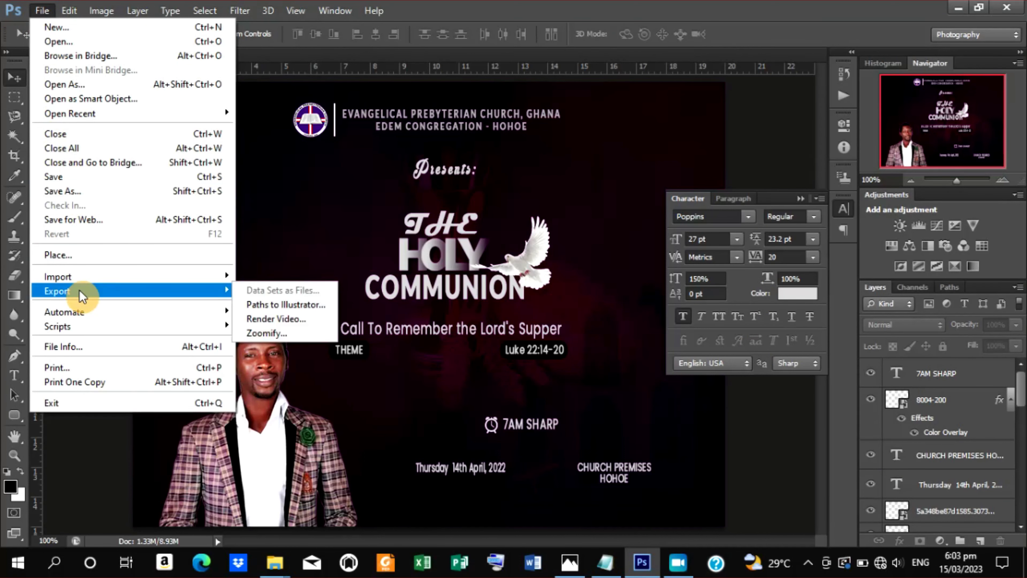
Place the 'date time location icons' image file as a new layer.
left_click(77, 256)
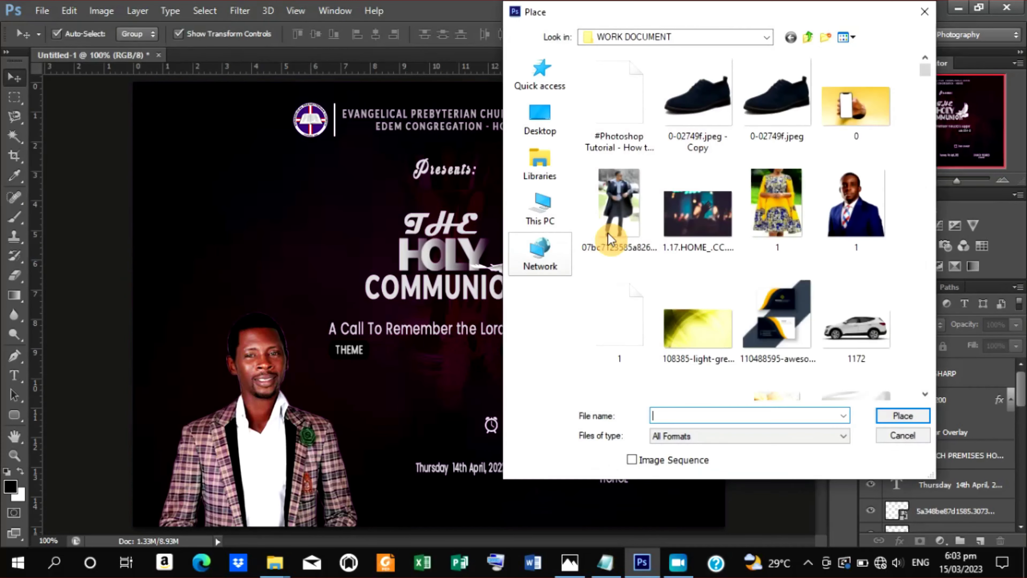
left_click_drag(924, 75, 927, 181)
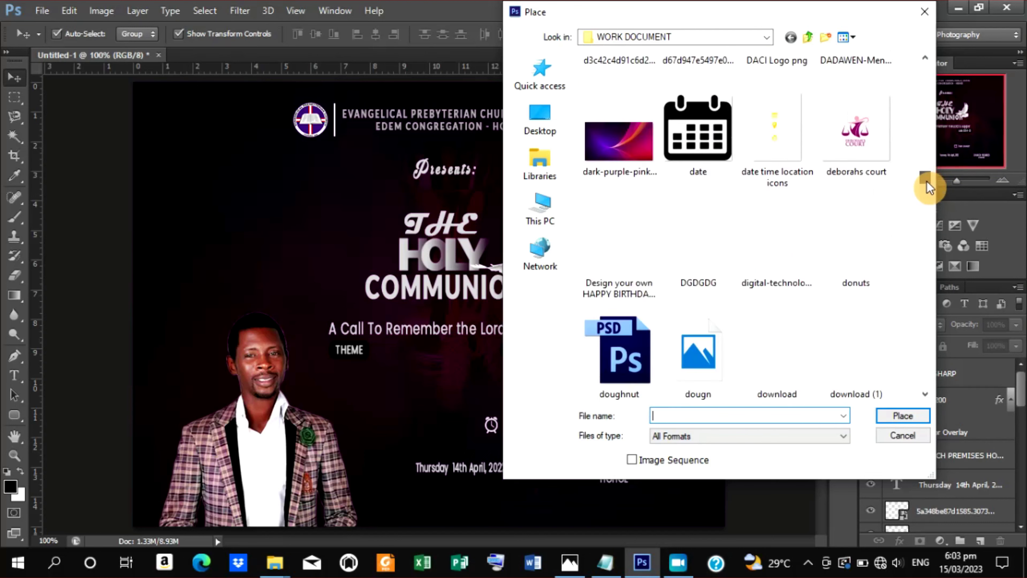
left_click(712, 143)
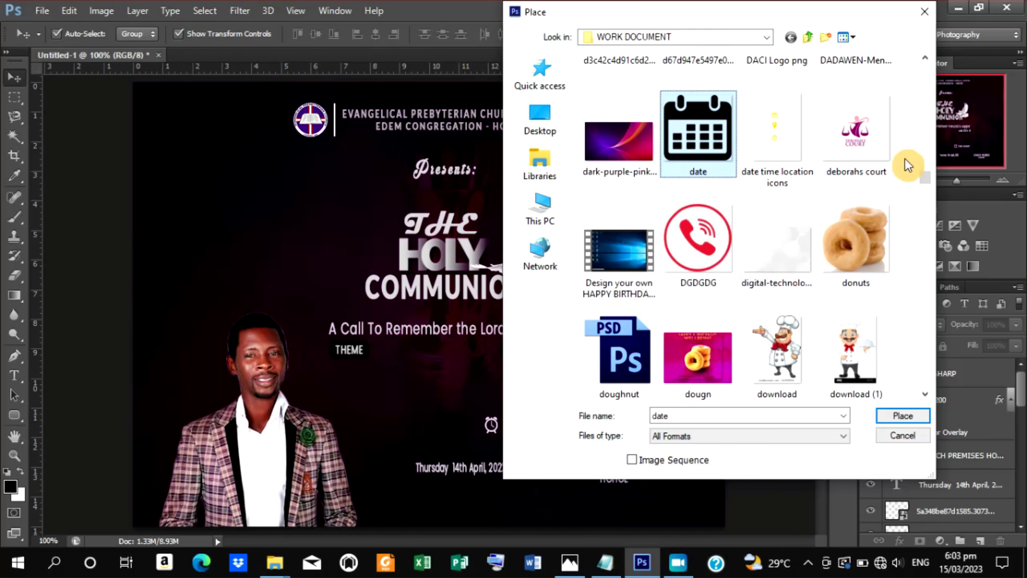
left_click(781, 142)
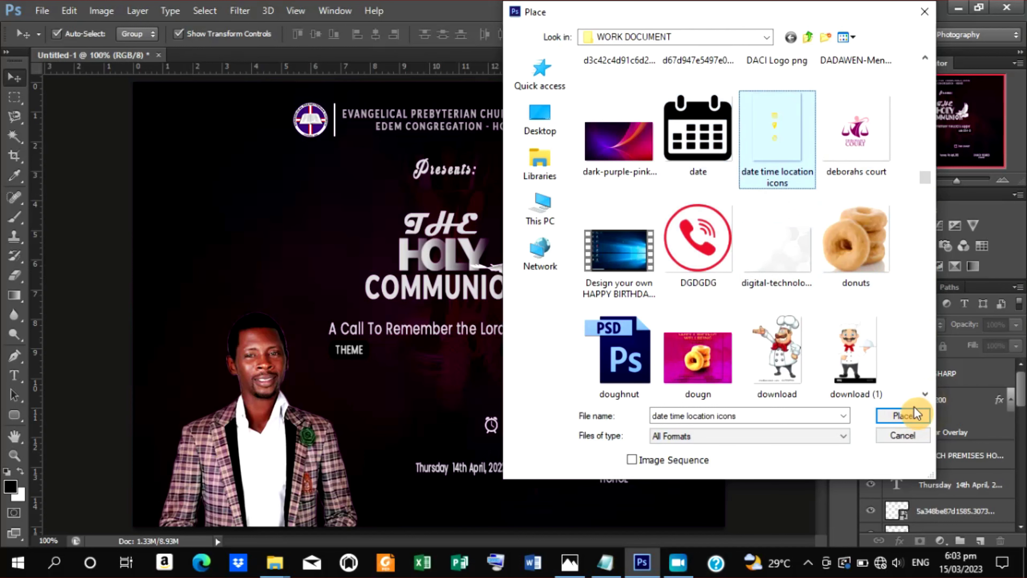
left_click(903, 416)
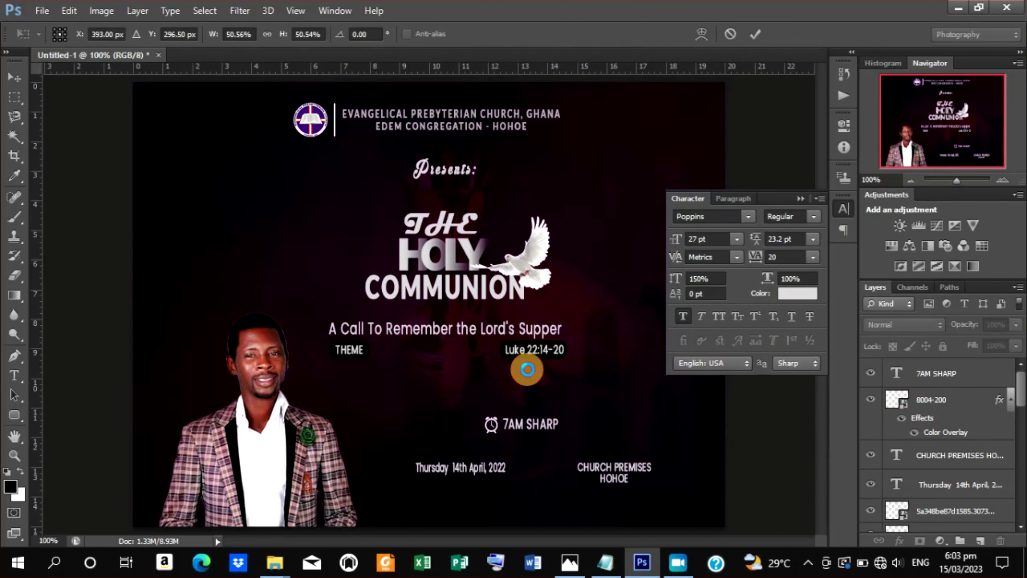
left_click(756, 36)
Rasterize the icons layer and cut the location pin onto its own Layer 2.
right_click(947, 369)
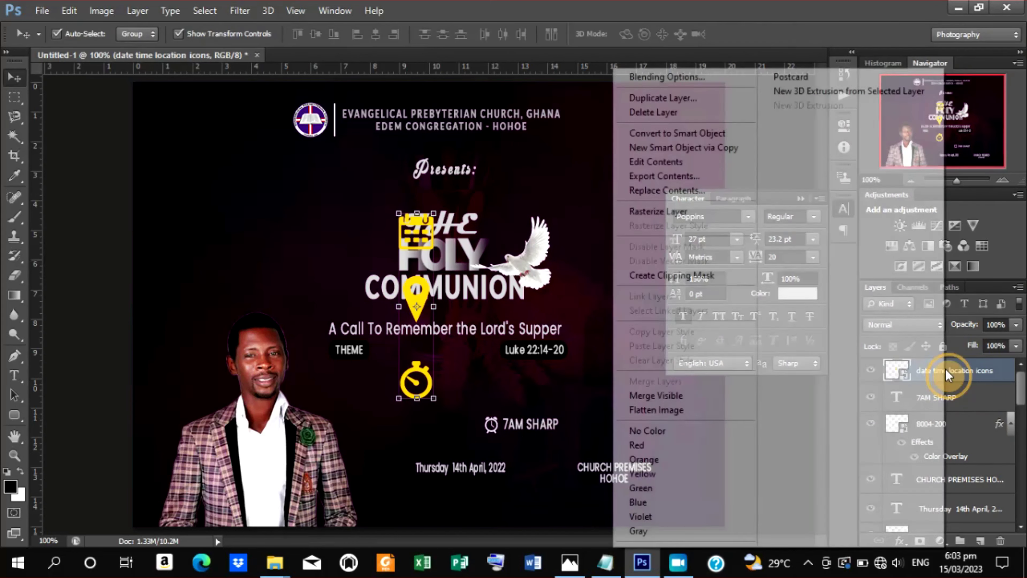
left_click(683, 211)
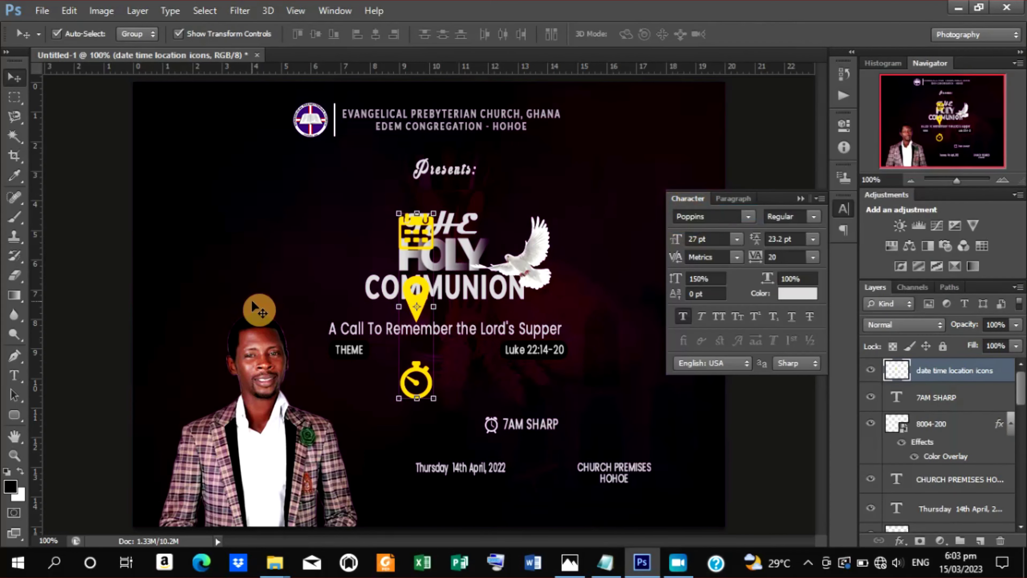
left_click(14, 97)
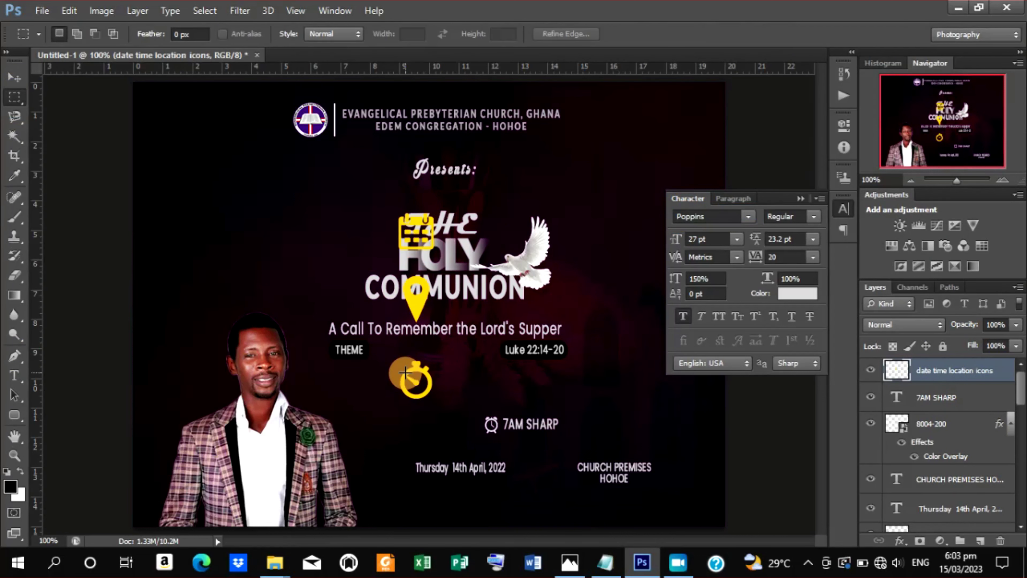
left_click(402, 274)
left_click_drag(397, 272, 437, 329)
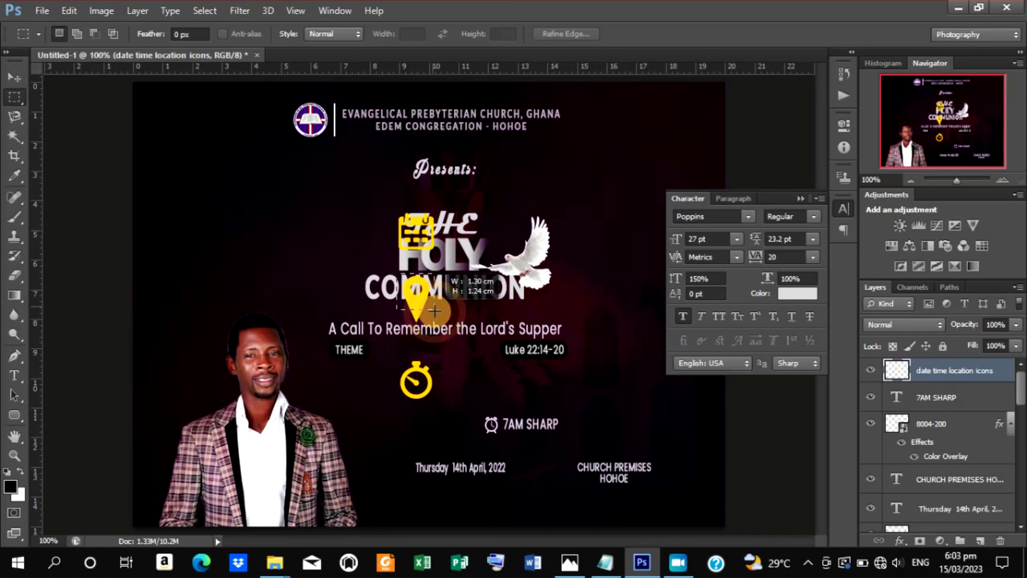
right_click(419, 300)
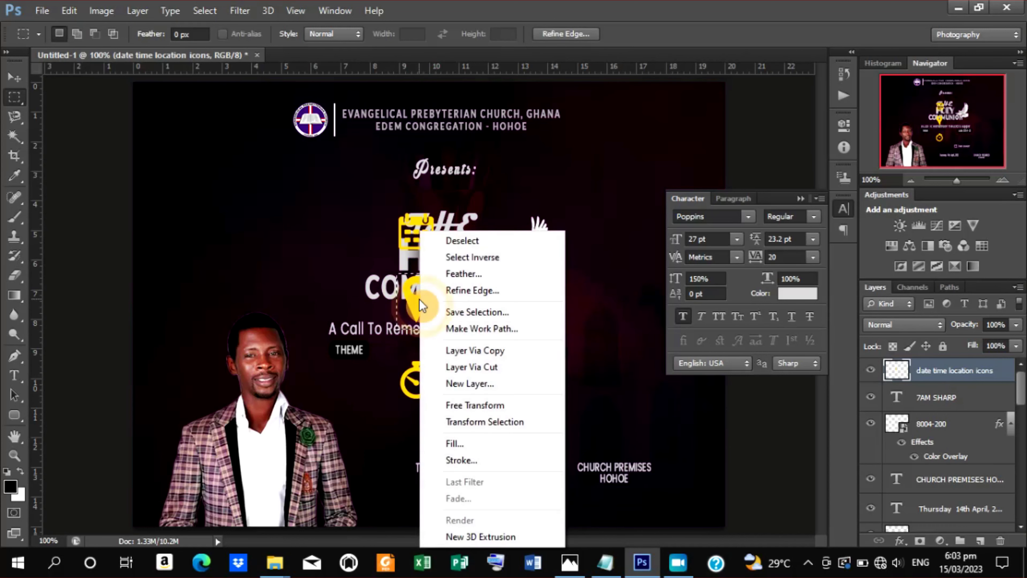
left_click(491, 368)
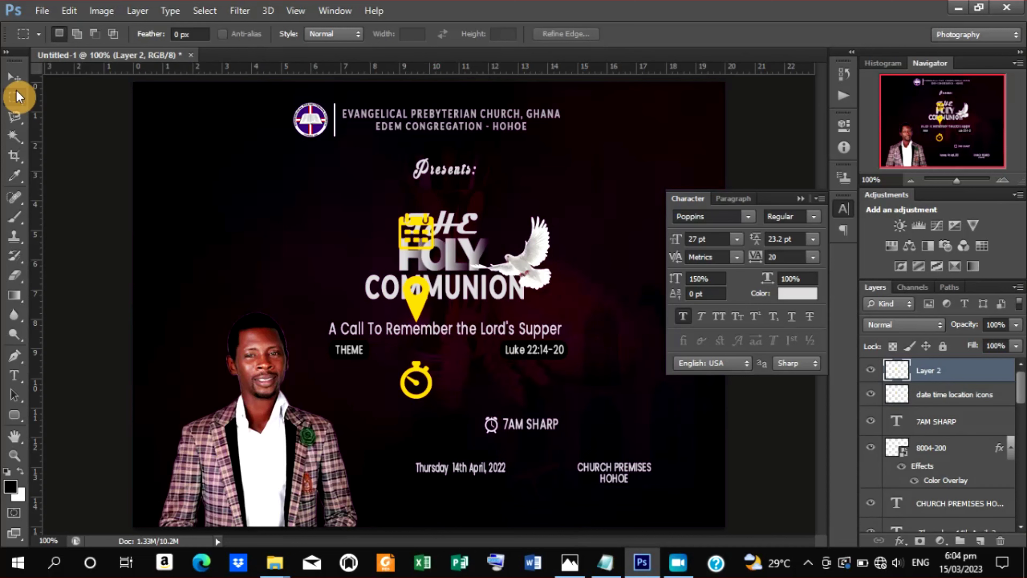
Move the pin beside the date line and scale it down to a small icon.
left_click(12, 83)
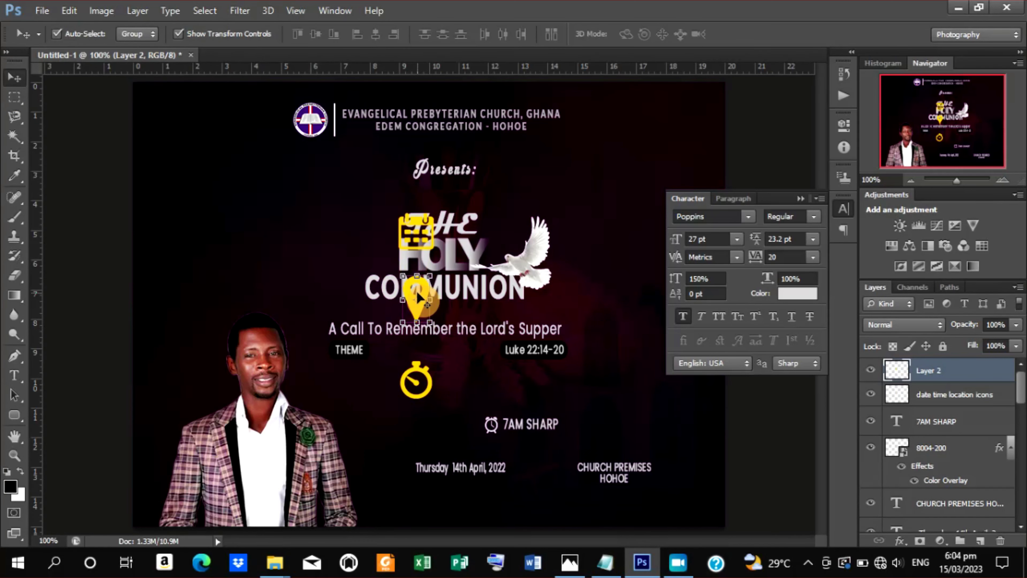
mouse_move(421, 293)
left_mouse_down()
mouse_move(412, 479)
mouse_move(407, 468)
left_mouse_up()
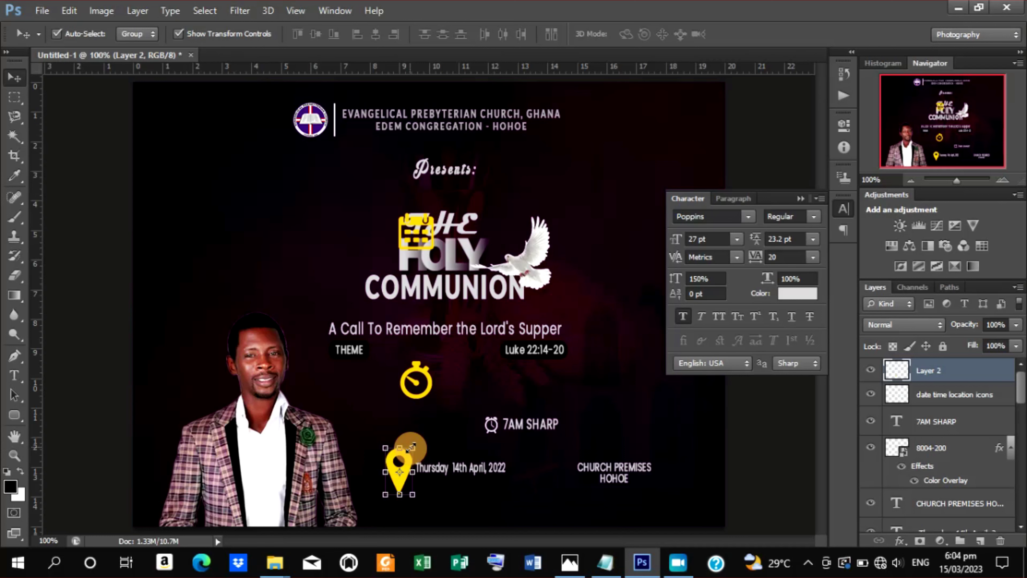
left_click_drag(411, 447, 397, 460)
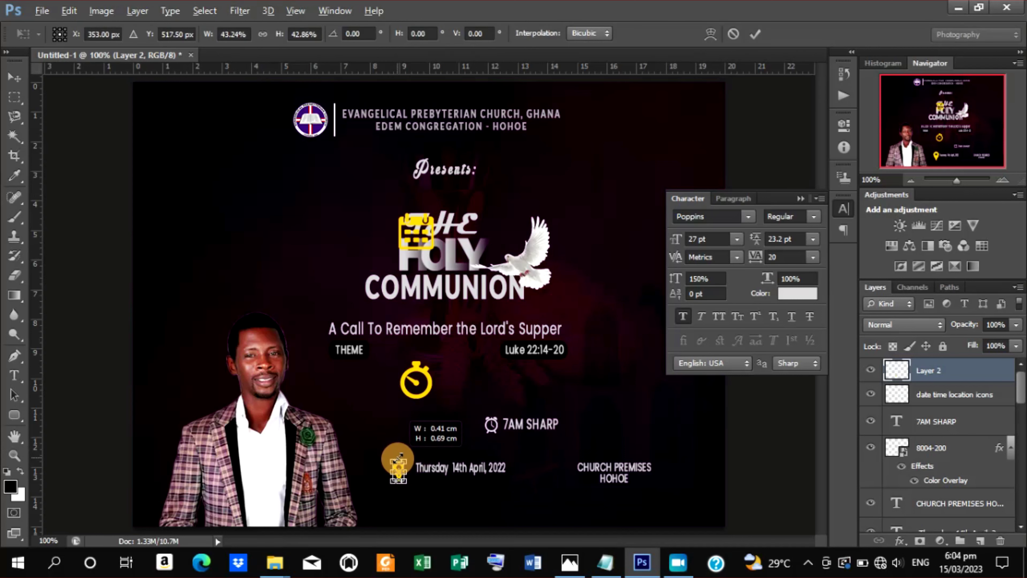
left_click_drag(398, 461, 397, 460)
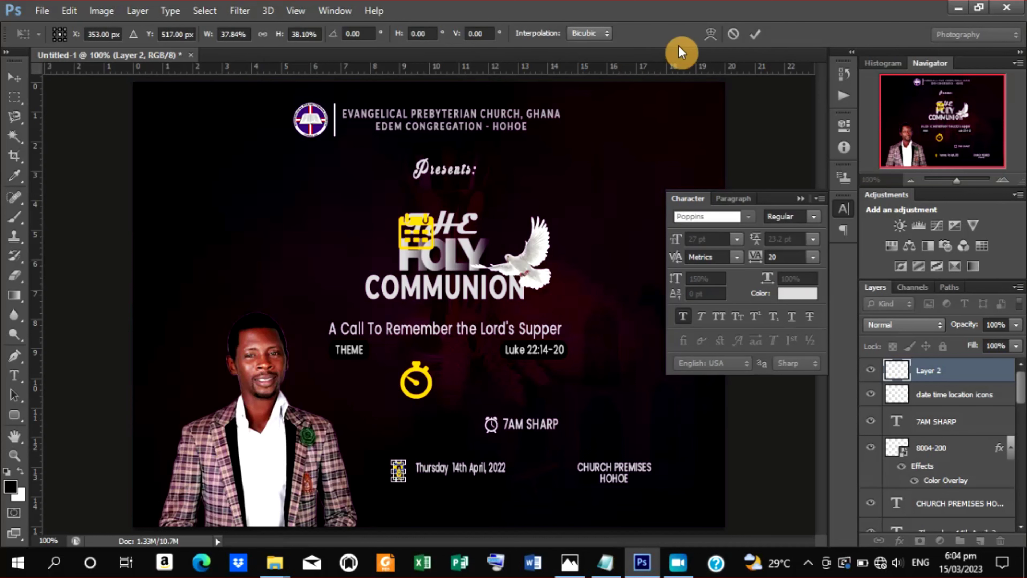
left_click(757, 36)
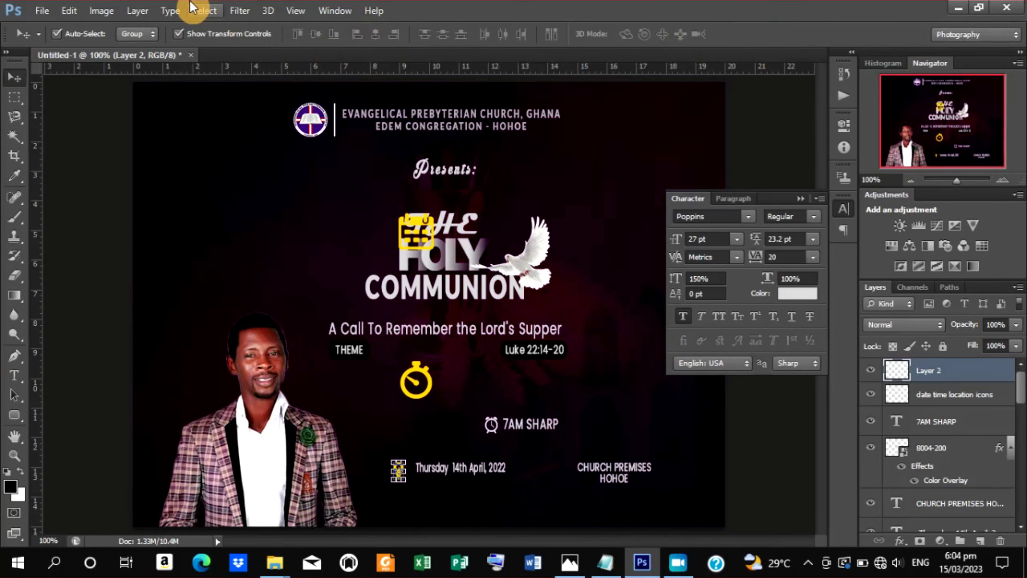
left_click(179, 35)
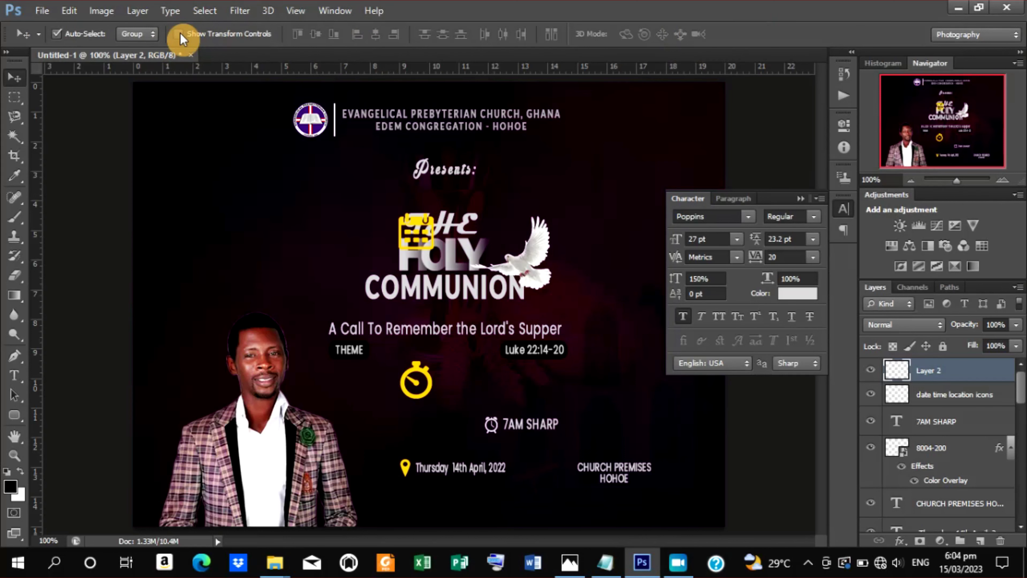
key("Right")
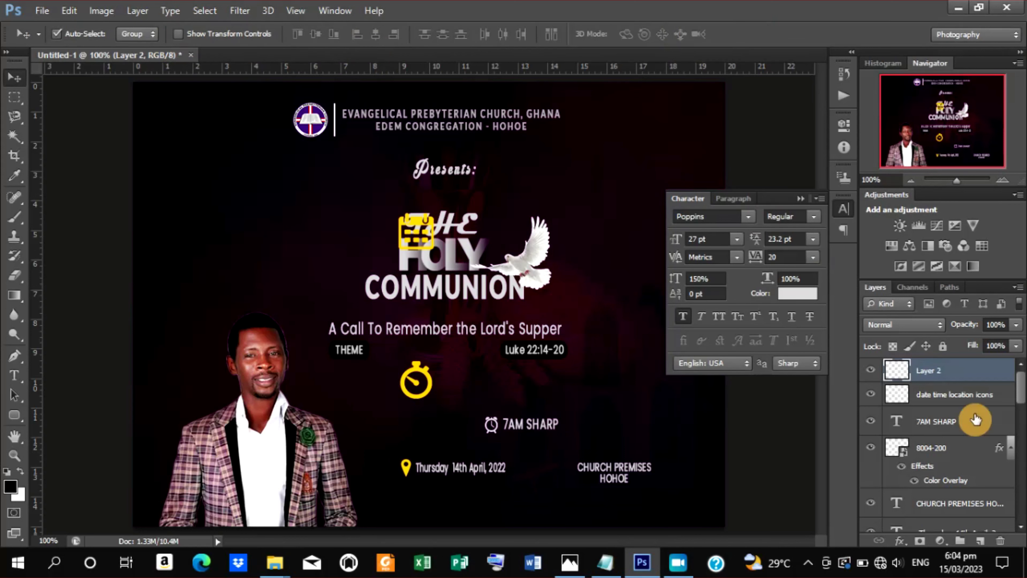
Give the pin's Layer 2 a white ffffff Color Overlay.
left_click(907, 378)
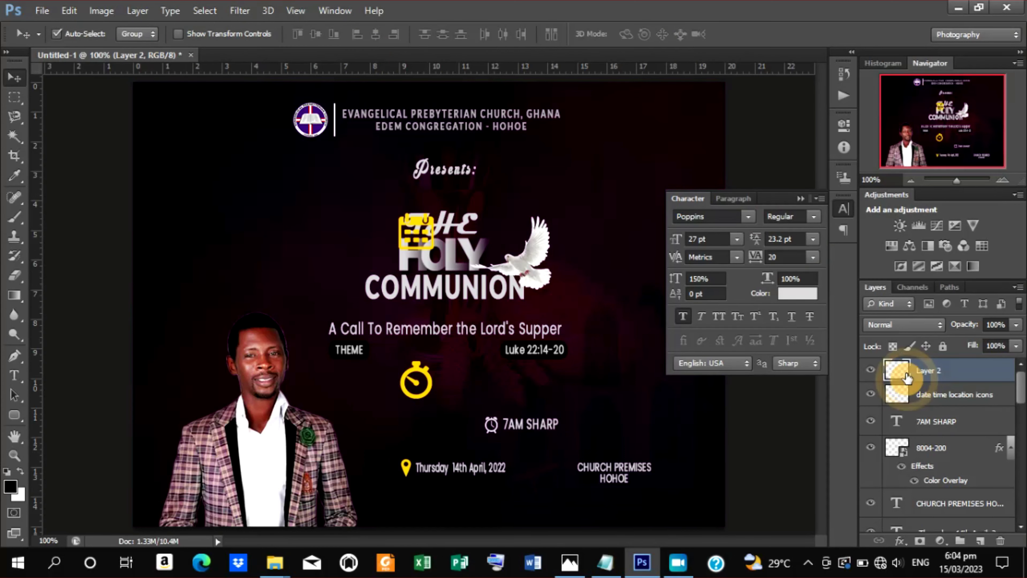
double_click(906, 378)
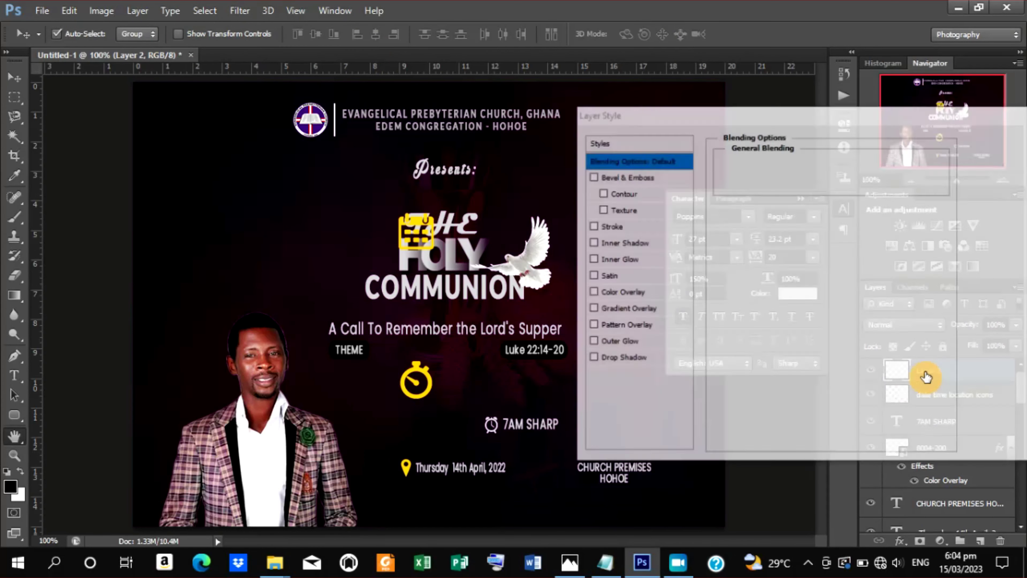
left_click(624, 293)
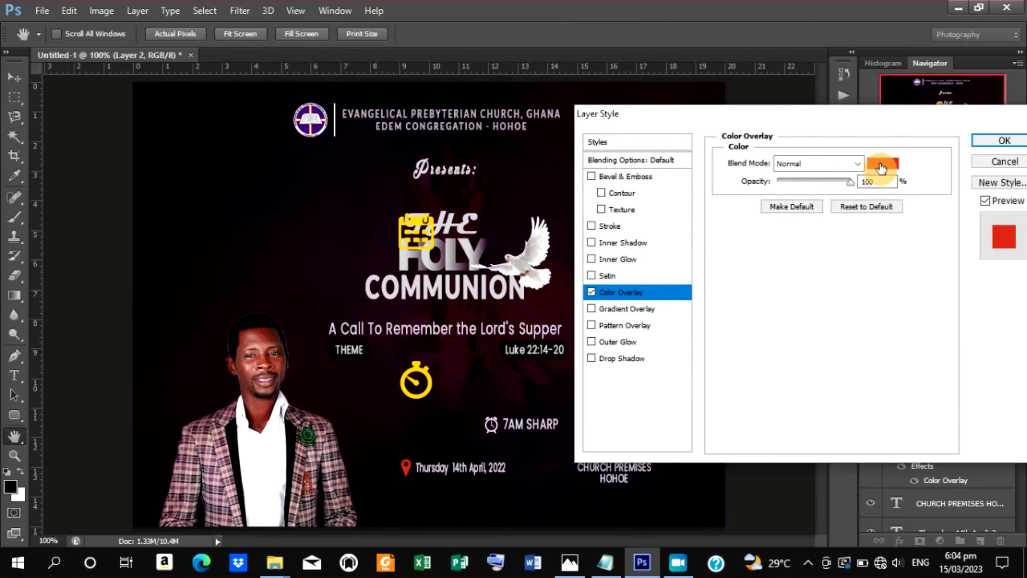
left_click(881, 168)
left_click_drag(648, 271, 593, 198)
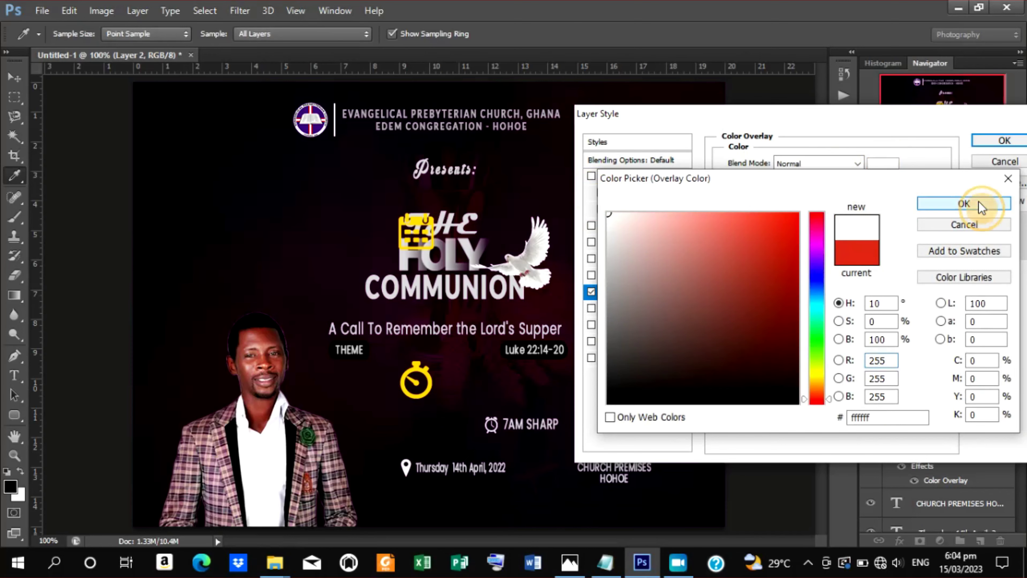
left_click(963, 203)
left_click(1005, 142)
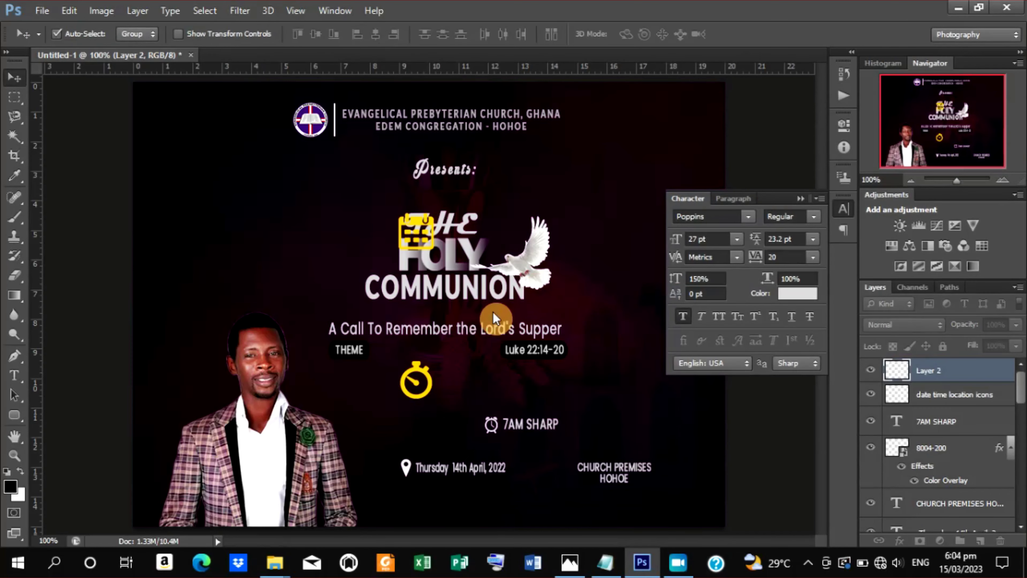
Delete the 'date time location icons' layer holding the calendar and stopwatch.
left_click_drag(421, 262, 425, 234)
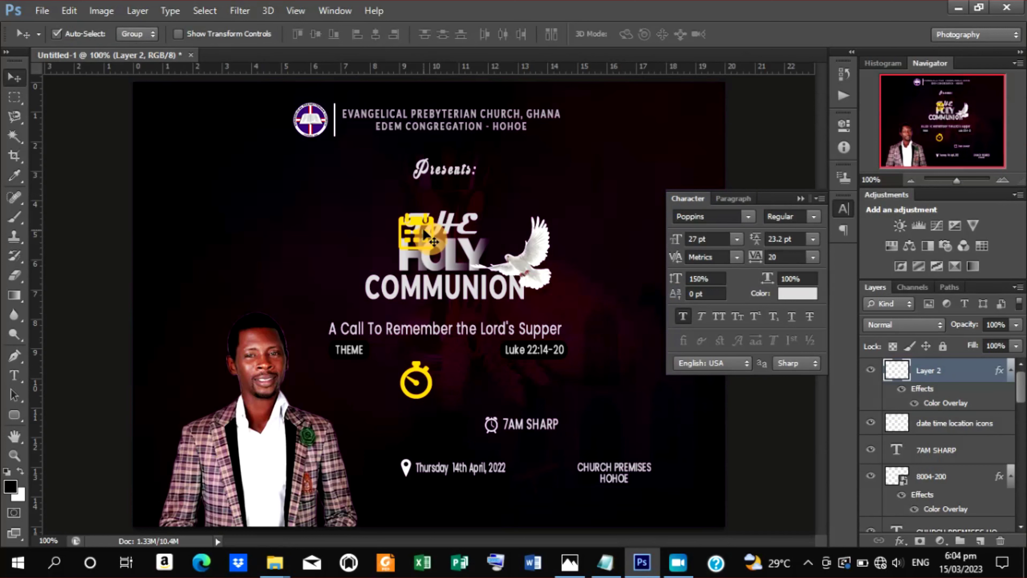
left_click(425, 234)
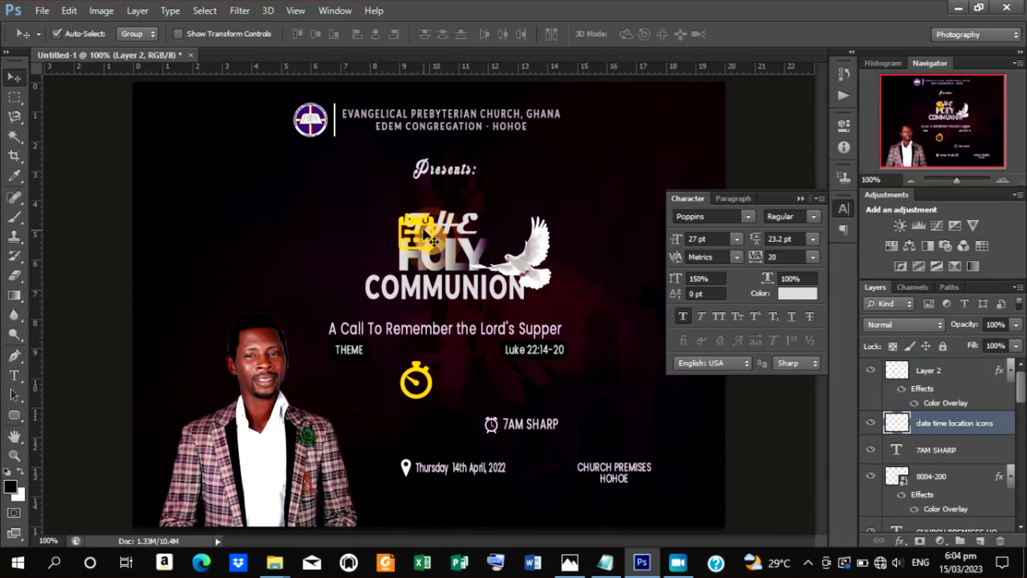
key("Delete")
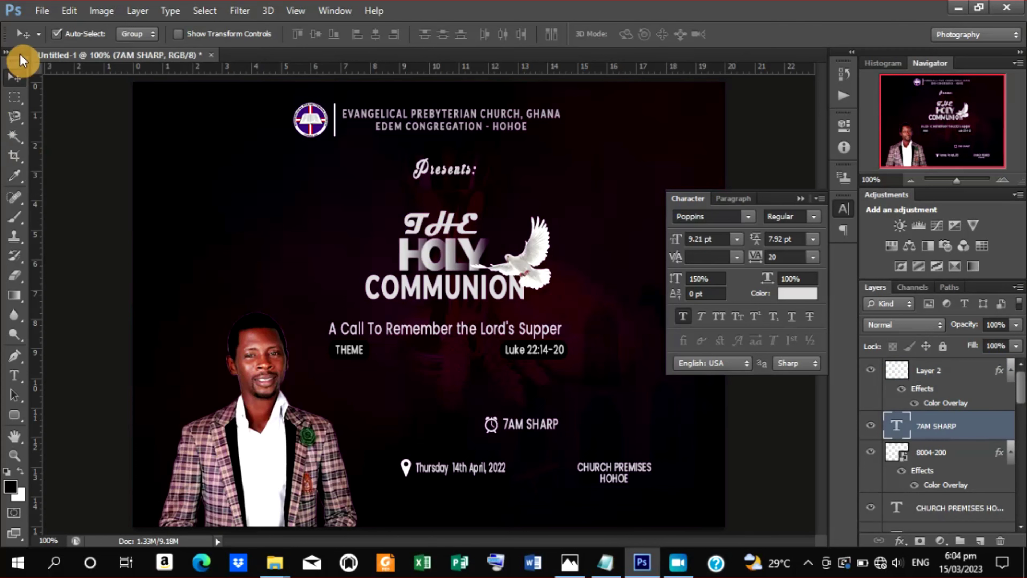
Place google-location-icon-16 from Desktop > harvest tutorial into the flyer.
left_click(42, 10)
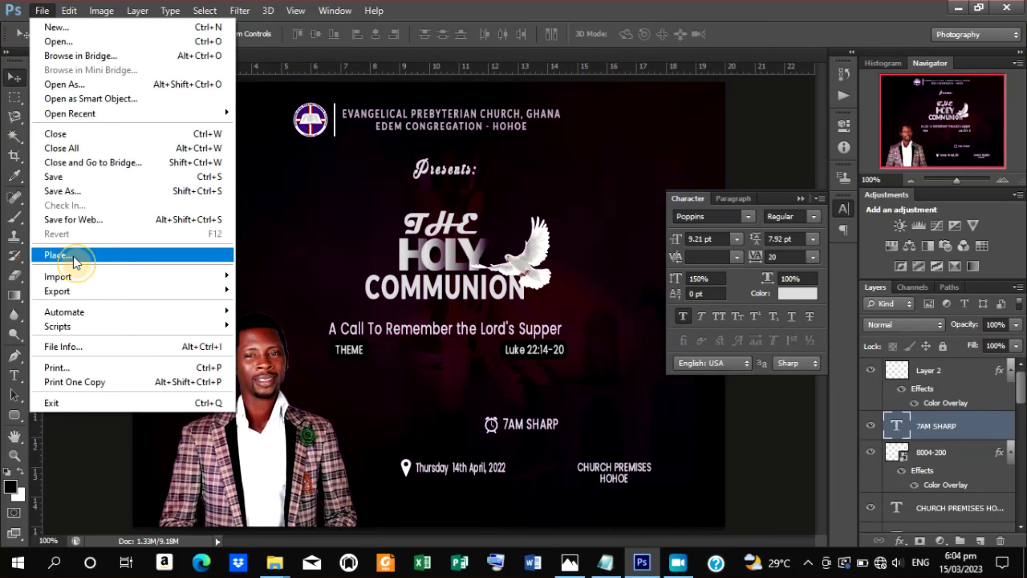
left_click(76, 262)
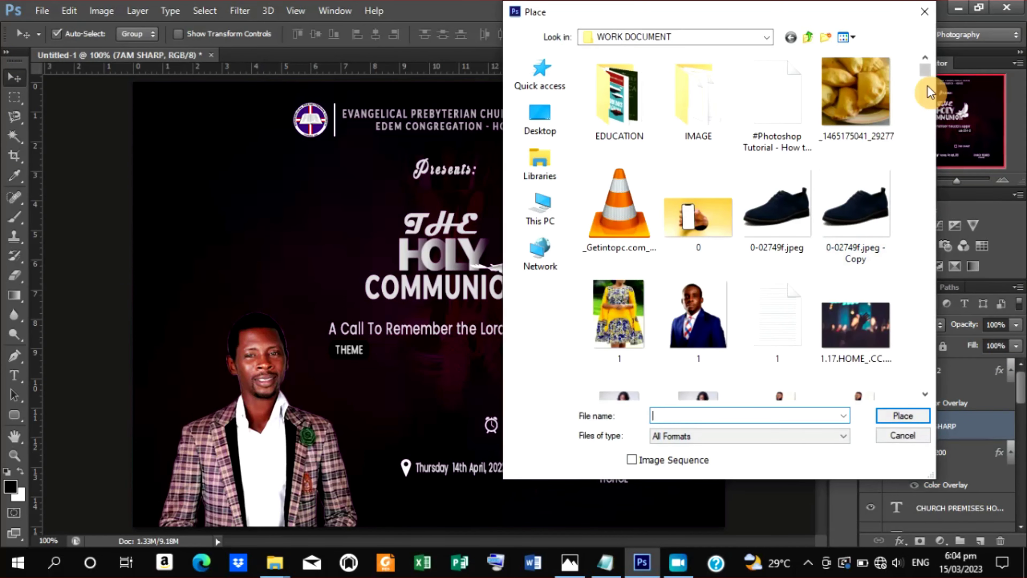
left_click(554, 123)
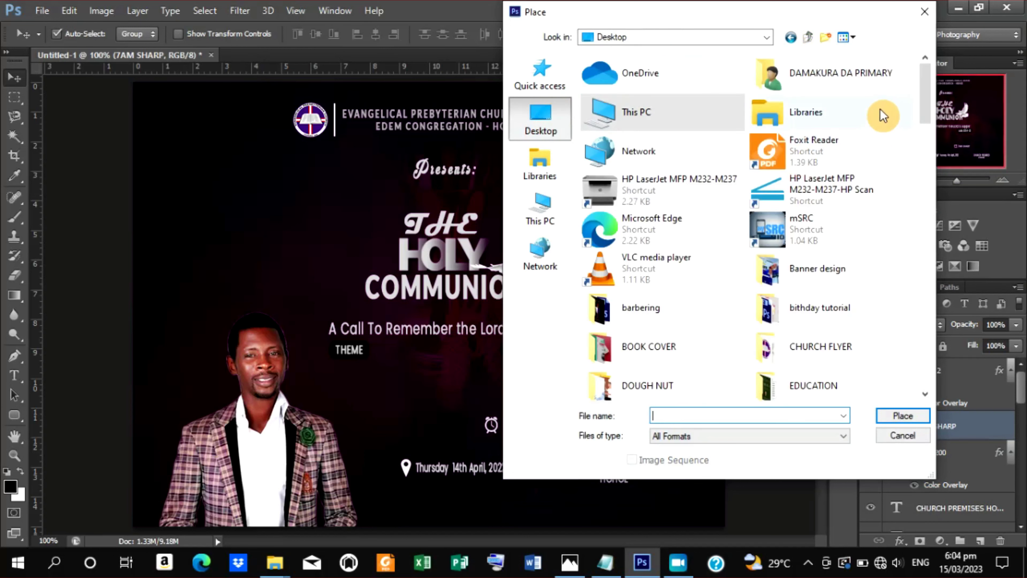
left_click_drag(931, 92, 918, 169)
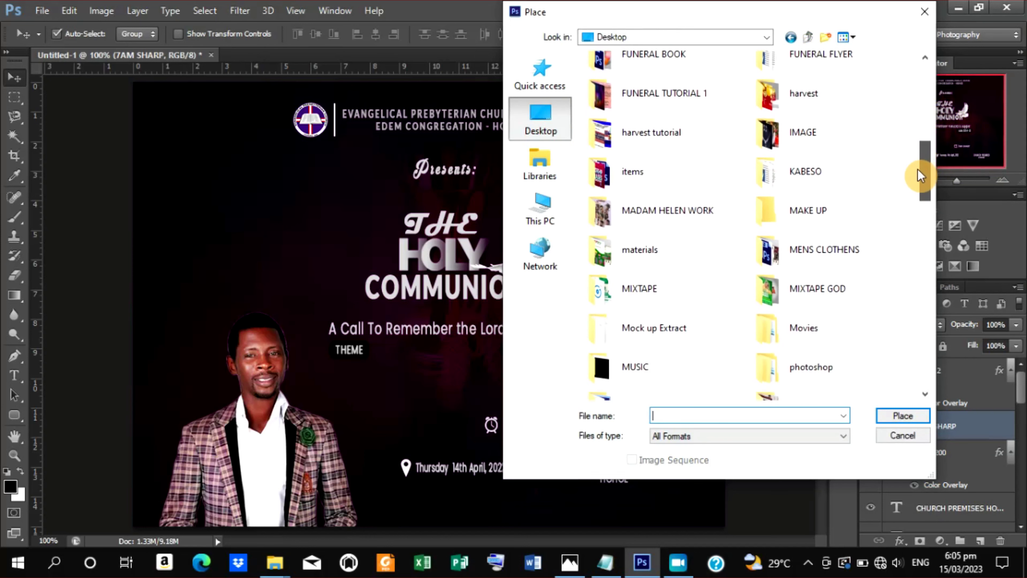
double_click(676, 132)
left_click(776, 98)
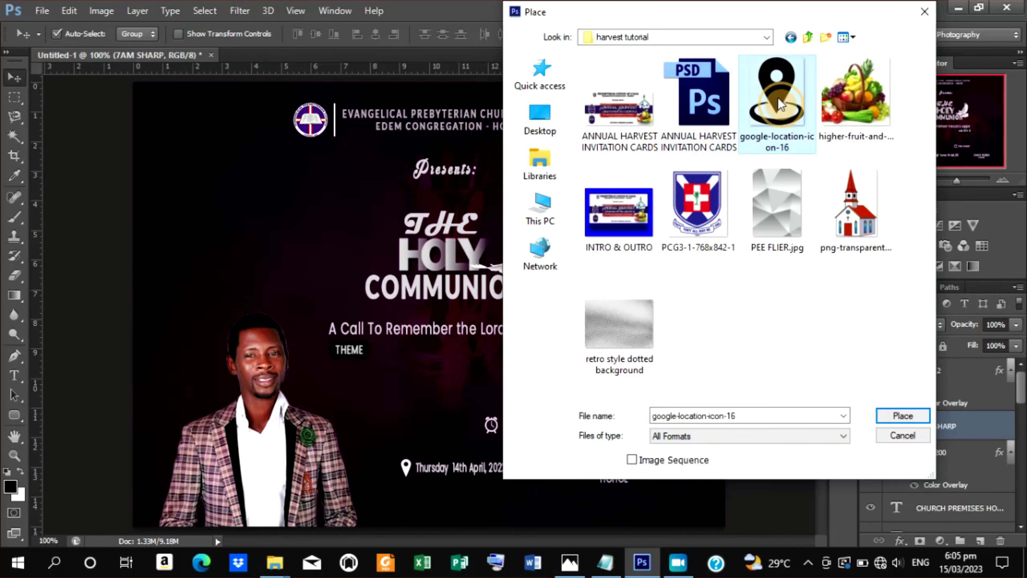
left_click(903, 415)
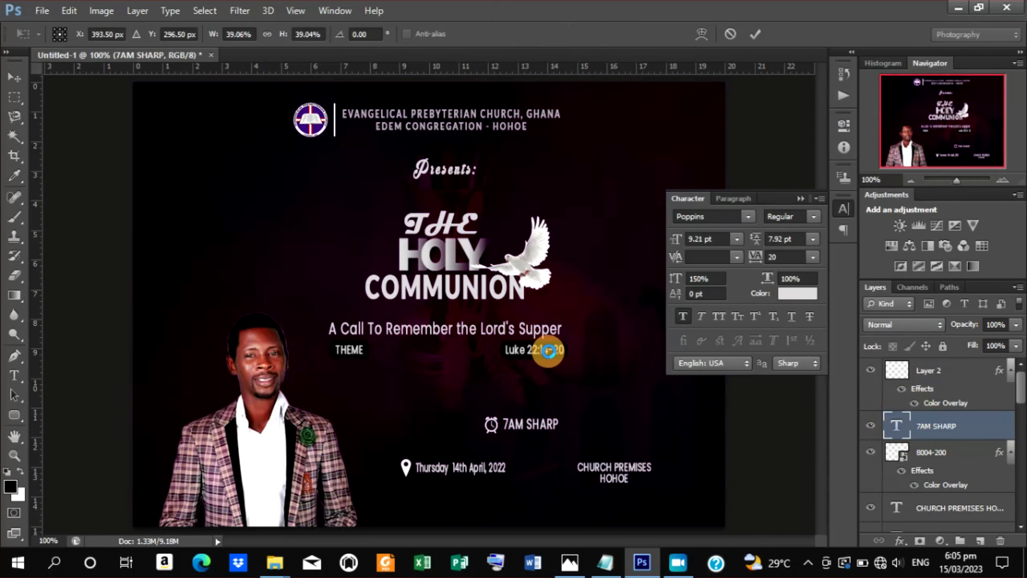
Scale the placed location icon down to about 1.5%.
left_click(755, 33)
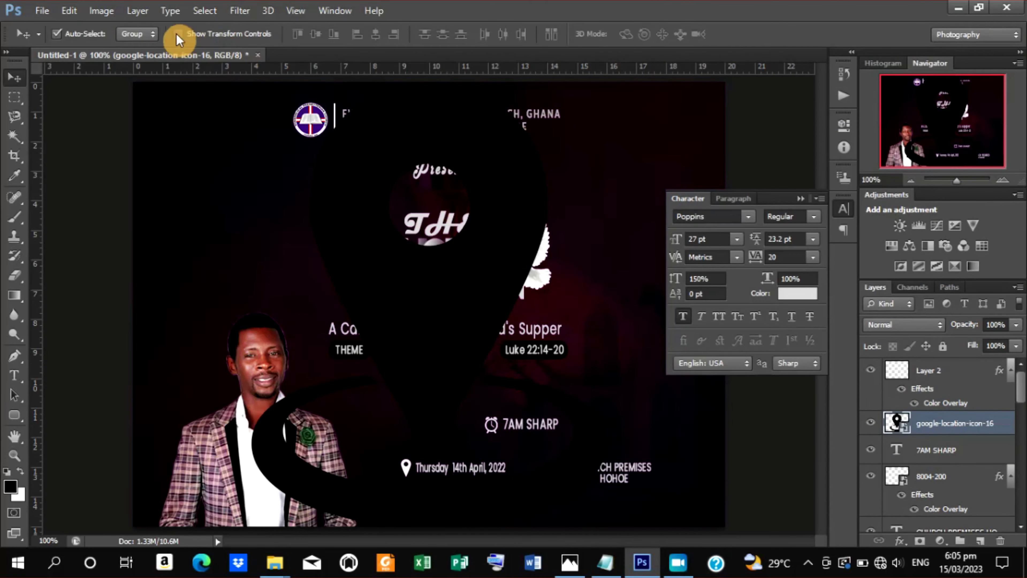
left_click(178, 33)
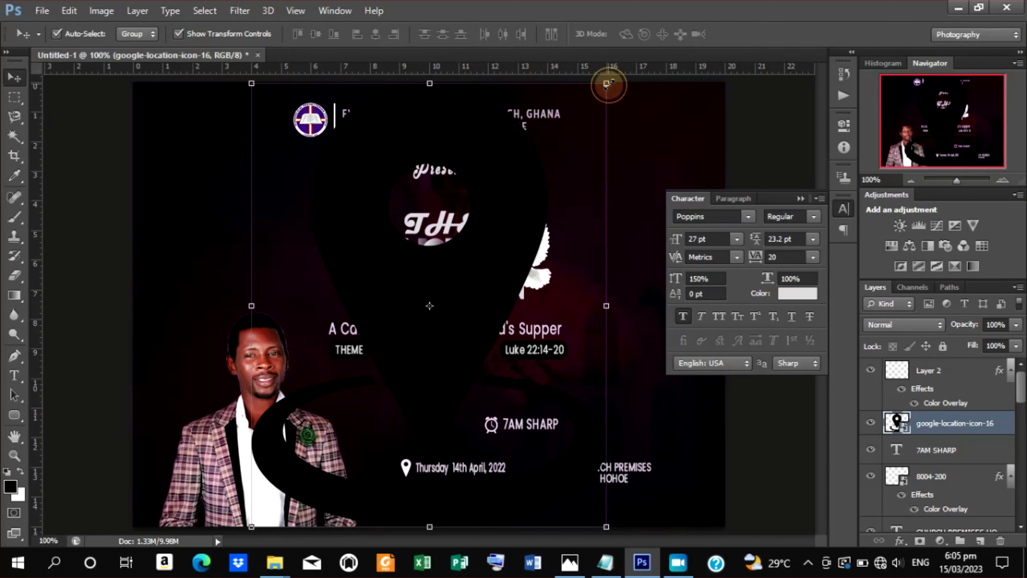
left_click_drag(608, 84, 461, 264)
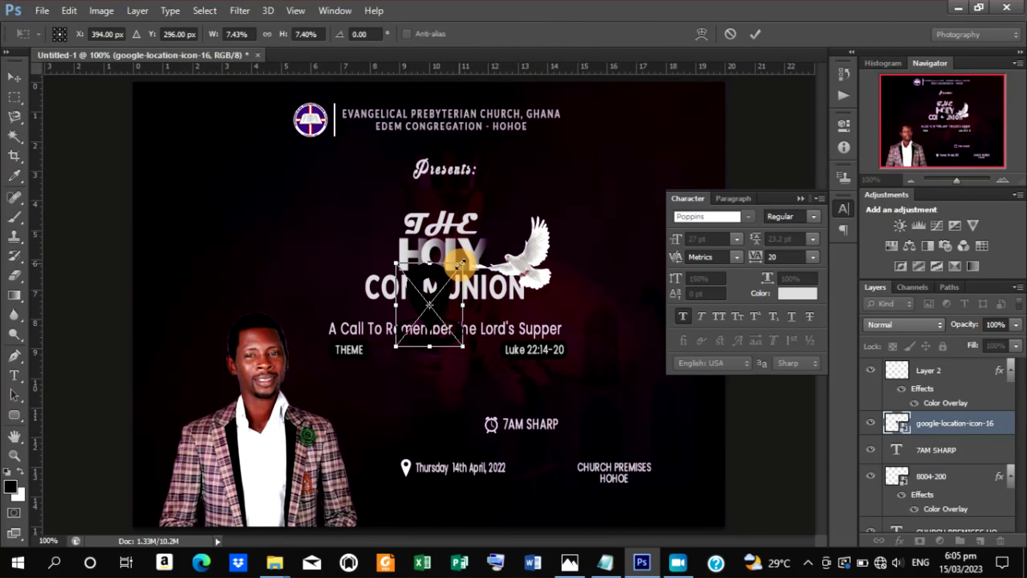
left_click_drag(460, 264, 432, 298)
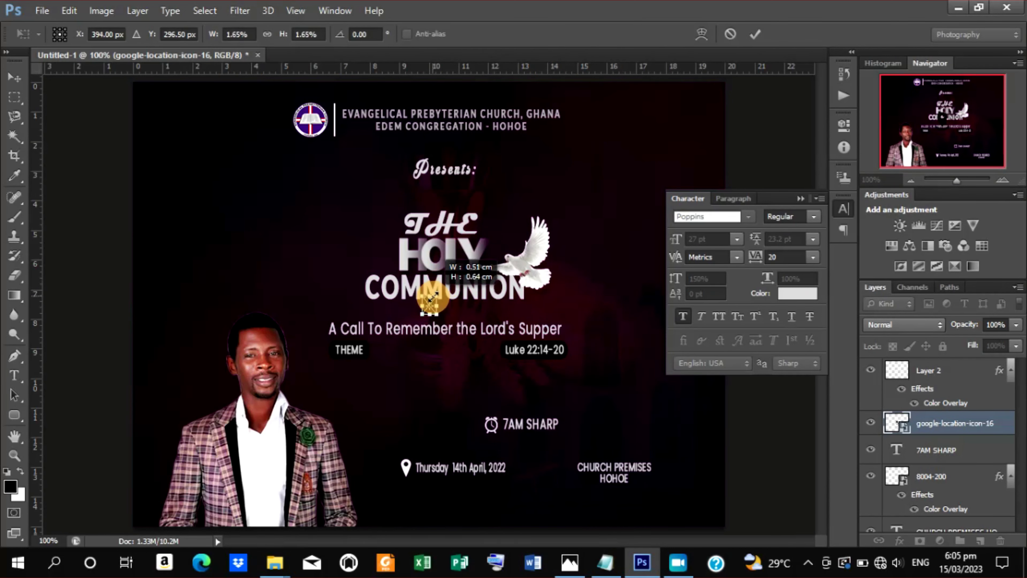
left_click_drag(430, 300, 430, 299)
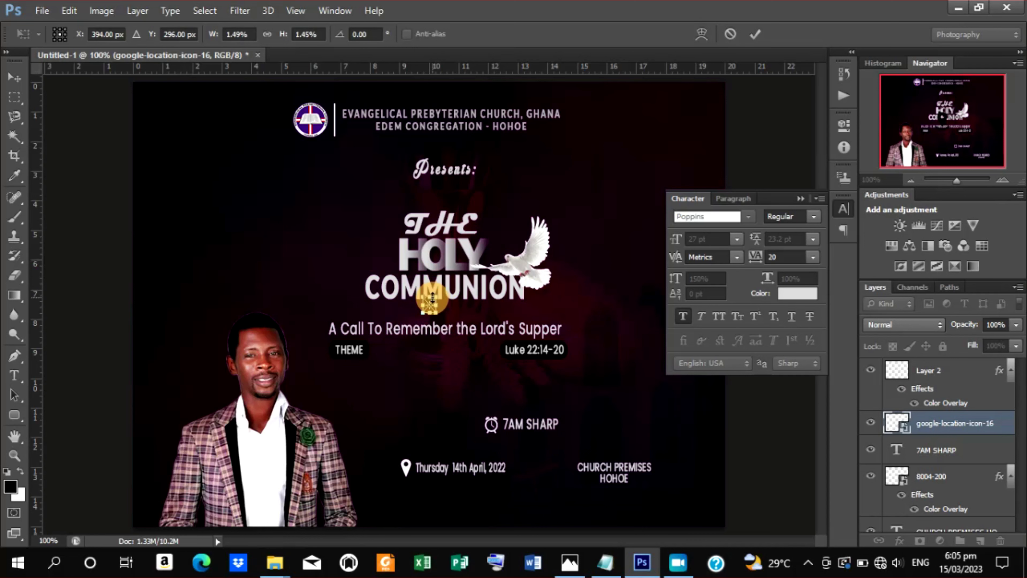
left_click(758, 37)
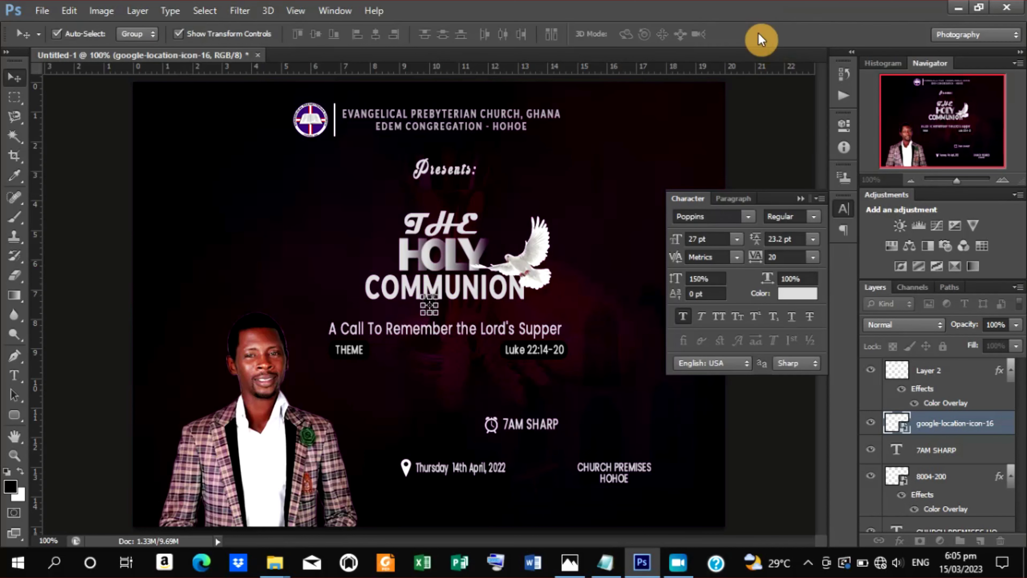
Drag the small pin icon beside the CHURCH PREMISES HOHOE text.
left_click(178, 35)
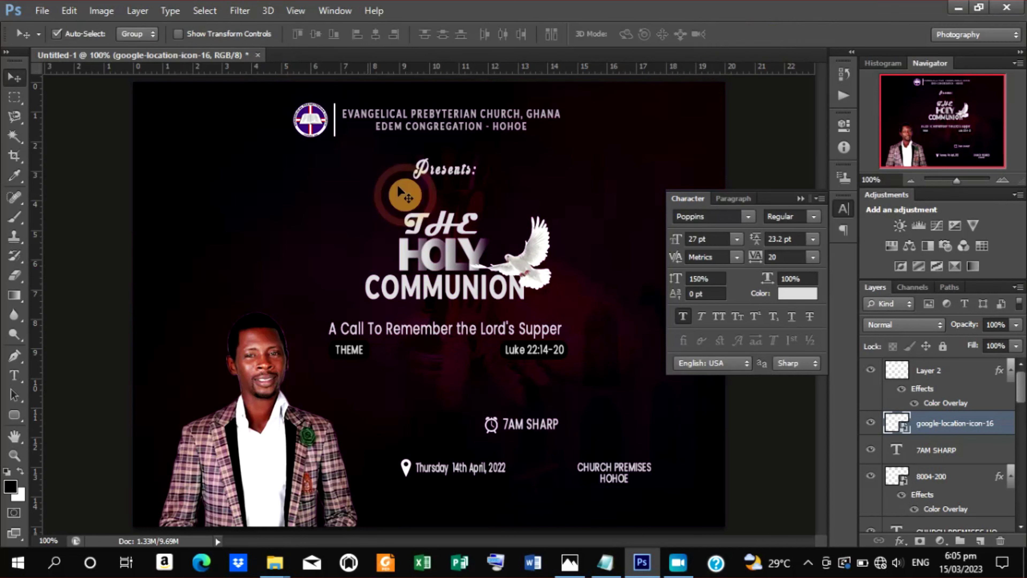
left_click_drag(429, 307, 574, 472)
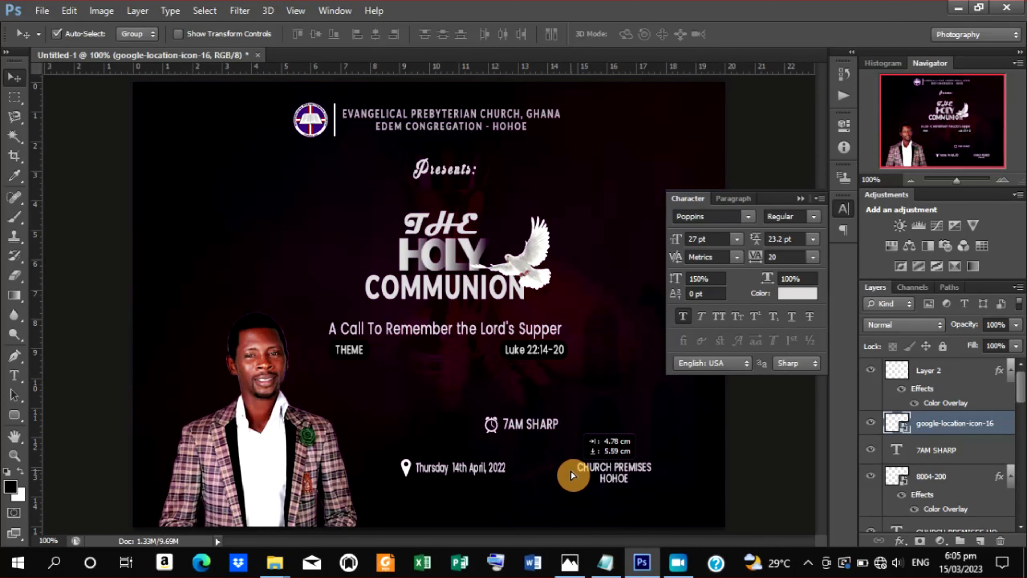
left_click_drag(575, 472, 569, 472)
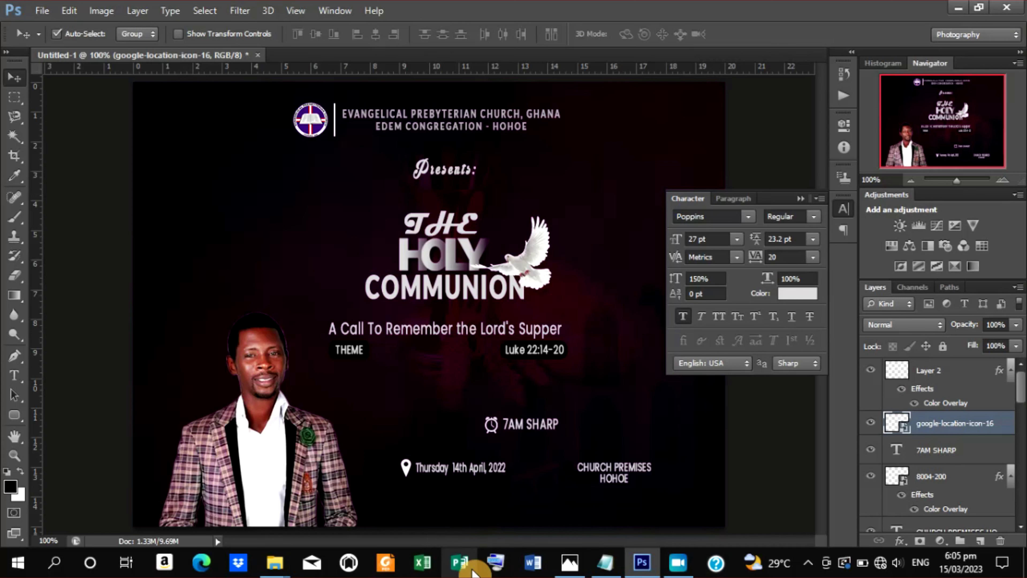
left_click(899, 443)
double_click(898, 443)
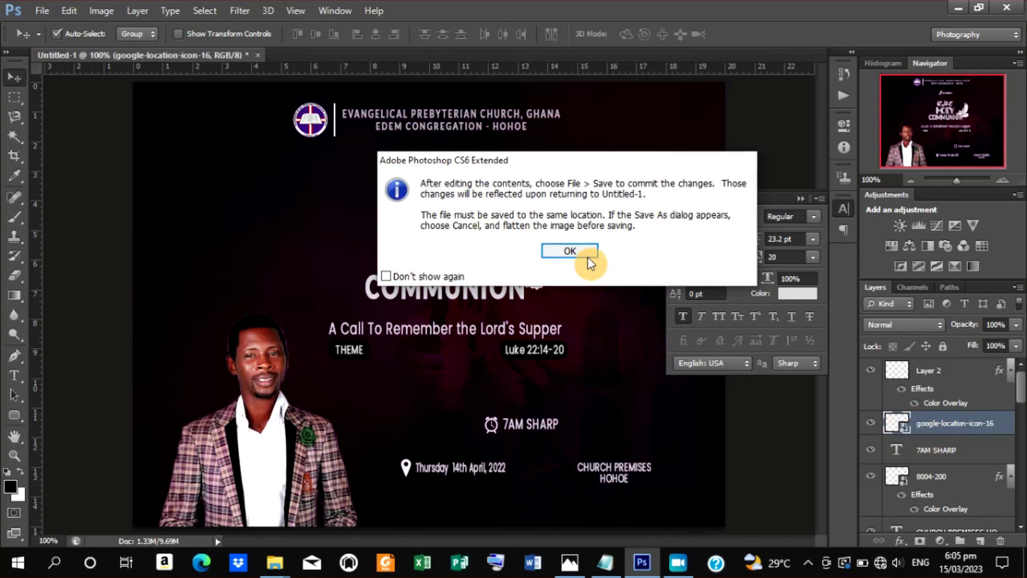
left_click(576, 255)
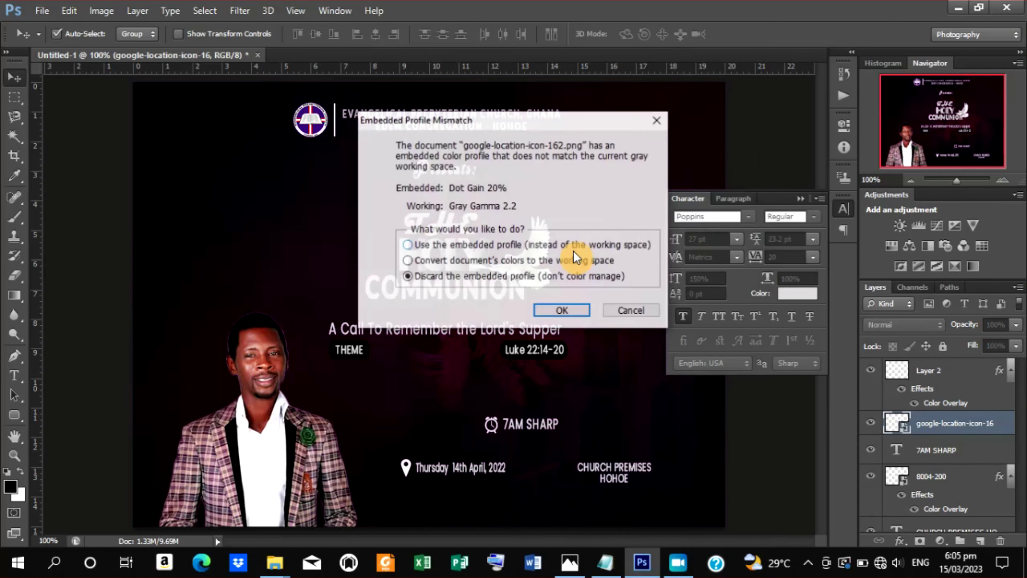
left_click(622, 313)
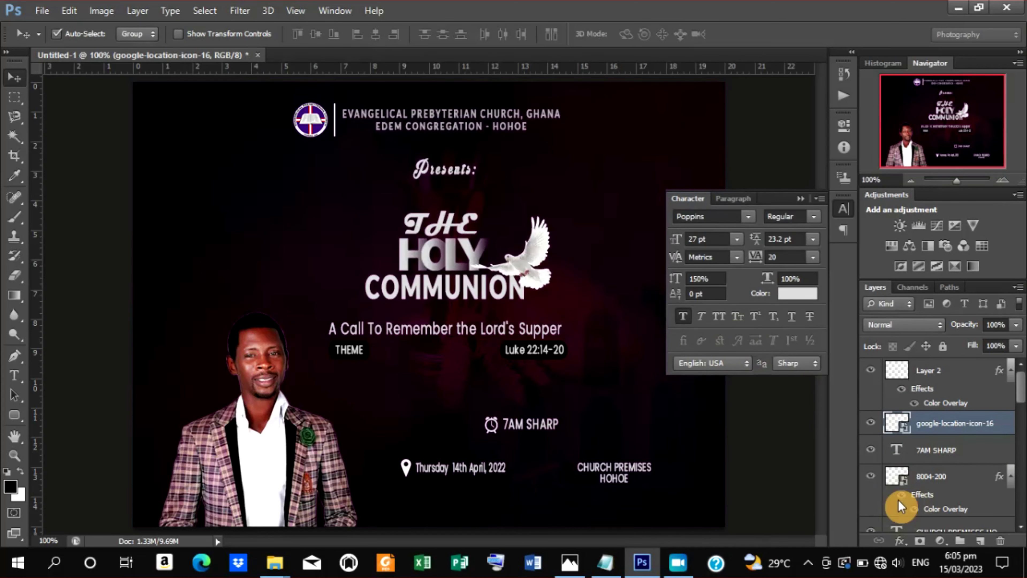
Give the google-location-icon-16 pin layer a white (ffffff) Color Overlay.
left_click(904, 537)
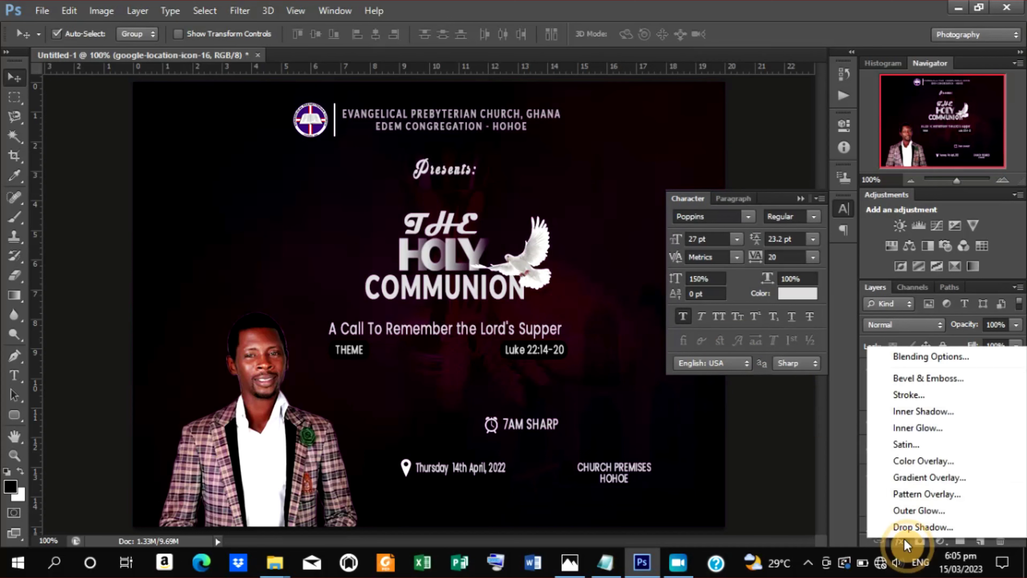
left_click(915, 463)
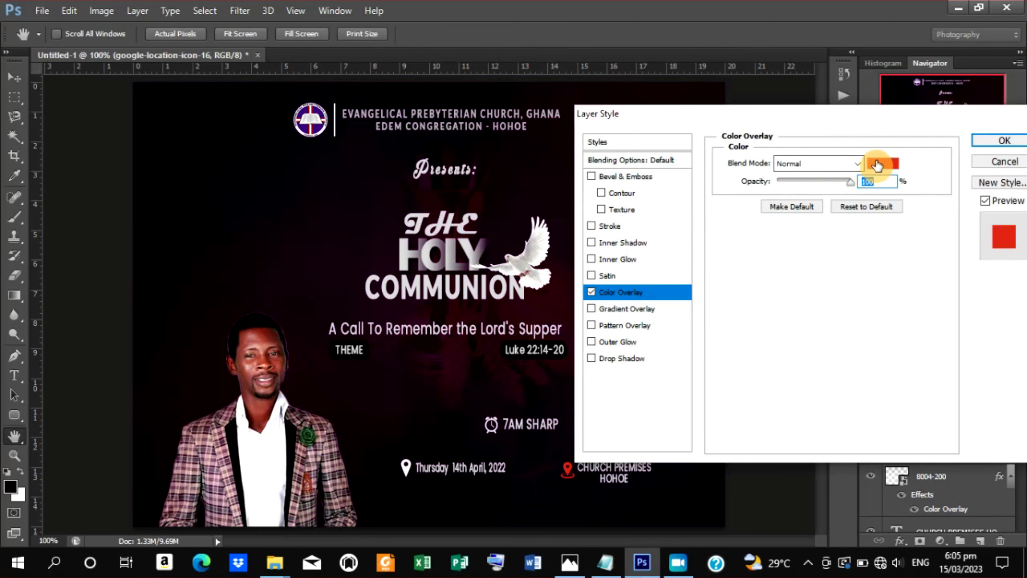
left_click(877, 162)
left_click_drag(629, 219, 565, 209)
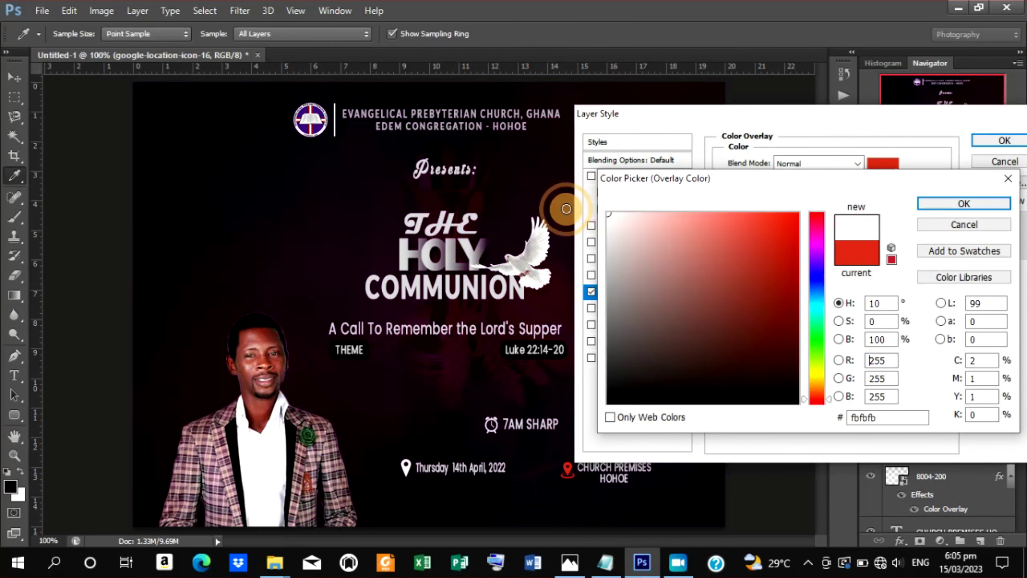
left_click(960, 201)
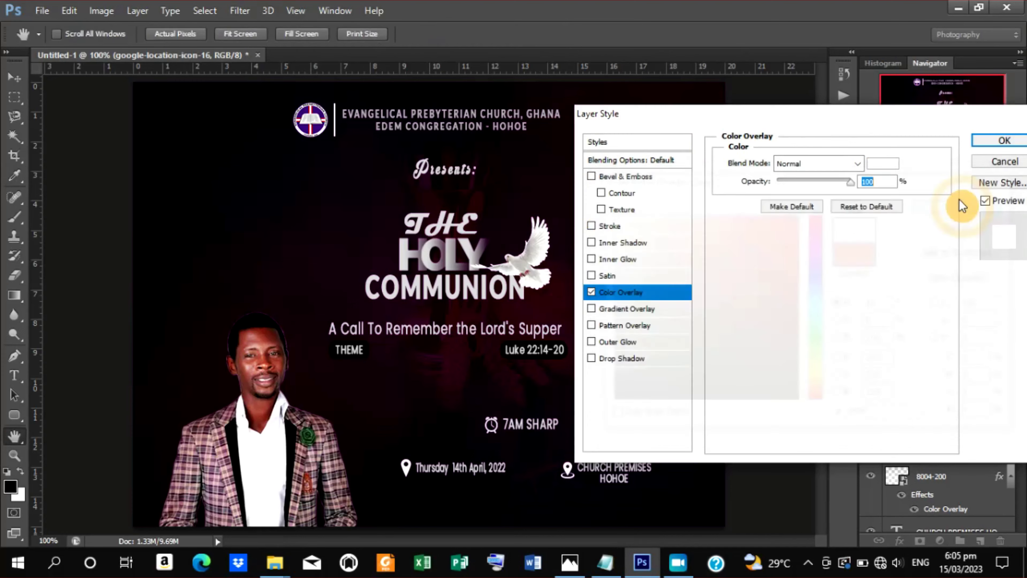
left_click(997, 142)
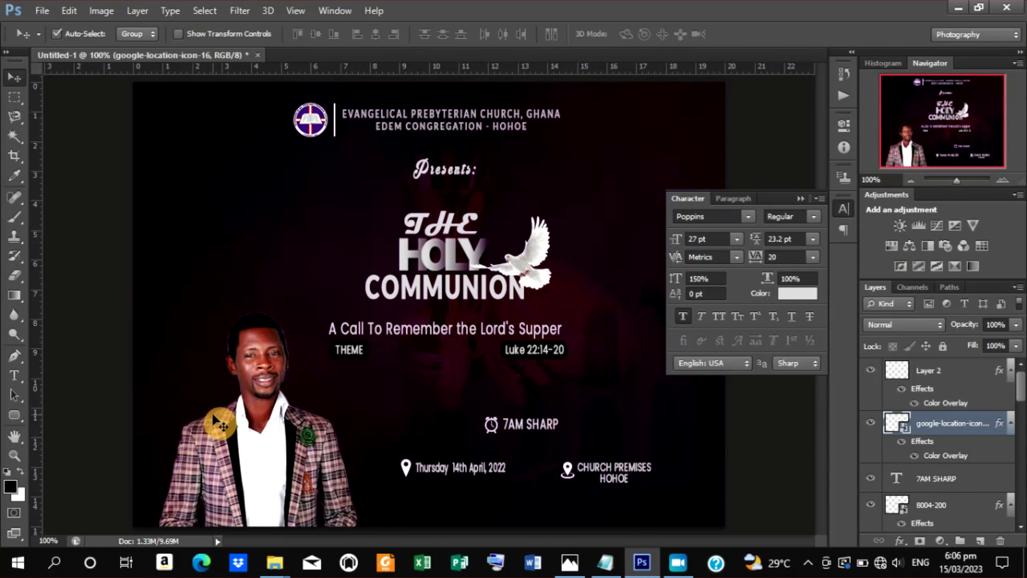
left_click(619, 564)
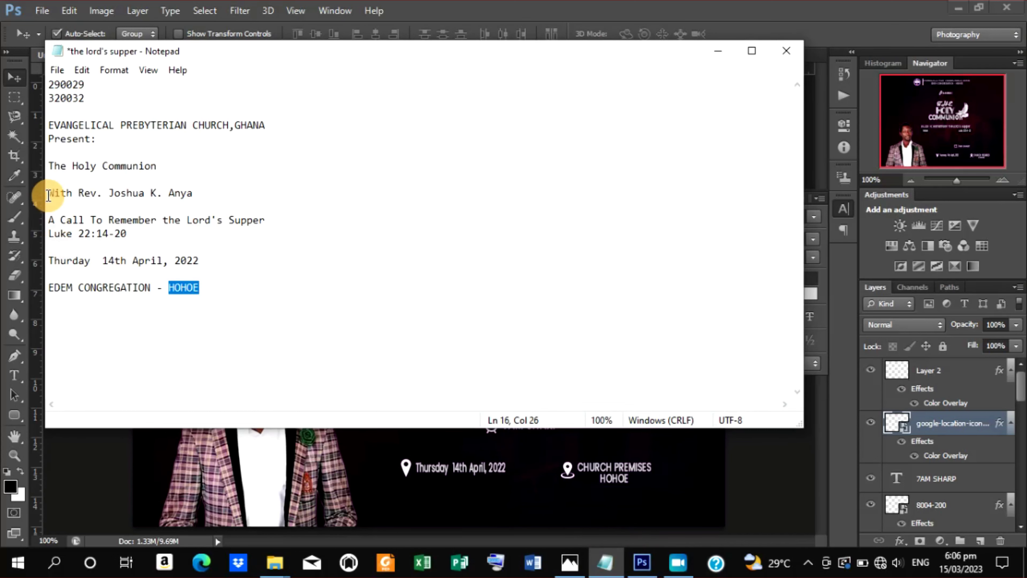
left_click_drag(80, 193, 196, 205)
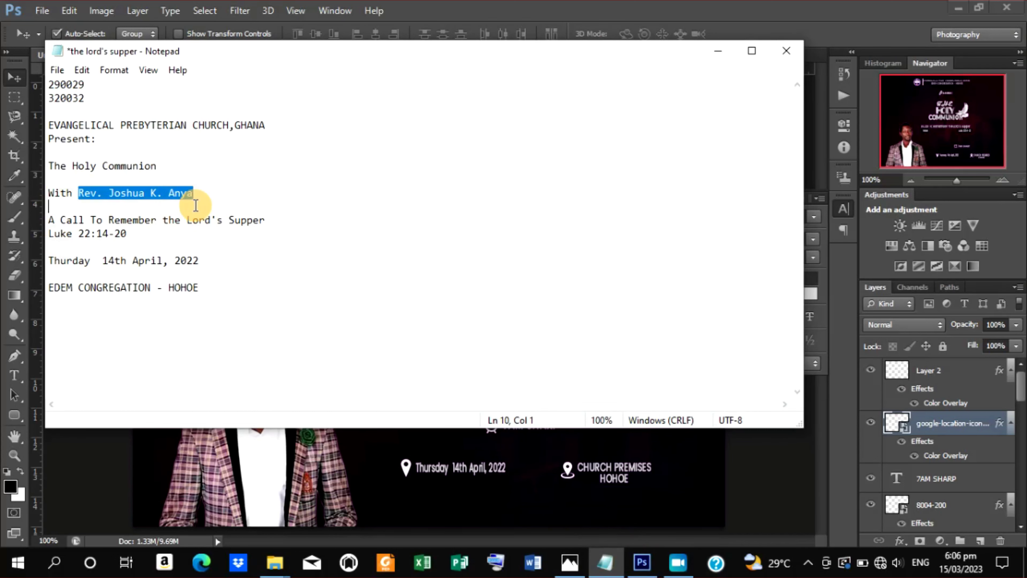
left_click(795, 46)
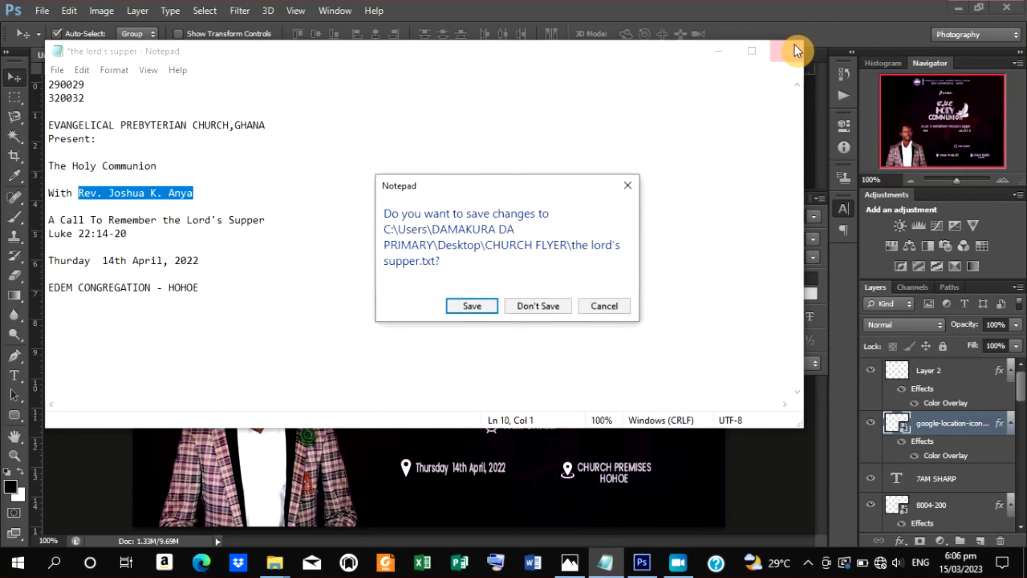
left_click(597, 306)
left_click(719, 51)
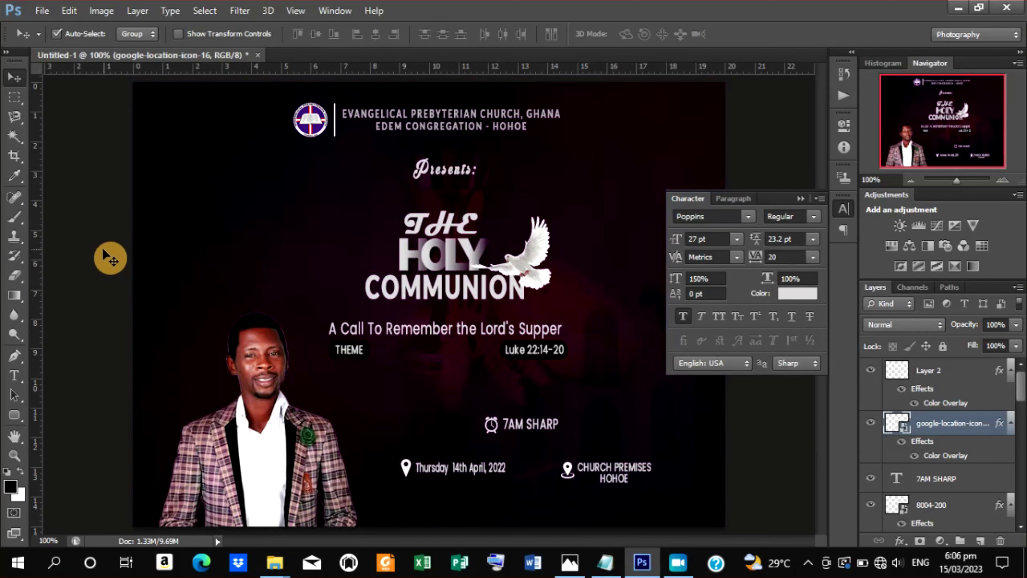
Save as 'Church flyer.psd' in Desktop > CHURCH FLYER, keeping Maximize Compatibility on.
left_click(248, 361)
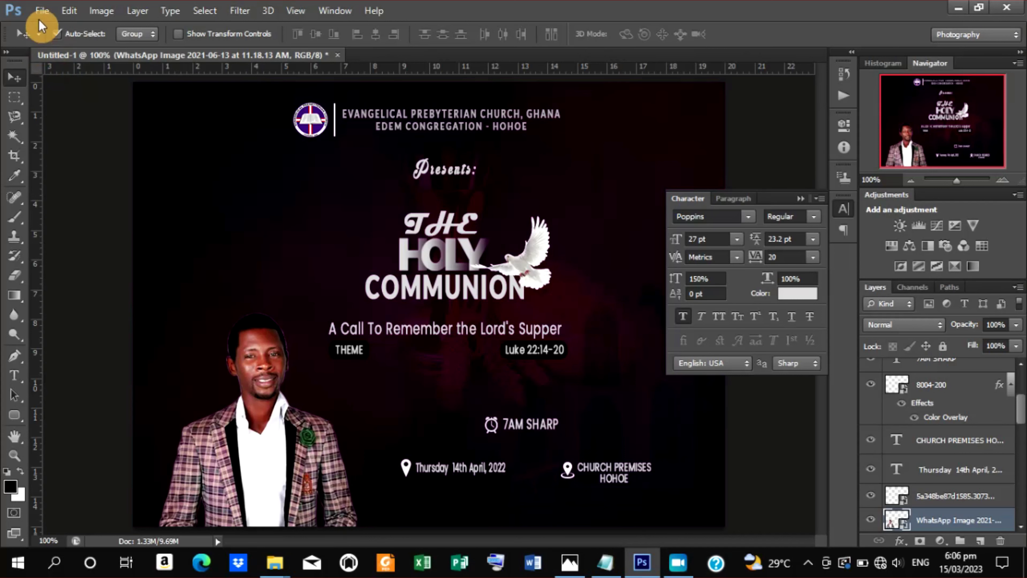
left_click(42, 11)
left_click(89, 196)
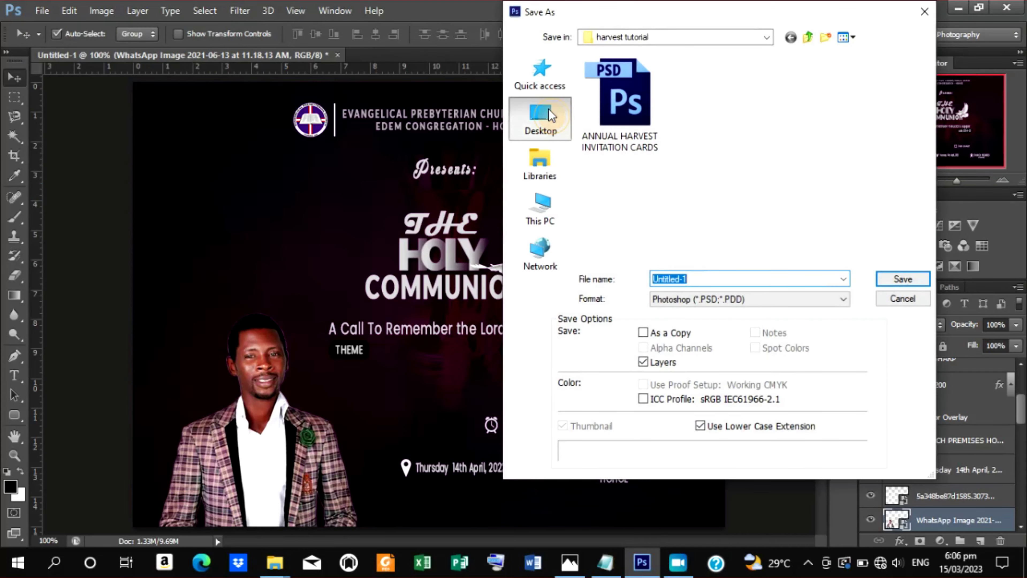
left_click(551, 116)
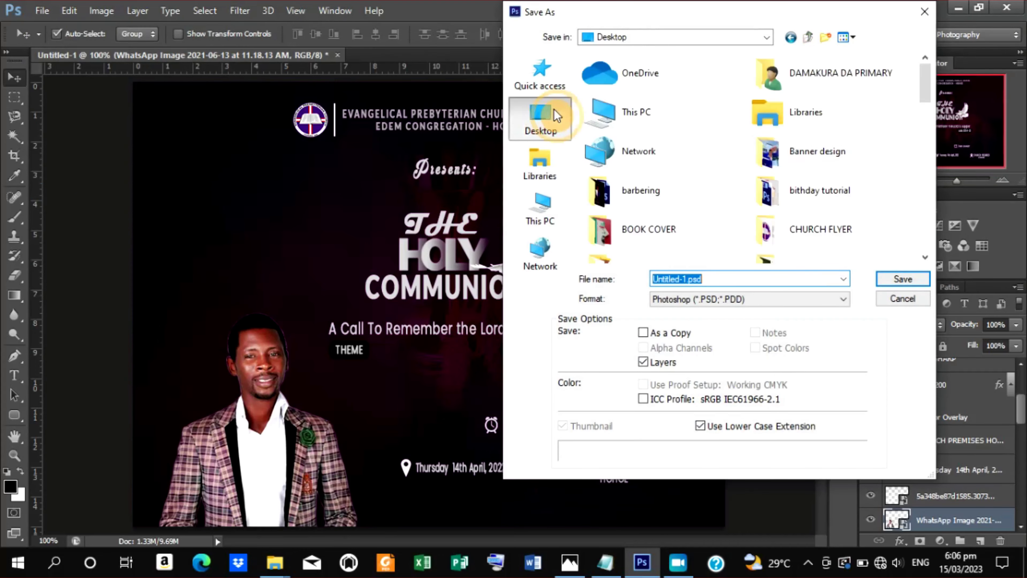
double_click(839, 234)
left_click(711, 279)
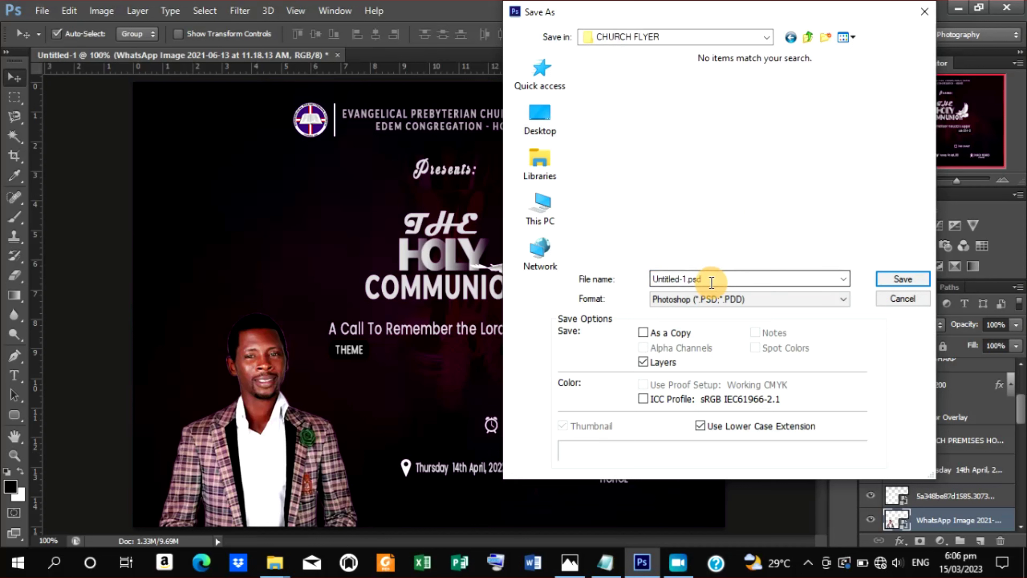
left_click_drag(712, 279, 603, 296)
type("C")
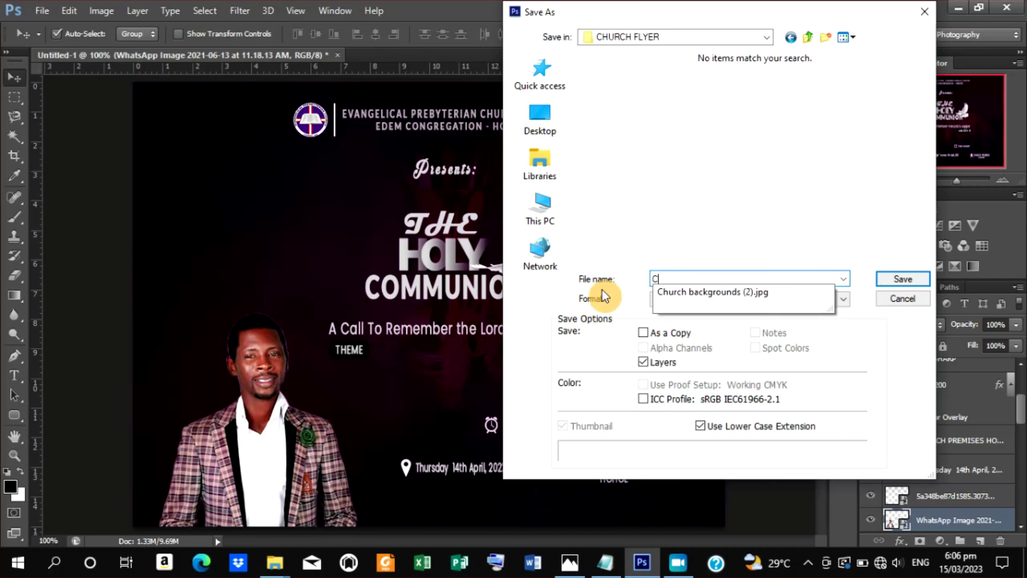
type("hurch")
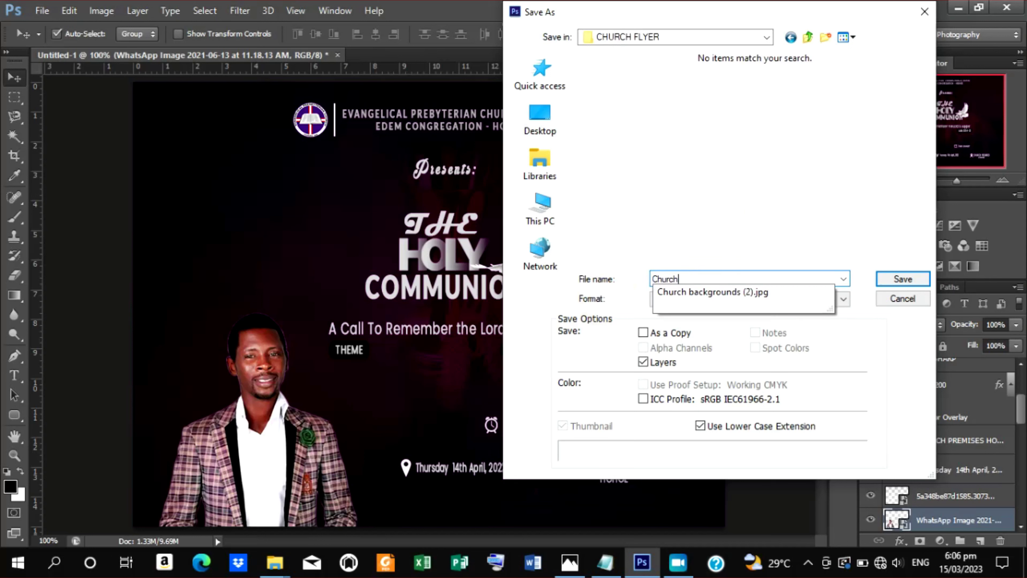
type(" flyer")
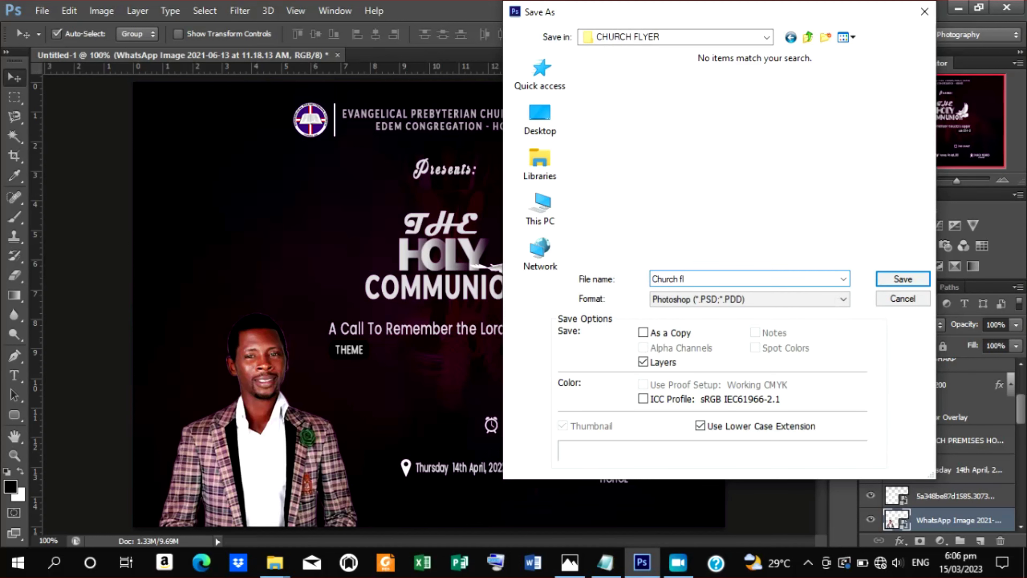
left_click(888, 280)
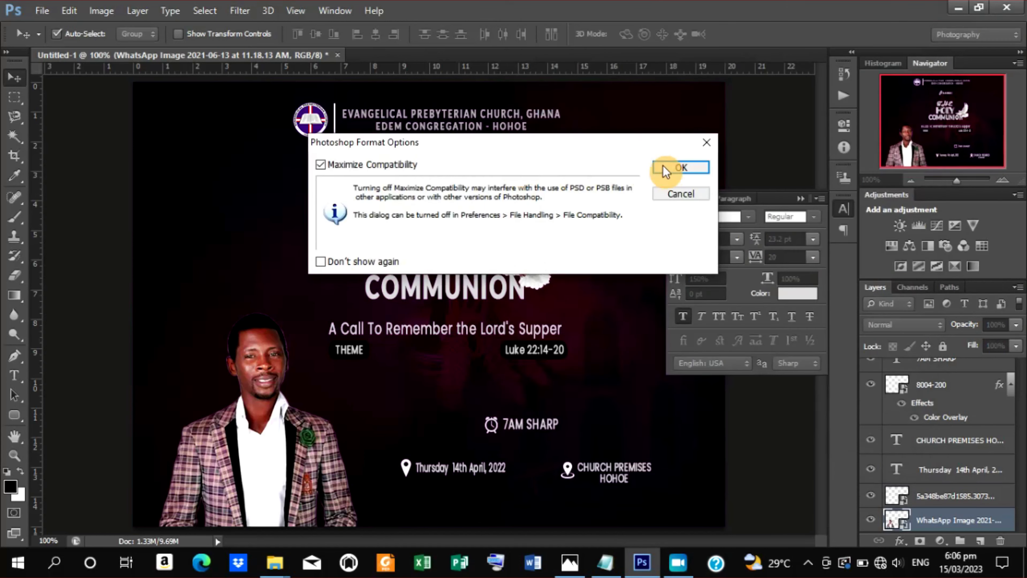
left_click(672, 169)
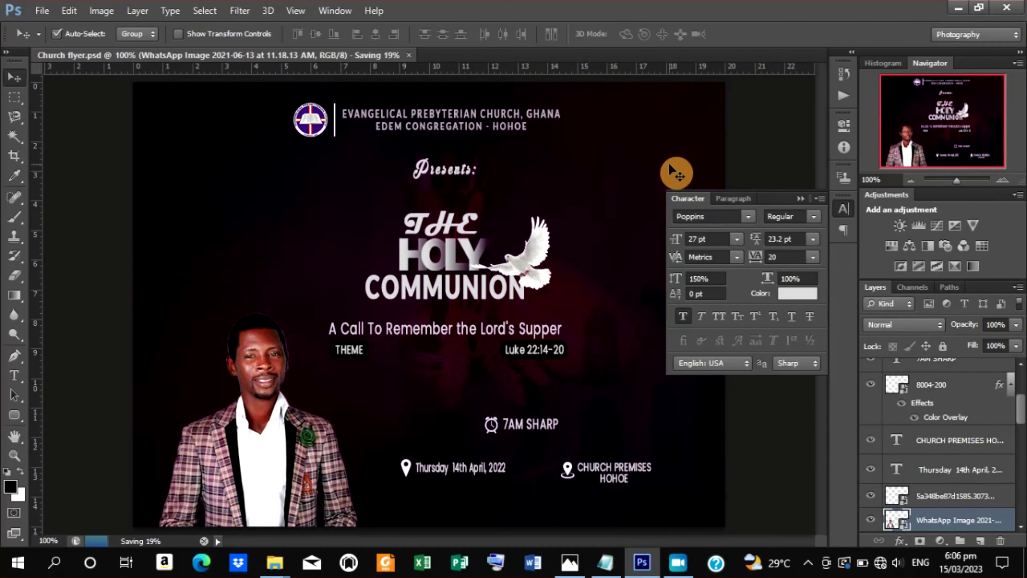